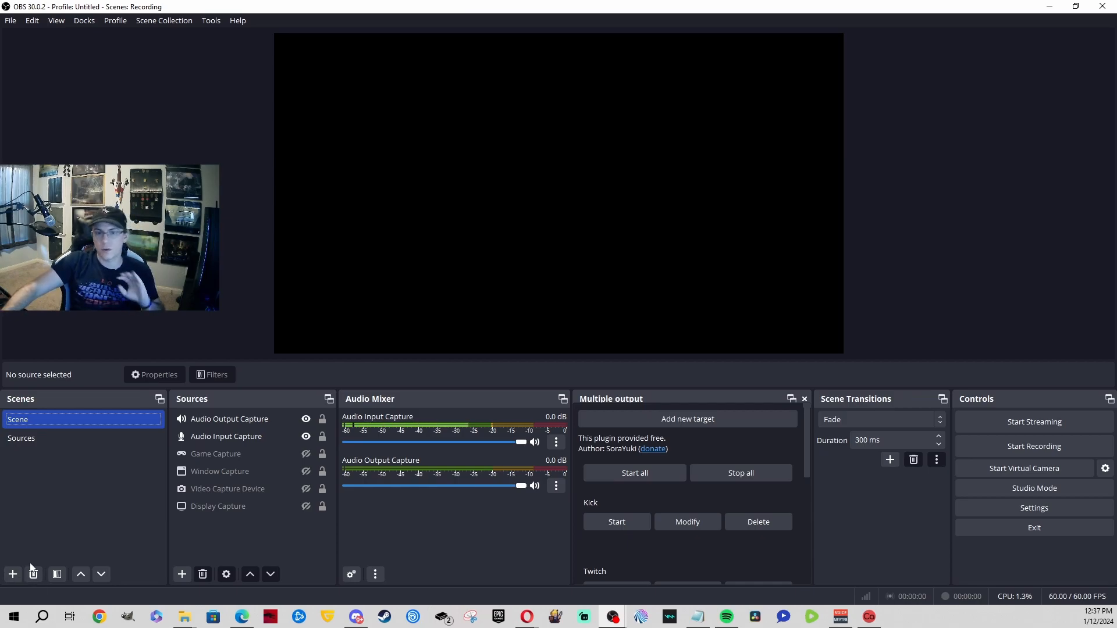
Step: Cancel a new scene, switch to the 'Sources' scene, and open the Add Source menu
{"action": "left_click", "coordinate": [13, 574]}
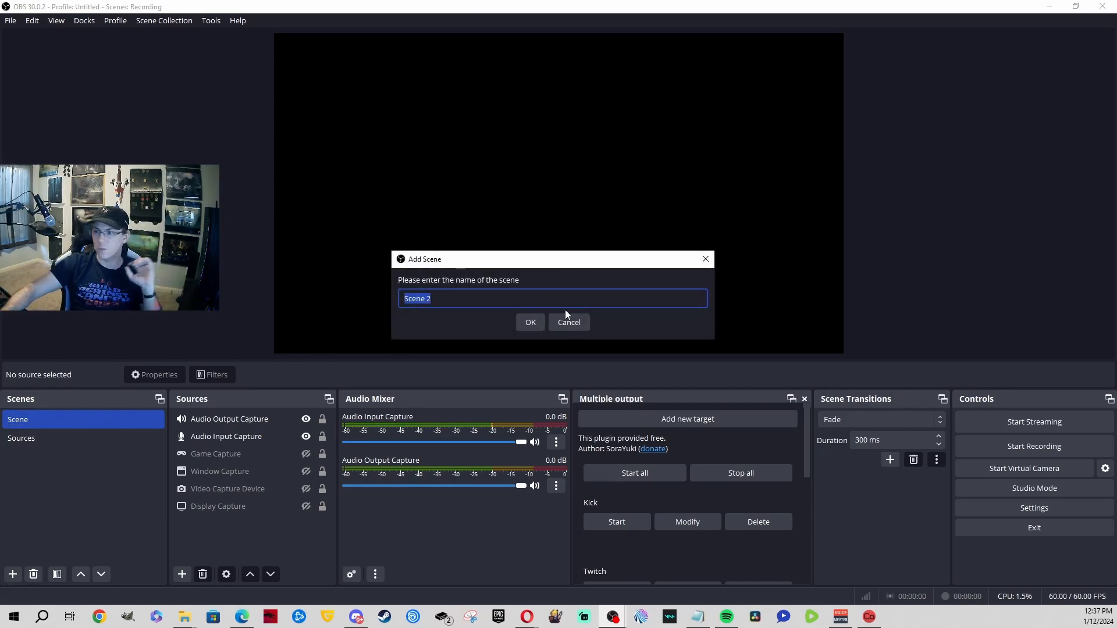
{"action": "left_click", "coordinate": [579, 321]}
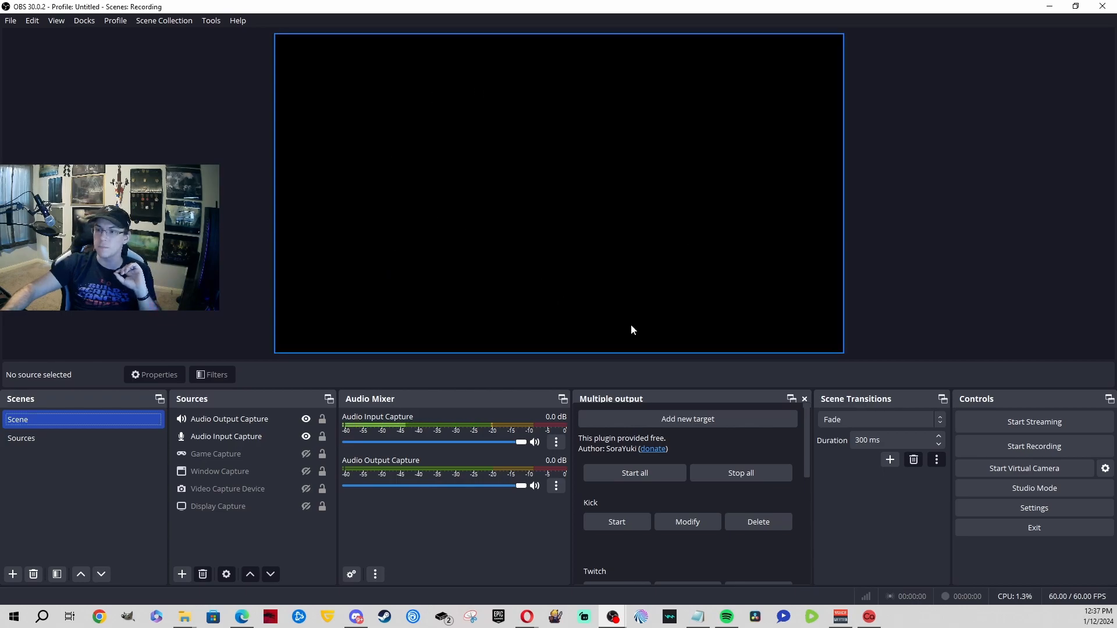
{"action": "left_click", "coordinate": [71, 440]}
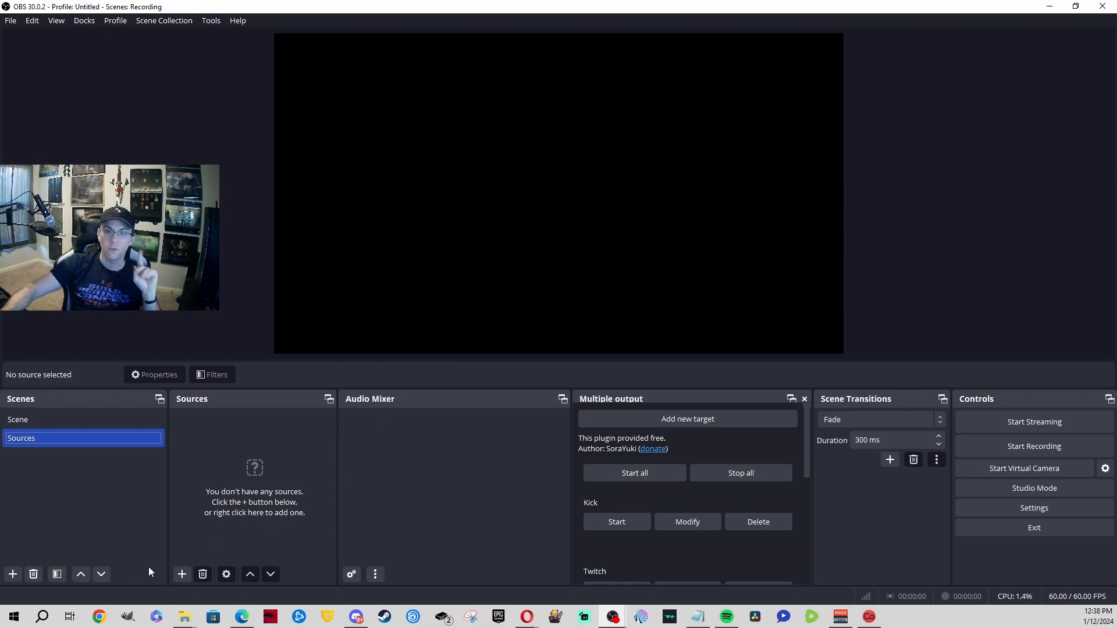
{"action": "left_click", "coordinate": [182, 574]}
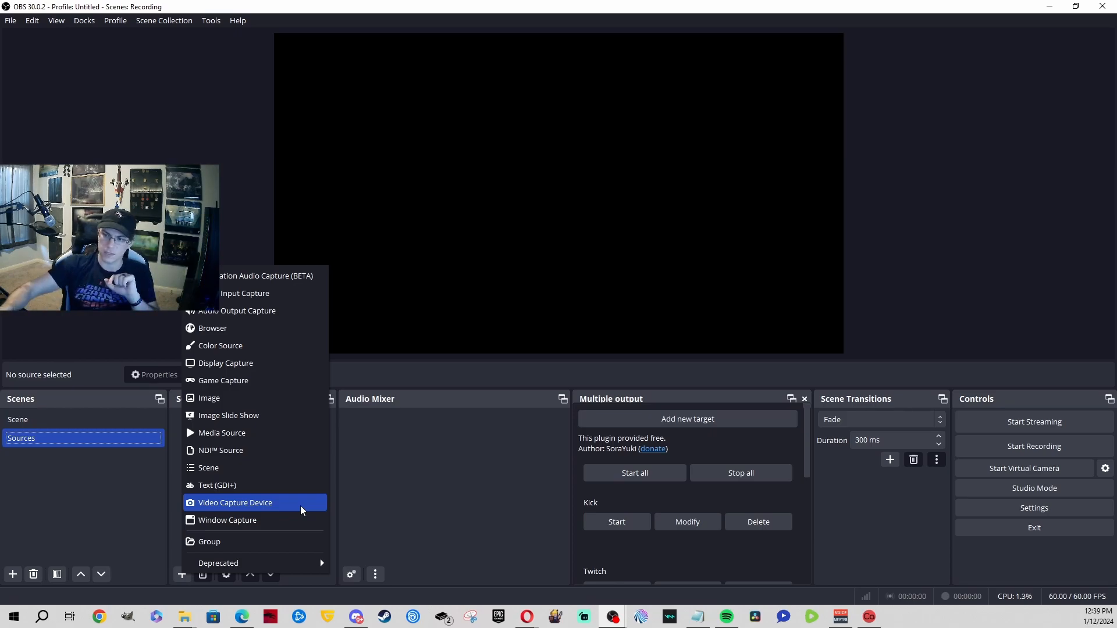
Step: Add a Text (GDI+) source reading 'This is a taco'
{"action": "left_click", "coordinate": [292, 487]}
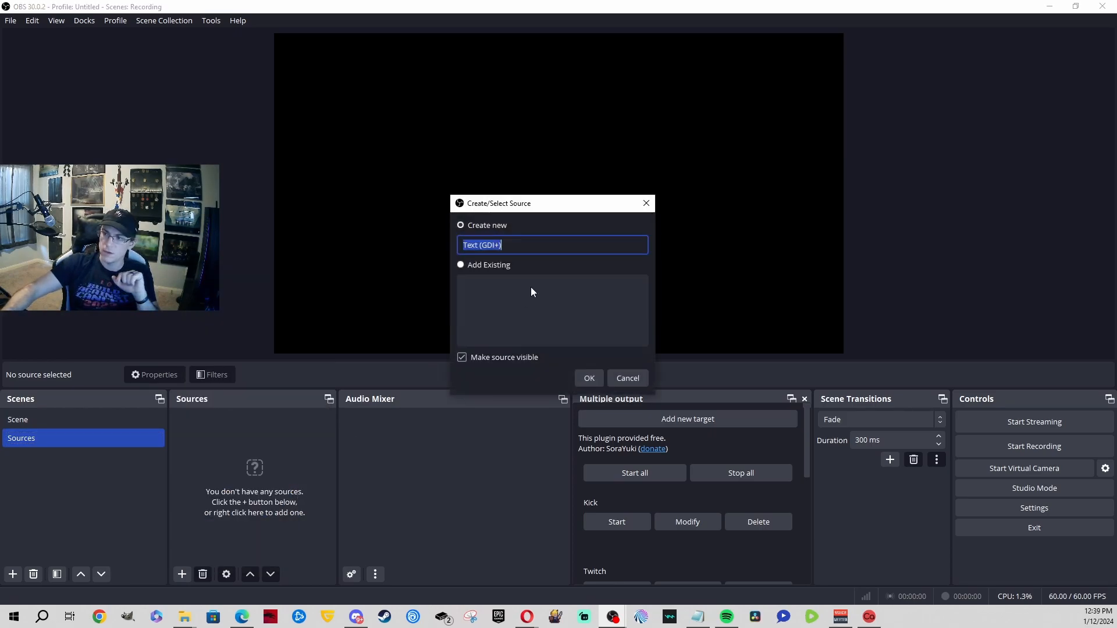
{"action": "left_click", "coordinate": [588, 378]}
{"action": "left_click", "coordinate": [553, 367]}
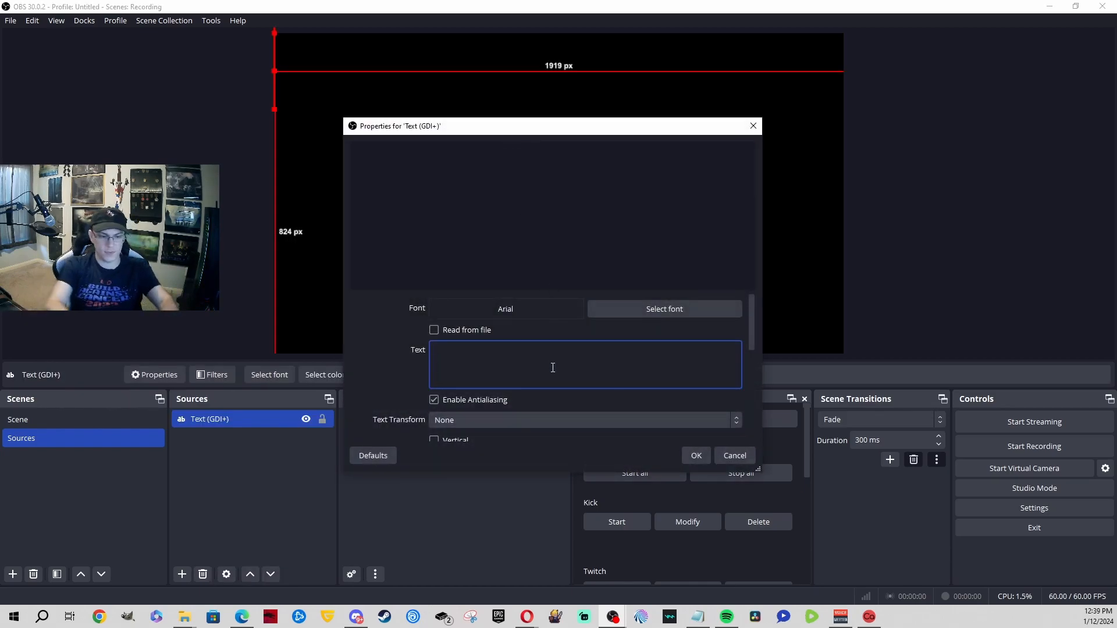
{"action": "type", "text": "This is a"}
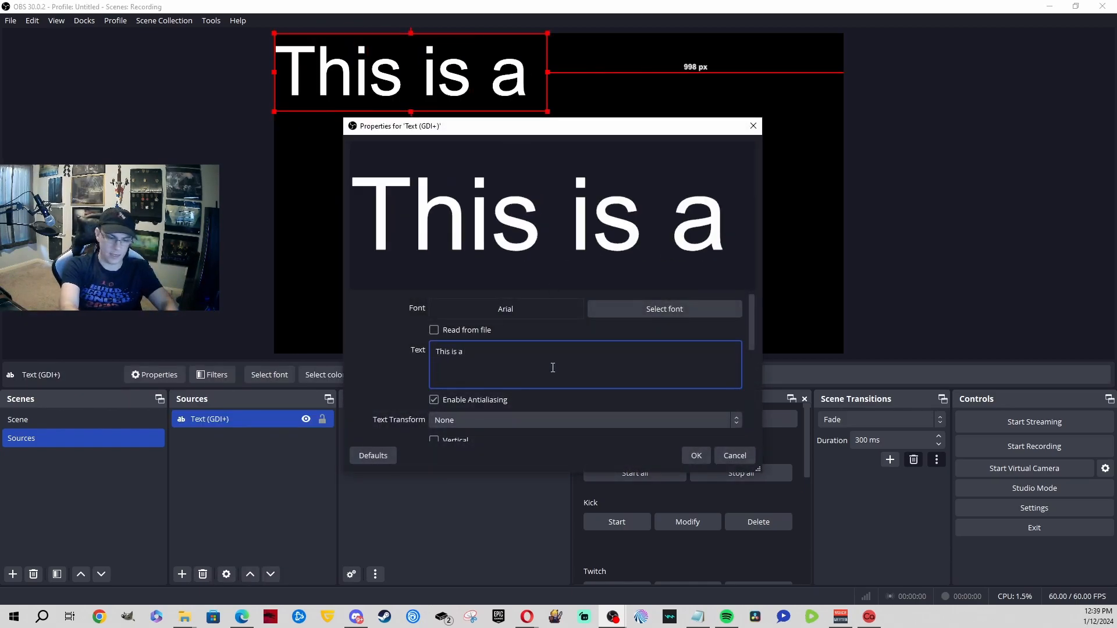
{"action": "type", "text": " taco"}
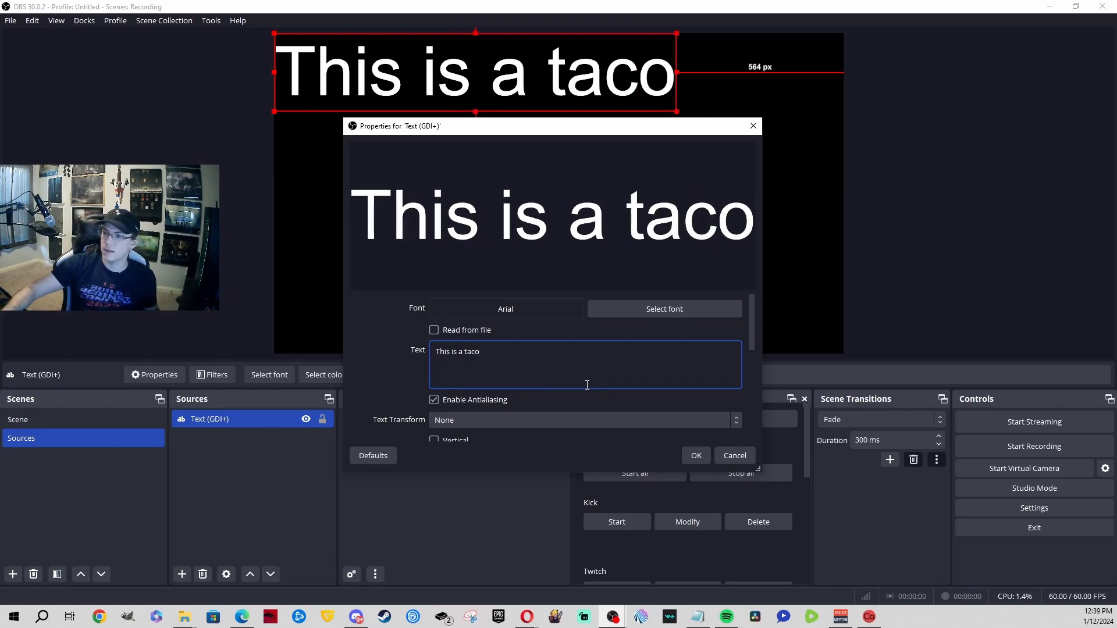
Step: Set the text font to Freestyle Script, after first trying Amiri Quran, and confirm
{"action": "left_click", "coordinate": [643, 308]}
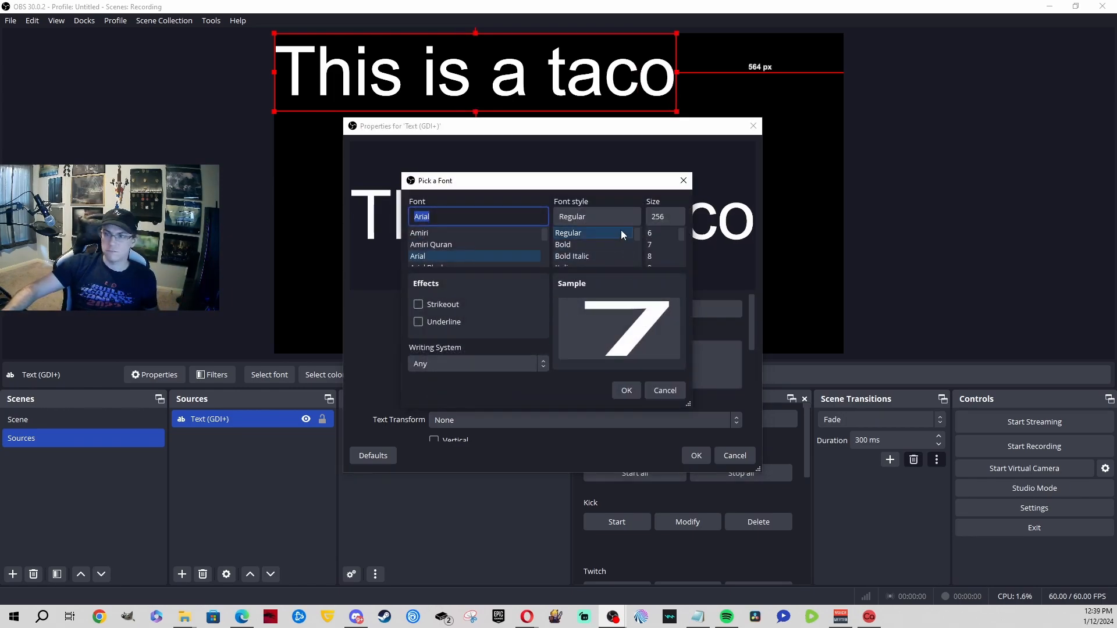
{"action": "left_click", "coordinate": [507, 245]}
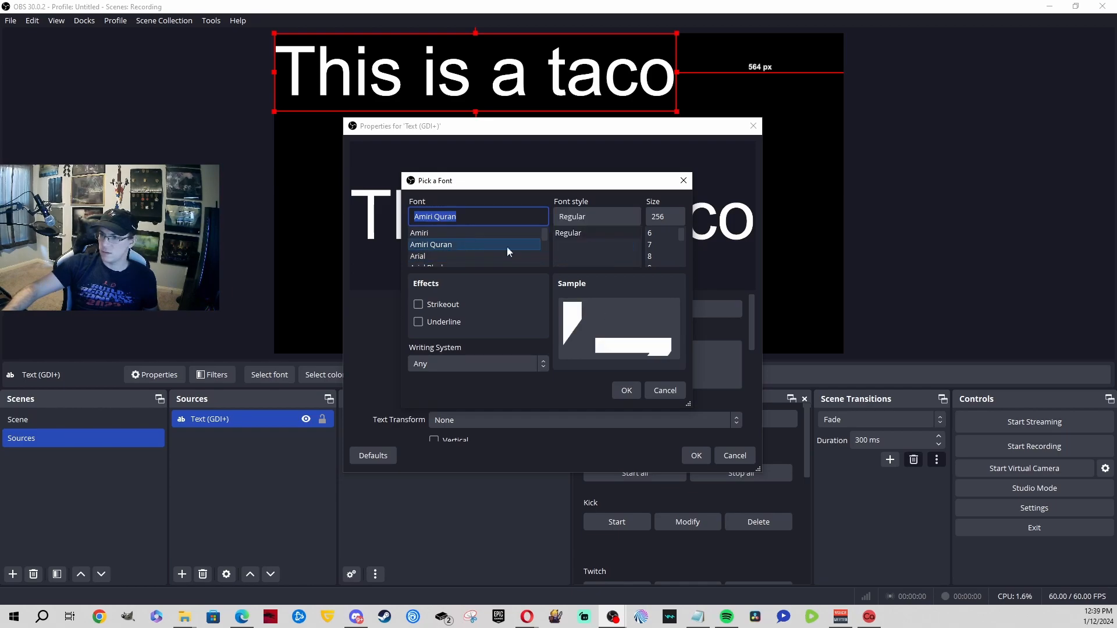
{"action": "left_click", "coordinate": [630, 386]}
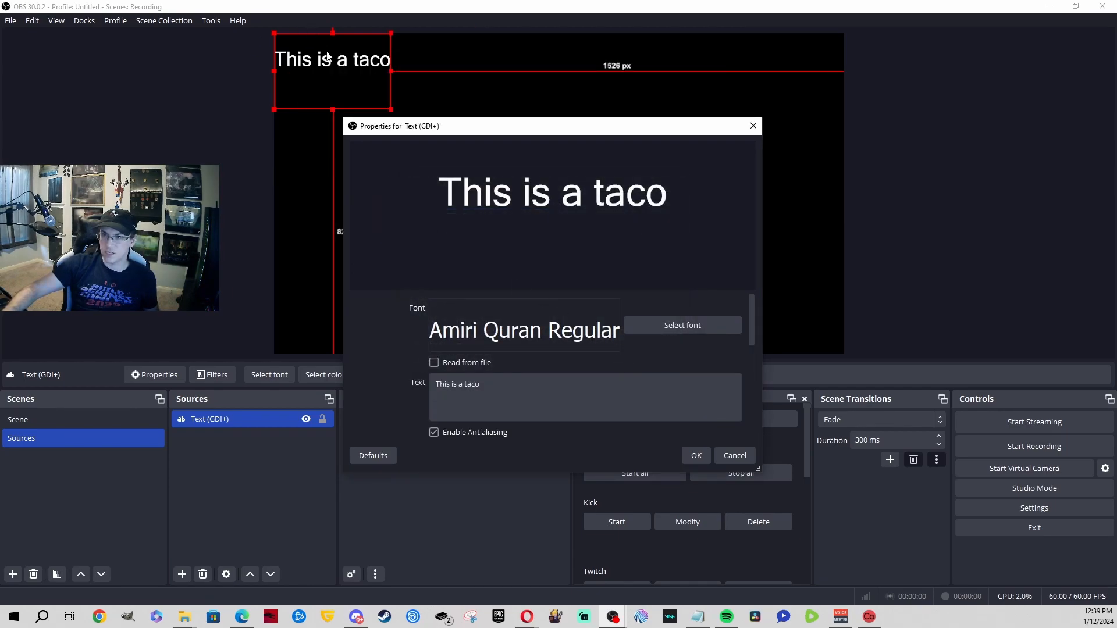
{"action": "left_click", "coordinate": [669, 325]}
{"action": "scroll", "coordinate": [491, 247], "scroll_direction": "down", "scroll_amount": 5}
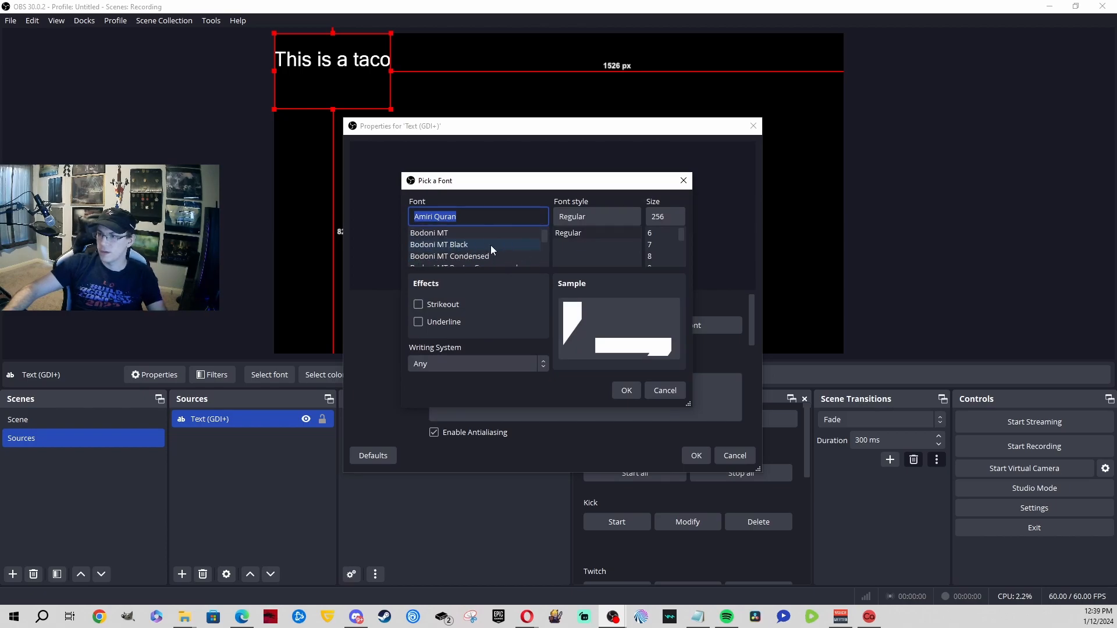
{"action": "scroll", "coordinate": [490, 245], "scroll_direction": "down", "scroll_amount": 15}
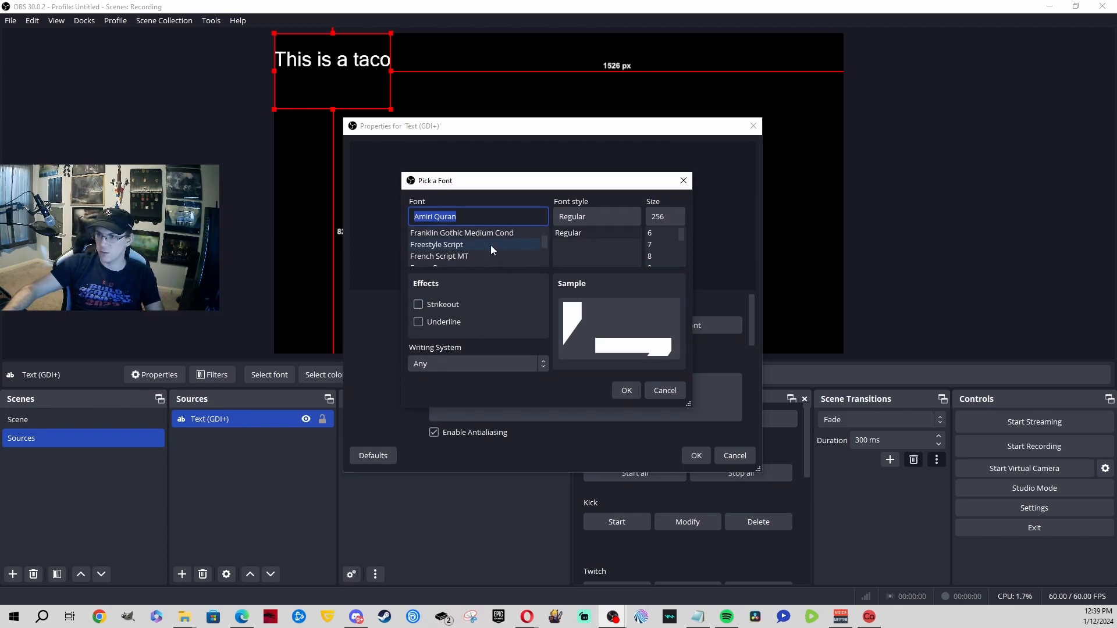
{"action": "left_click", "coordinate": [490, 245]}
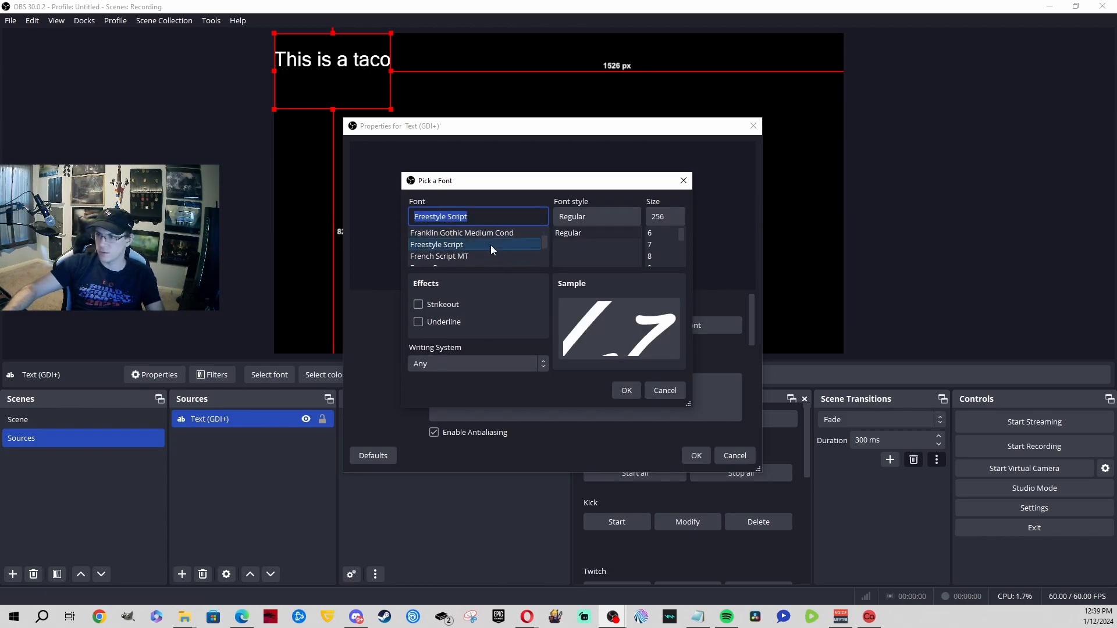
{"action": "left_click", "coordinate": [626, 389]}
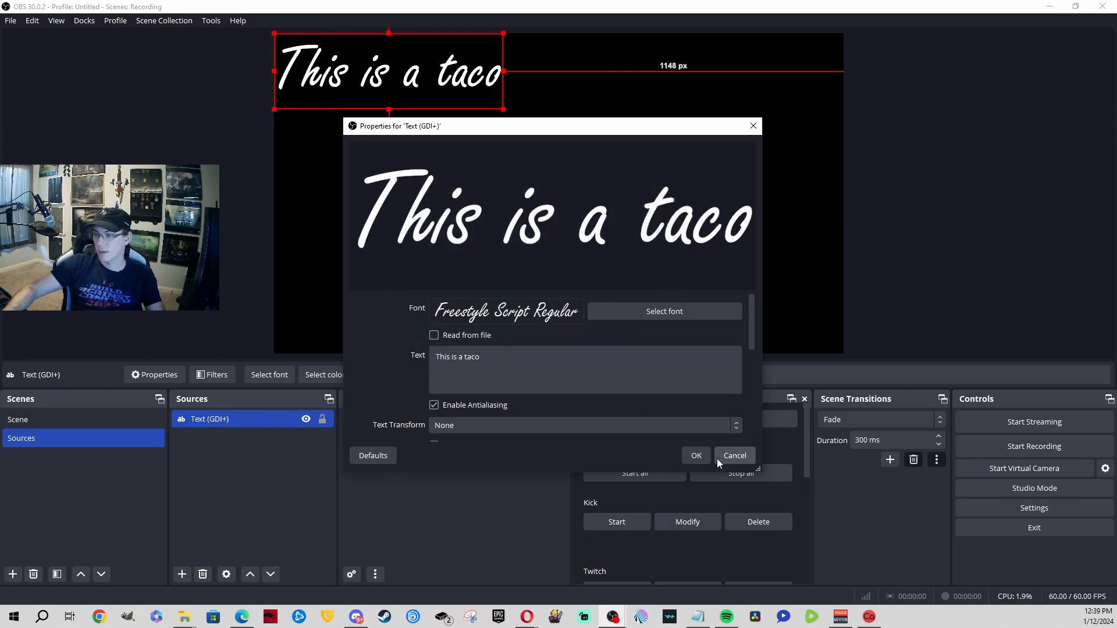
{"action": "left_click", "coordinate": [707, 456]}
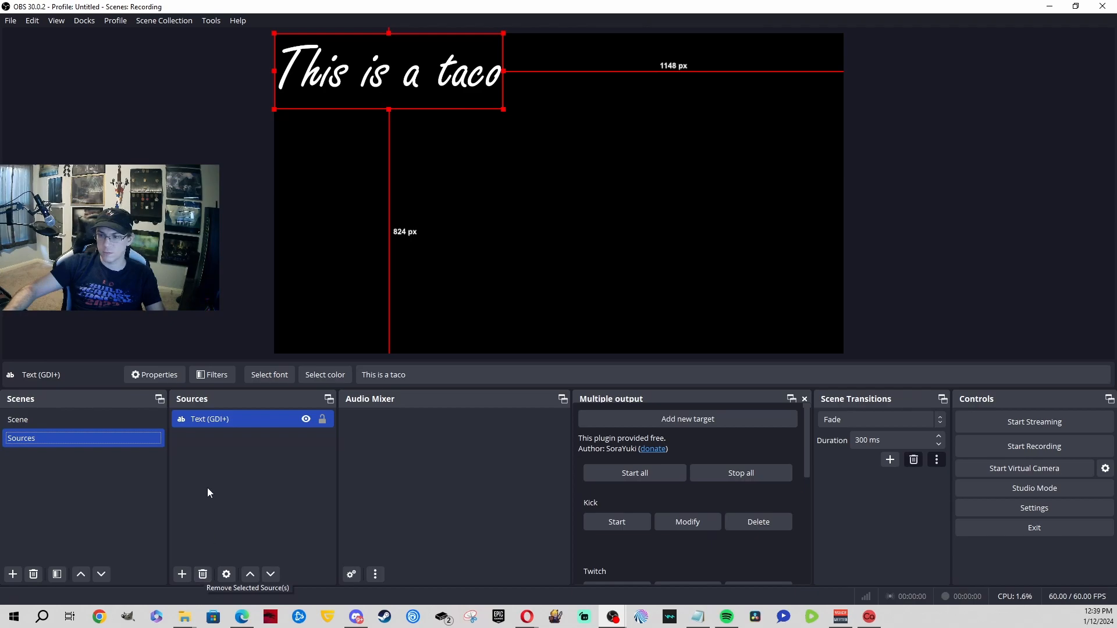
Step: Delete the 'This is a taco' text source from the Sources scene
{"action": "left_click", "coordinate": [234, 420]}
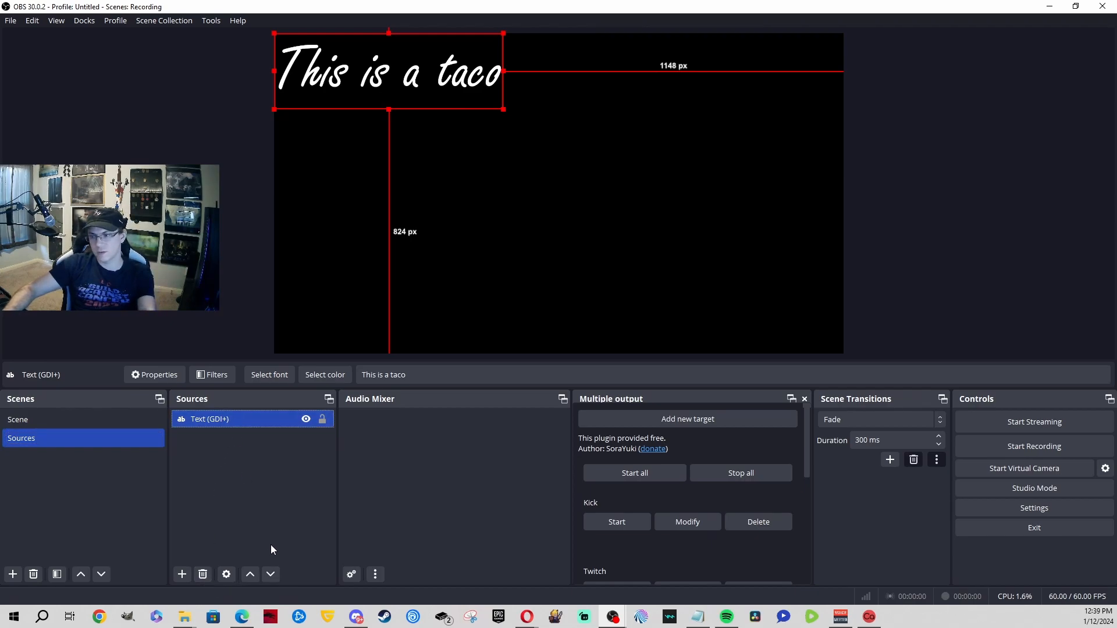
{"action": "key", "text": "Delete"}
{"action": "key", "text": "Return"}
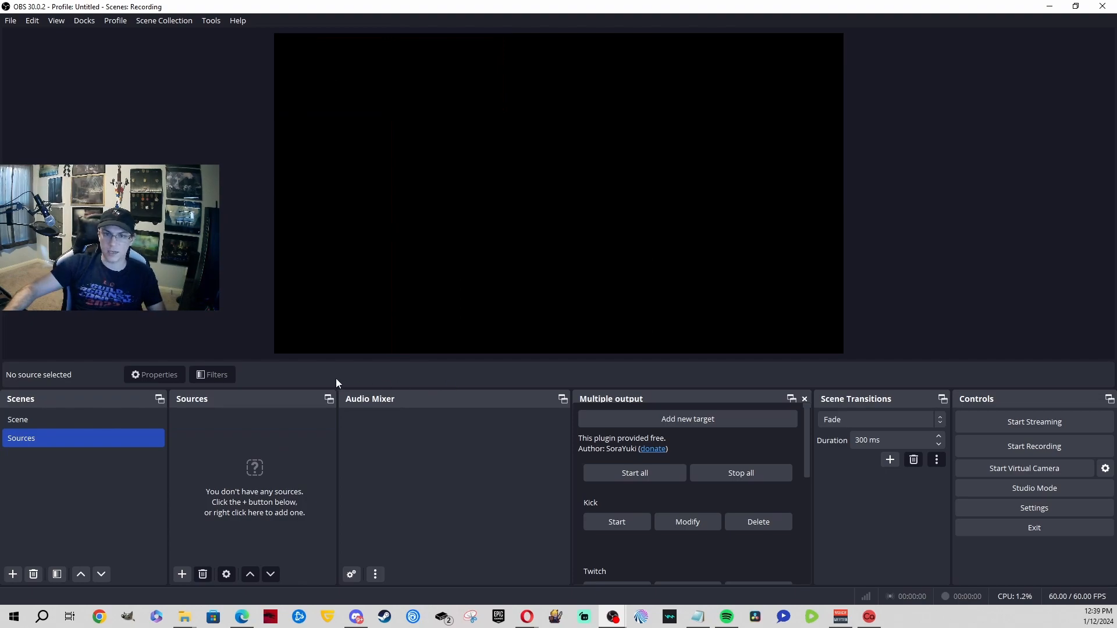
Step: Dismiss the empty source list's context menu and open the Add Source menu instead
{"action": "right_click", "coordinate": [251, 428]}
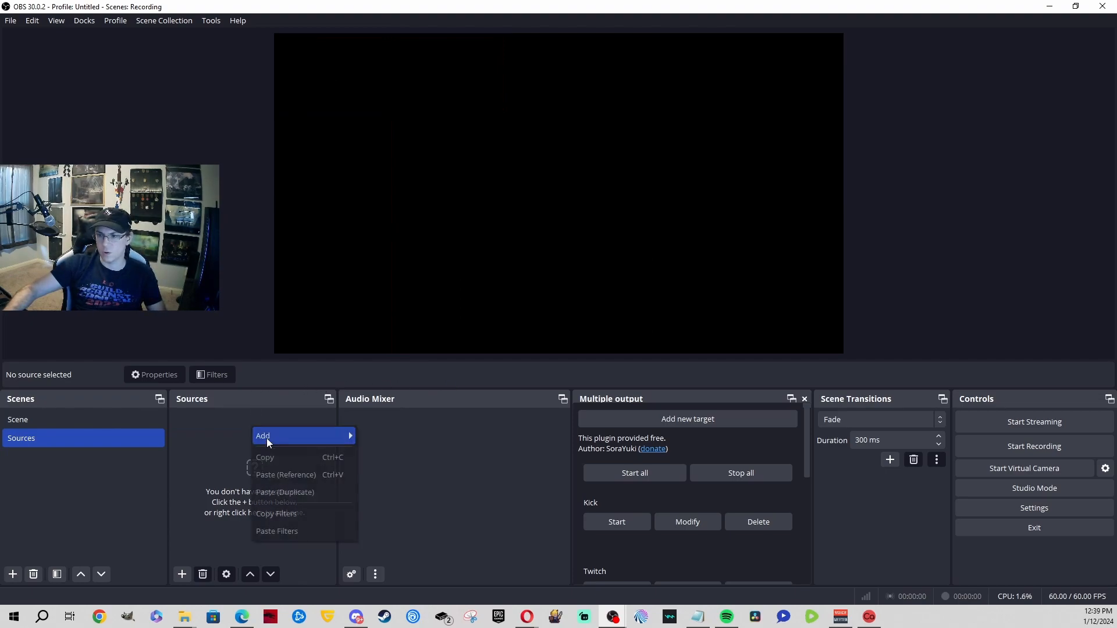
{"action": "left_click", "coordinate": [183, 474]}
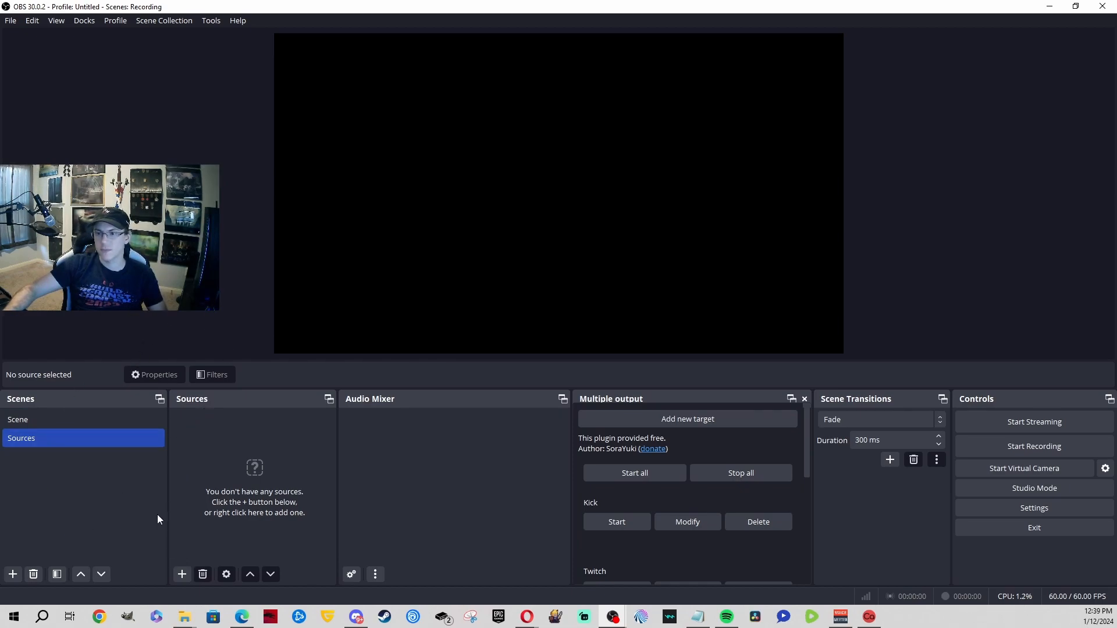
{"action": "left_click", "coordinate": [184, 575]}
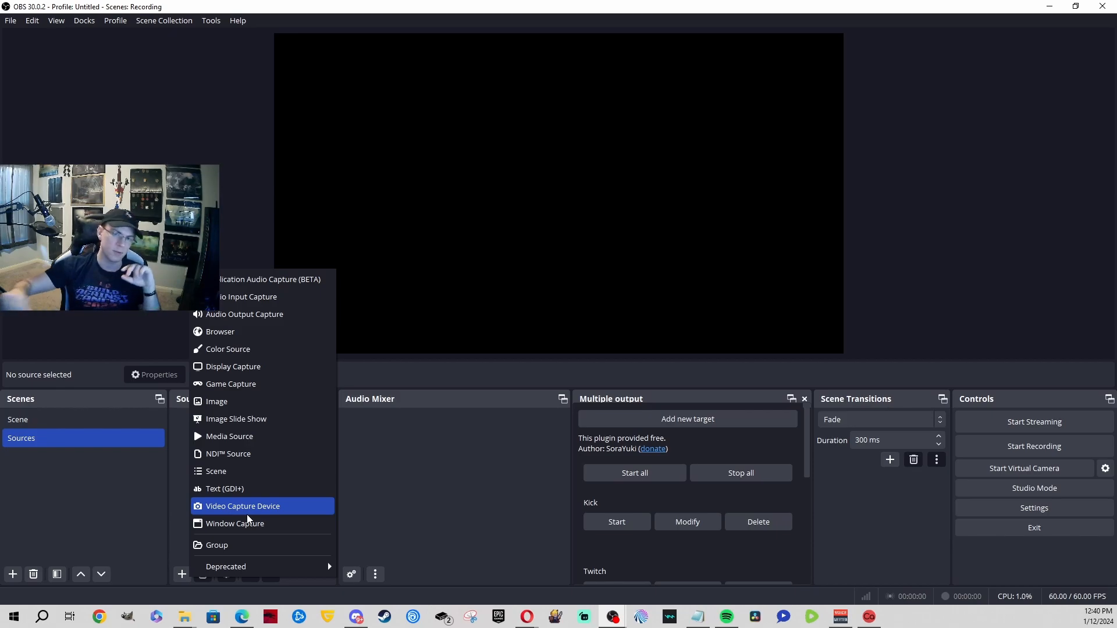
Step: Add a Video Capture Device source named 'CAmera'
{"action": "left_click", "coordinate": [209, 510]}
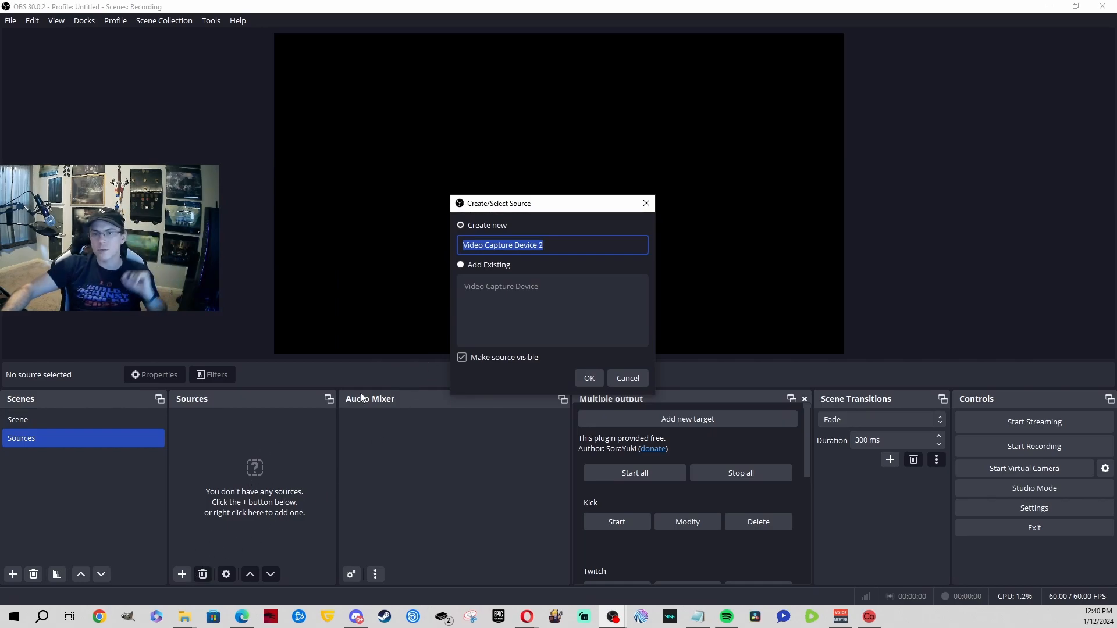
{"action": "type", "text": "CA"}
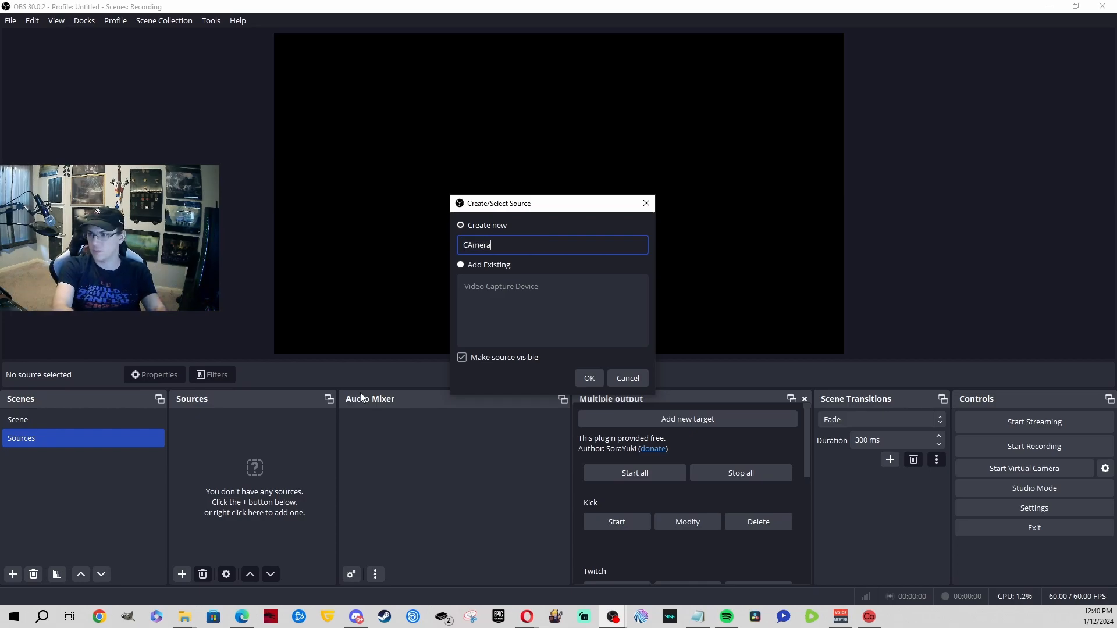
{"action": "type", "text": "mera"}
{"action": "key", "text": "Return"}
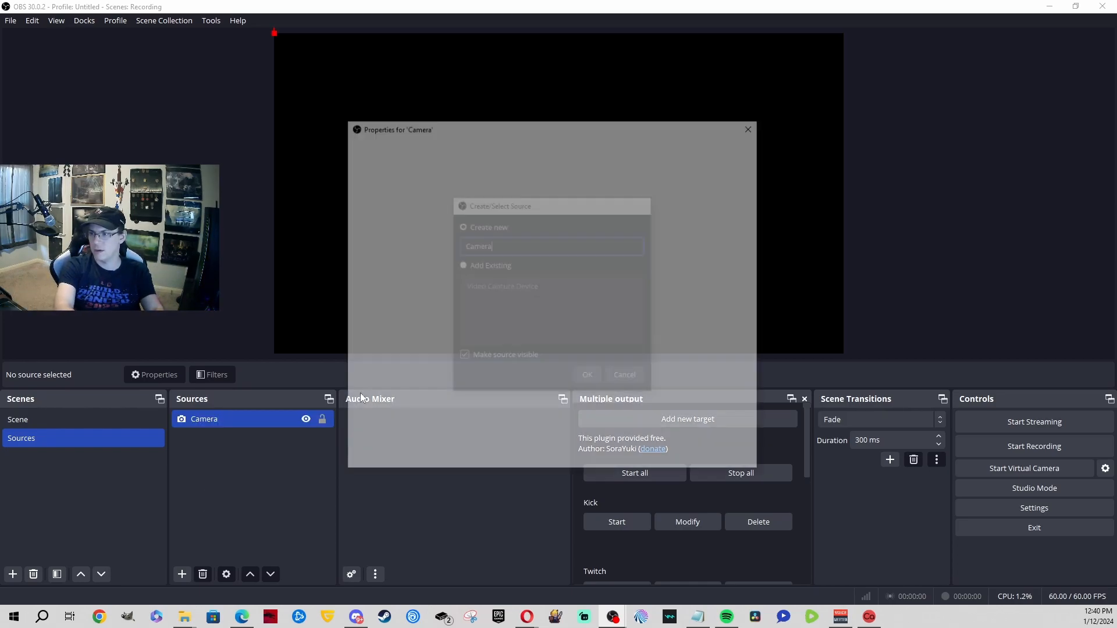
Step: Set the Camera source's device to Live Streamer CAM 313 after first trying HDA Webcam USB
{"action": "left_click", "coordinate": [499, 308]}
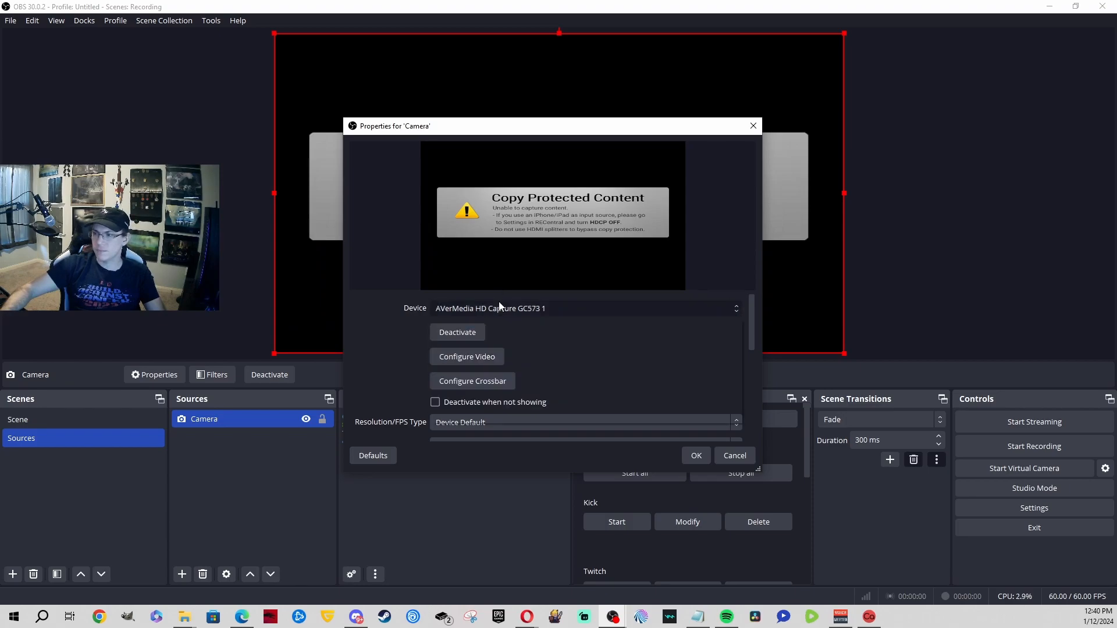
{"action": "left_click", "coordinate": [510, 337]}
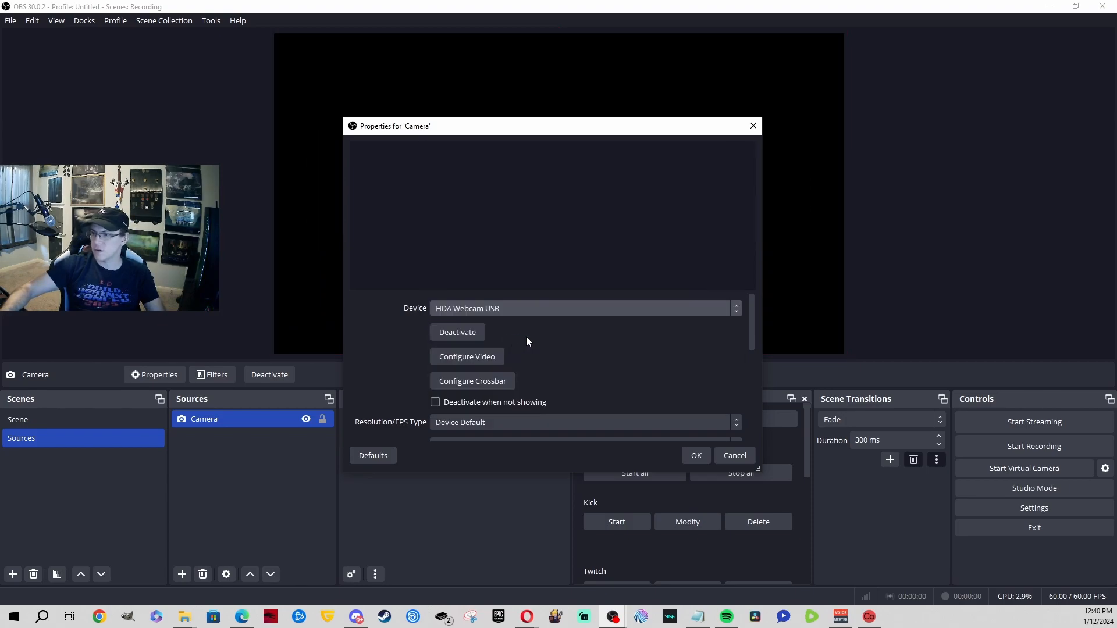
{"action": "left_click", "coordinate": [537, 306]}
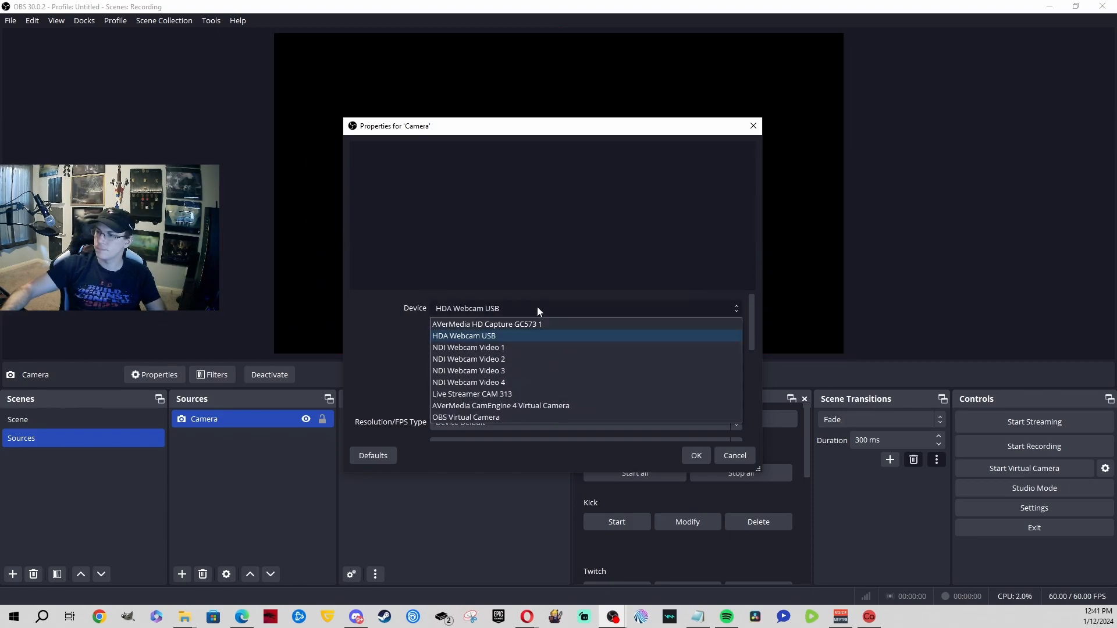
{"action": "left_click", "coordinate": [549, 396]}
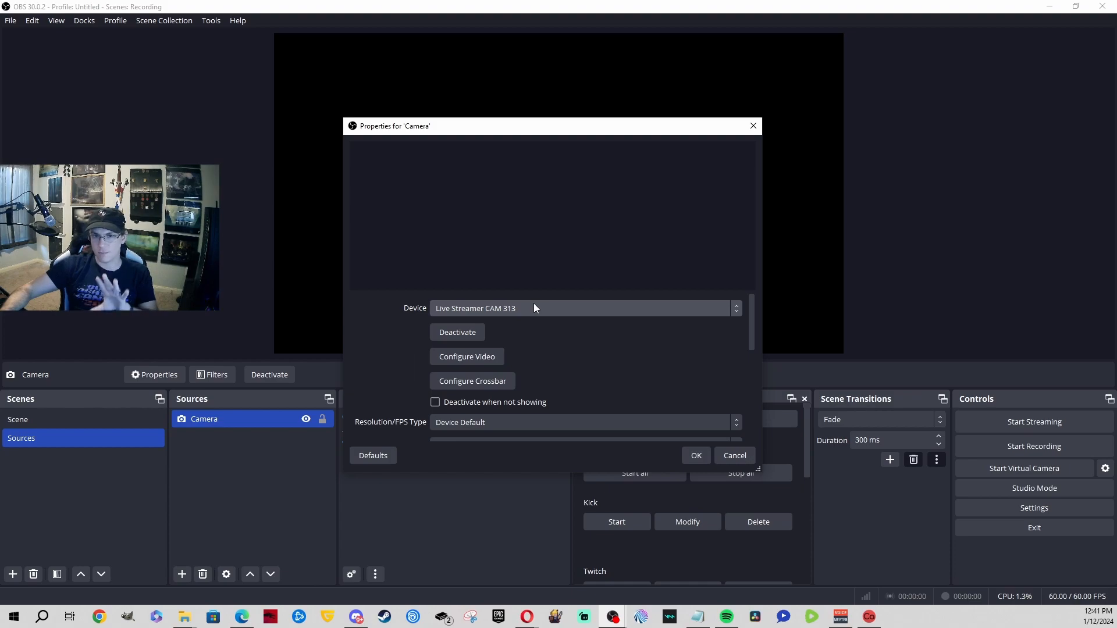
{"action": "scroll", "coordinate": [556, 346], "scroll_direction": "down", "scroll_amount": 1}
{"action": "scroll", "coordinate": [497, 338], "scroll_direction": "up", "scroll_amount": 1}
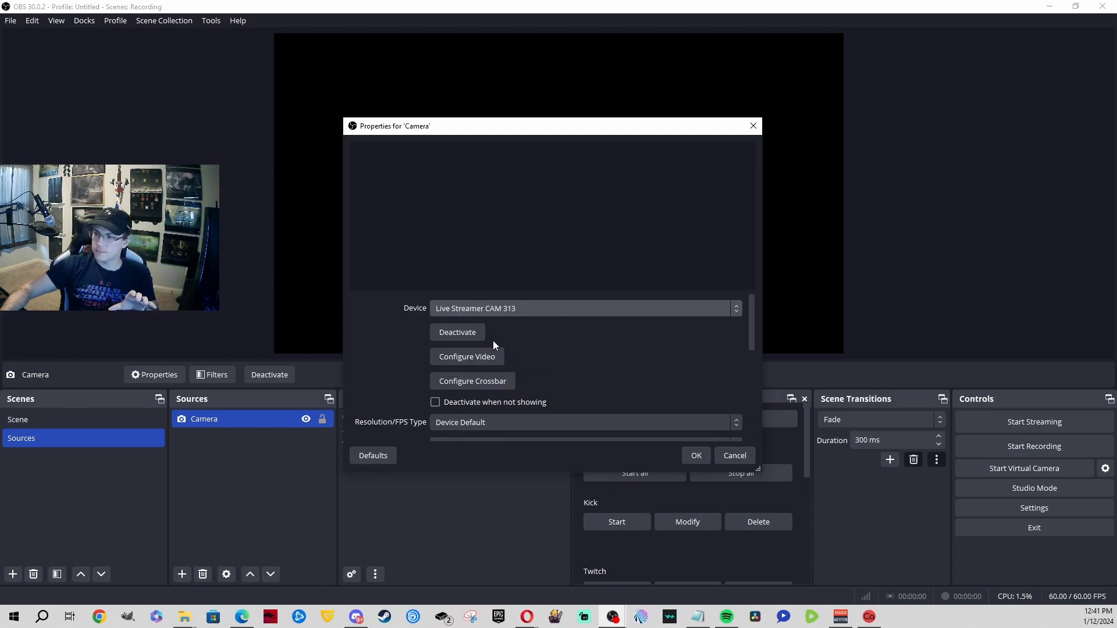
{"action": "left_click", "coordinate": [485, 359]}
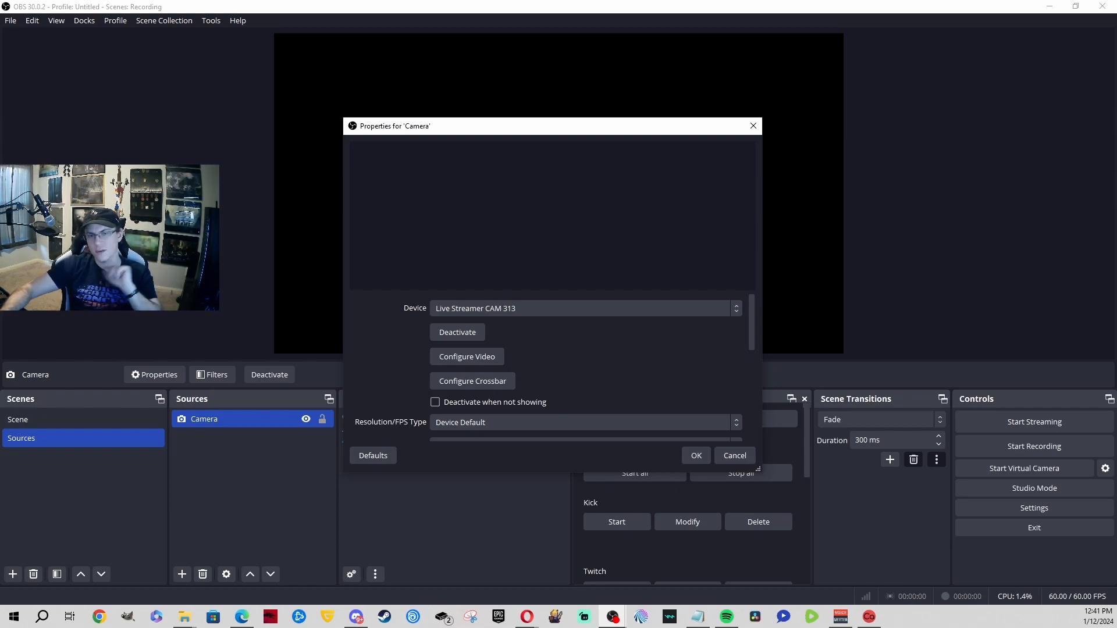
{"action": "left_click", "coordinate": [571, 308]}
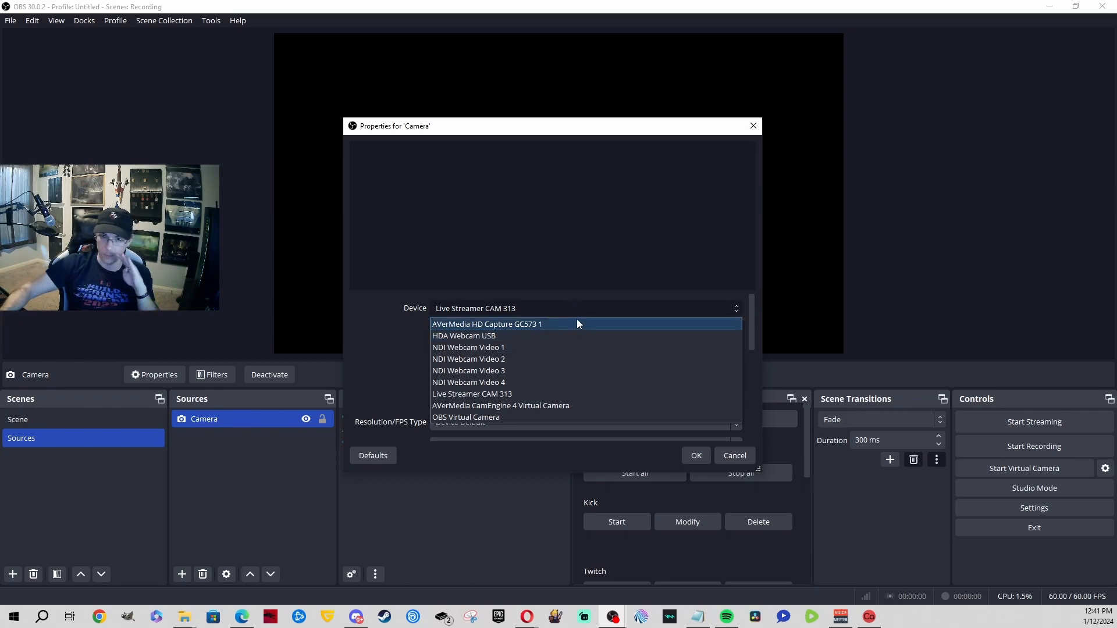
Step: Close the device dropdown unchanged and cancel out of the Camera properties
{"action": "left_click", "coordinate": [560, 229]}
{"action": "left_click", "coordinate": [719, 457]}
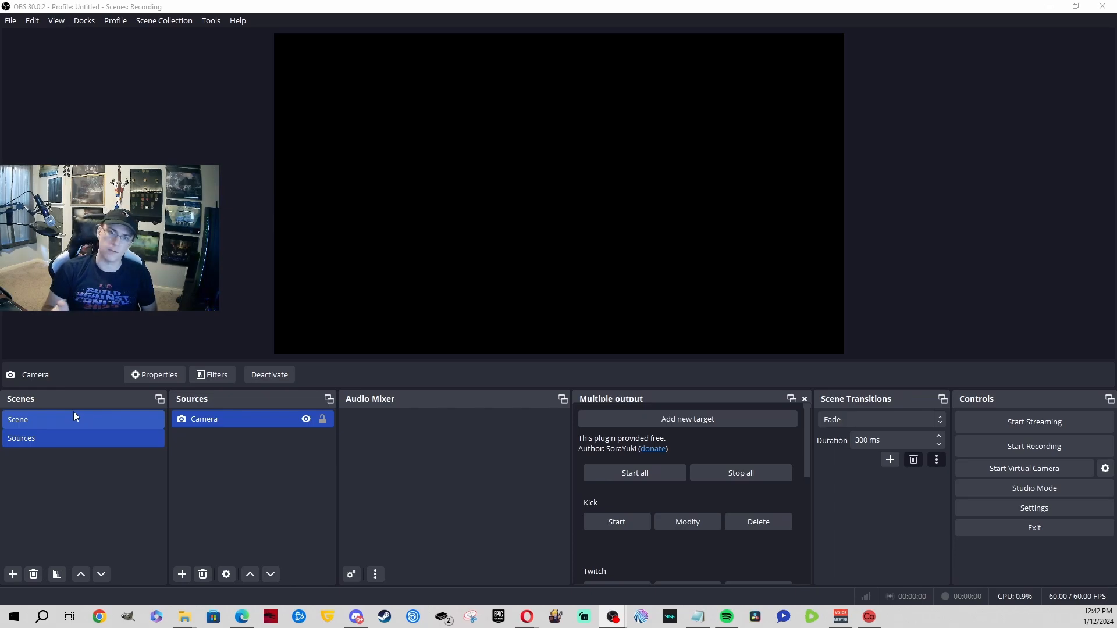
Step: Close the demo OBS window, minimize Opera, close Caffeinated, and unhide the Display source
{"action": "left_click", "coordinate": [1103, 5]}
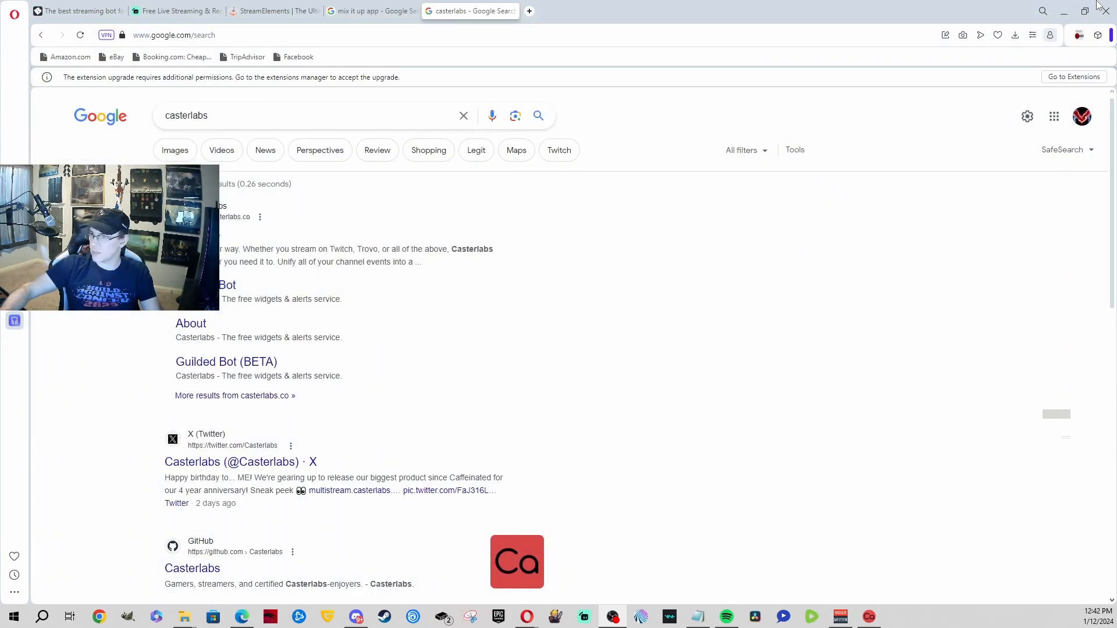
{"action": "left_click", "coordinate": [1065, 11]}
{"action": "left_click", "coordinate": [946, 153]}
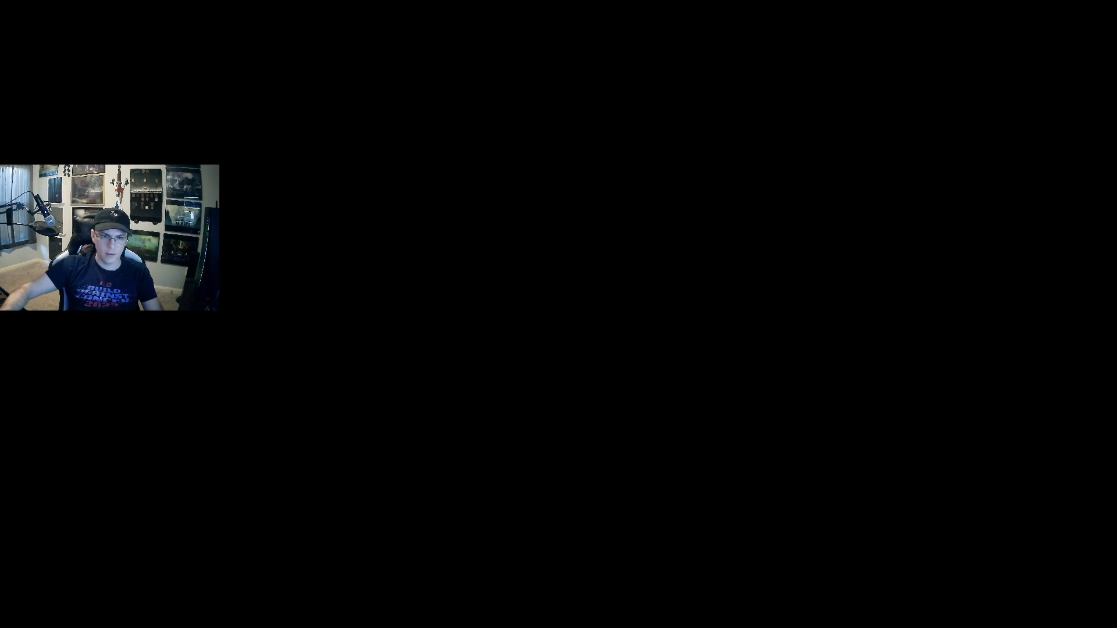
{"action": "left_click", "coordinate": [305, 436]}
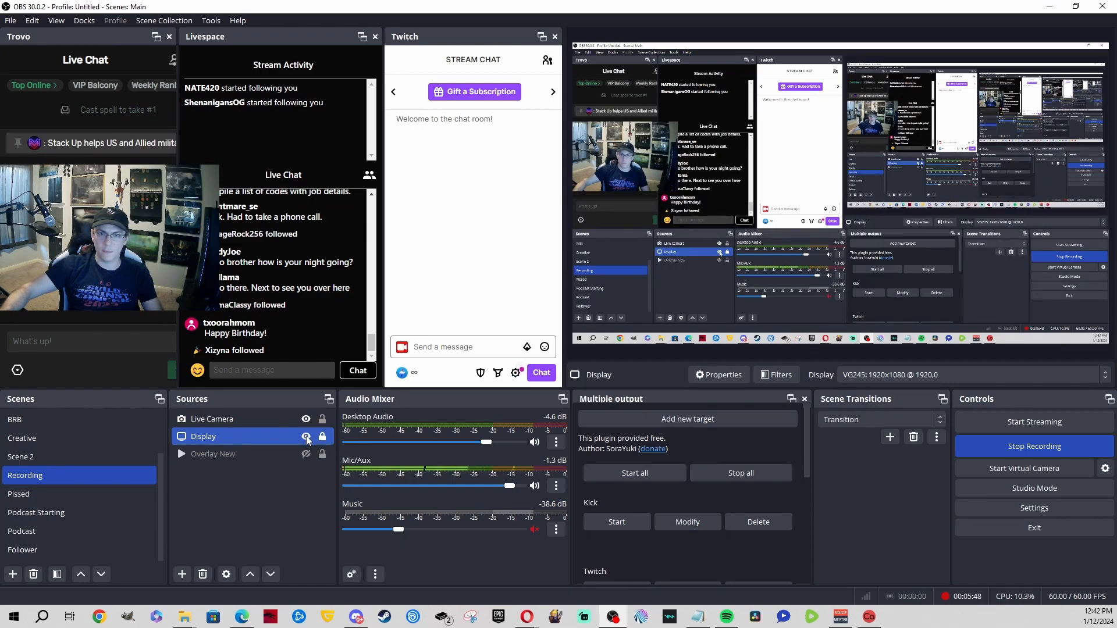
{"action": "left_click", "coordinate": [305, 436]}
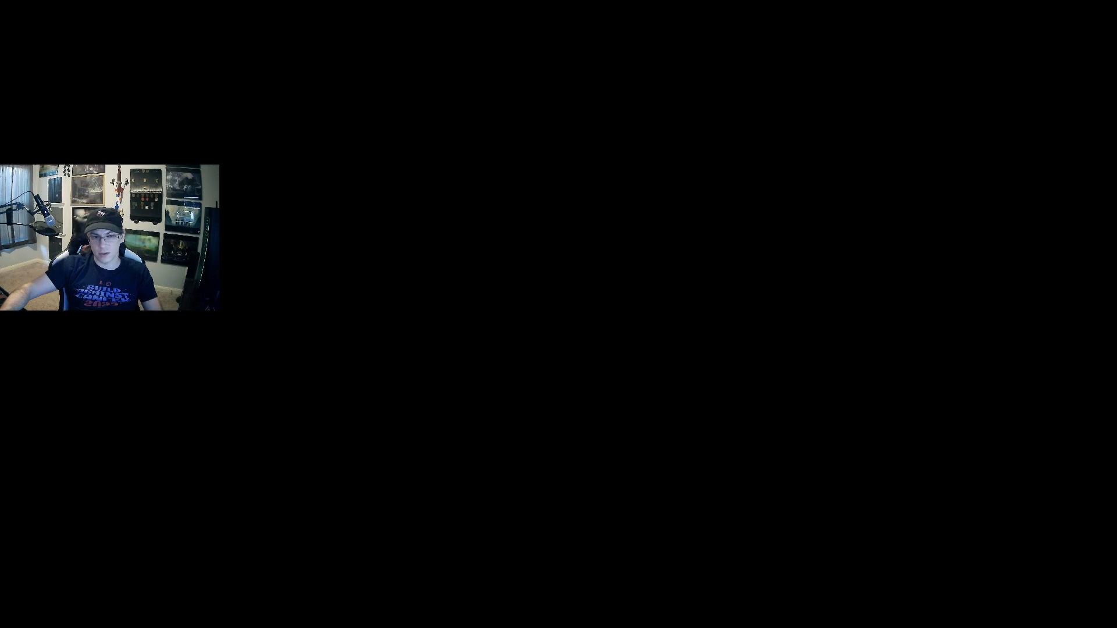
{"action": "left_click", "coordinate": [305, 436]}
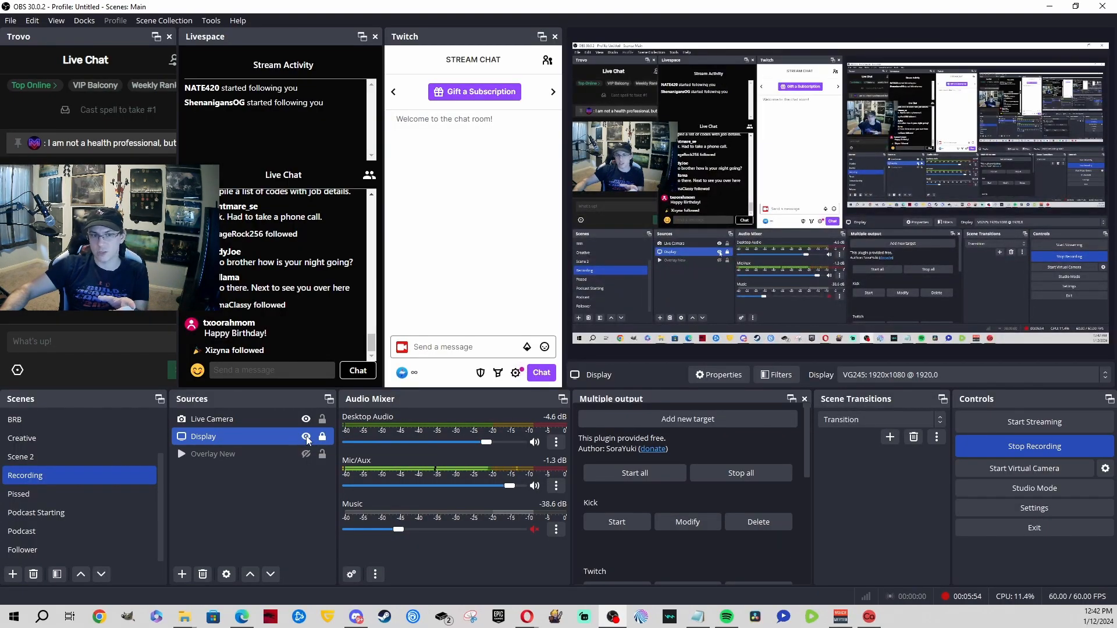
{"action": "left_click", "coordinate": [305, 436]}
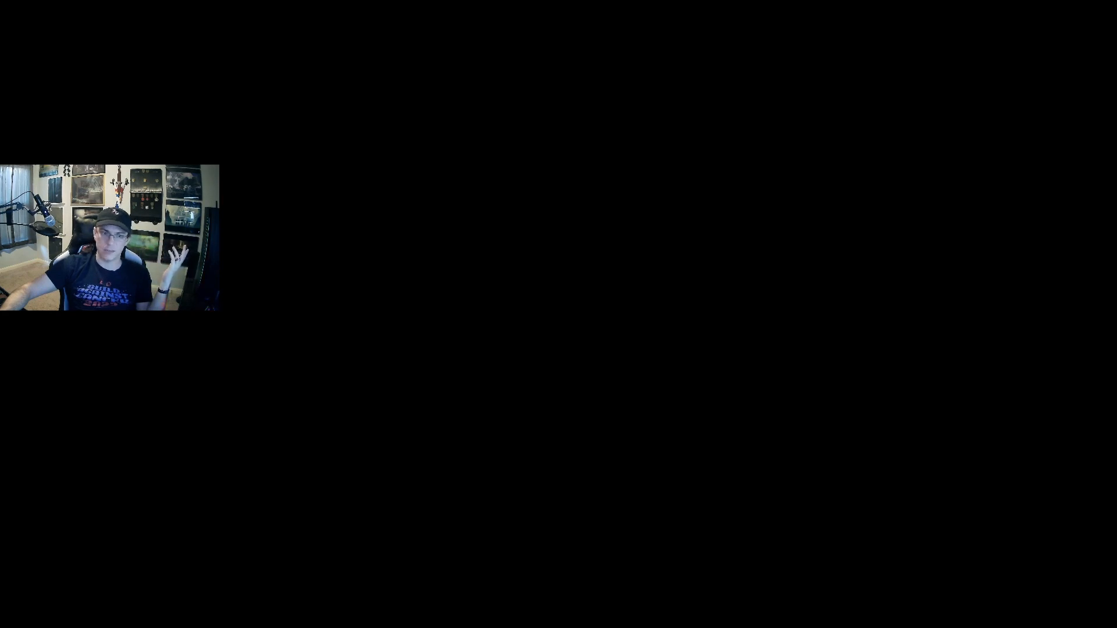
{"action": "left_click", "coordinate": [305, 436]}
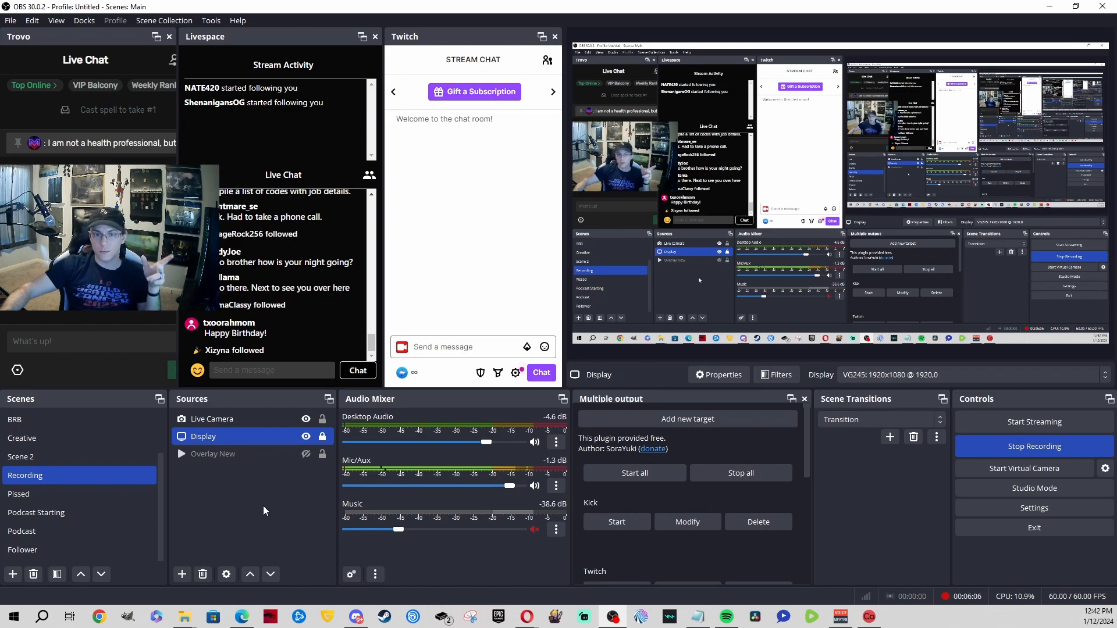
Step: Add a Video Capture Device source to the Recording scene and close its properties
{"action": "left_click", "coordinate": [189, 574]}
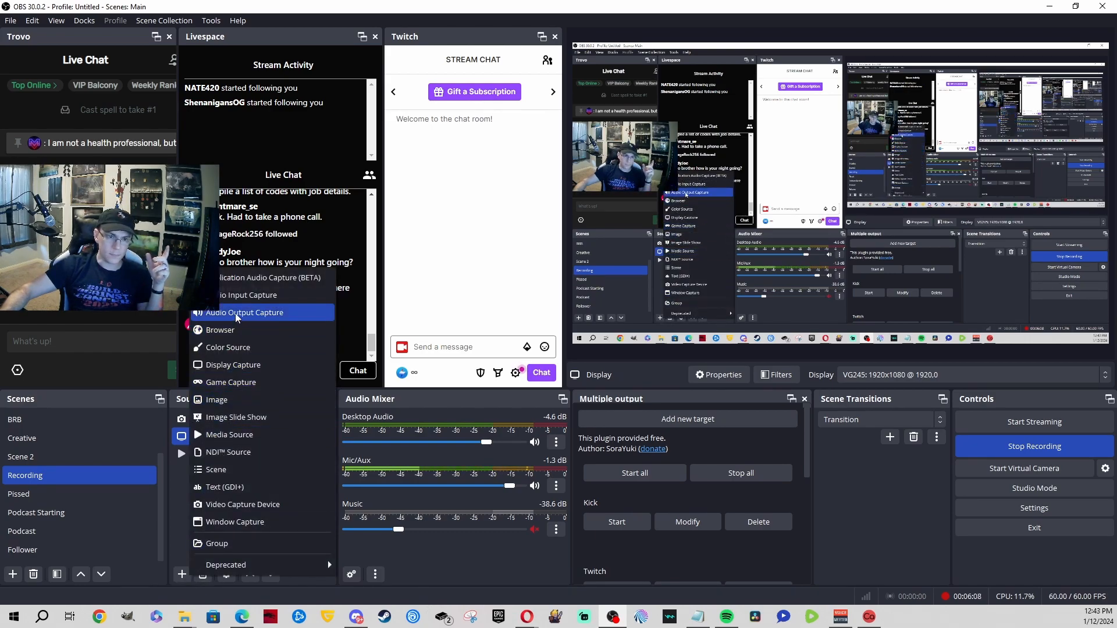
{"action": "left_click", "coordinate": [253, 505]}
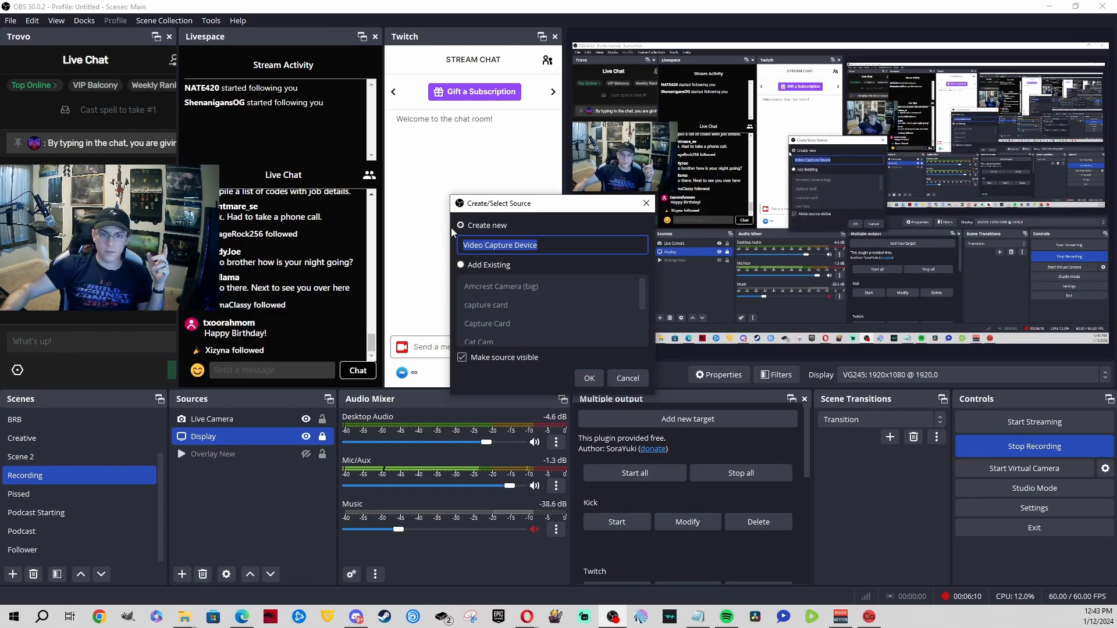
{"action": "left_click", "coordinate": [585, 379]}
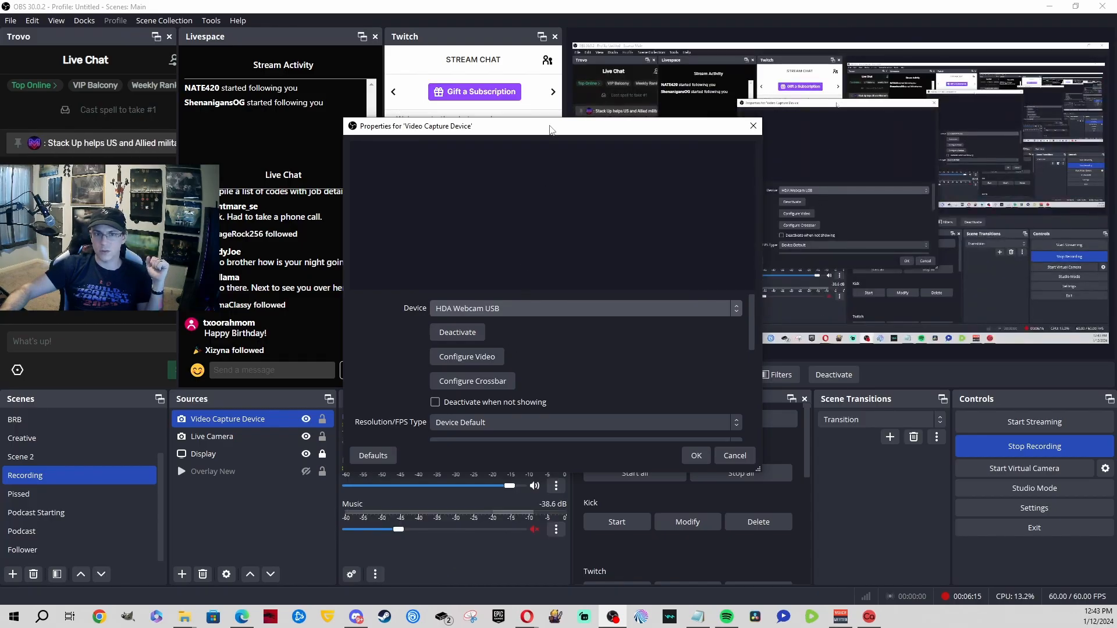
{"action": "left_click_drag", "start_coordinate": [550, 126], "coordinate": [254, 157]}
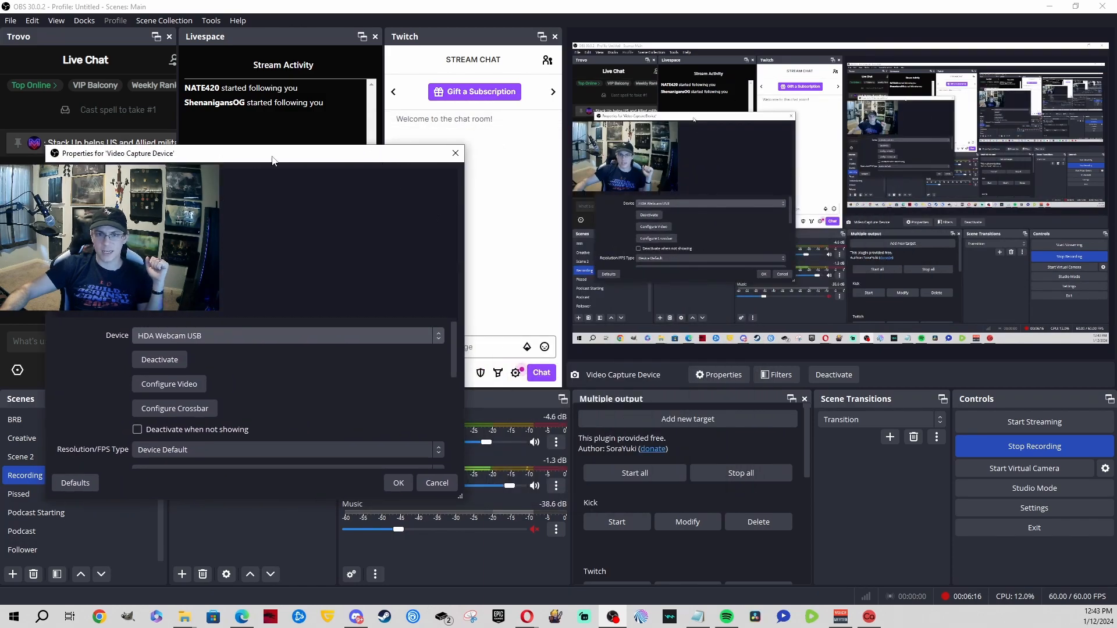
{"action": "left_click", "coordinate": [435, 485]}
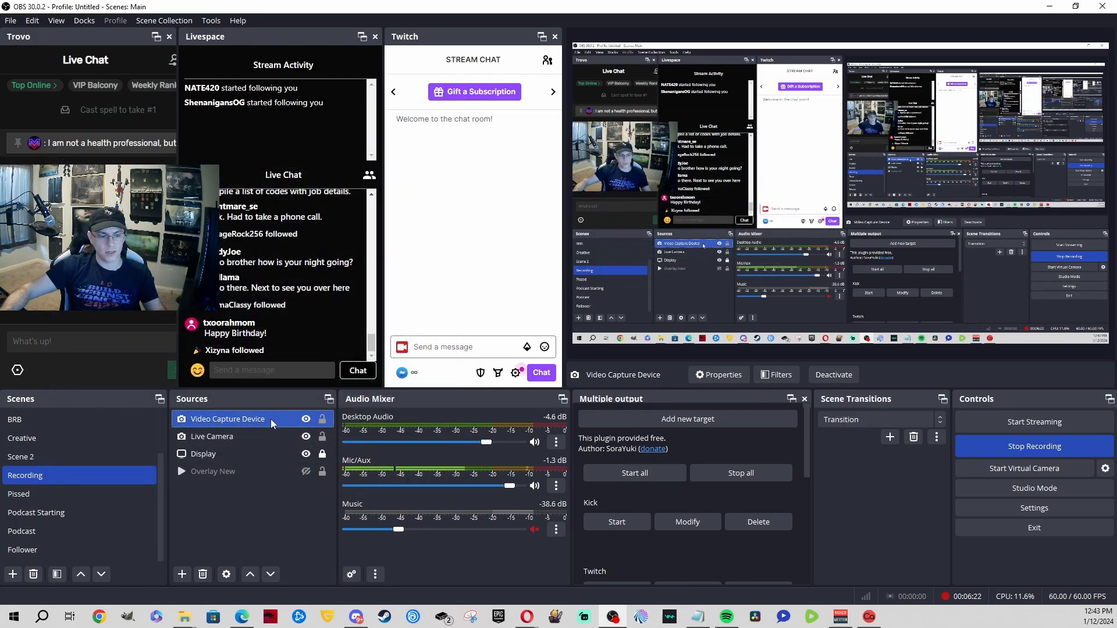
Step: Paste a duplicate Video Capture Device source and nudge Live Camera in the preview
{"action": "left_click", "coordinate": [235, 473], "text": "ctrl"}
{"action": "key", "text": "ctrl+v"}
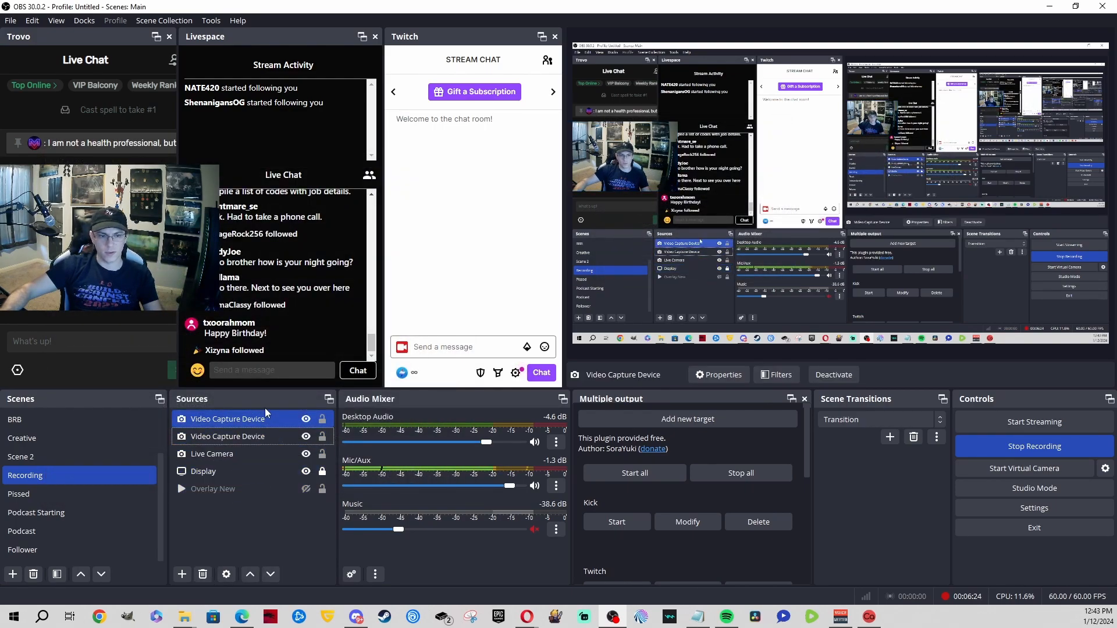
{"action": "left_click", "coordinate": [623, 151]}
{"action": "mouse_move", "coordinate": [623, 151]}
{"action": "left_mouse_down"}
{"action": "mouse_move", "coordinate": [775, 189]}
{"action": "mouse_move", "coordinate": [641, 147]}
{"action": "left_mouse_up"}
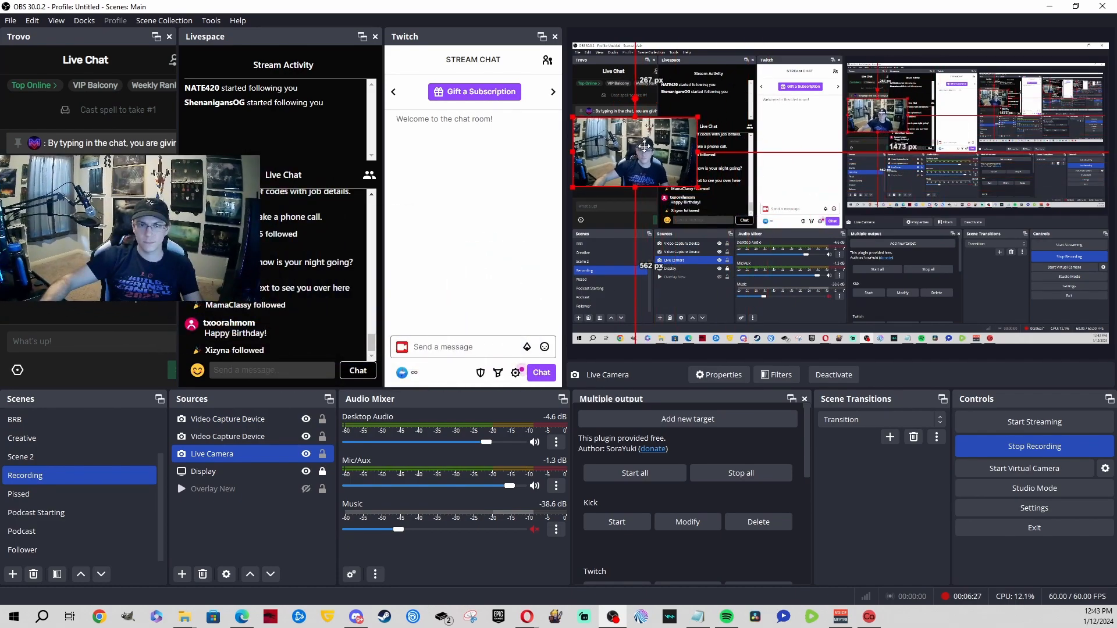
{"action": "left_click", "coordinate": [232, 437]}
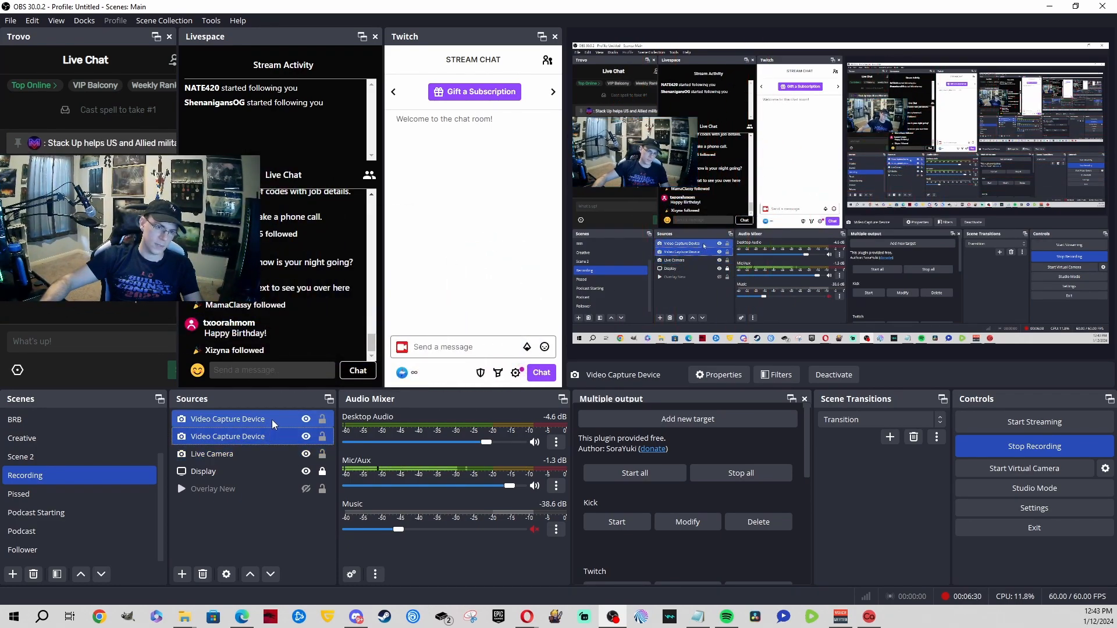
{"action": "left_click", "coordinate": [265, 454]}
{"action": "left_click", "coordinate": [274, 424]}
Step: Delete both Video Capture Device sources from the Recording scene
{"action": "key", "text": "Delete"}
{"action": "key", "text": "Return"}
{"action": "key", "text": "Delete"}
{"action": "key", "text": "Return"}
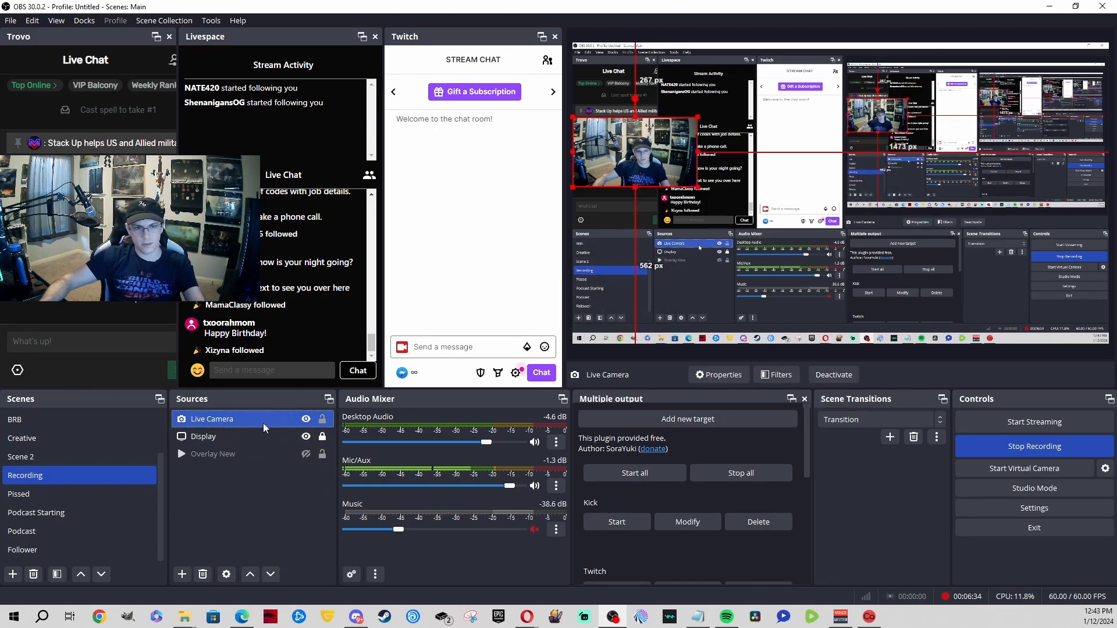
Step: Paste a duplicate Live Camera and move it lower in the preview
{"action": "key", "text": "ctrl+v"}
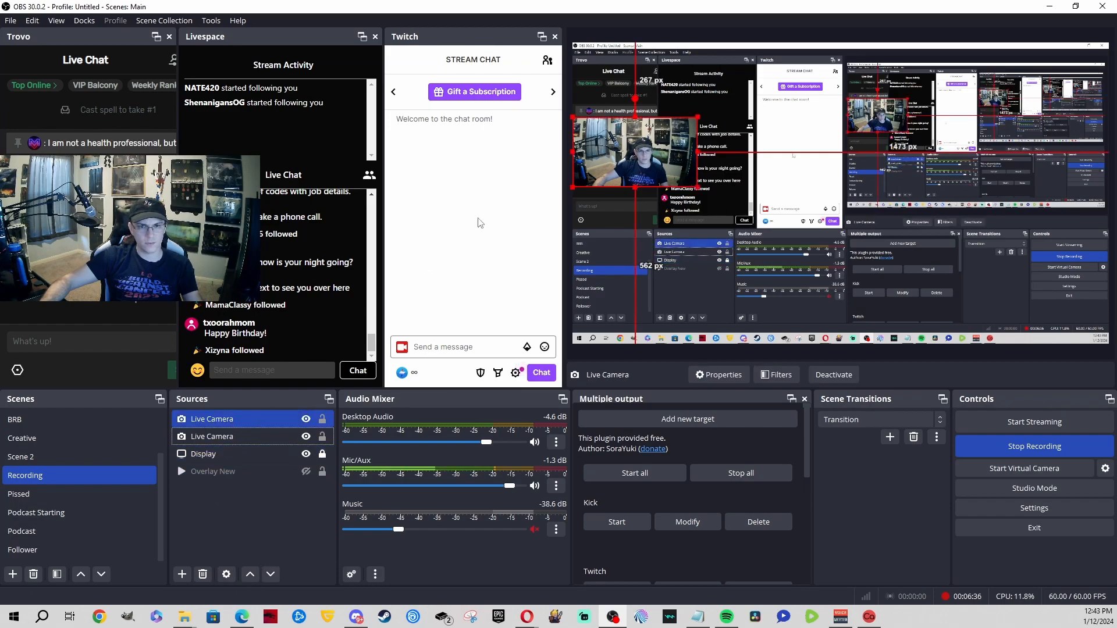
{"action": "left_click_drag", "start_coordinate": [624, 163], "coordinate": [946, 183]}
{"action": "left_click", "coordinate": [272, 435], "text": "ctrl"}
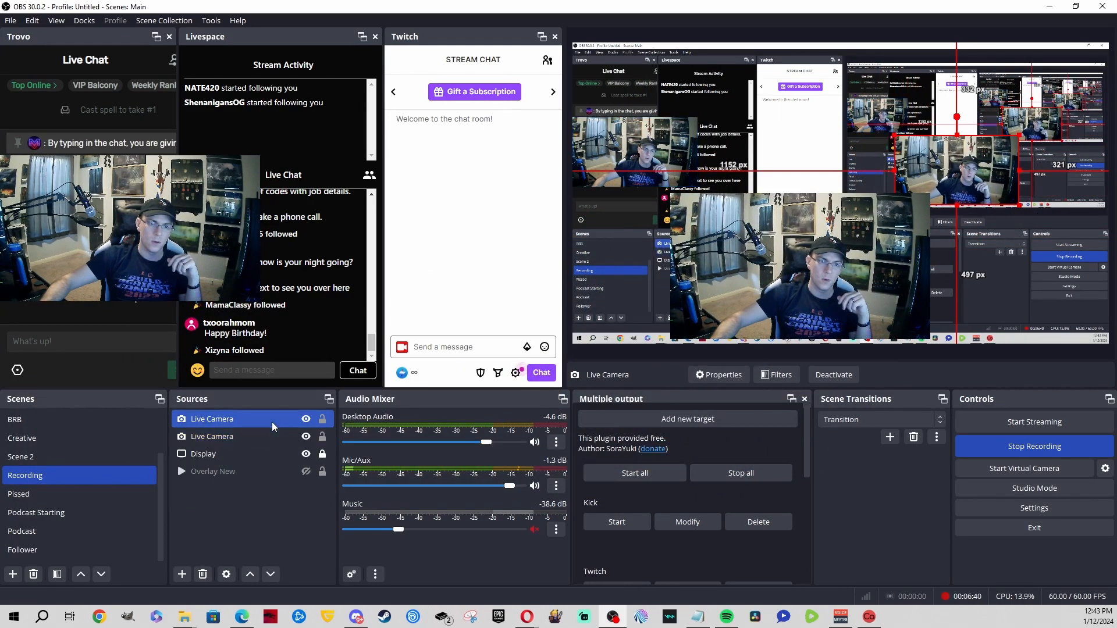
{"action": "left_click", "coordinate": [291, 419]}
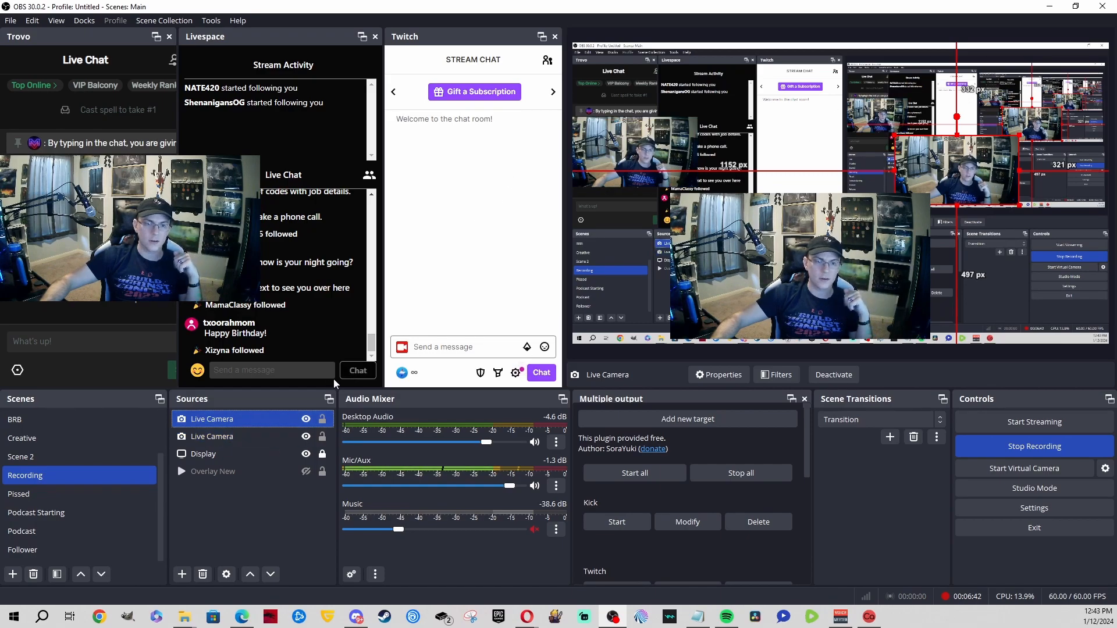
{"action": "double_click", "coordinate": [290, 419]}
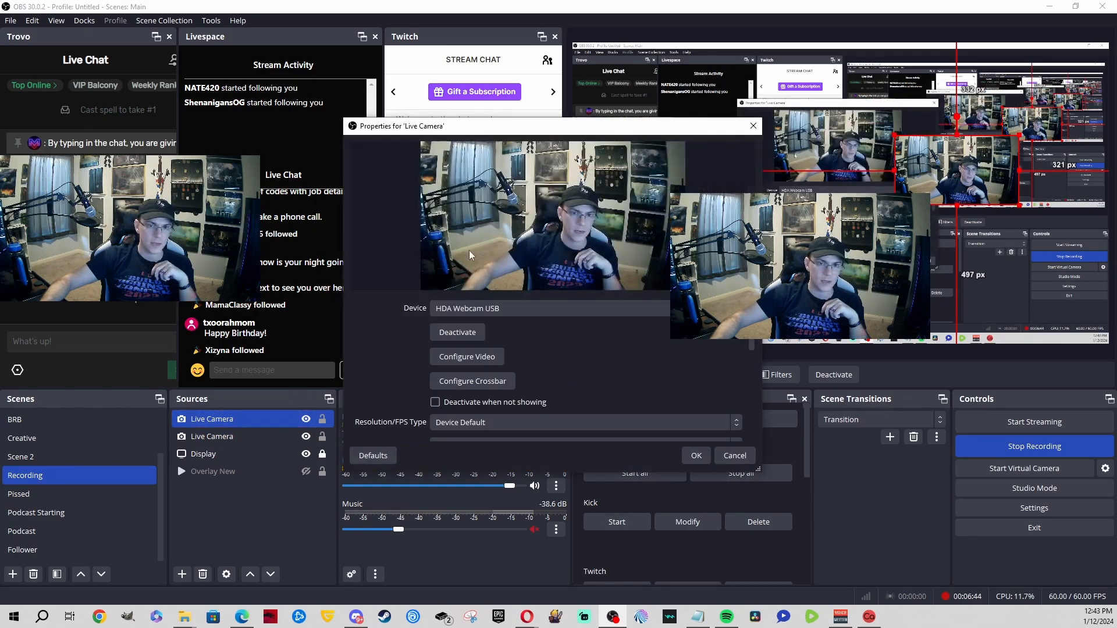
{"action": "left_click", "coordinate": [503, 308]}
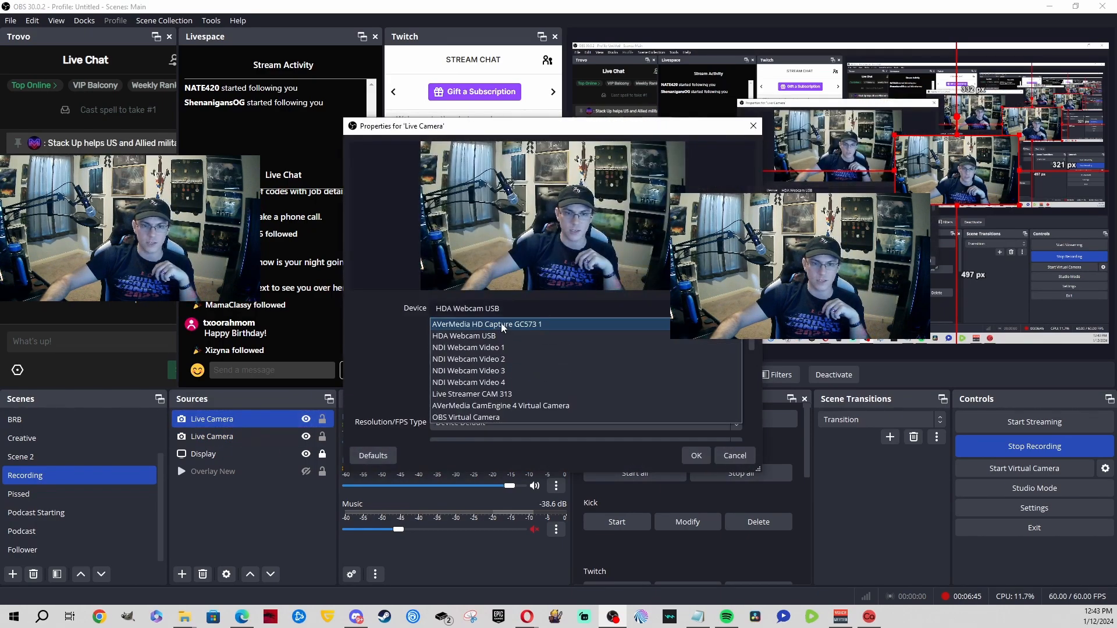
{"action": "left_click", "coordinate": [518, 394]}
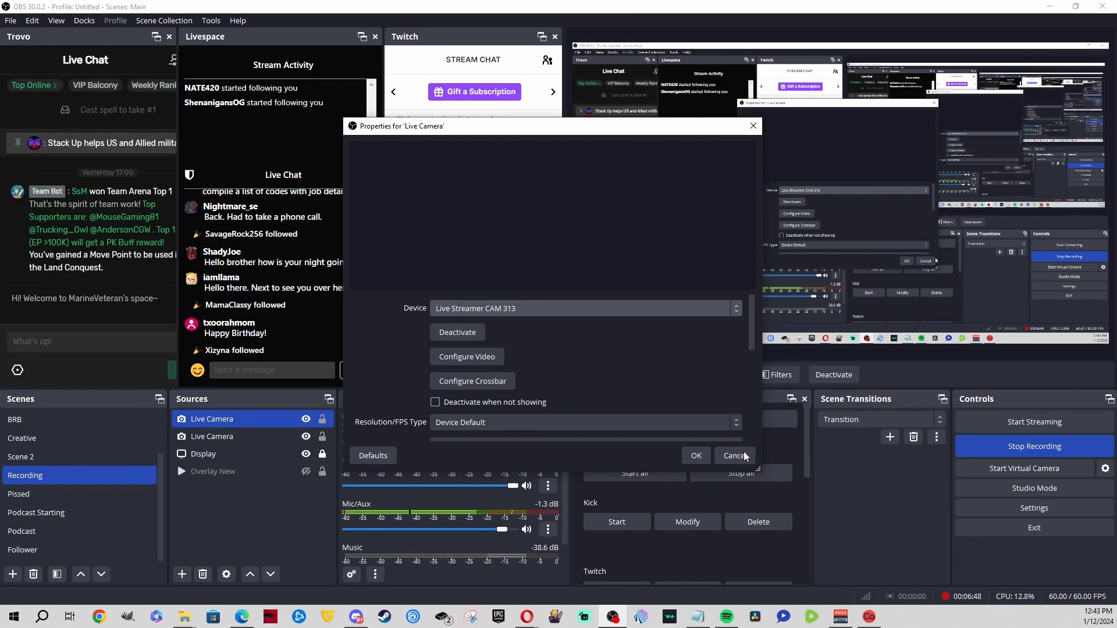
{"action": "left_click", "coordinate": [696, 455]}
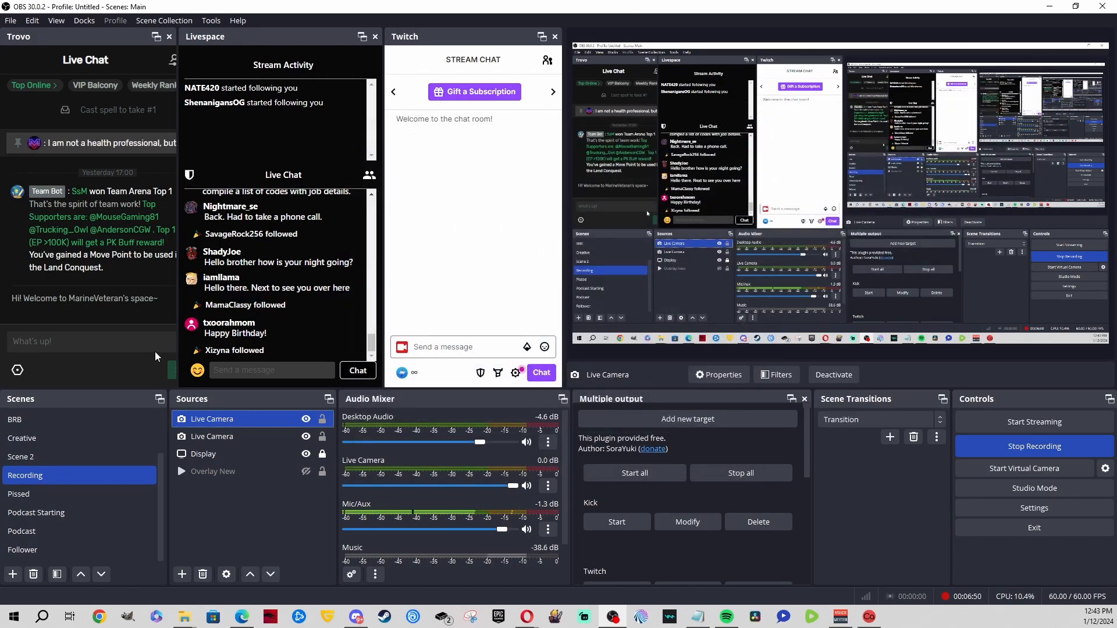
{"action": "double_click", "coordinate": [233, 419]}
{"action": "left_click", "coordinate": [499, 308]}
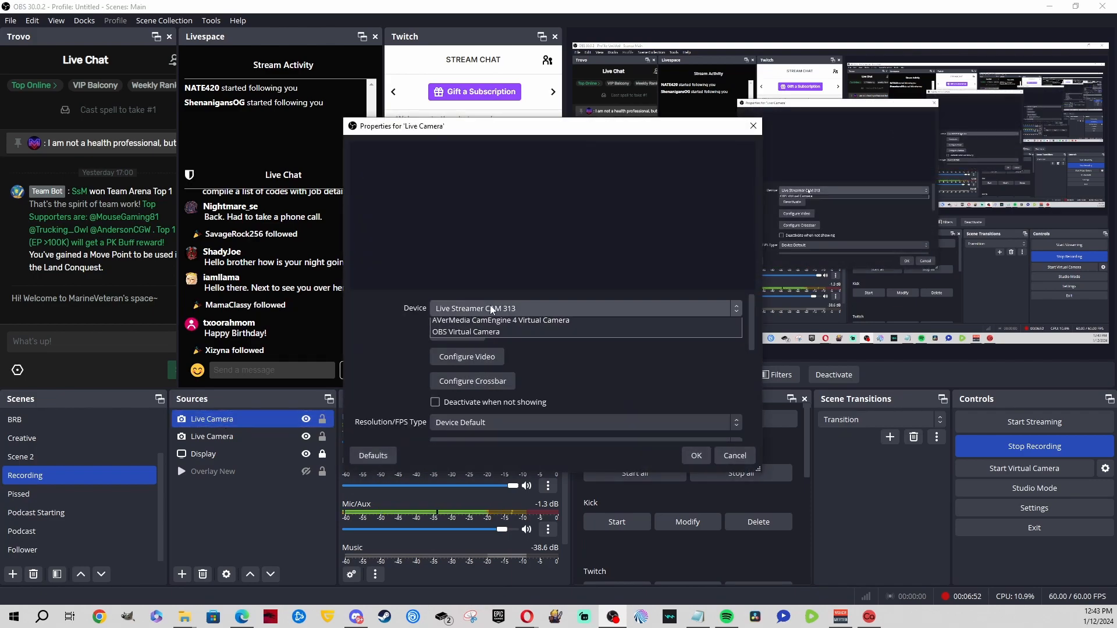
{"action": "left_click", "coordinate": [499, 336]}
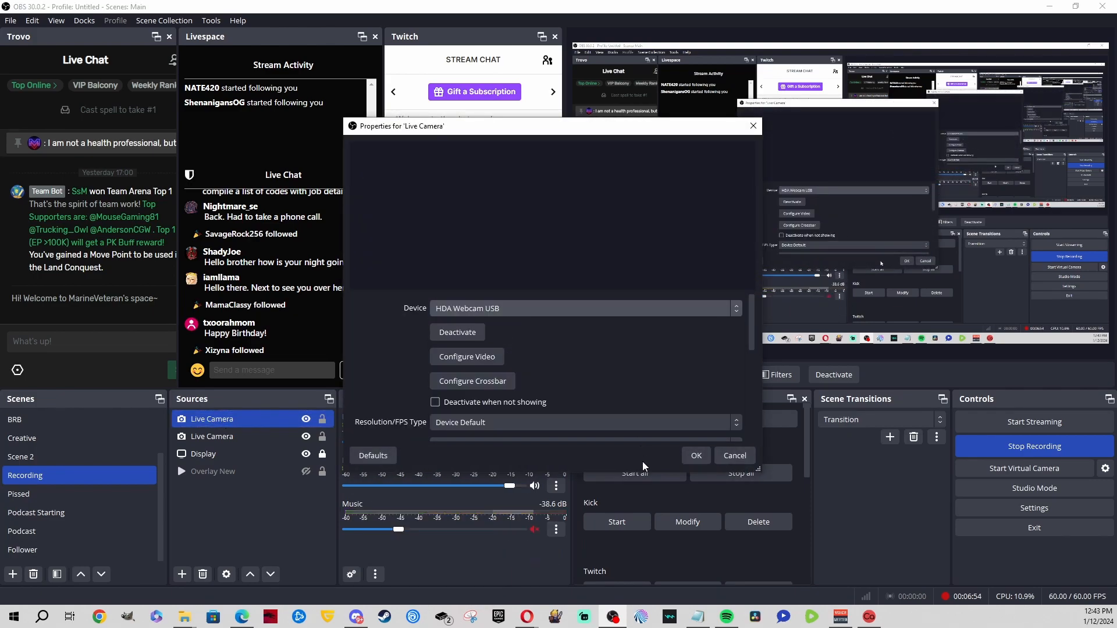
{"action": "left_click", "coordinate": [696, 456]}
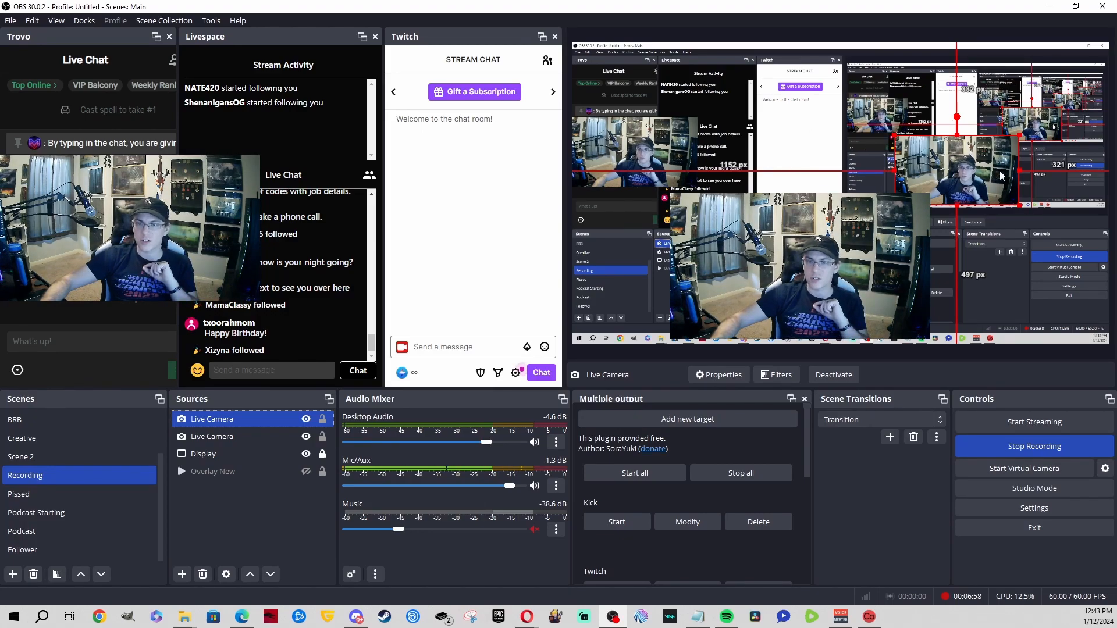
Step: Move Live Camera lower and left, then delete the duplicate Live Camera
{"action": "left_click_drag", "start_coordinate": [954, 173], "coordinate": [883, 206]}
{"action": "left_click", "coordinate": [219, 441]}
{"action": "key", "text": "Delete"}
{"action": "key", "text": "Return"}
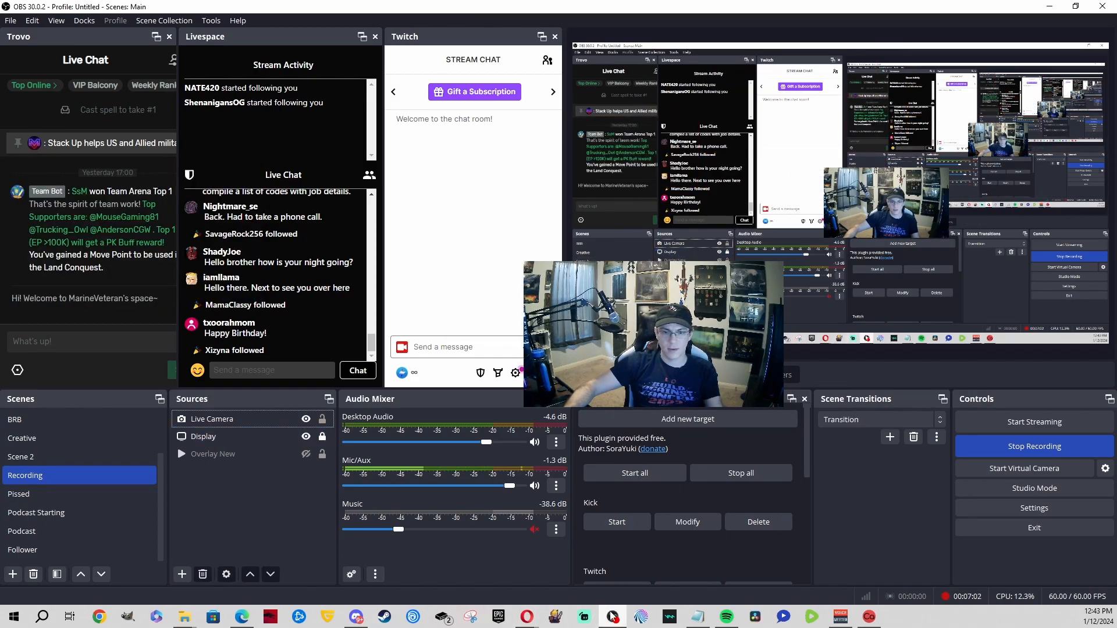
Step: Launch another OBS Studio window from the taskbar jump list and hide the Display source
{"action": "right_click", "coordinate": [612, 616]}
{"action": "left_click", "coordinate": [594, 559]}
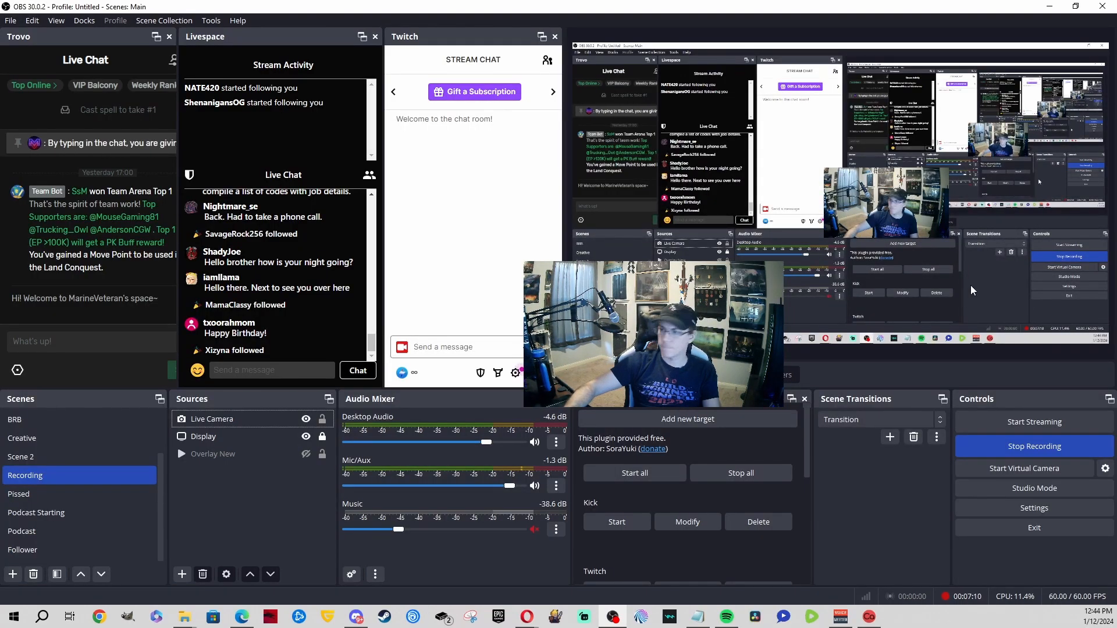
{"action": "left_click", "coordinate": [306, 438]}
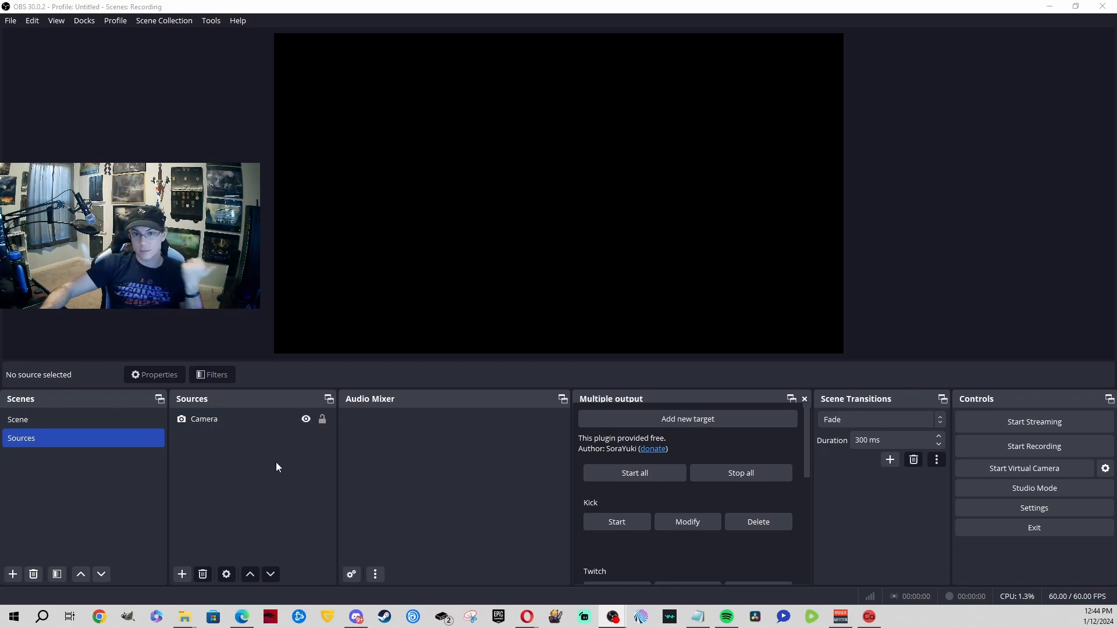
Step: Add a new Media Source to the Sources scene
{"action": "left_click", "coordinate": [184, 574]}
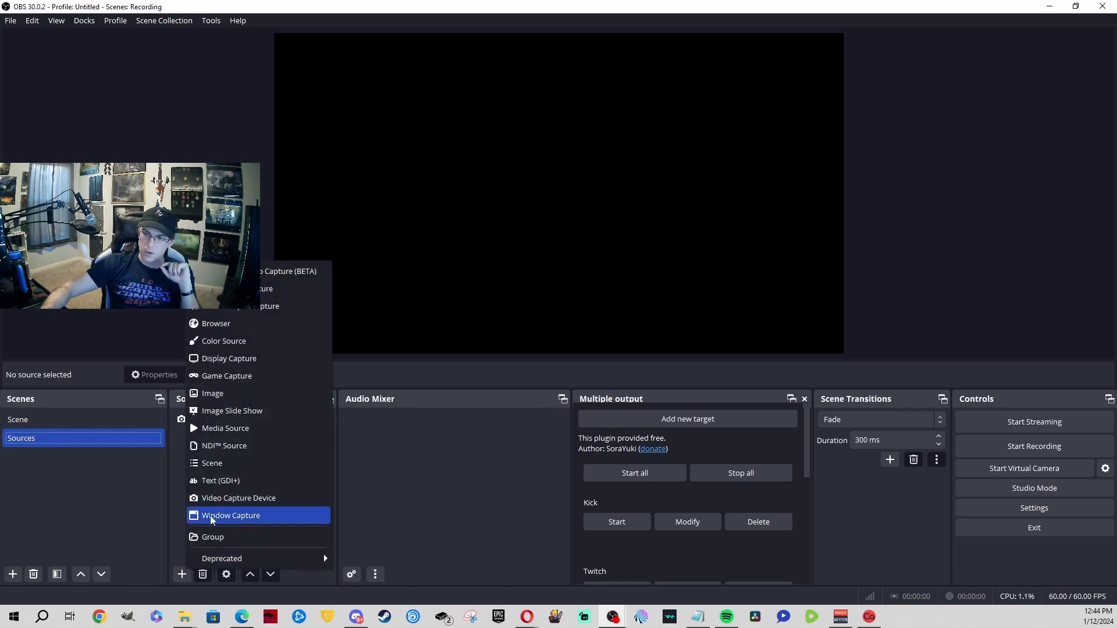
{"action": "left_click", "coordinate": [239, 430]}
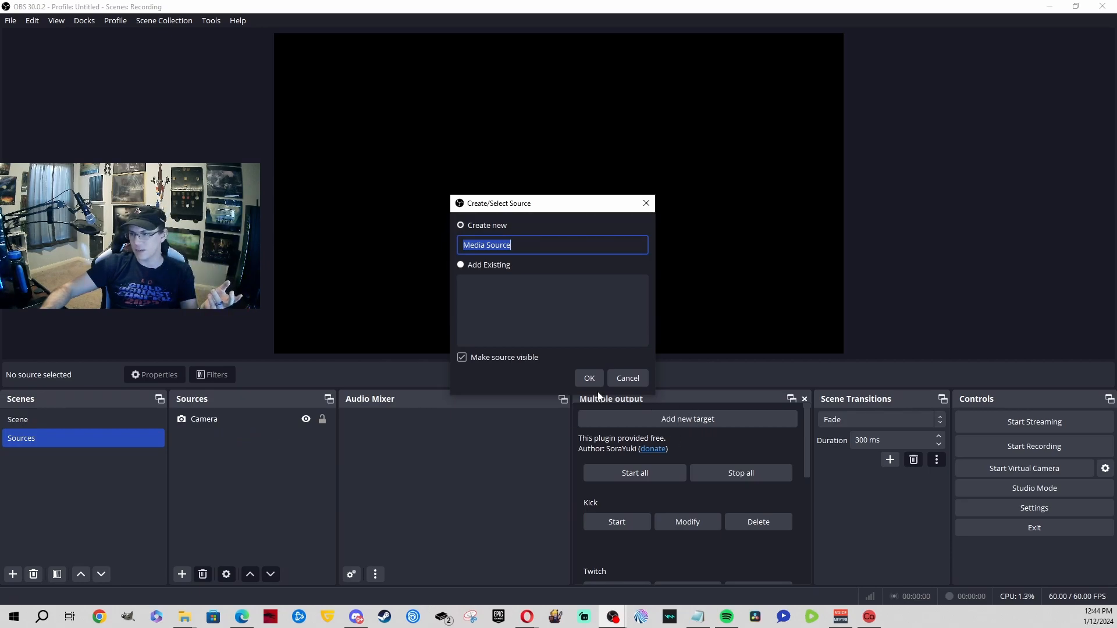
{"action": "left_click", "coordinate": [579, 381]}
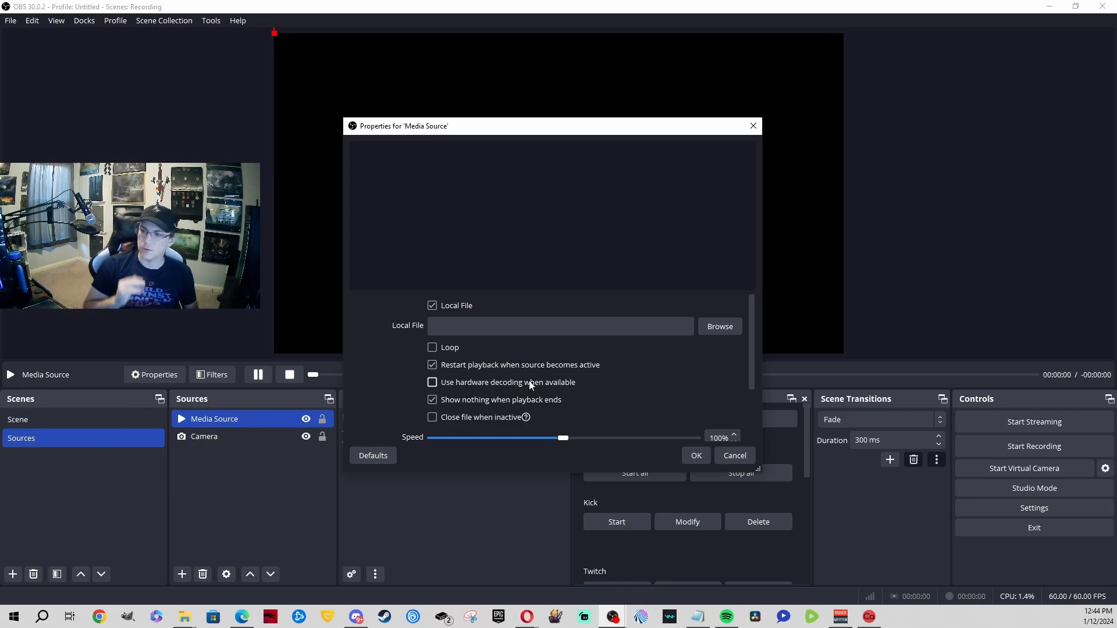
Step: Set the Media Source's local file to G:/New Things/Comp 1.mp4 and apply
{"action": "scroll", "coordinate": [675, 427], "scroll_direction": "down", "scroll_amount": 1}
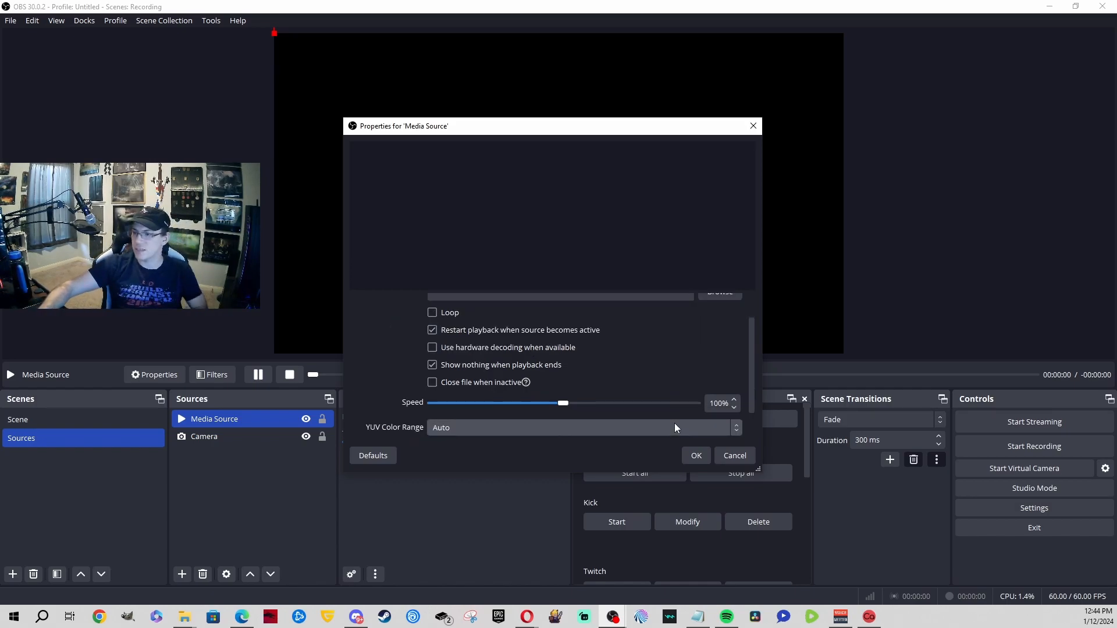
{"action": "scroll", "coordinate": [675, 424], "scroll_direction": "down", "scroll_amount": 1}
{"action": "scroll", "coordinate": [619, 364], "scroll_direction": "up", "scroll_amount": 2}
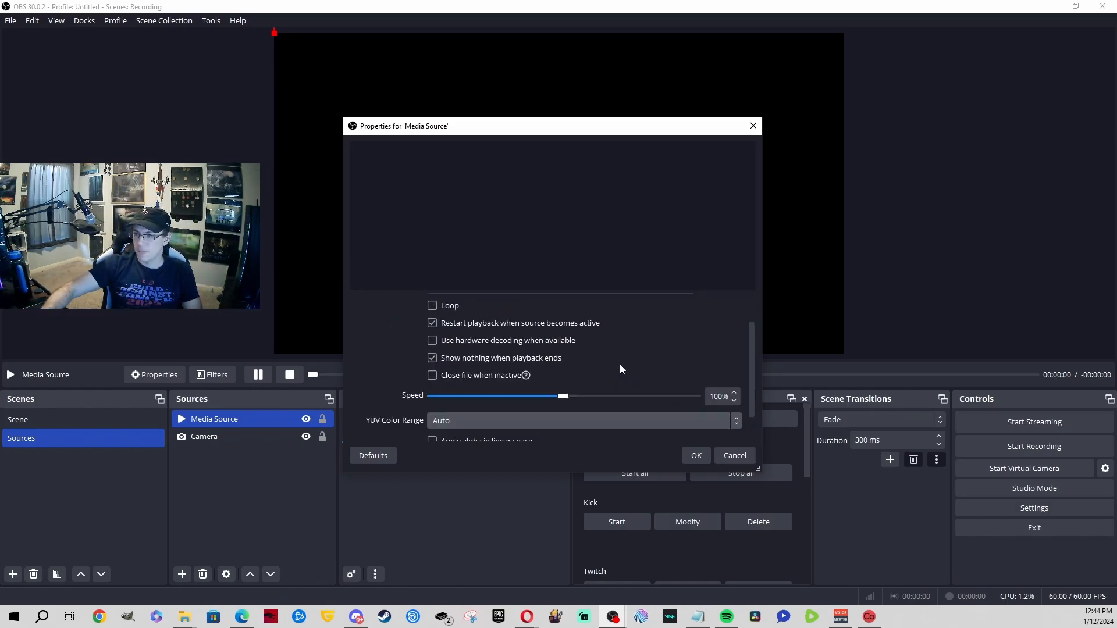
{"action": "left_click", "coordinate": [706, 323]}
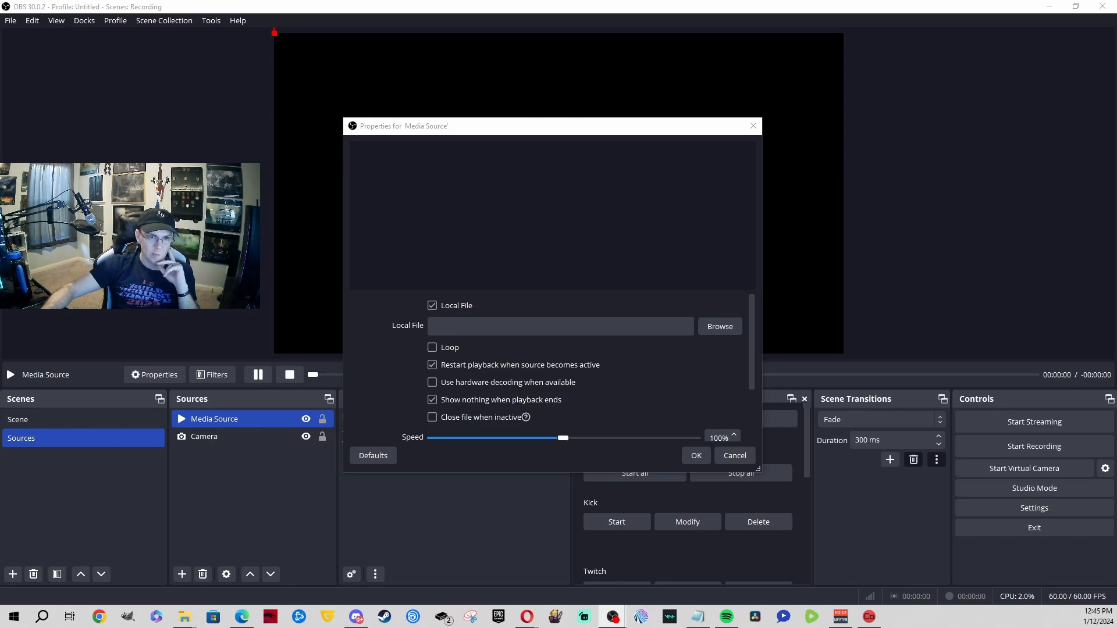
{"action": "key", "text": "Return"}
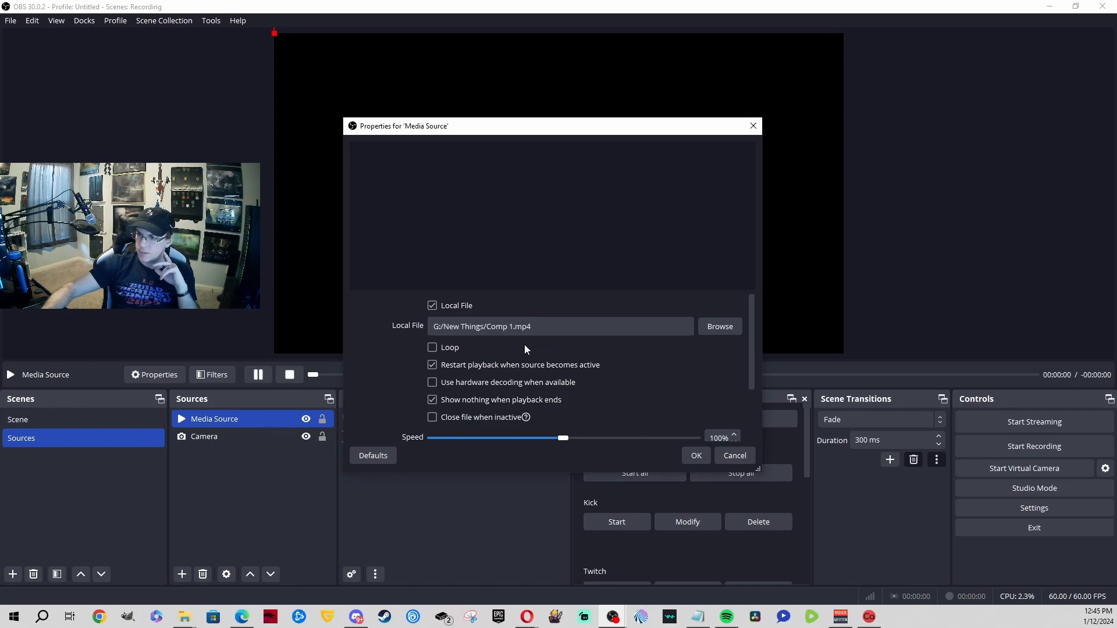
{"action": "left_click", "coordinate": [703, 455]}
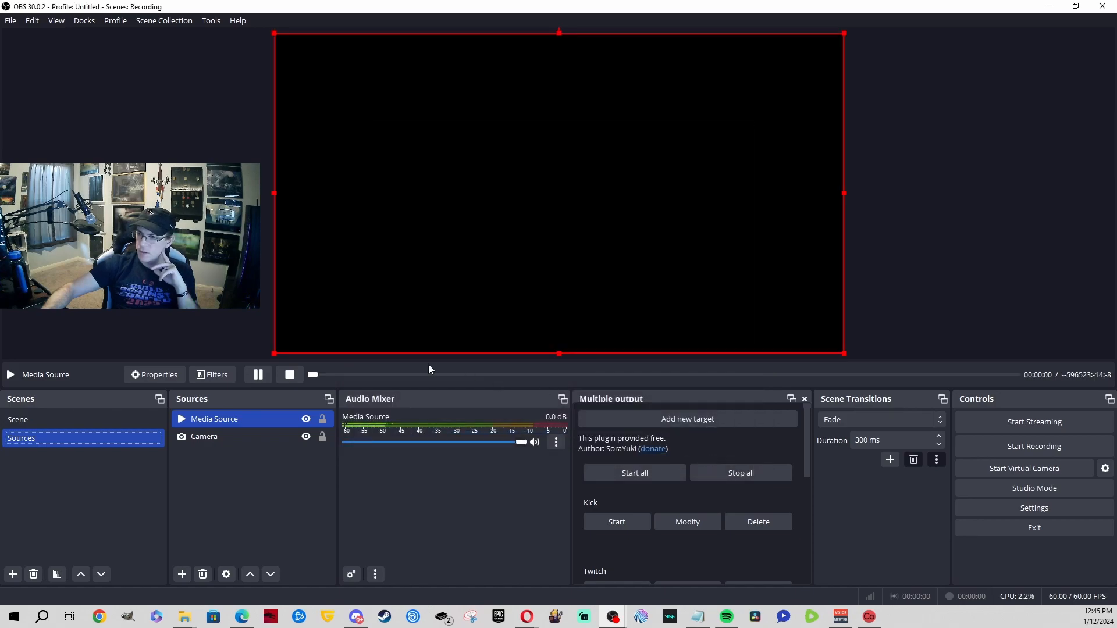
Step: Stop the media and swap the Media Source's file to Camera Frame/Comp 1_1.webm
{"action": "mouse_move", "coordinate": [319, 378]}
{"action": "left_mouse_down"}
{"action": "mouse_move", "coordinate": [875, 374]}
{"action": "mouse_move", "coordinate": [329, 378]}
{"action": "mouse_move", "coordinate": [402, 374]}
{"action": "mouse_move", "coordinate": [310, 365]}
{"action": "mouse_move", "coordinate": [321, 374]}
{"action": "left_mouse_up"}
{"action": "left_click", "coordinate": [290, 375]}
{"action": "double_click", "coordinate": [269, 414]}
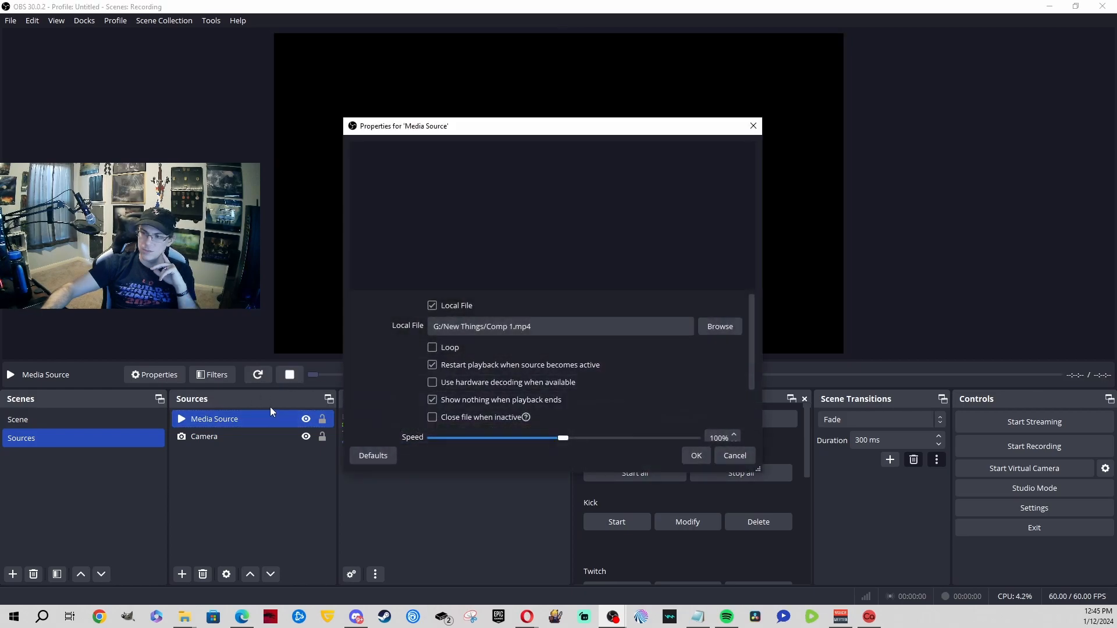
{"action": "left_click", "coordinate": [714, 329]}
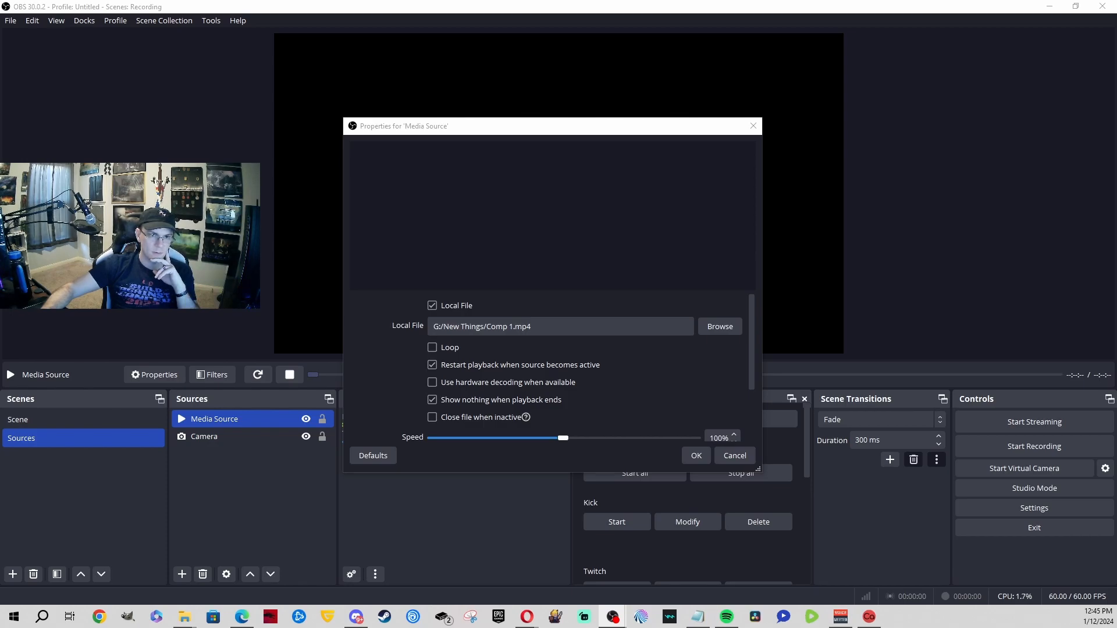
{"action": "key", "text": "Return"}
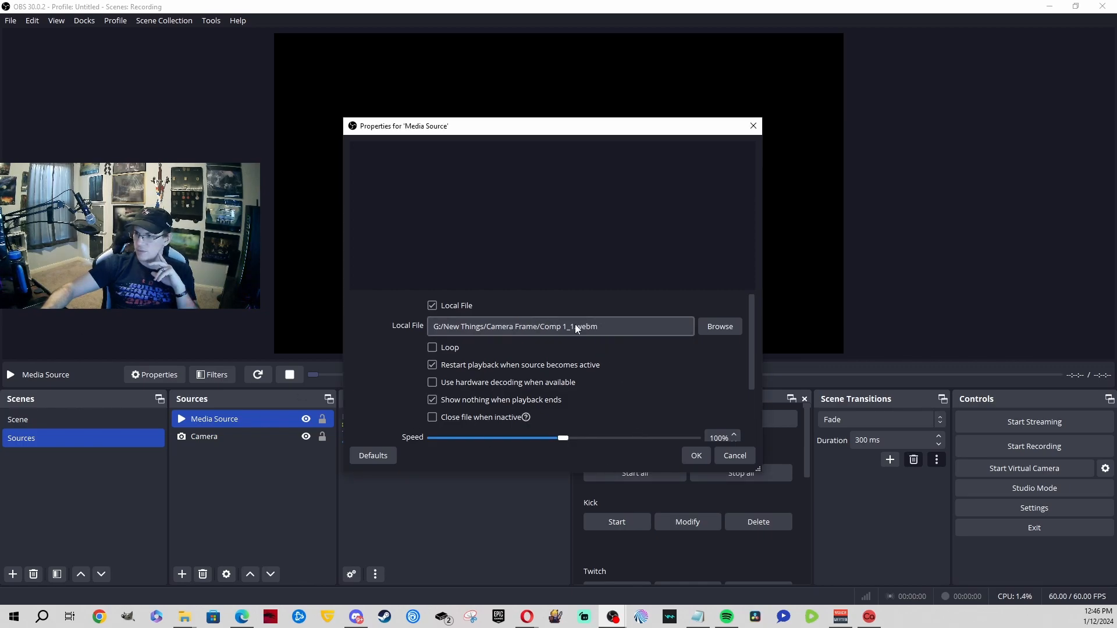
{"action": "left_click", "coordinate": [696, 456]}
Step: Scrub ahead and resume playback to preview the glowing M logo animation
{"action": "left_click_drag", "start_coordinate": [344, 374], "coordinate": [640, 374]}
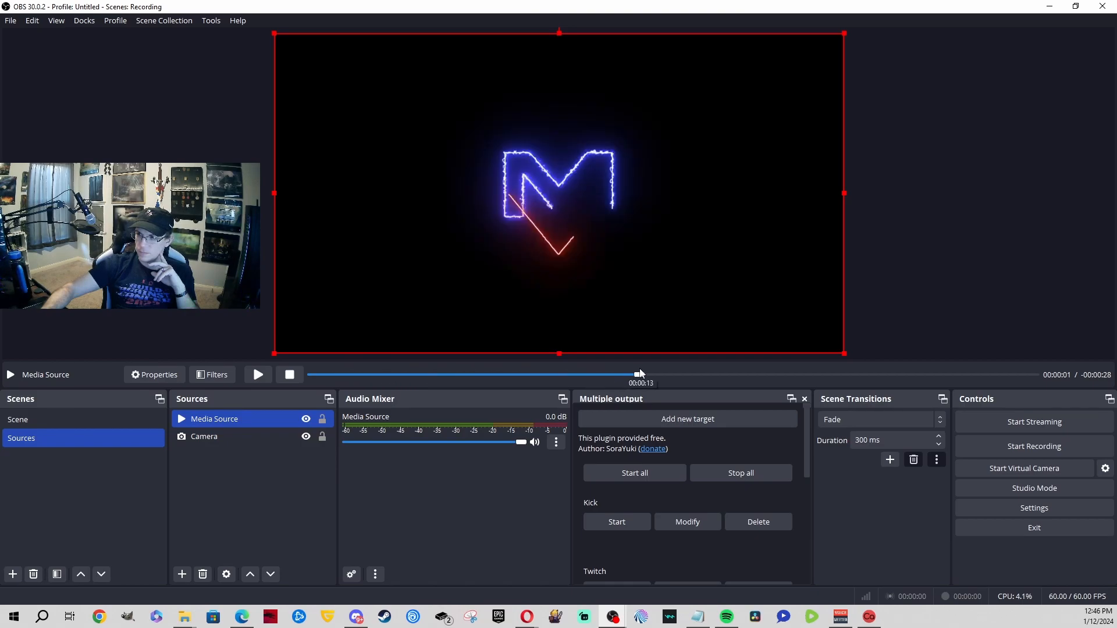
{"action": "left_click", "coordinate": [258, 375]}
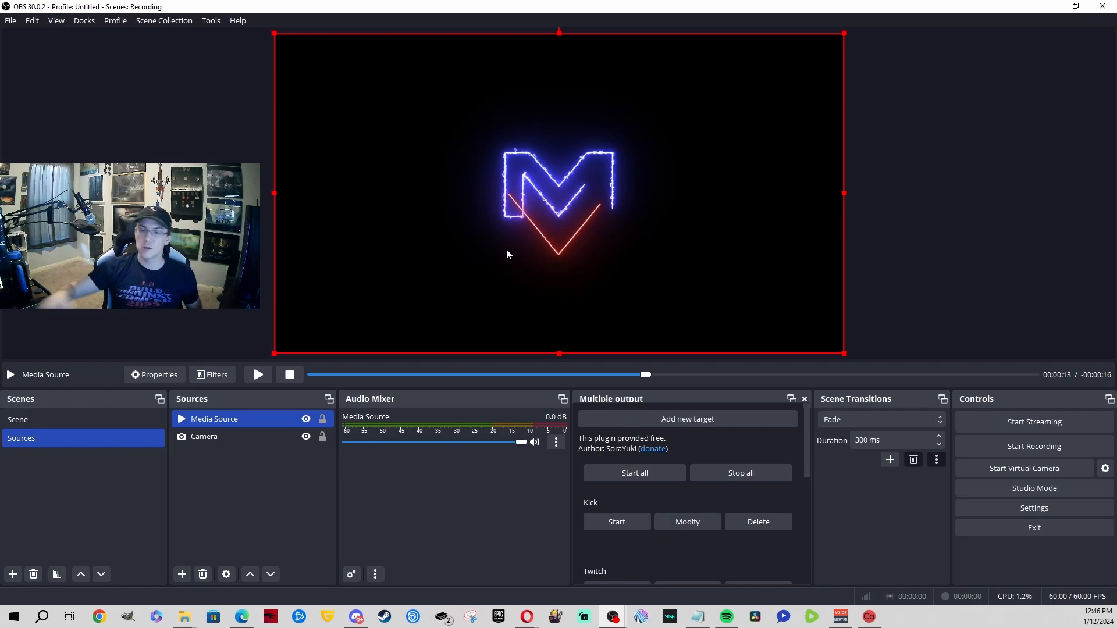
{"action": "left_click", "coordinate": [259, 375]}
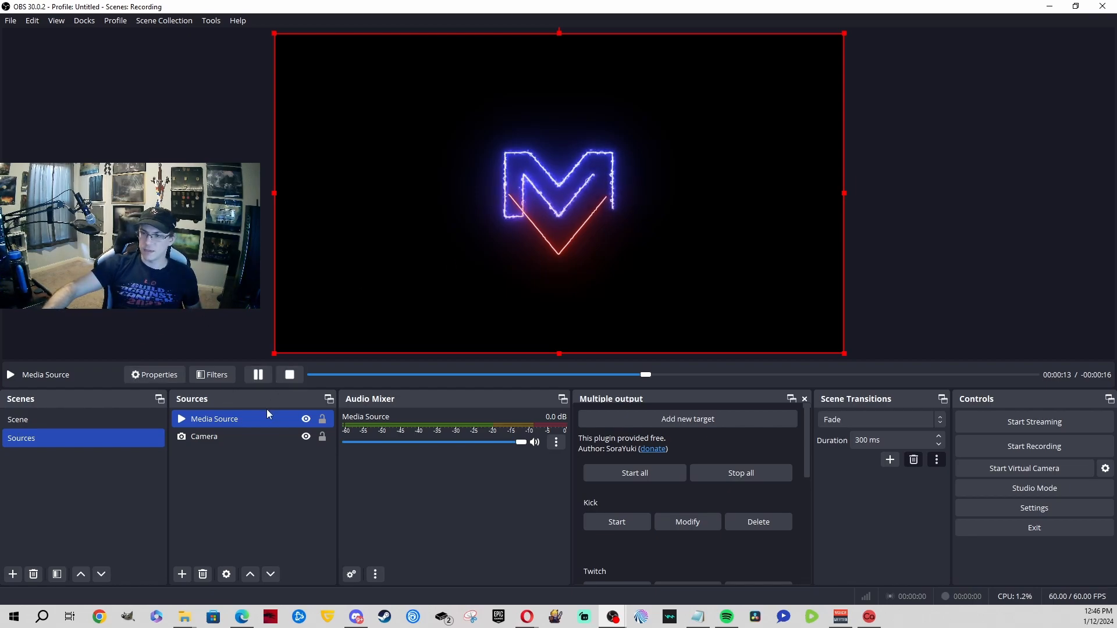
Step: Raise the Media Source's playback speed to about 200%
{"action": "double_click", "coordinate": [265, 419]}
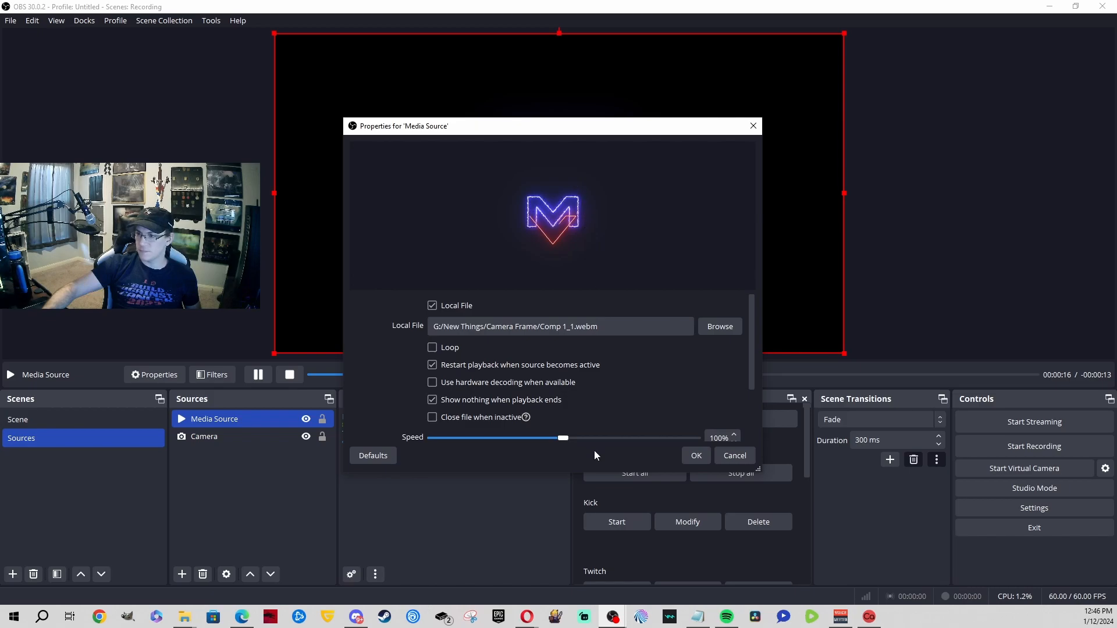
{"action": "left_click_drag", "start_coordinate": [563, 439], "coordinate": [700, 441]}
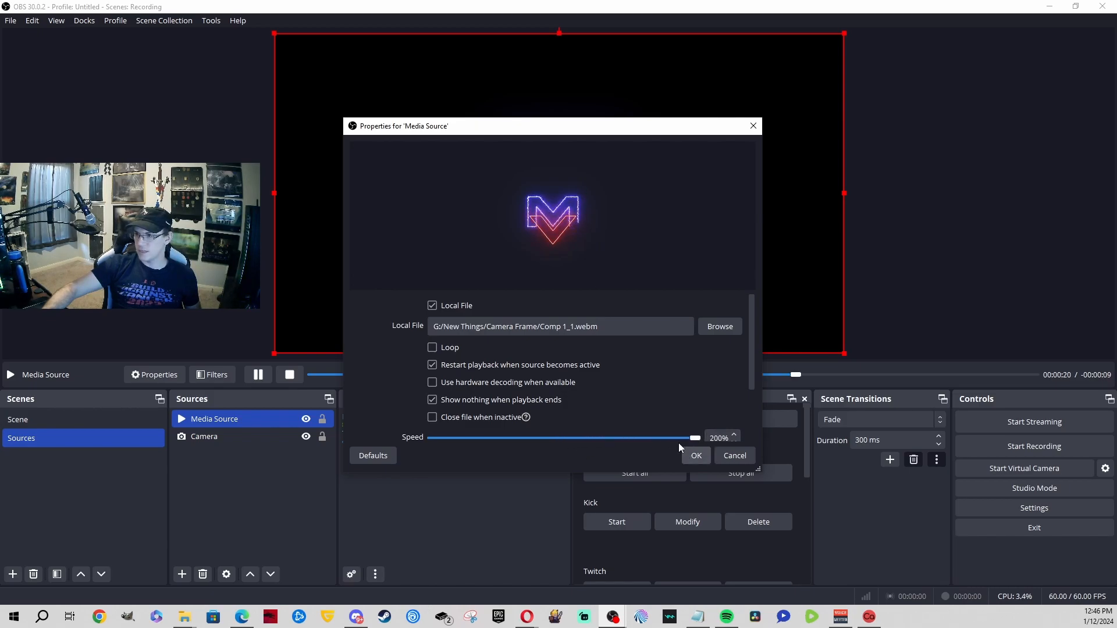
{"action": "scroll", "coordinate": [668, 442], "scroll_direction": "down", "scroll_amount": 2}
{"action": "left_click", "coordinate": [699, 452]}
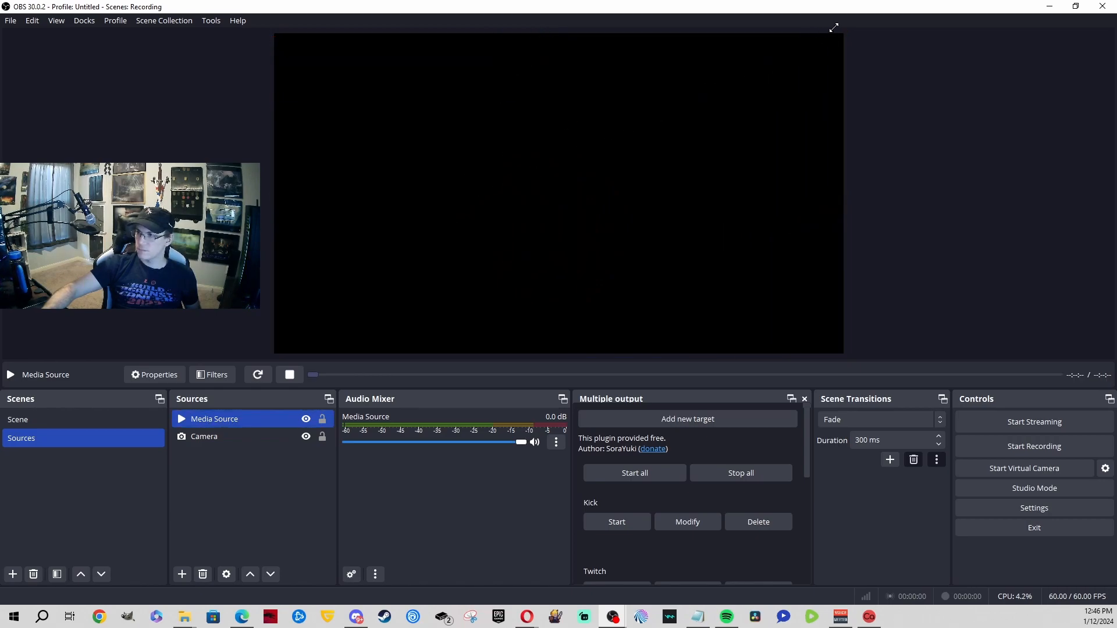
Step: Turn on Loop for the M logo and shrink it into the canvas's bottom-left corner
{"action": "double_click", "coordinate": [256, 418]}
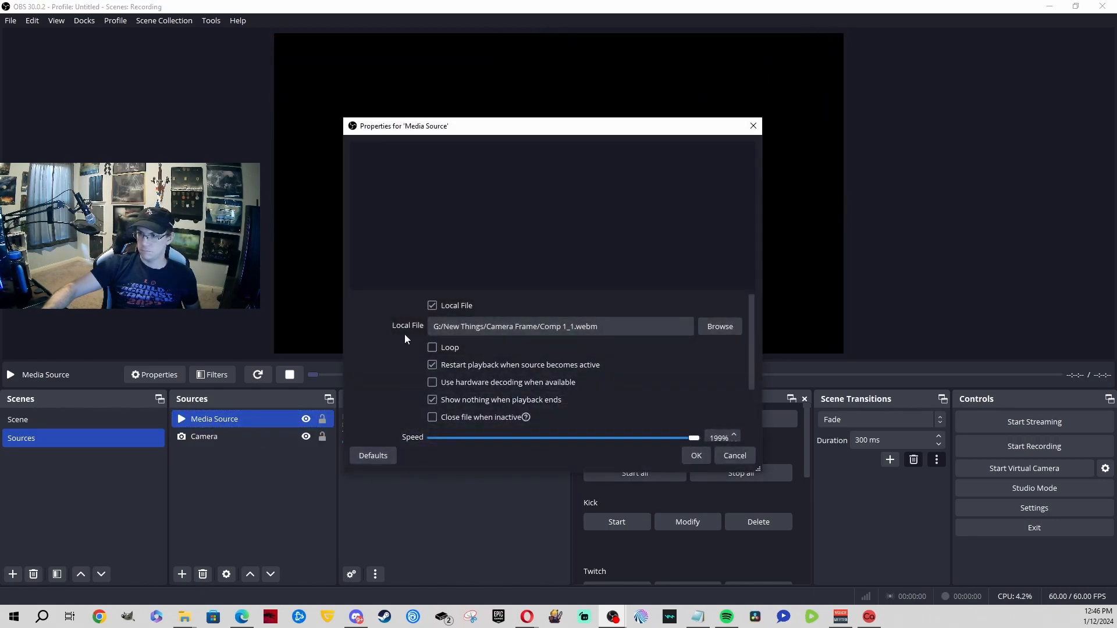
{"action": "left_click", "coordinate": [432, 347]}
{"action": "left_click", "coordinate": [696, 455]}
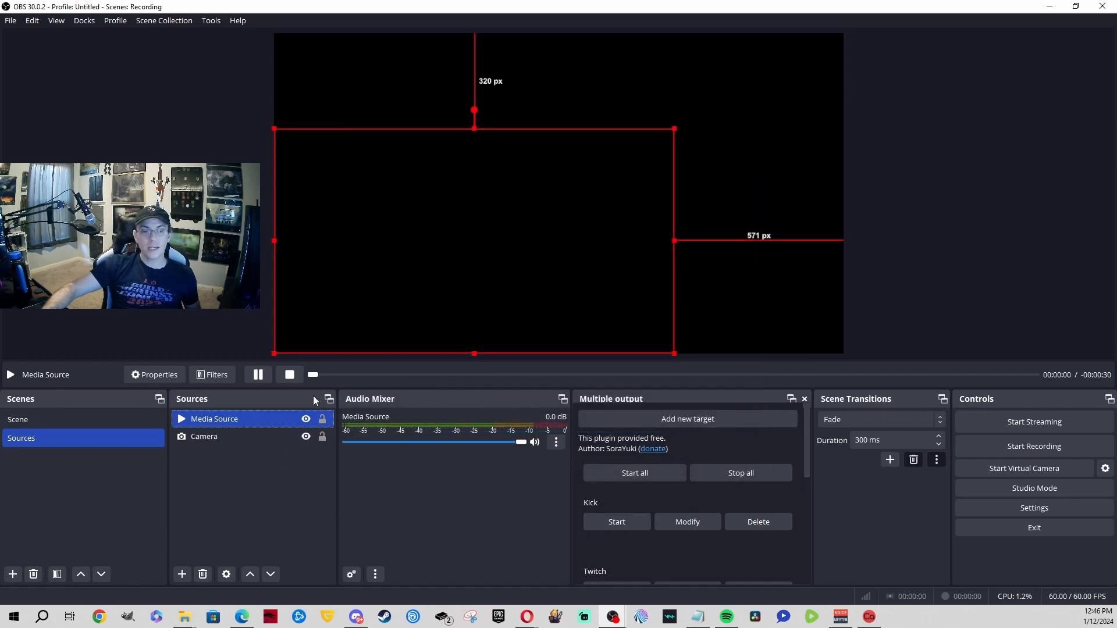
{"action": "left_click_drag", "start_coordinate": [672, 127], "coordinate": [342, 287]}
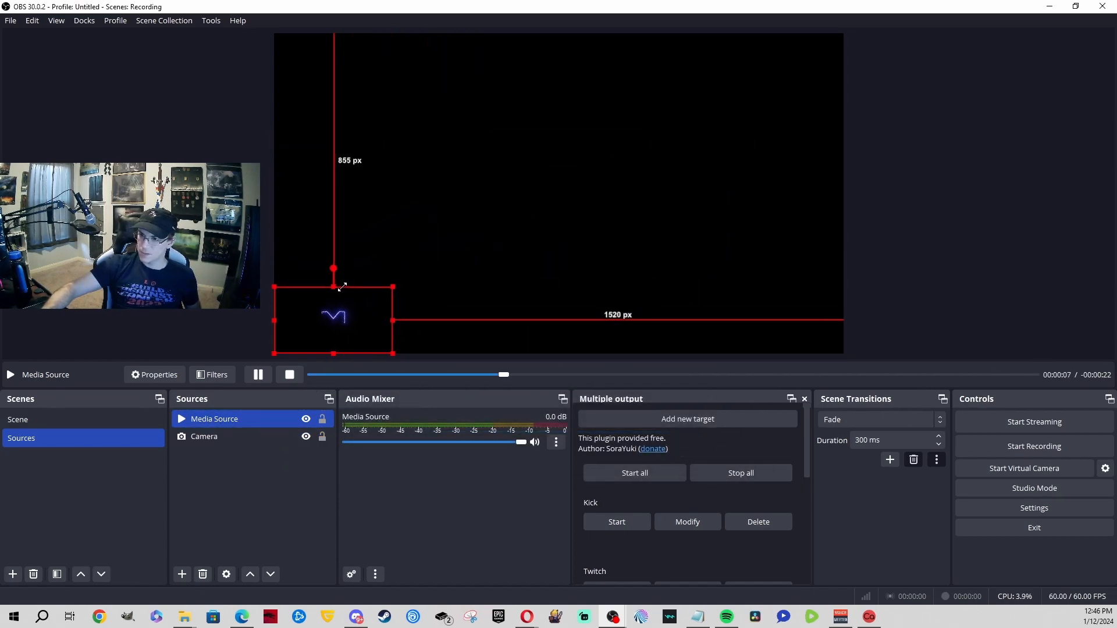
{"action": "left_click", "coordinate": [237, 538]}
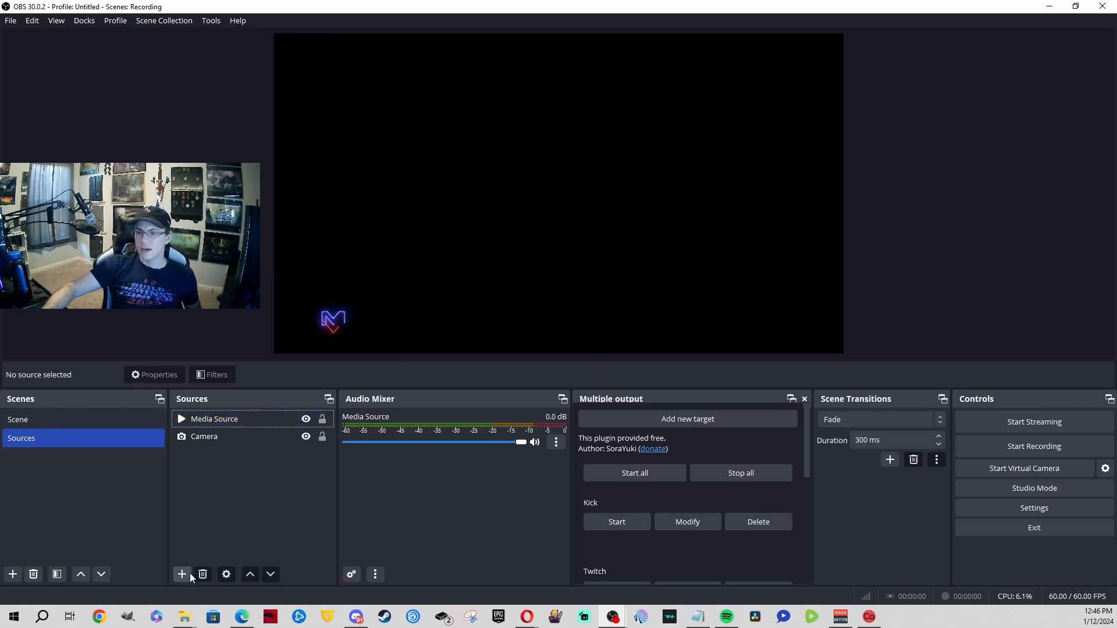
Step: Add an Image source using Poggers (twitch panel).png and drag it near the canvas top centre
{"action": "left_click", "coordinate": [186, 573]}
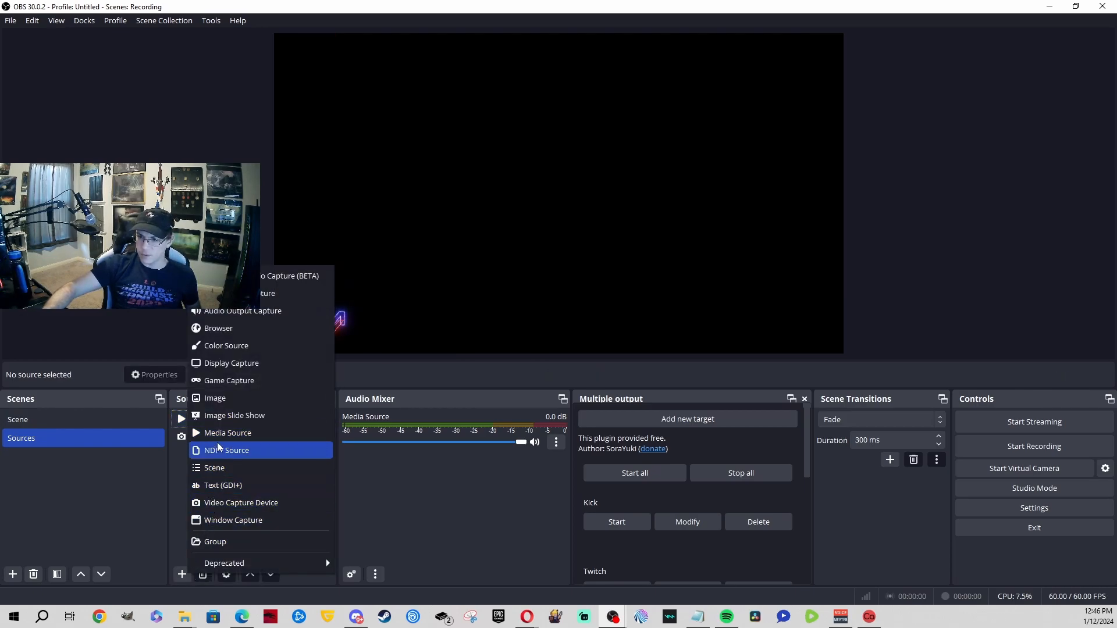
{"action": "left_click", "coordinate": [237, 397]}
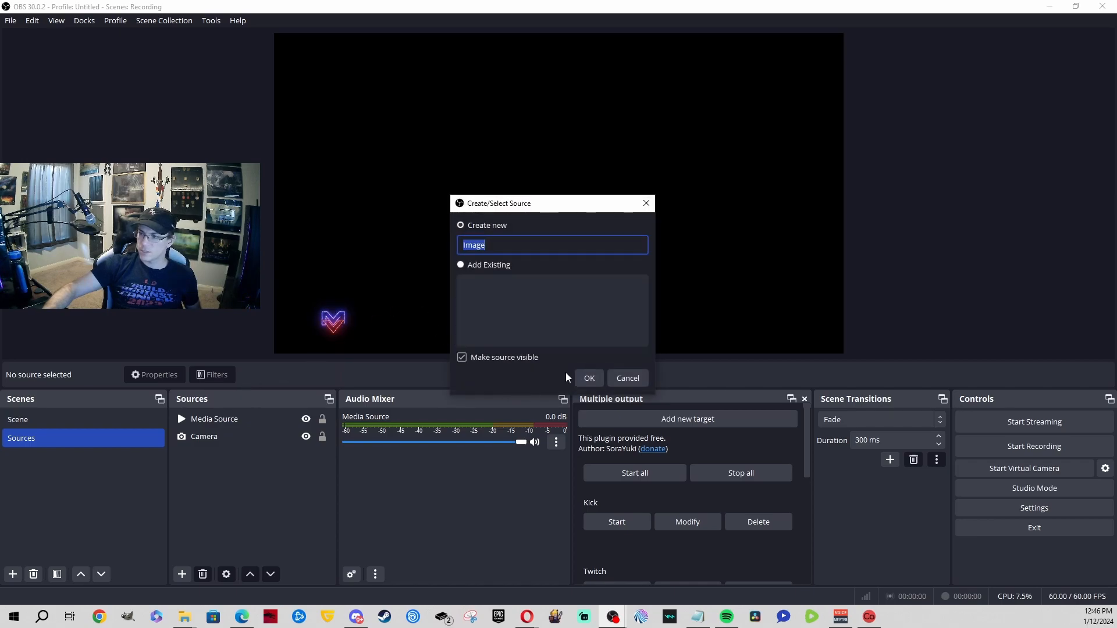
{"action": "left_click", "coordinate": [585, 378]}
{"action": "left_click", "coordinate": [725, 306]}
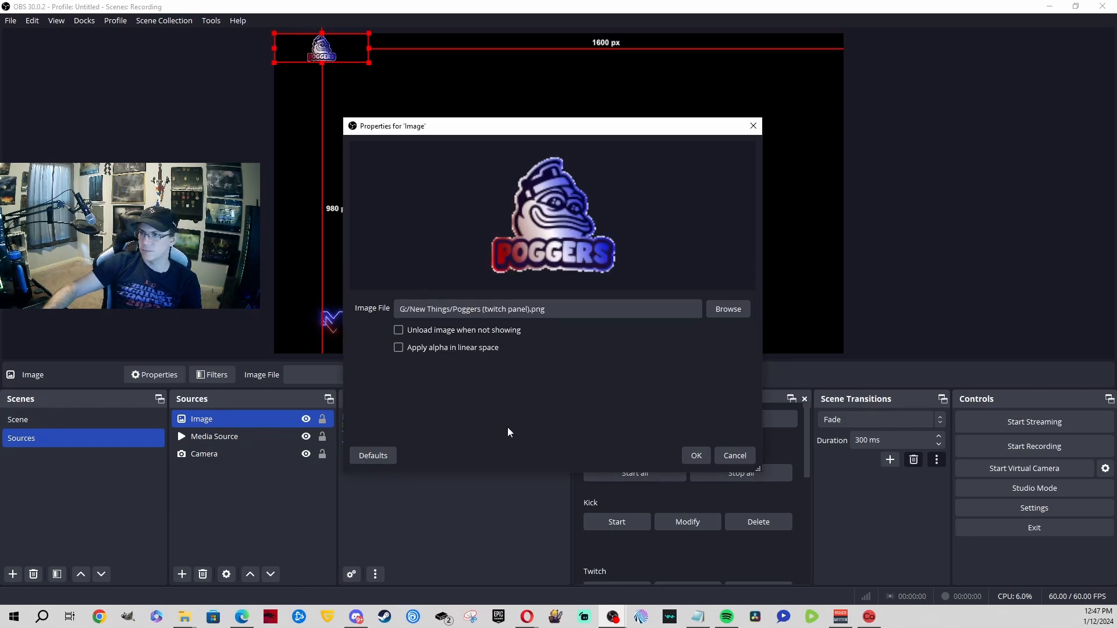
{"action": "left_click", "coordinate": [689, 456]}
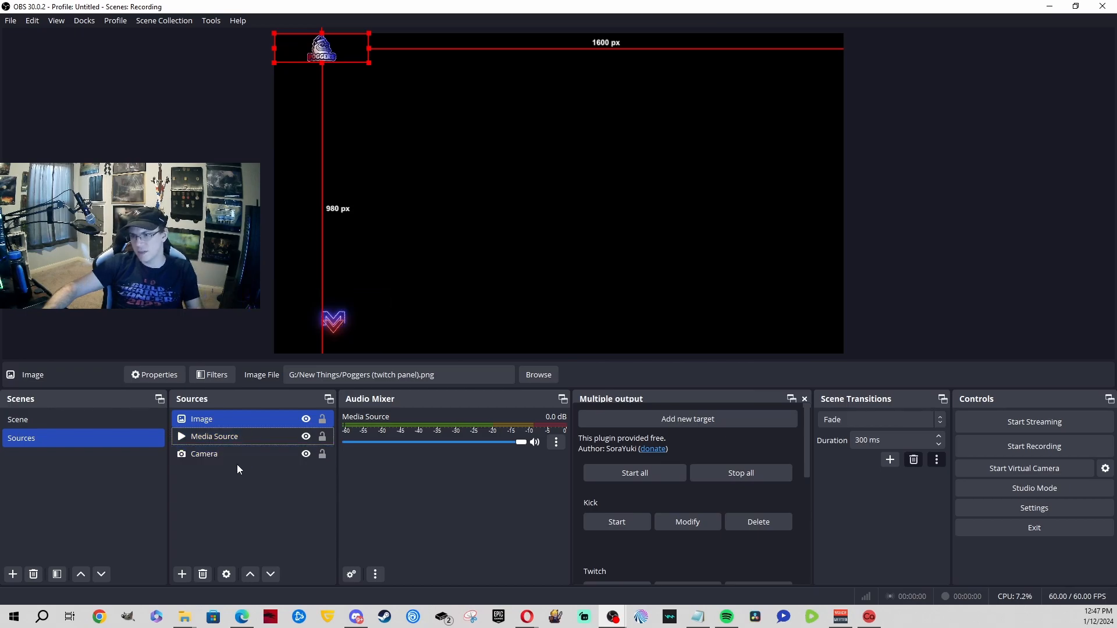
{"action": "left_click_drag", "start_coordinate": [320, 44], "coordinate": [693, 164]}
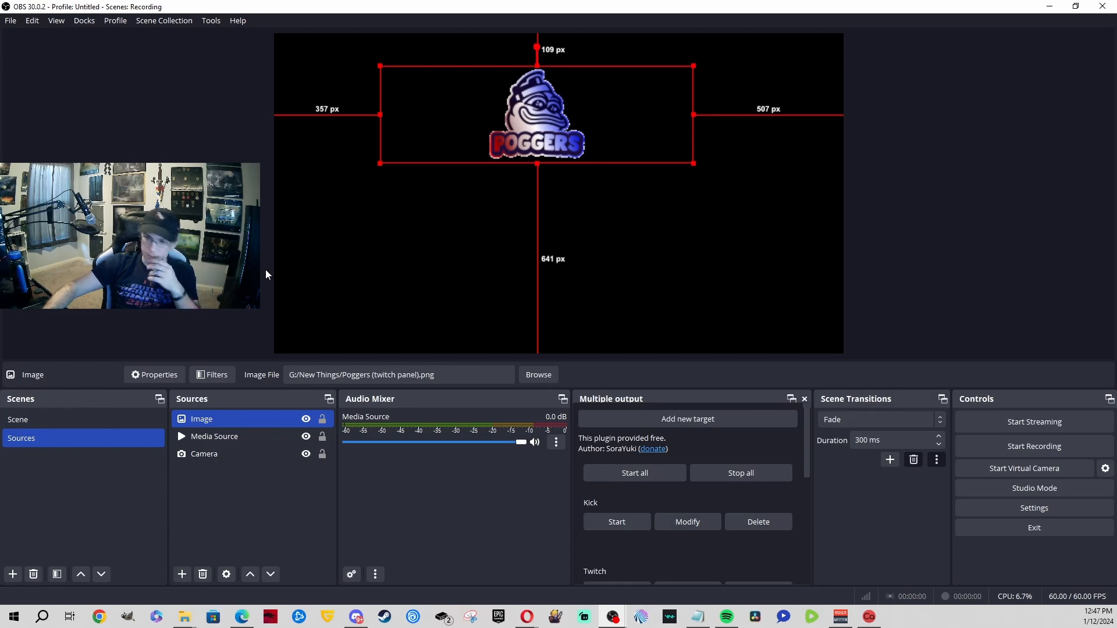
{"action": "right_click", "coordinate": [215, 420]}
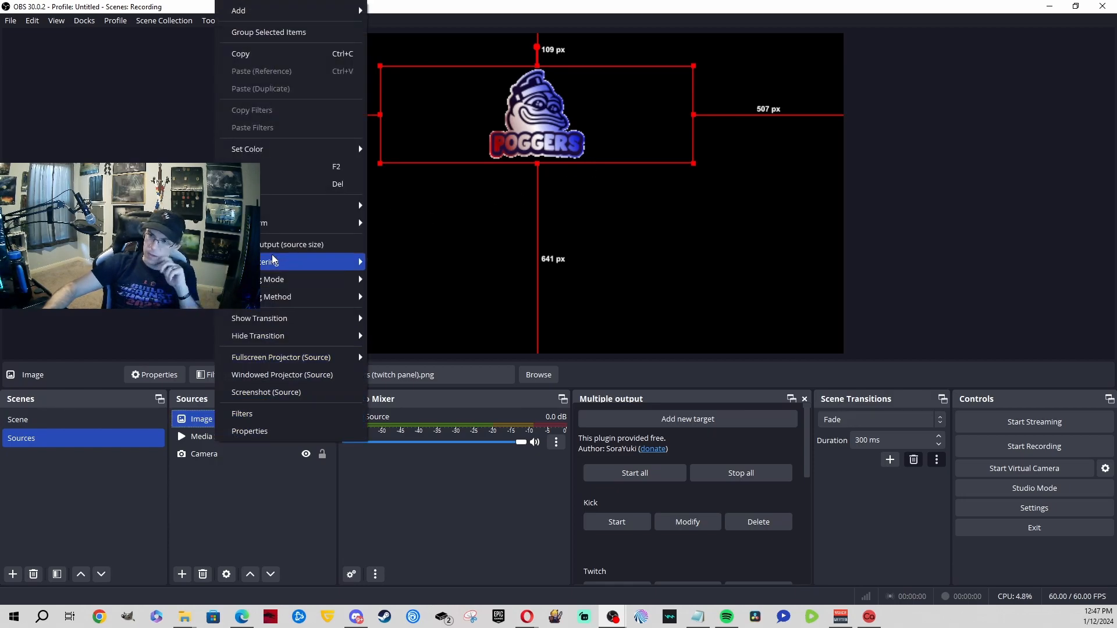
Step: Add a Color Key filter with opacity about 0.09 to the Poggers image and move it lower right
{"action": "left_click", "coordinate": [287, 414]}
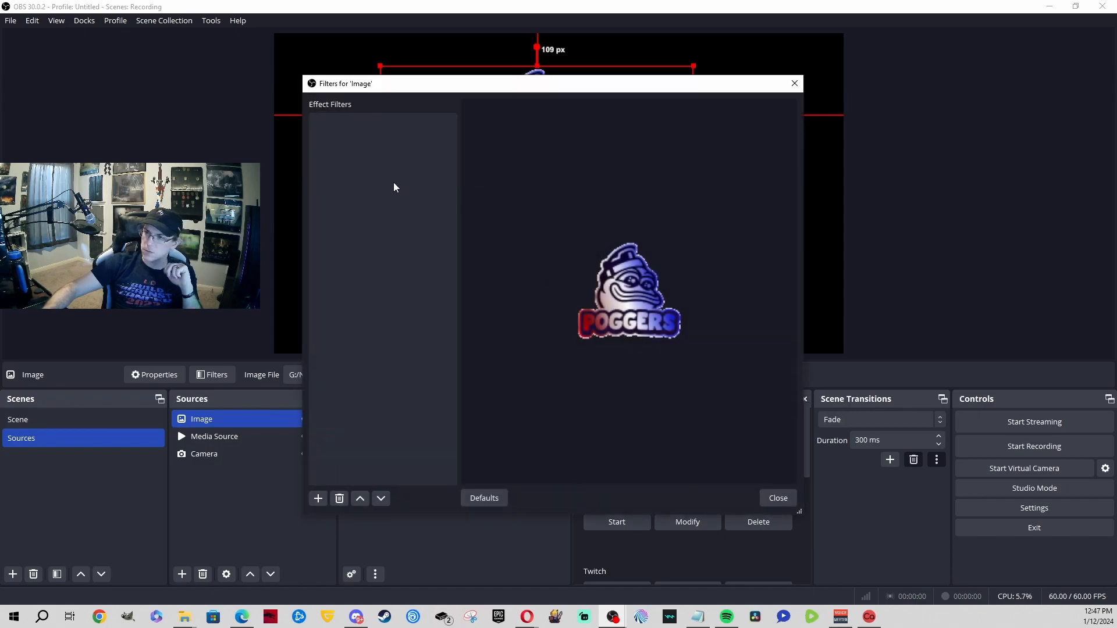
{"action": "left_click", "coordinate": [320, 500]}
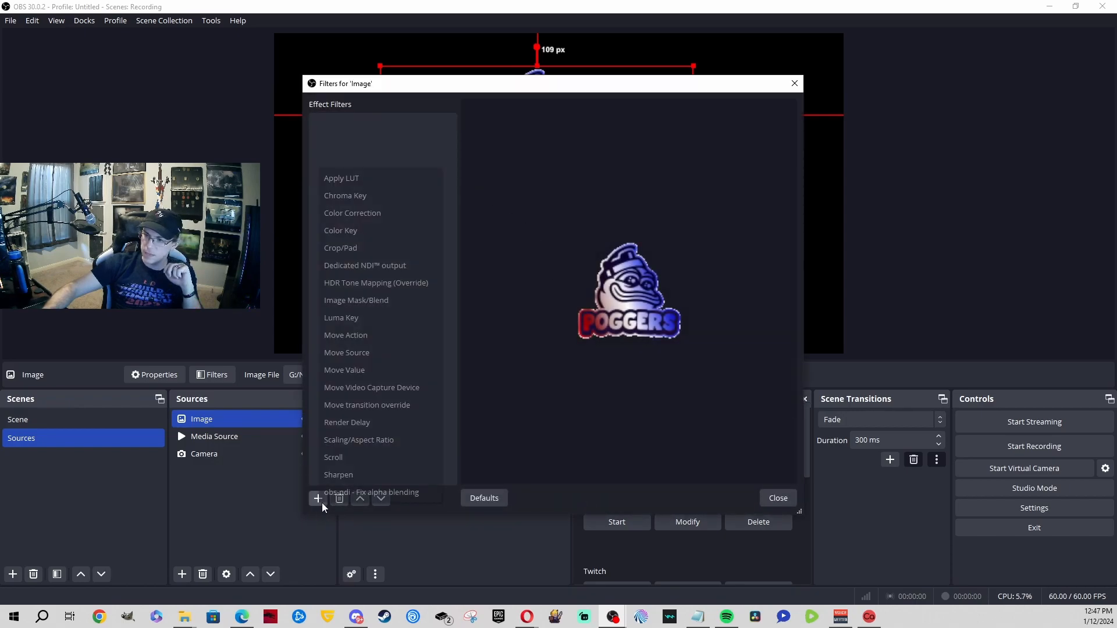
{"action": "left_click", "coordinate": [391, 230]}
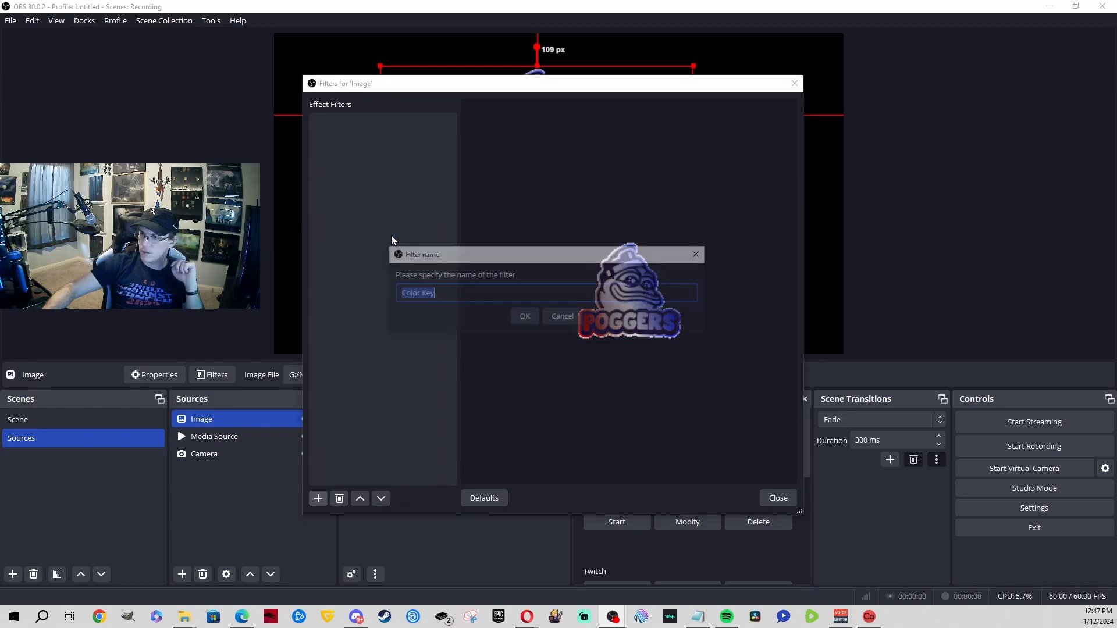
{"action": "left_click", "coordinate": [519, 319]}
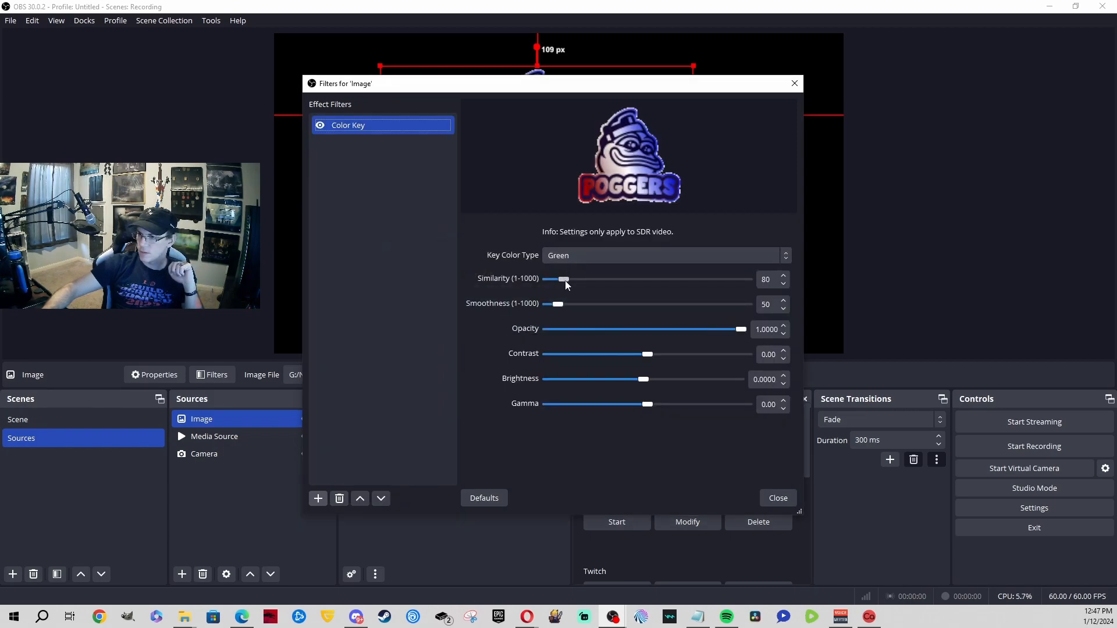
{"action": "left_click_drag", "start_coordinate": [743, 329], "coordinate": [564, 332]}
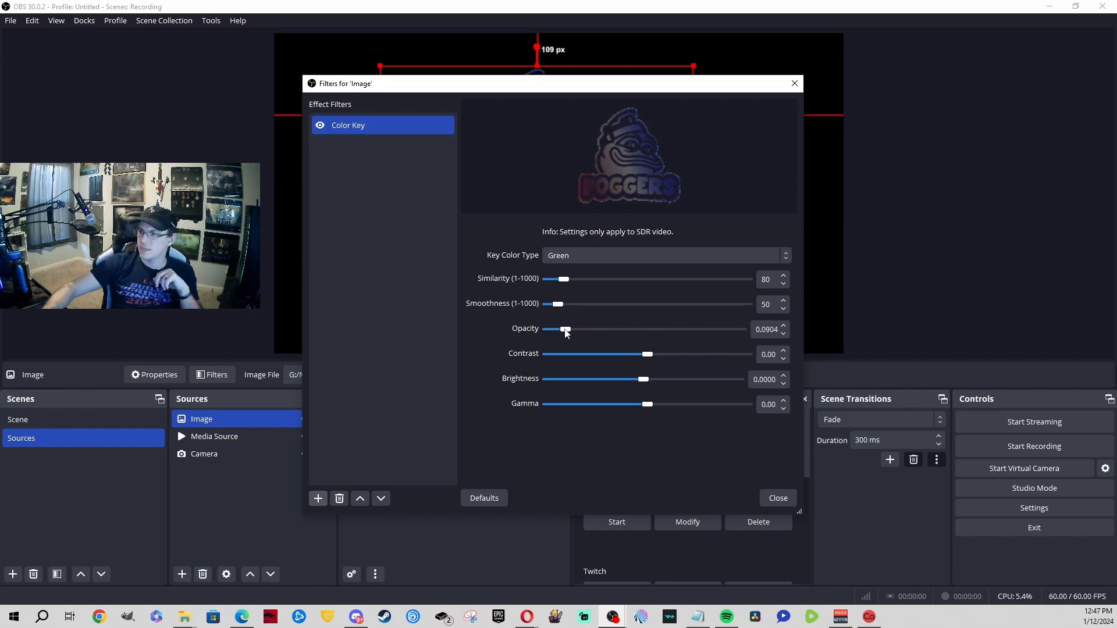
{"action": "left_click", "coordinate": [769, 502]}
{"action": "left_click_drag", "start_coordinate": [566, 131], "coordinate": [799, 322]}
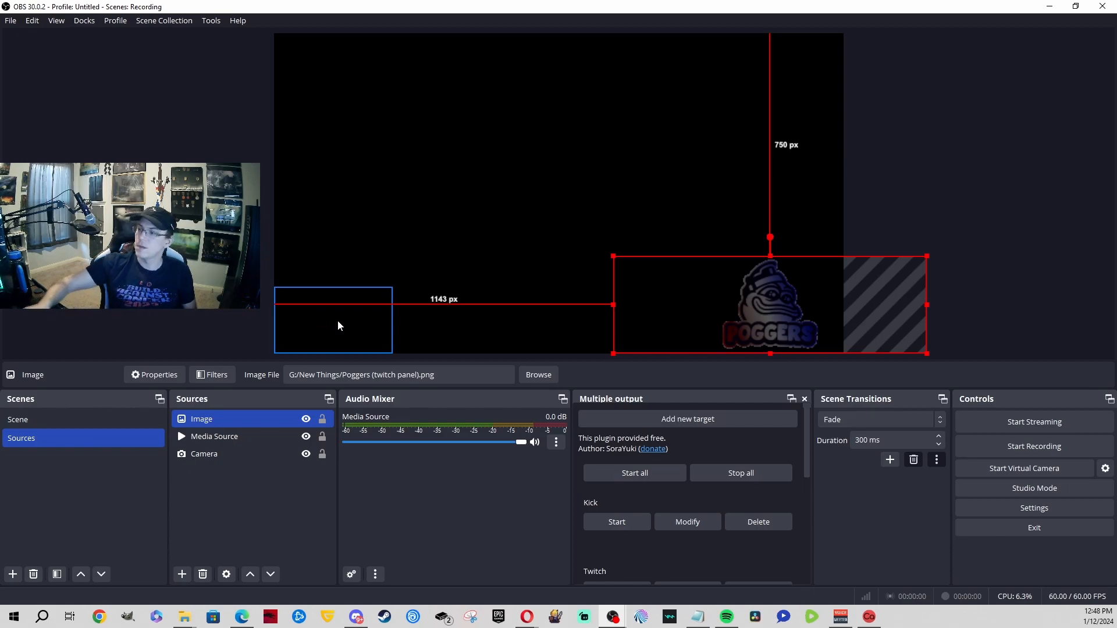
Step: Shrink the Poggers image and snap it into the bottom-right corner of the preview
{"action": "left_click_drag", "start_coordinate": [926, 353], "coordinate": [841, 335]}
{"action": "left_click", "coordinate": [879, 265]}
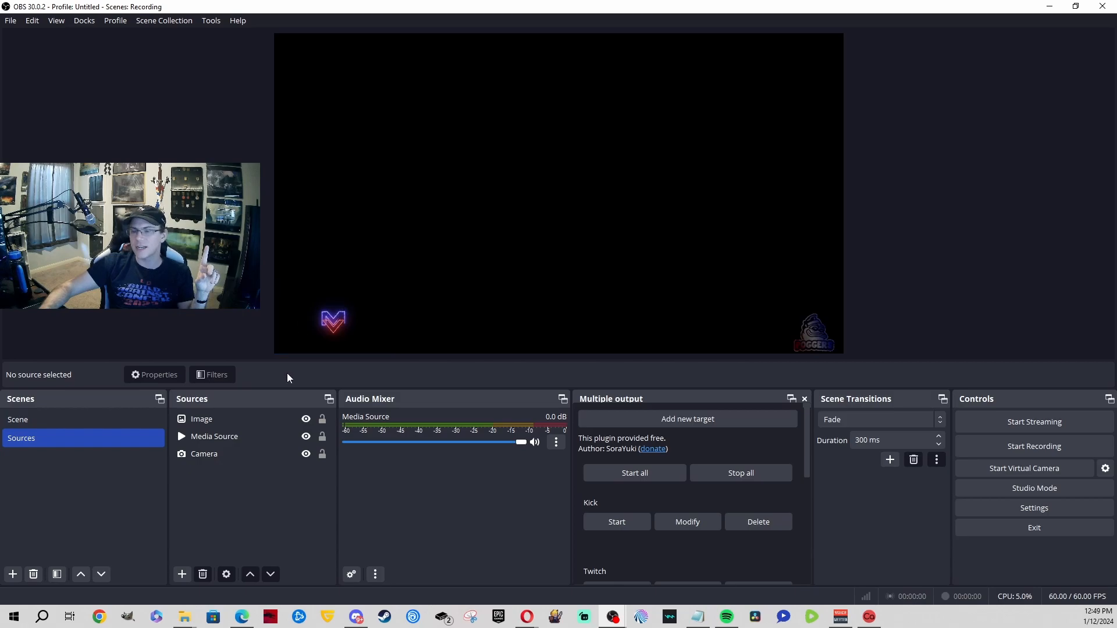
{"action": "left_click", "coordinate": [228, 422]}
{"action": "left_click", "coordinate": [212, 439]}
Step: Cancel the add-source menu without adding anything and switch to the Opera browser
{"action": "left_click", "coordinate": [182, 574]}
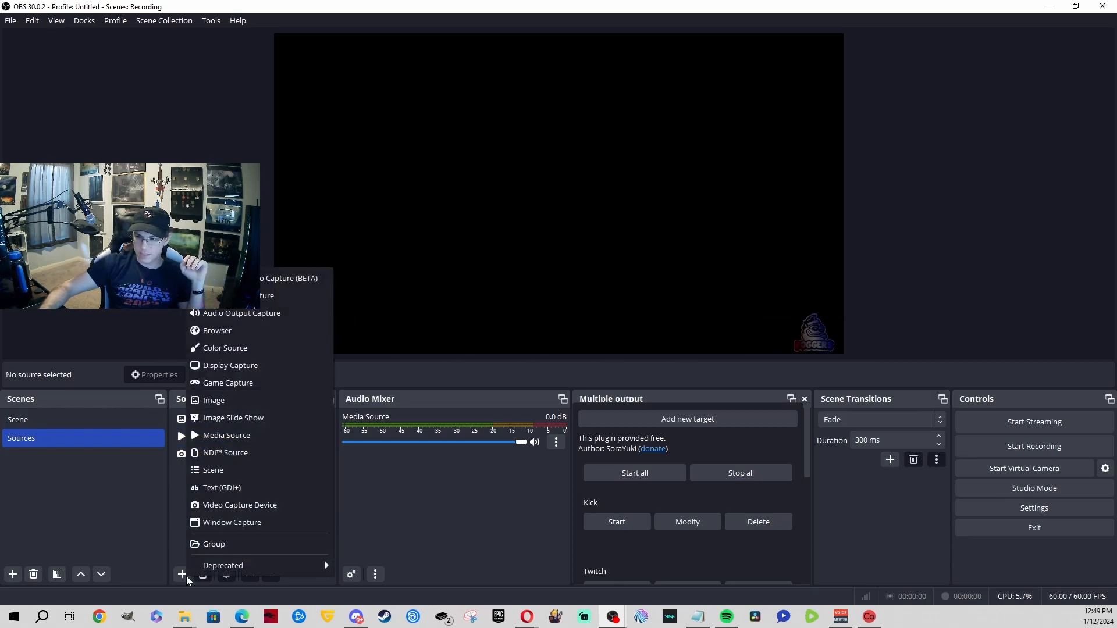
{"action": "left_click", "coordinate": [387, 527]}
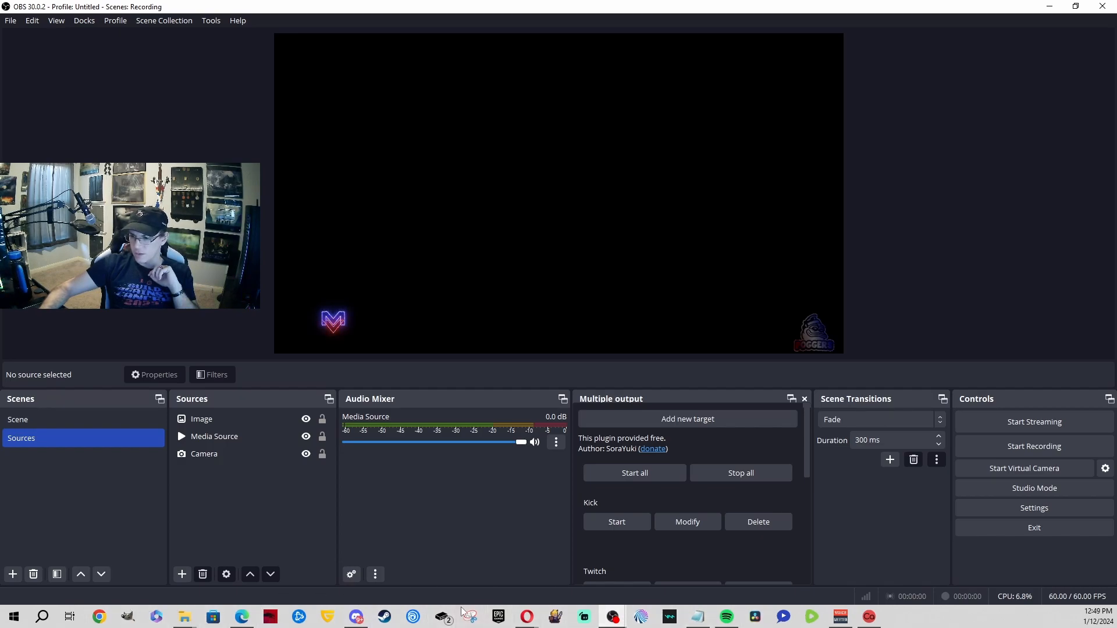
{"action": "left_click_drag", "start_coordinate": [512, 611], "coordinate": [518, 613]}
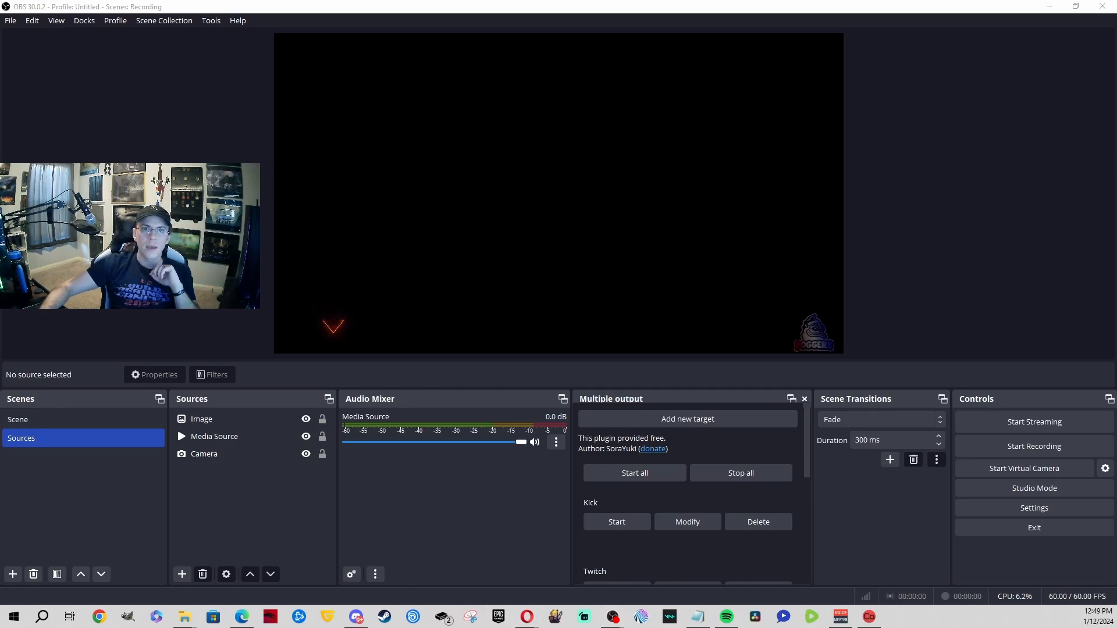
{"action": "left_click", "coordinate": [526, 616]}
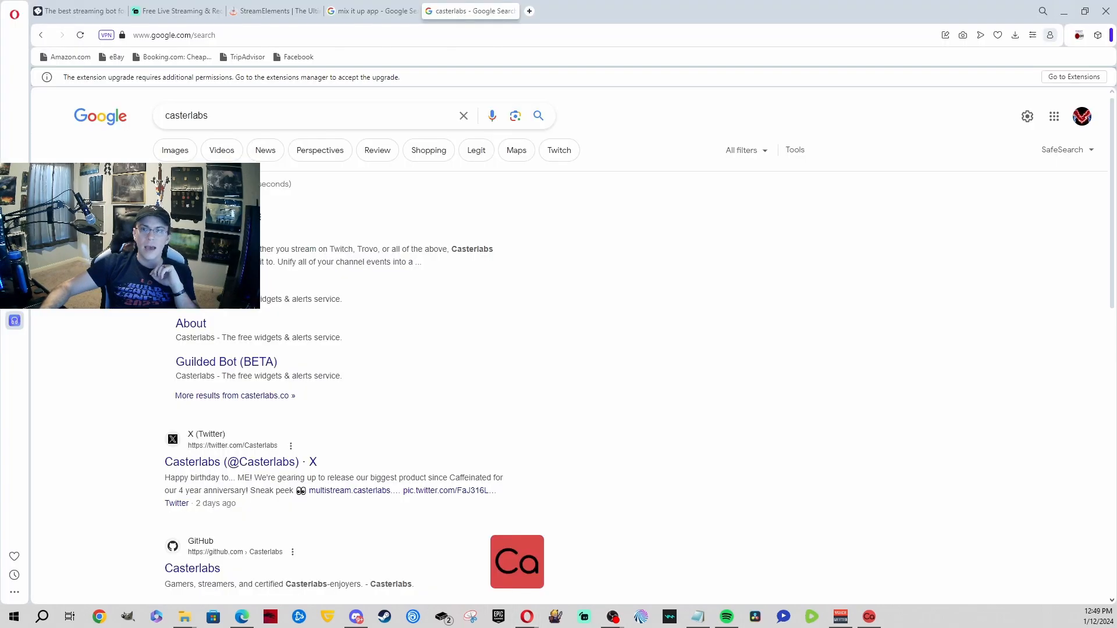
Step: Look through the Mix It Up, StreamElements and Streamlabs tabs, ending on botrix.live
{"action": "left_click", "coordinate": [340, 8]}
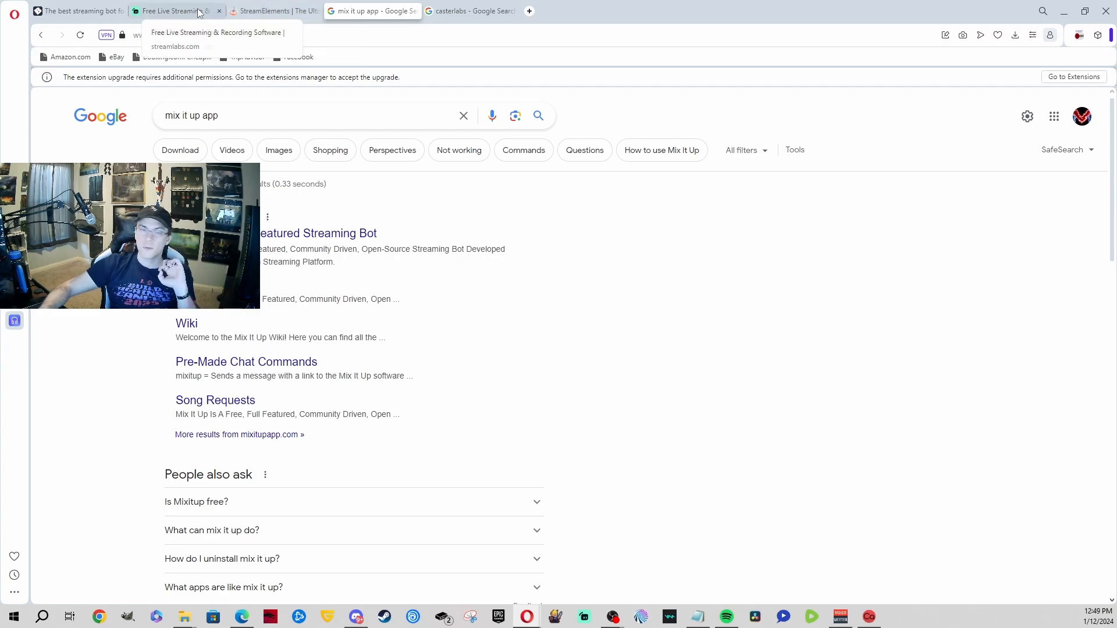
{"action": "left_click", "coordinate": [270, 11]}
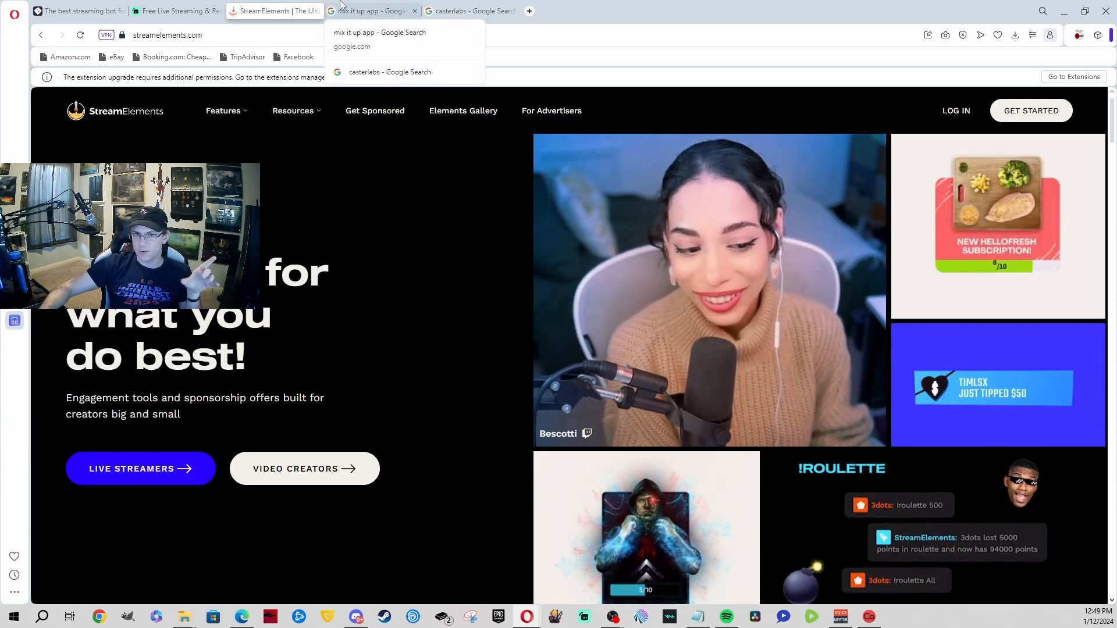
{"action": "left_click", "coordinate": [202, 5]}
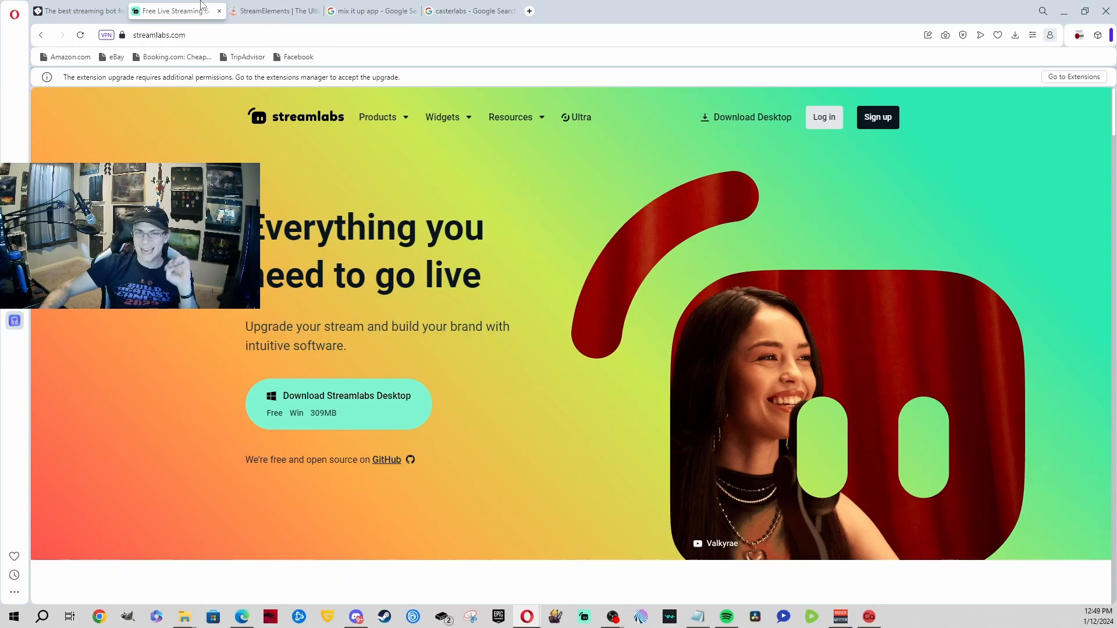
{"action": "scroll", "coordinate": [762, 360], "scroll_direction": "down", "scroll_amount": 10}
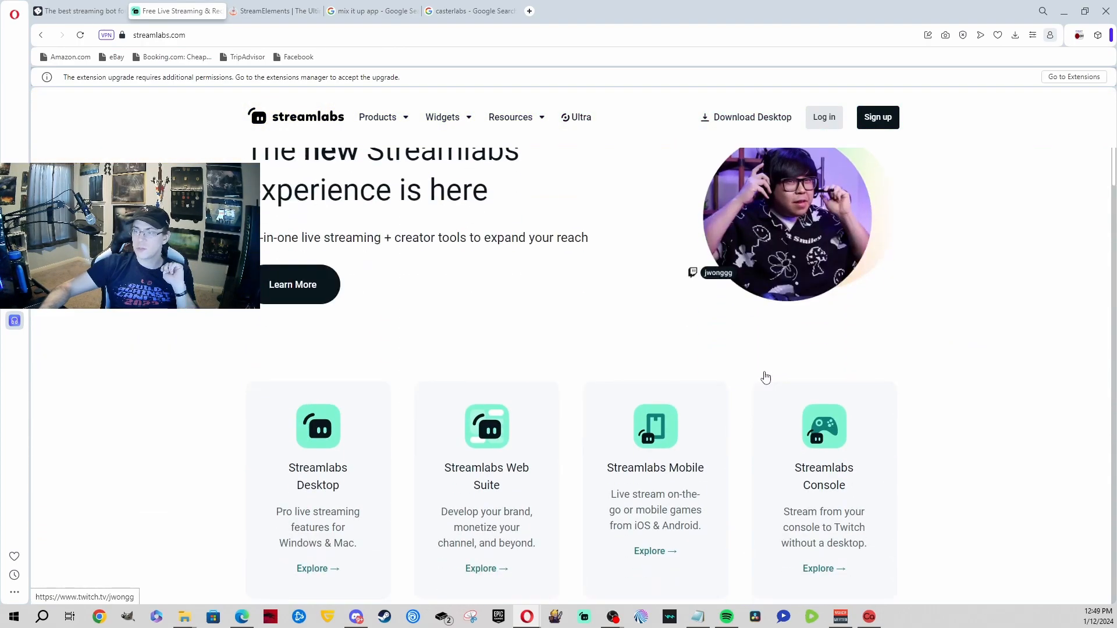
{"action": "scroll", "coordinate": [764, 377], "scroll_direction": "up", "scroll_amount": 10}
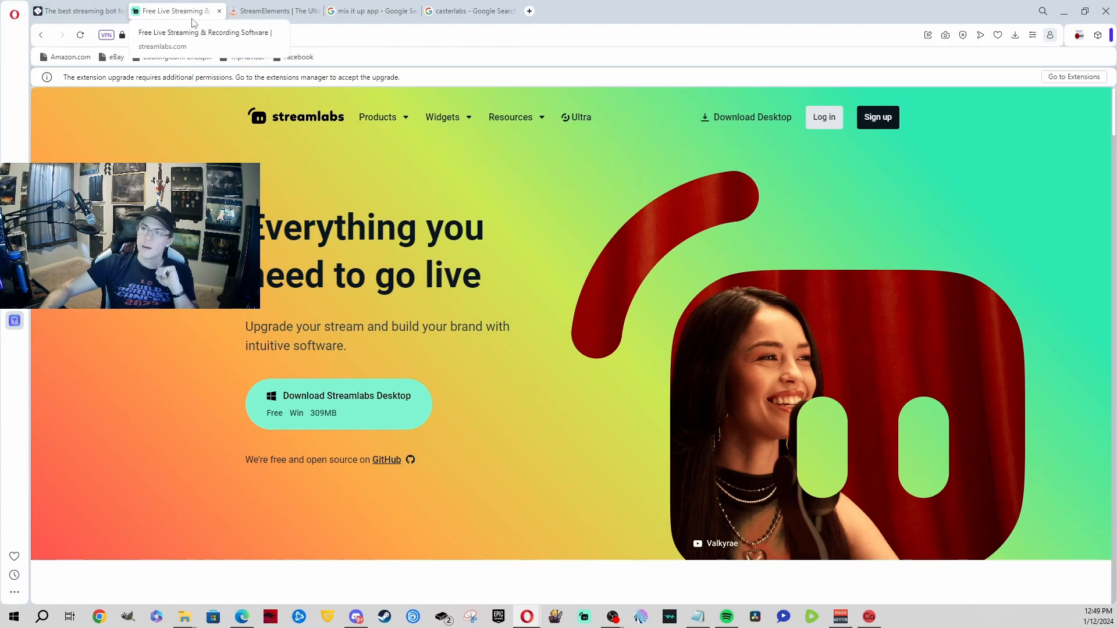
{"action": "left_click", "coordinate": [235, 10]}
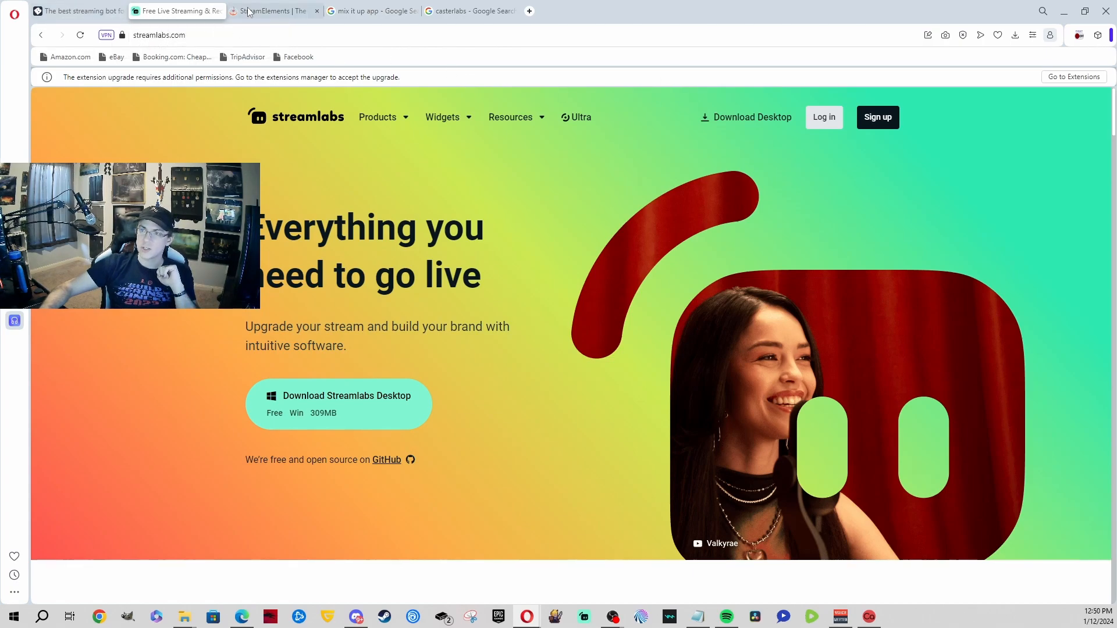
{"action": "left_click", "coordinate": [174, 7]}
{"action": "left_click", "coordinate": [102, 11]}
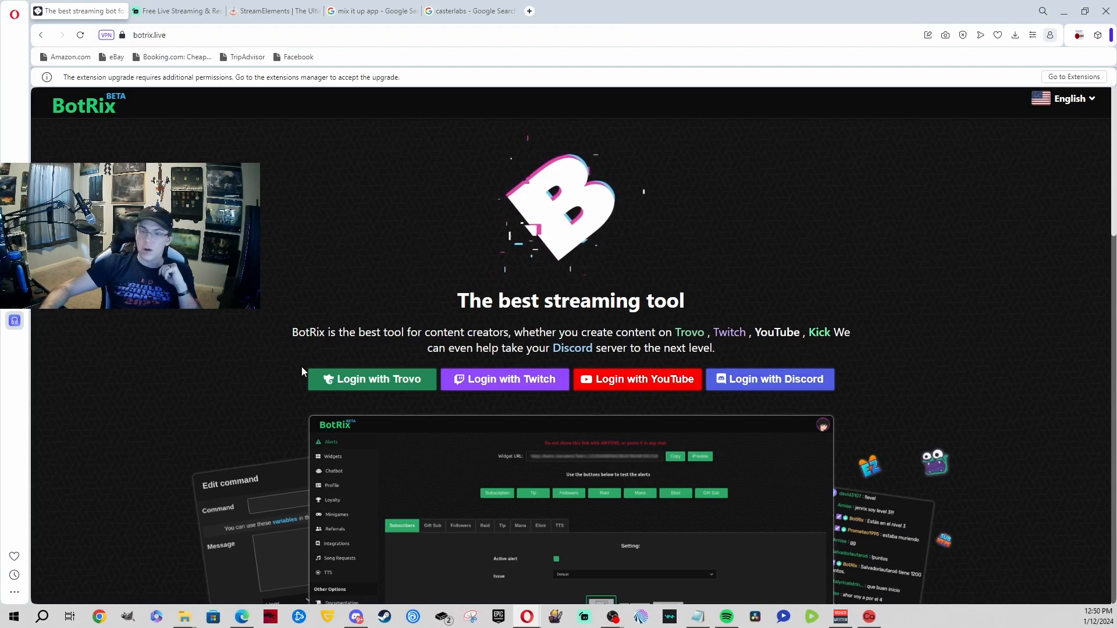
Step: Sign in to BotRix with YouTube, dismiss the Premium popup, and make Kick the active platform
{"action": "left_click", "coordinate": [654, 387]}
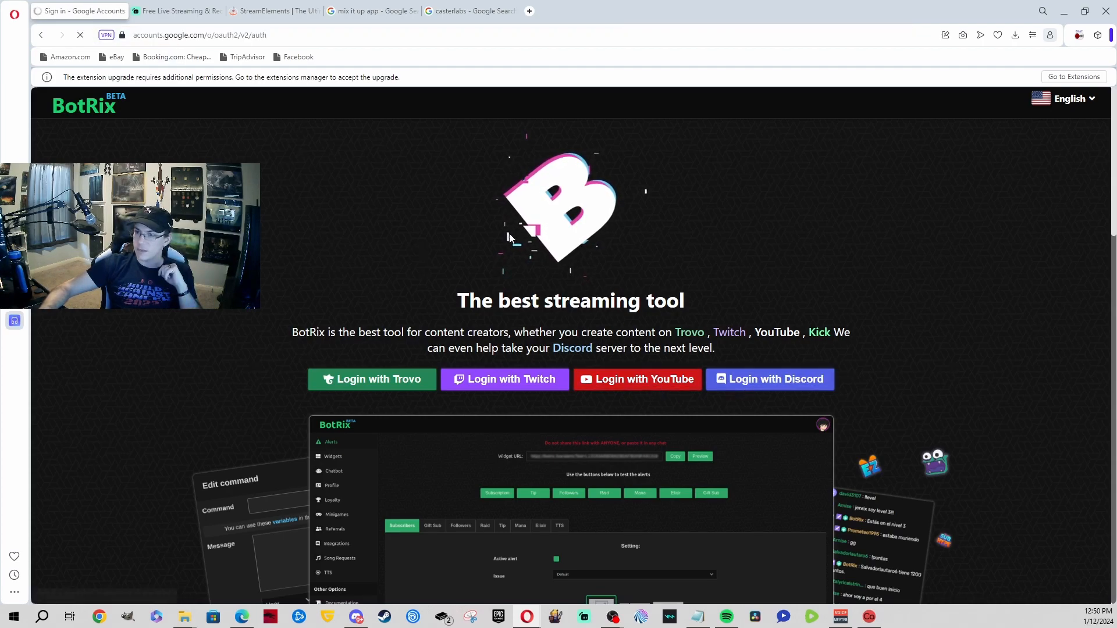
{"action": "left_click", "coordinate": [570, 328]}
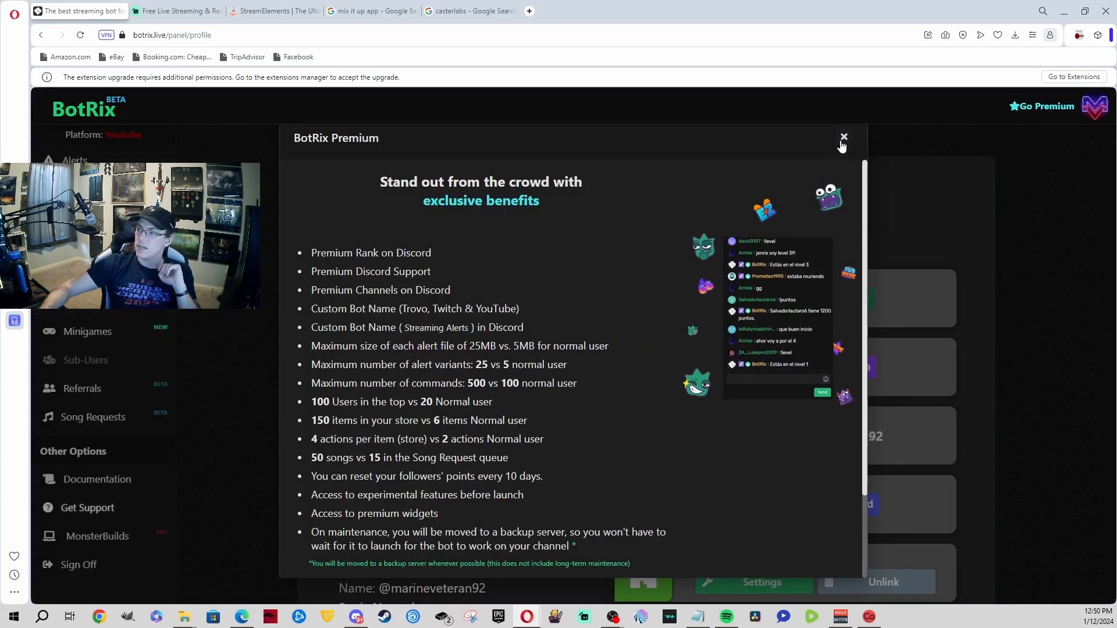
{"action": "left_click", "coordinate": [841, 141]}
{"action": "scroll", "coordinate": [730, 333], "scroll_direction": "down", "scroll_amount": 2}
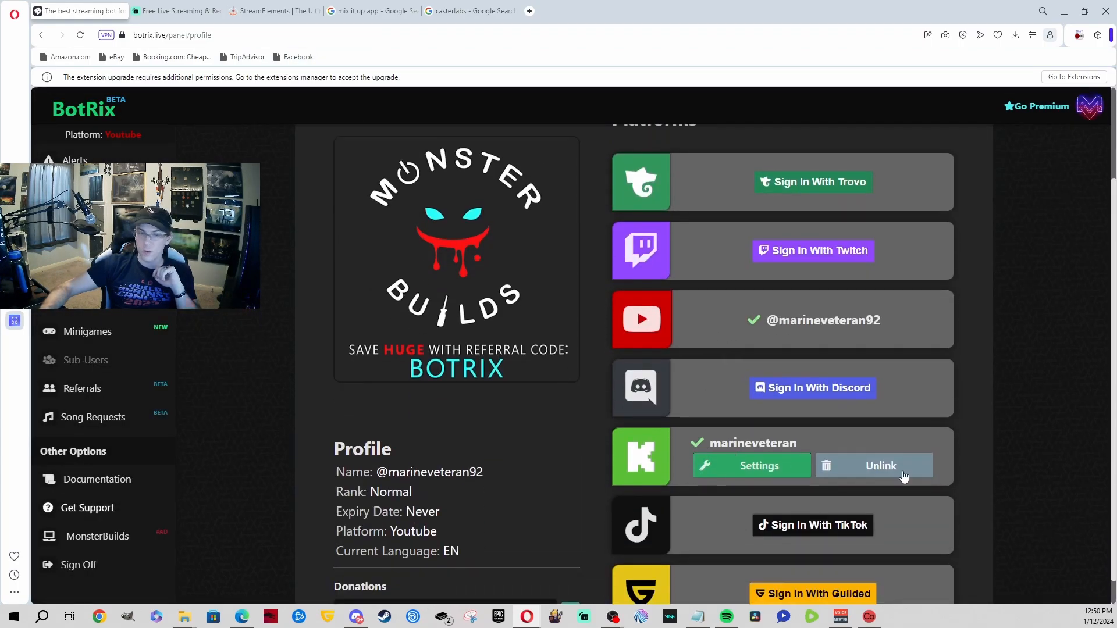
{"action": "left_click", "coordinate": [780, 459]}
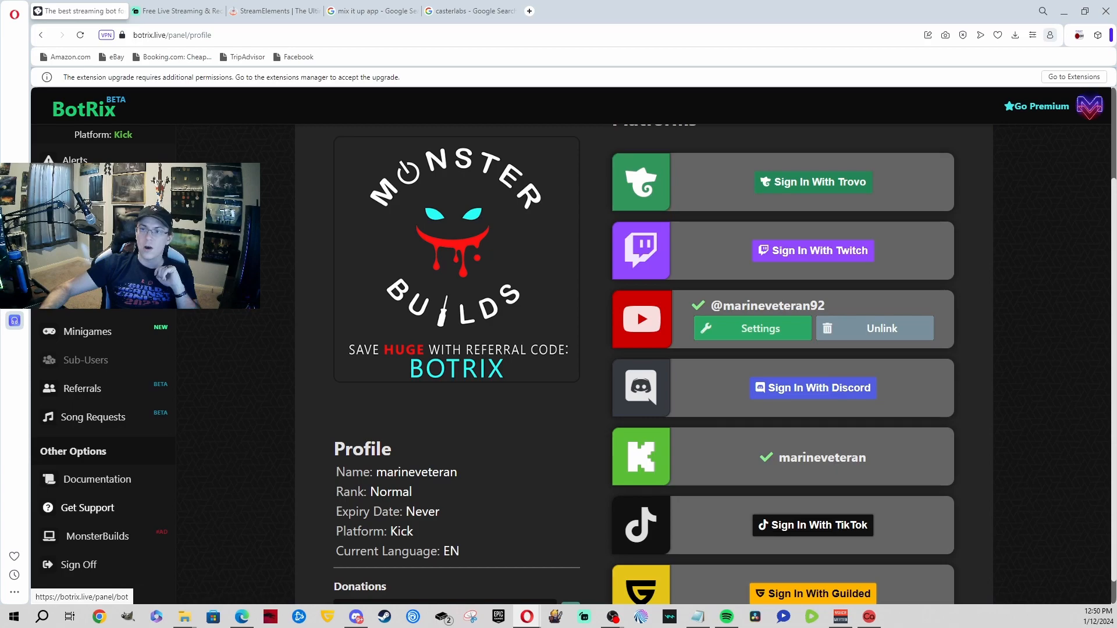
{"action": "scroll", "coordinate": [636, 338], "scroll_direction": "down", "scroll_amount": 1}
{"action": "scroll", "coordinate": [637, 338], "scroll_direction": "up", "scroll_amount": 2}
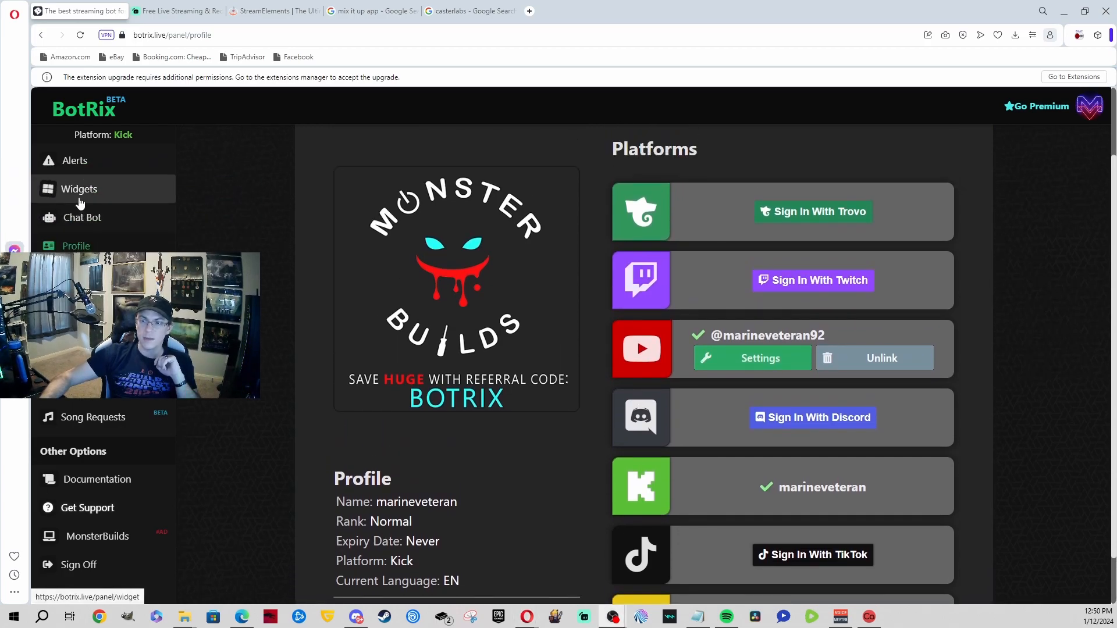
Step: Open the Widgets gallery, then the Alerts page, and select its widget URL field
{"action": "left_click", "coordinate": [80, 201]}
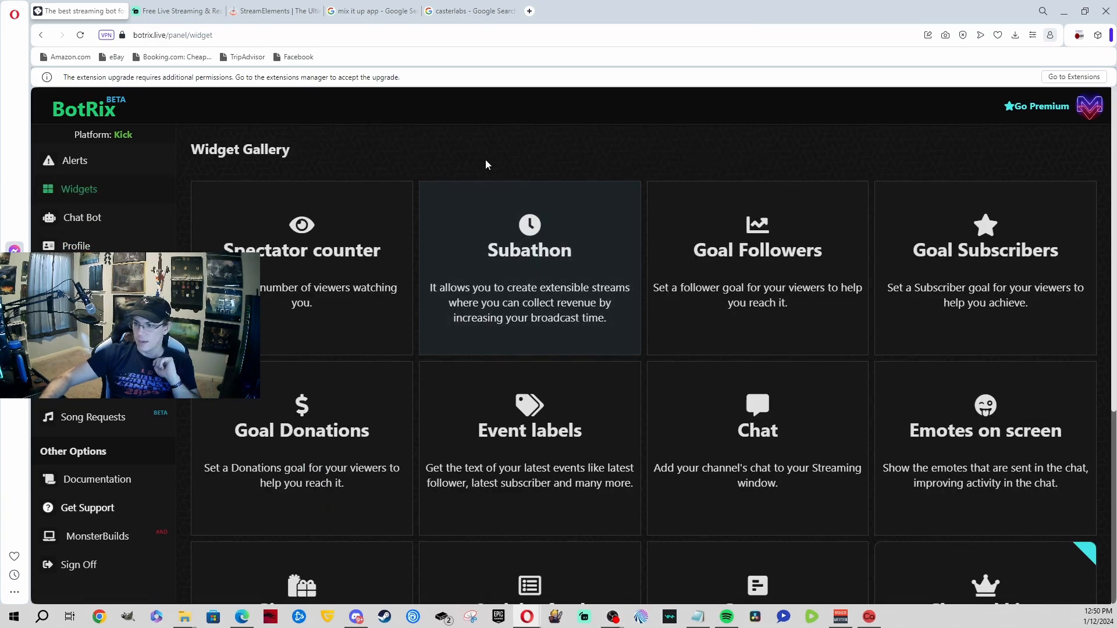
{"action": "scroll", "coordinate": [806, 245], "scroll_direction": "down", "scroll_amount": 2}
{"action": "scroll", "coordinate": [840, 277], "scroll_direction": "down", "scroll_amount": 2}
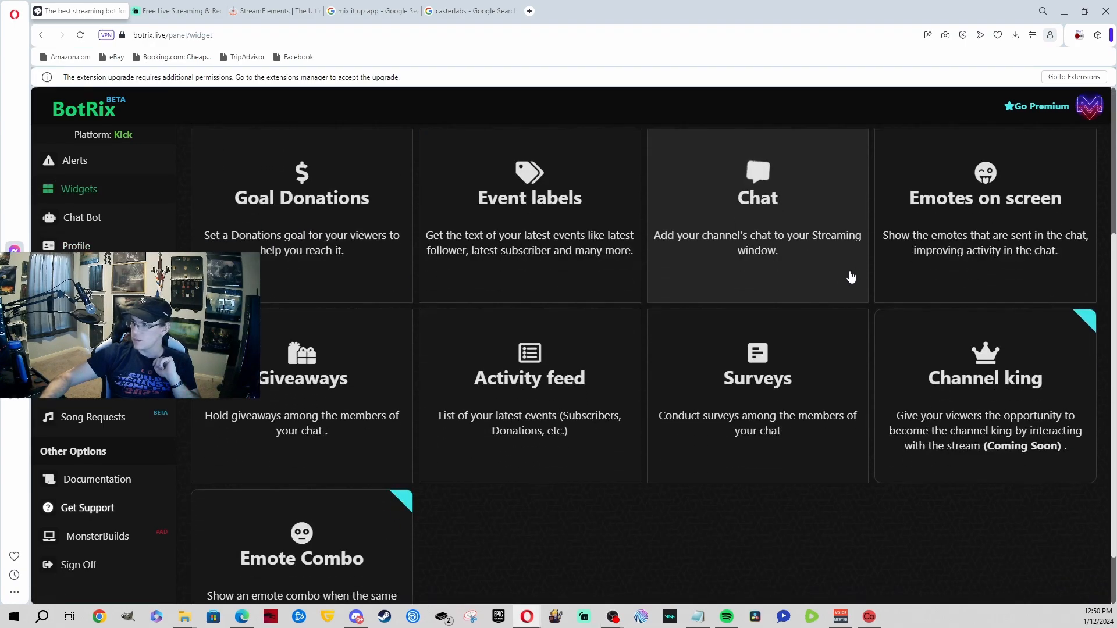
{"action": "scroll", "coordinate": [870, 269], "scroll_direction": "up", "scroll_amount": 3}
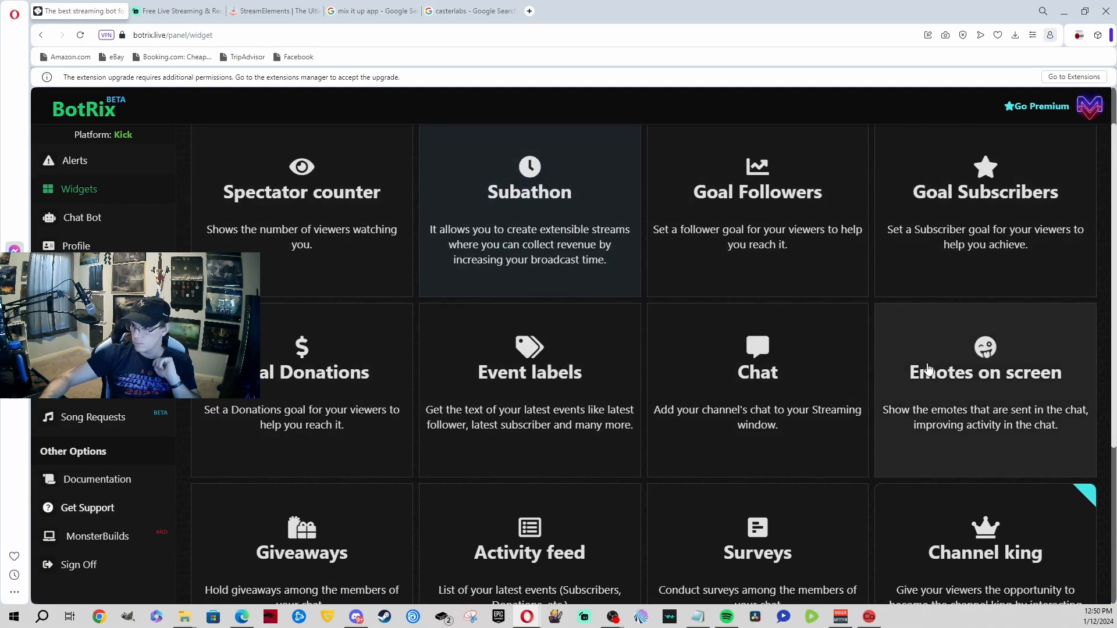
{"action": "scroll", "coordinate": [922, 366], "scroll_direction": "down", "scroll_amount": 1}
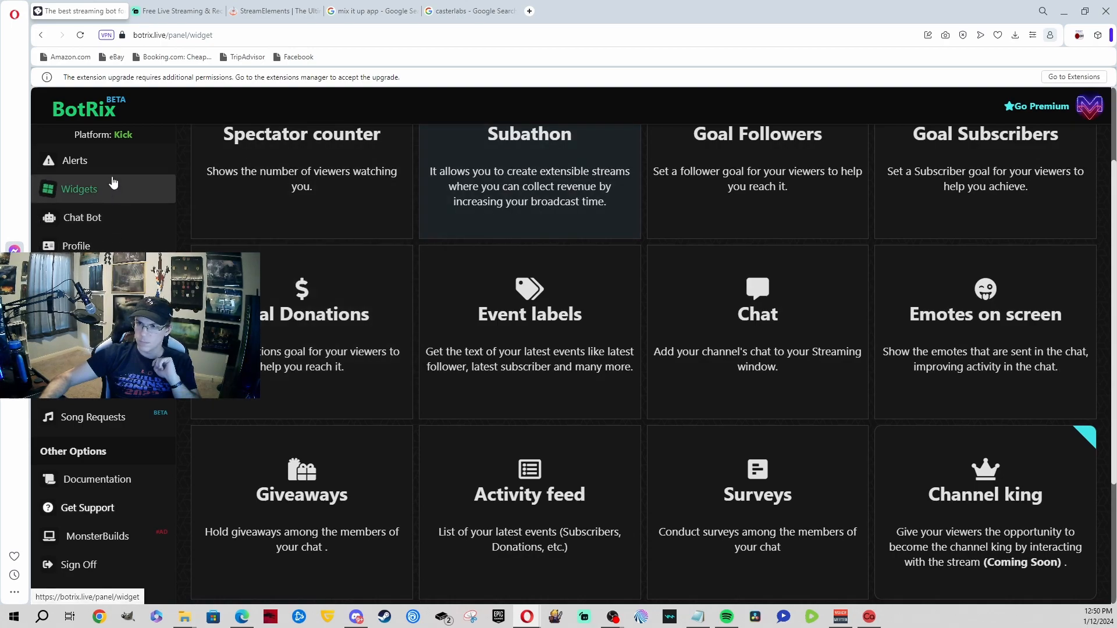
{"action": "left_click", "coordinate": [69, 174]}
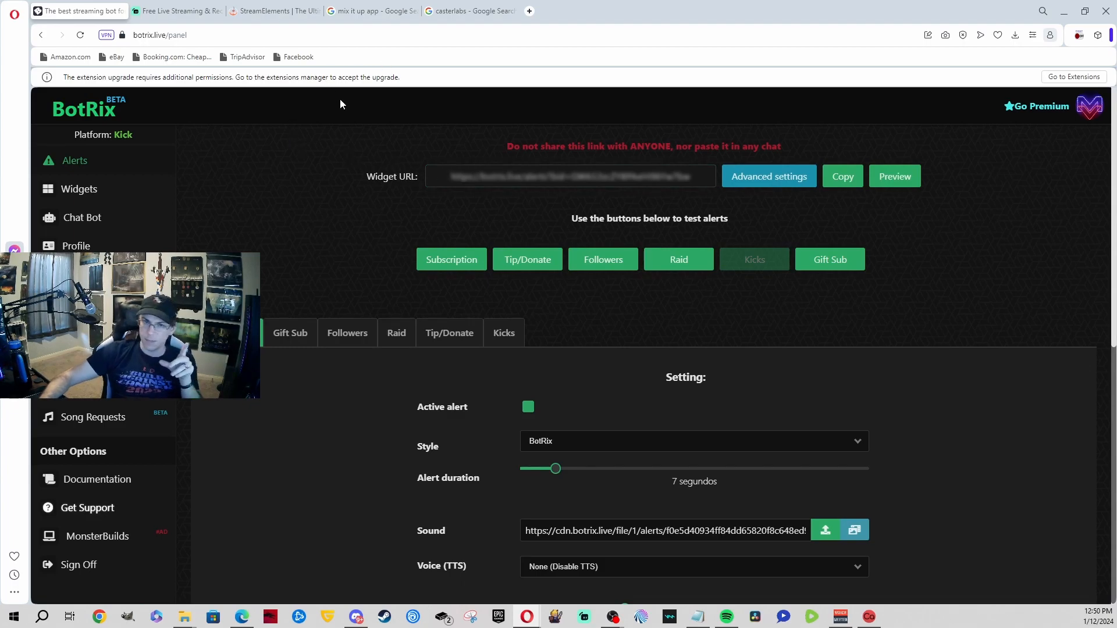
{"action": "left_click", "coordinate": [644, 181]}
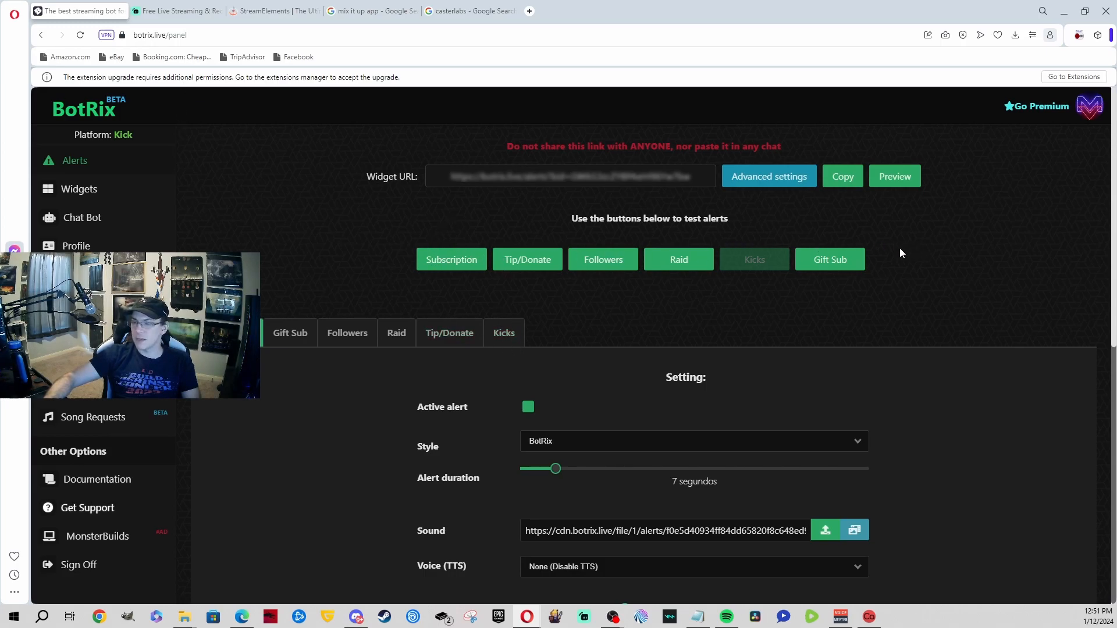
{"action": "left_click", "coordinate": [132, 14]}
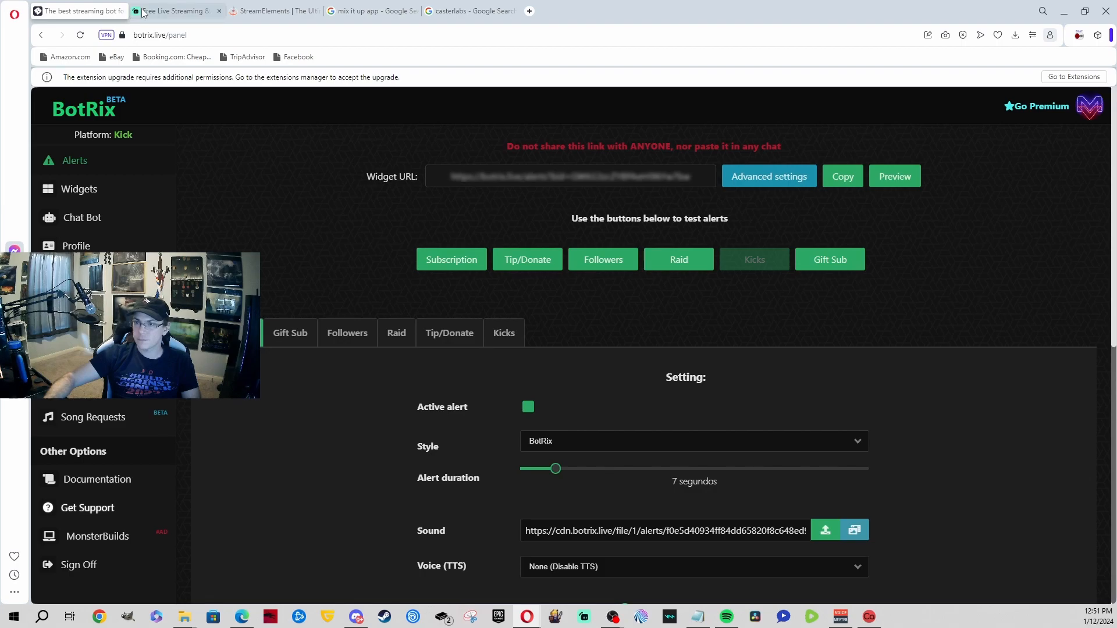
Step: Log in to Streamlabs with Twitch, dismiss the X promo, and open the Alert Box settings
{"action": "left_click", "coordinate": [823, 117]}
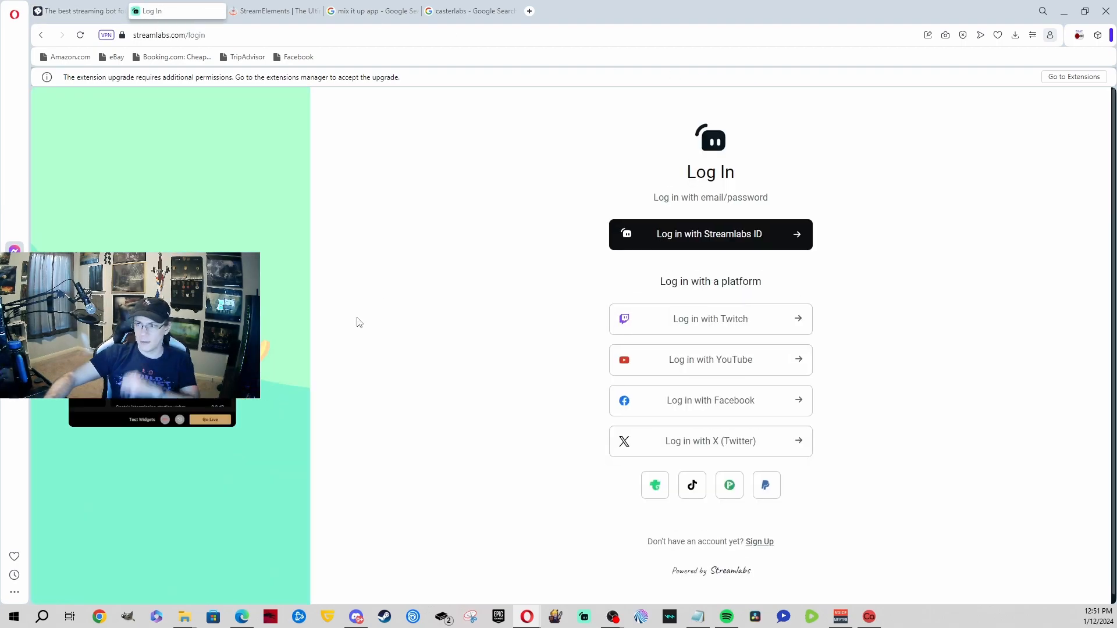
{"action": "left_click", "coordinate": [637, 325]}
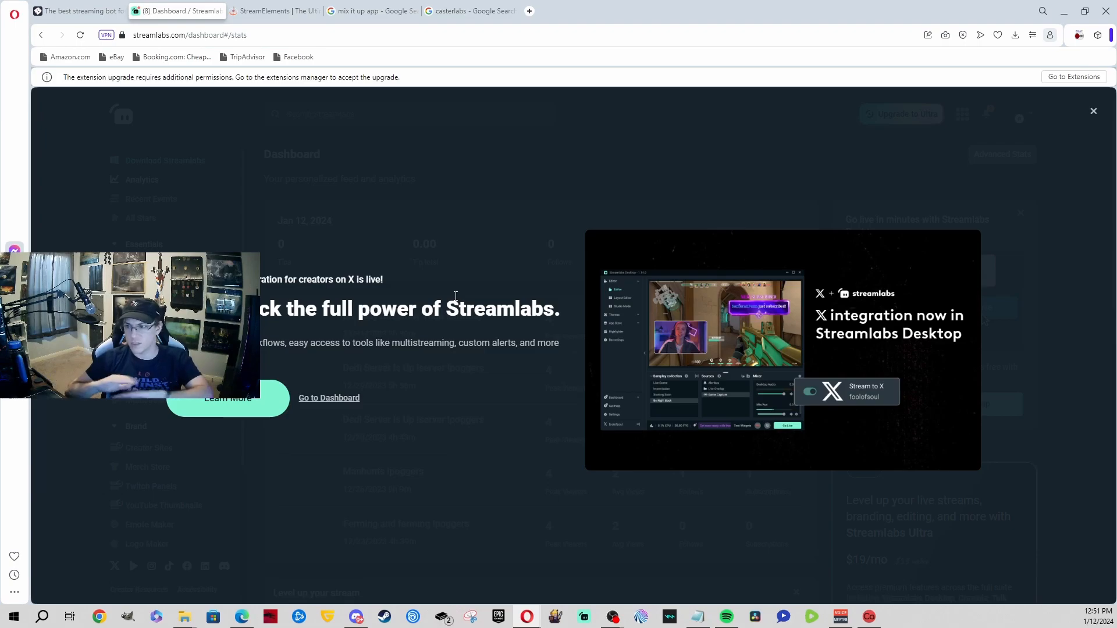
{"action": "left_click", "coordinate": [386, 174]}
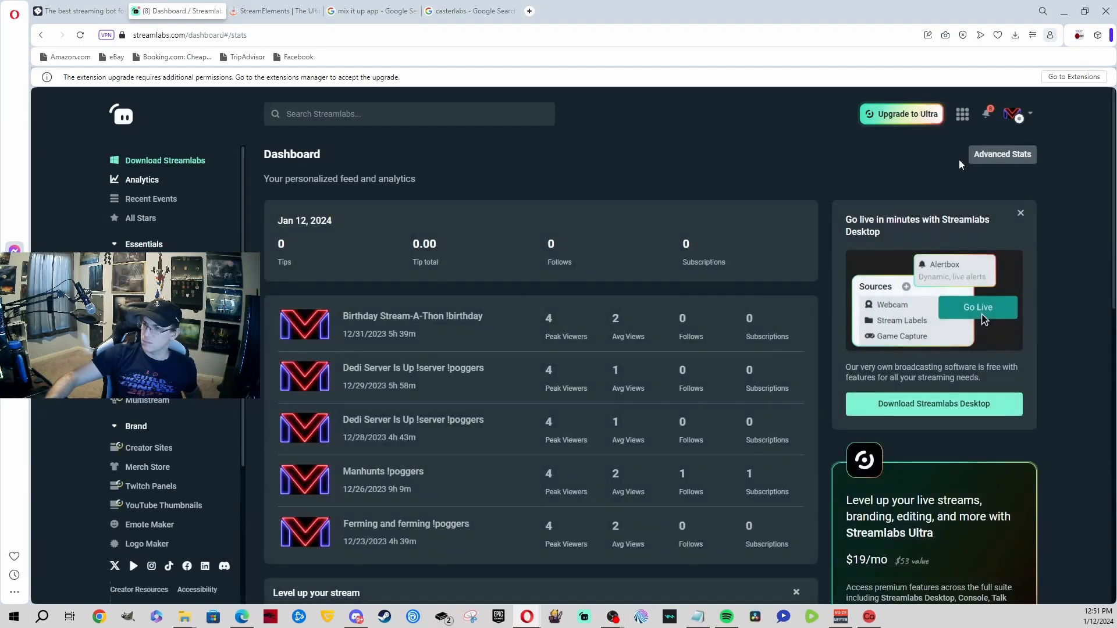
{"action": "left_click", "coordinate": [143, 265]}
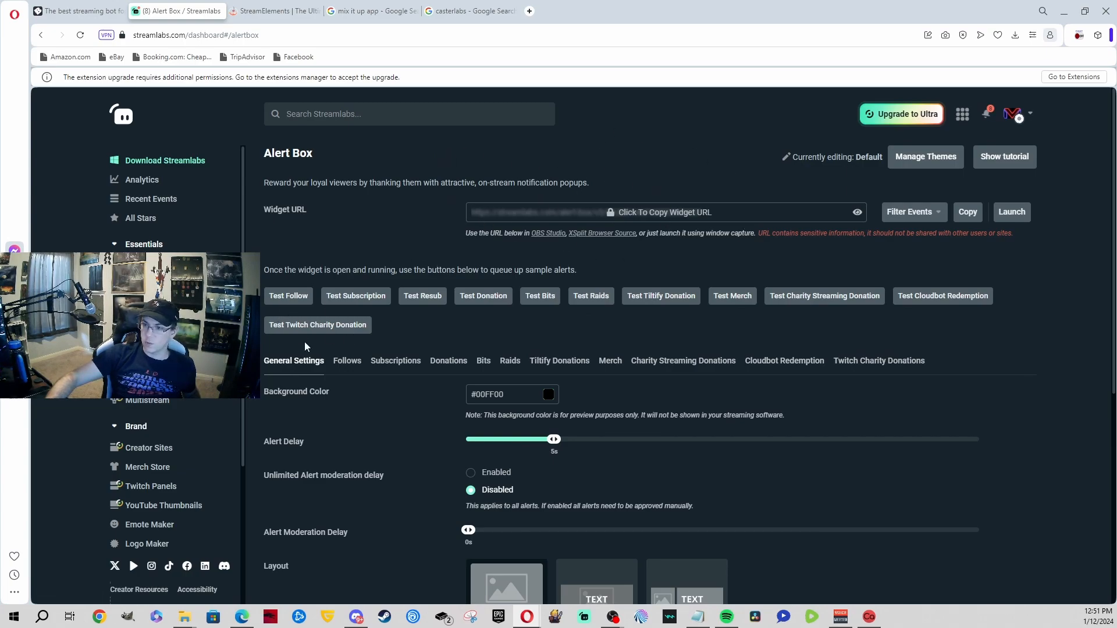
{"action": "left_click", "coordinate": [274, 10]}
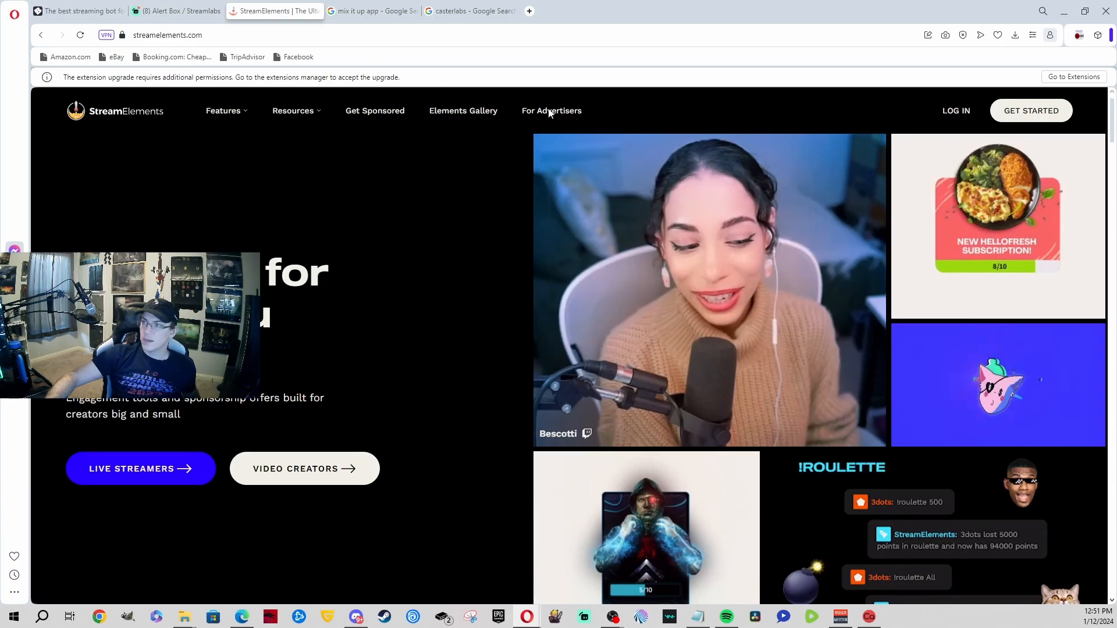
Step: Log in to StreamElements with Twitch, skip the details form, and start a new overlay from My Overlays
{"action": "left_click", "coordinate": [958, 111]}
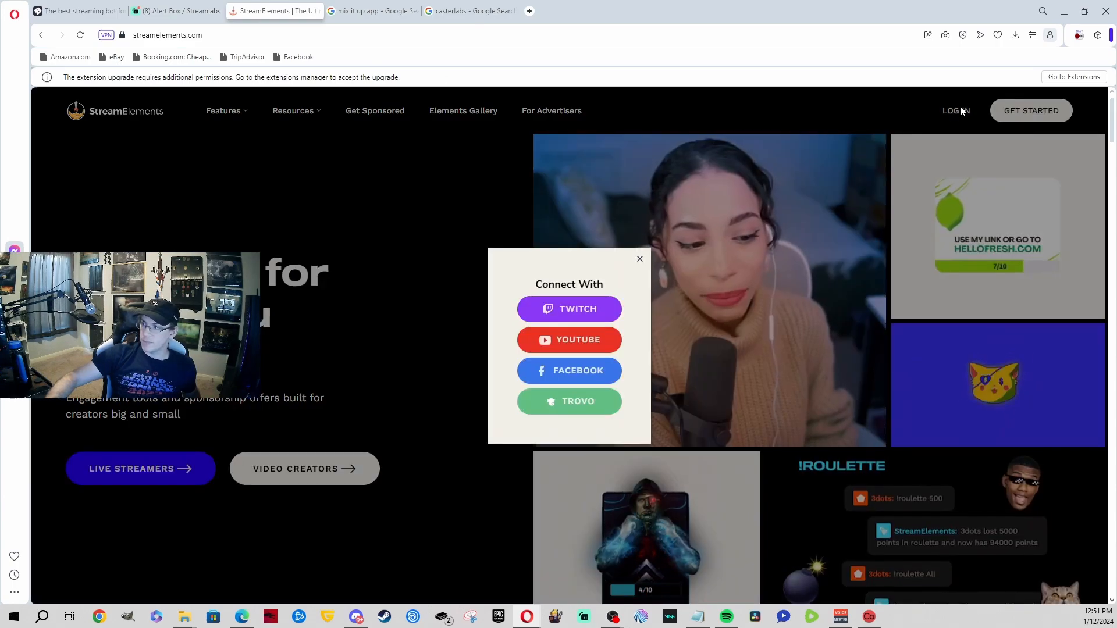
{"action": "left_click", "coordinate": [590, 309]}
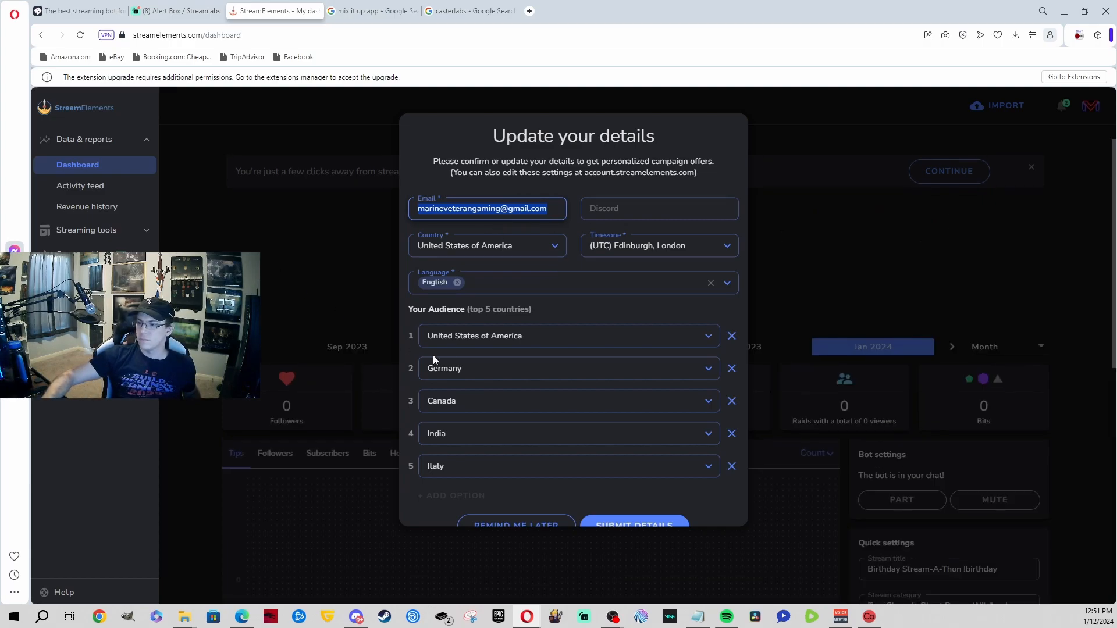
{"action": "left_click", "coordinate": [485, 521]}
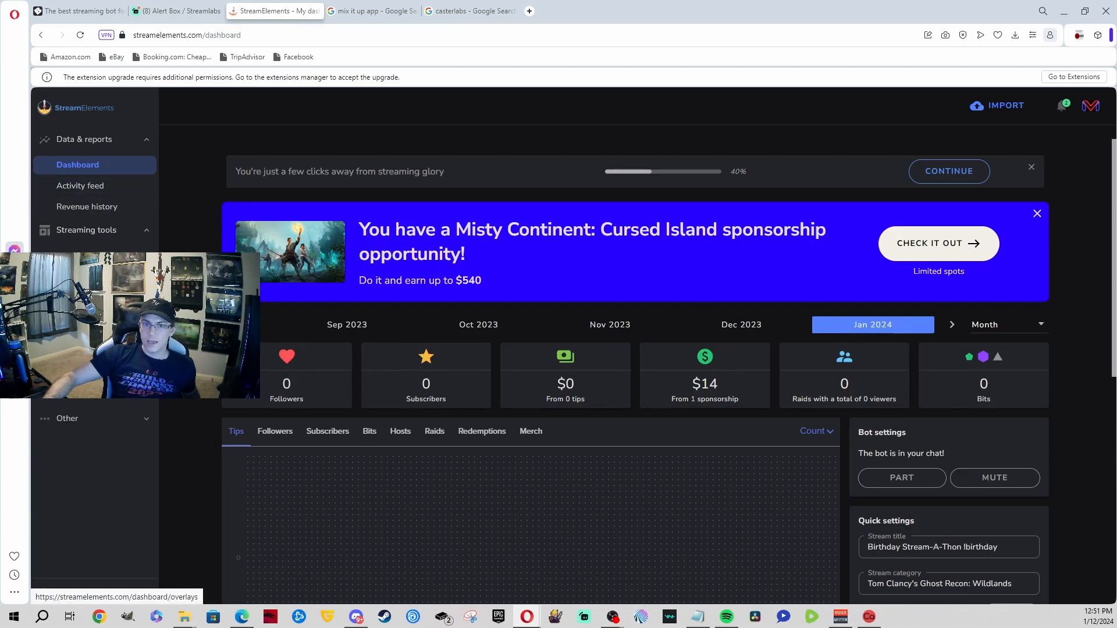
{"action": "left_click", "coordinate": [78, 277]}
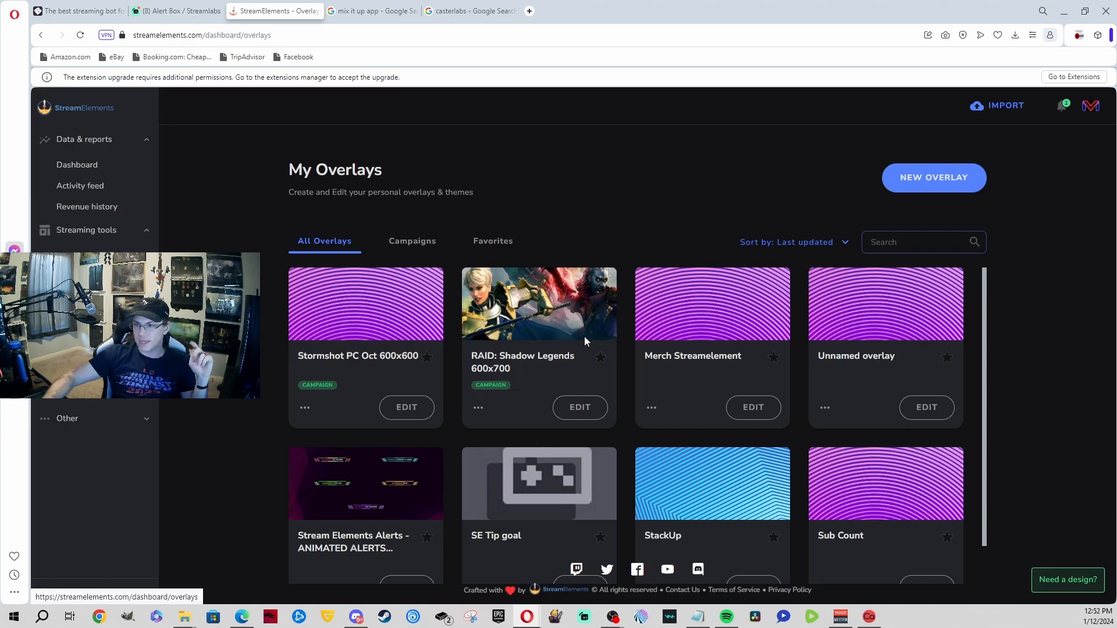
{"action": "scroll", "coordinate": [537, 331], "scroll_direction": "down", "scroll_amount": 1}
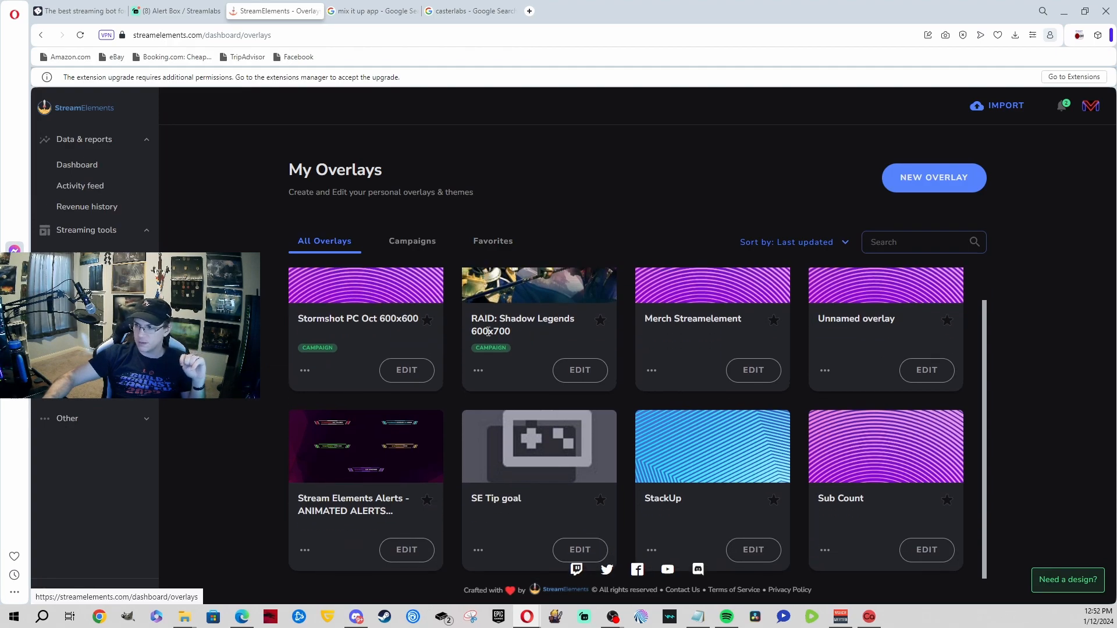
{"action": "scroll", "coordinate": [488, 332], "scroll_direction": "up", "scroll_amount": 1}
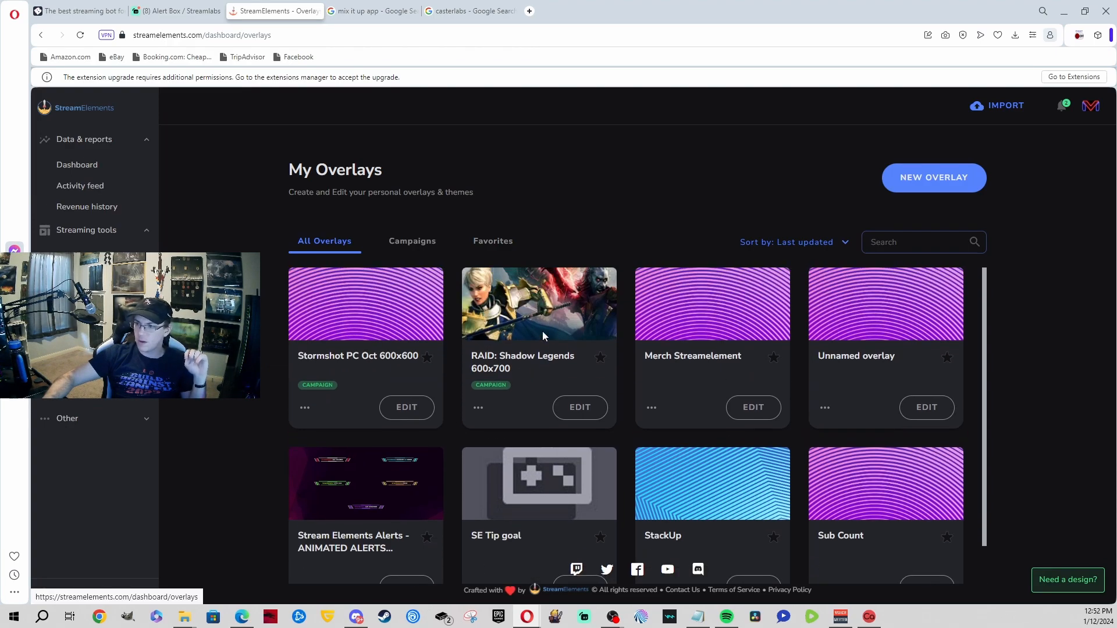
{"action": "left_click", "coordinate": [928, 187]}
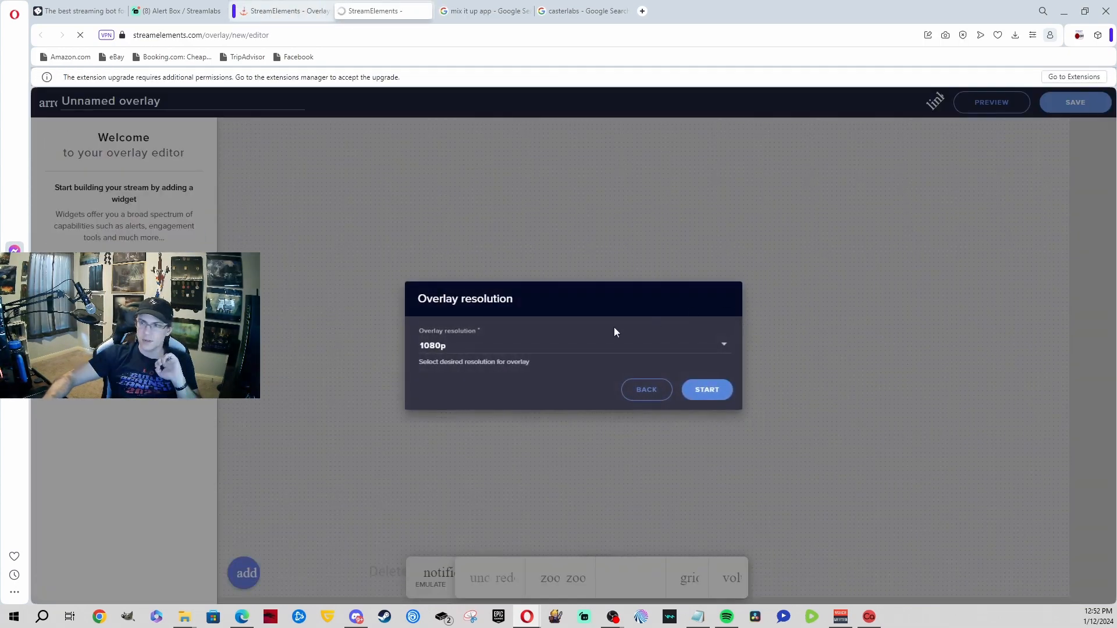
Step: Accept the 1080p resolution and add an AlertBox widget to the new StreamElements overlay
{"action": "left_click", "coordinate": [705, 389]}
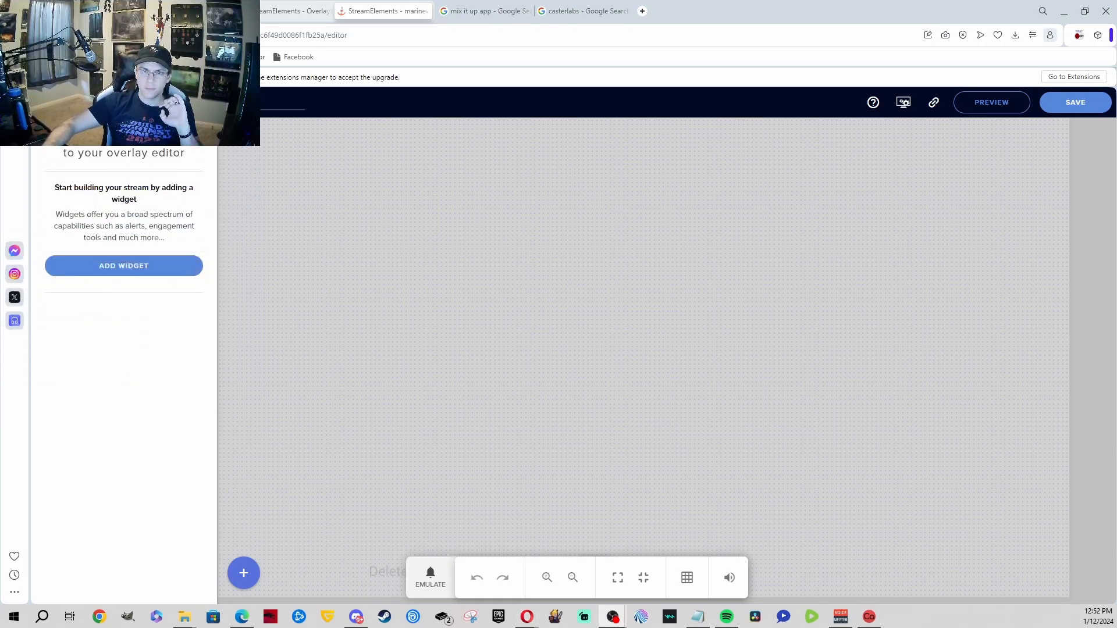
{"action": "left_click", "coordinate": [139, 265]}
{"action": "mouse_move", "coordinate": [304, 309]}
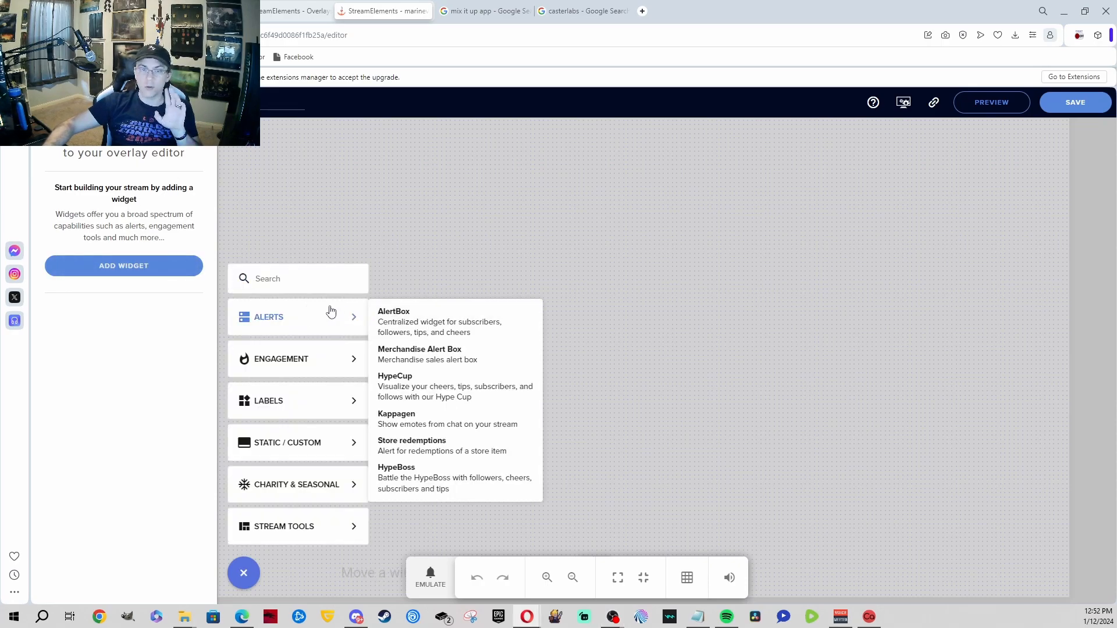
{"action": "left_click", "coordinate": [421, 323]}
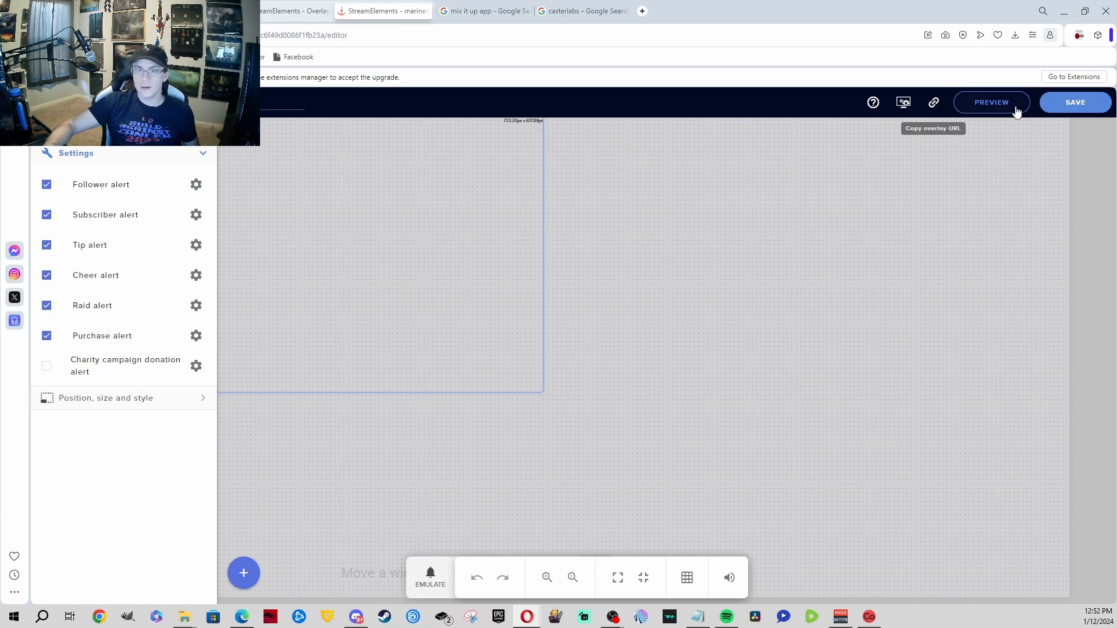
Step: Save the overlay as 'Alert 1' and copy its URL to the clipboard
{"action": "left_click", "coordinate": [1079, 103]}
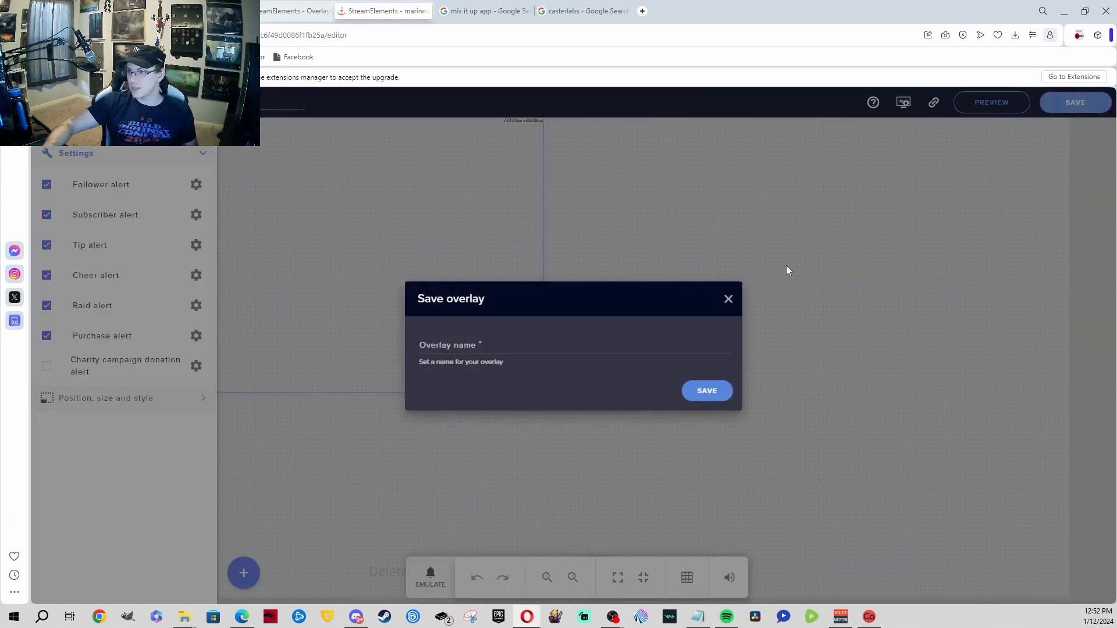
{"action": "left_click", "coordinate": [660, 347]}
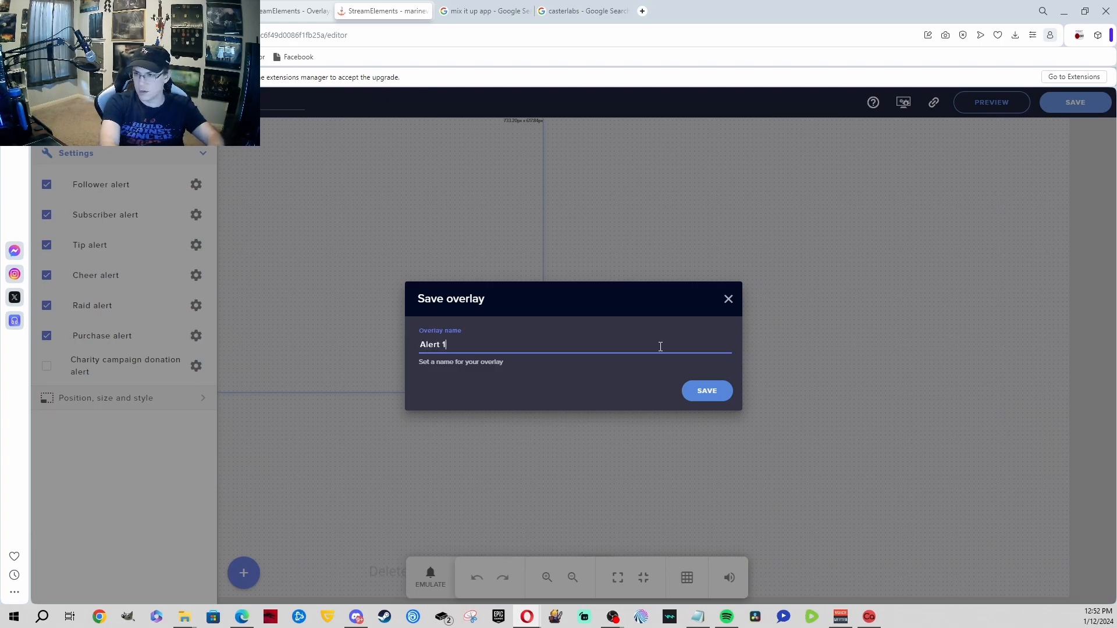
{"action": "left_click", "coordinate": [687, 393]}
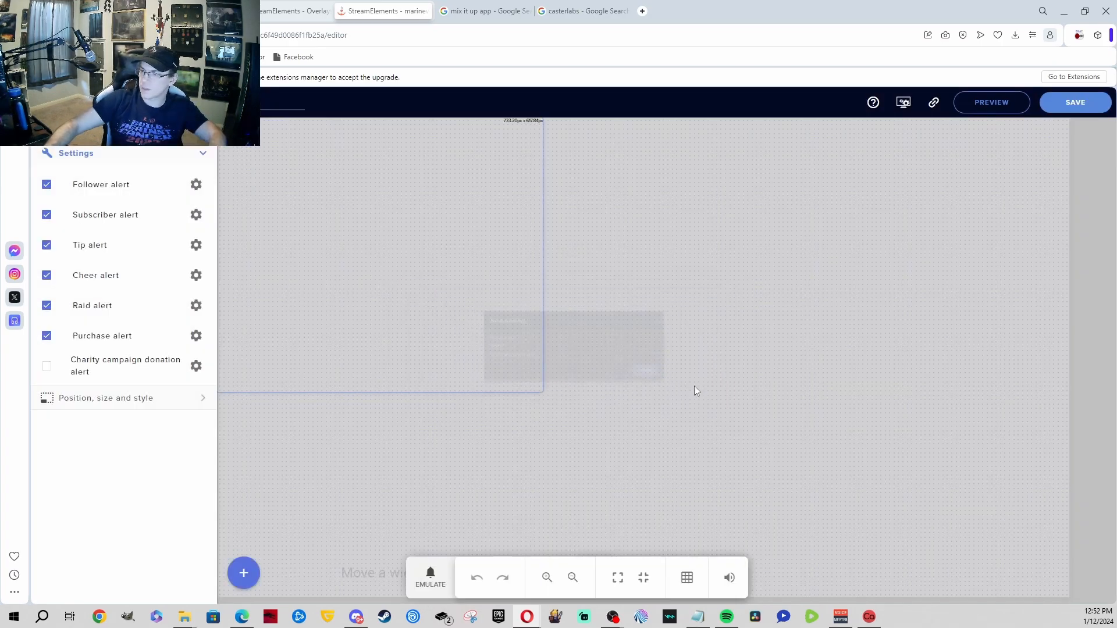
{"action": "left_click", "coordinate": [933, 104]}
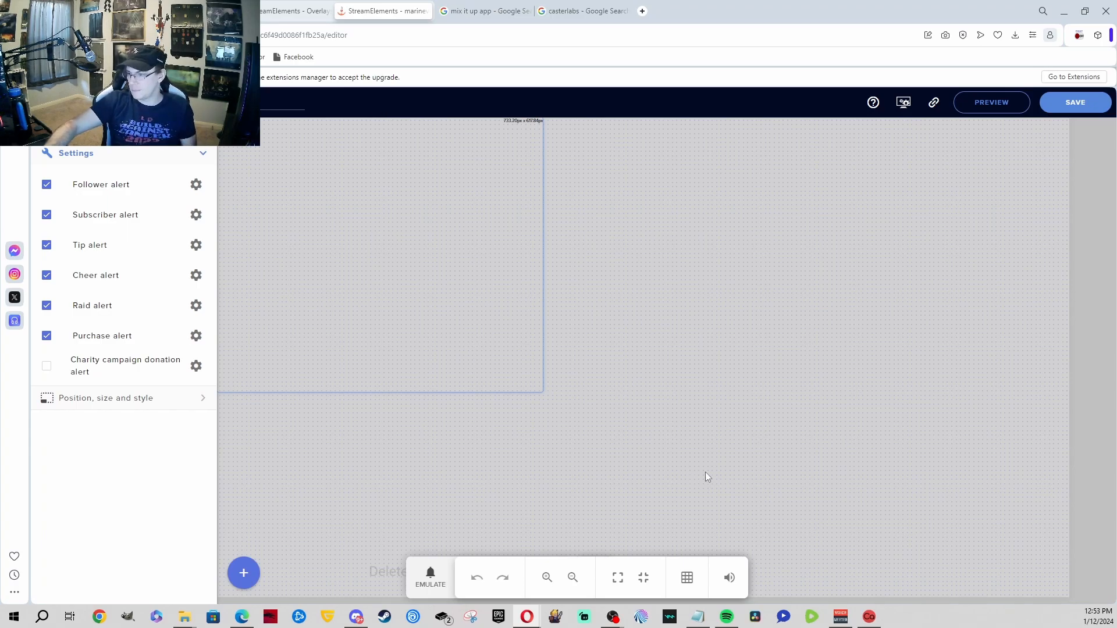
Step: In OBS, create a new browser source named 'Streamelements alert'
{"action": "mouse_move", "coordinate": [612, 617]}
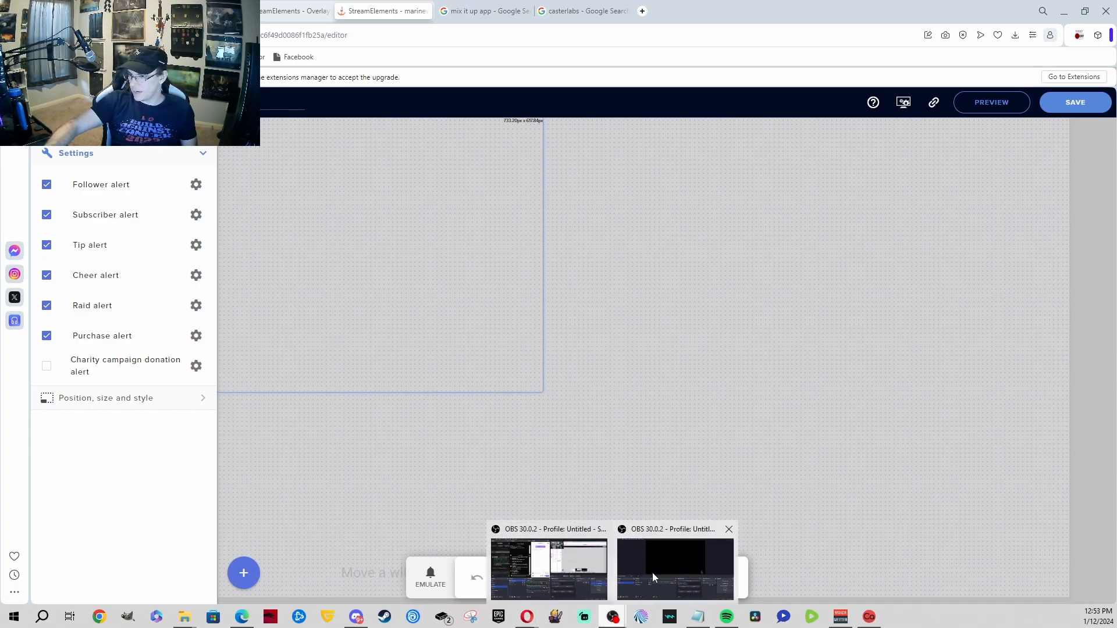
{"action": "left_click", "coordinate": [652, 575]}
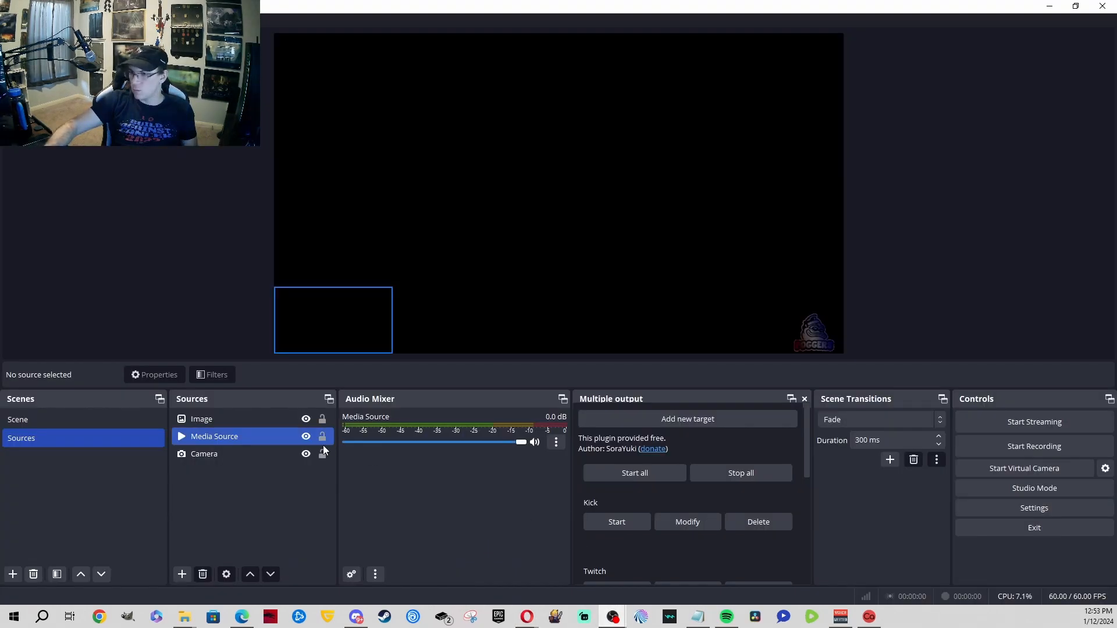
{"action": "left_click", "coordinate": [183, 573]}
{"action": "left_click", "coordinate": [236, 333]}
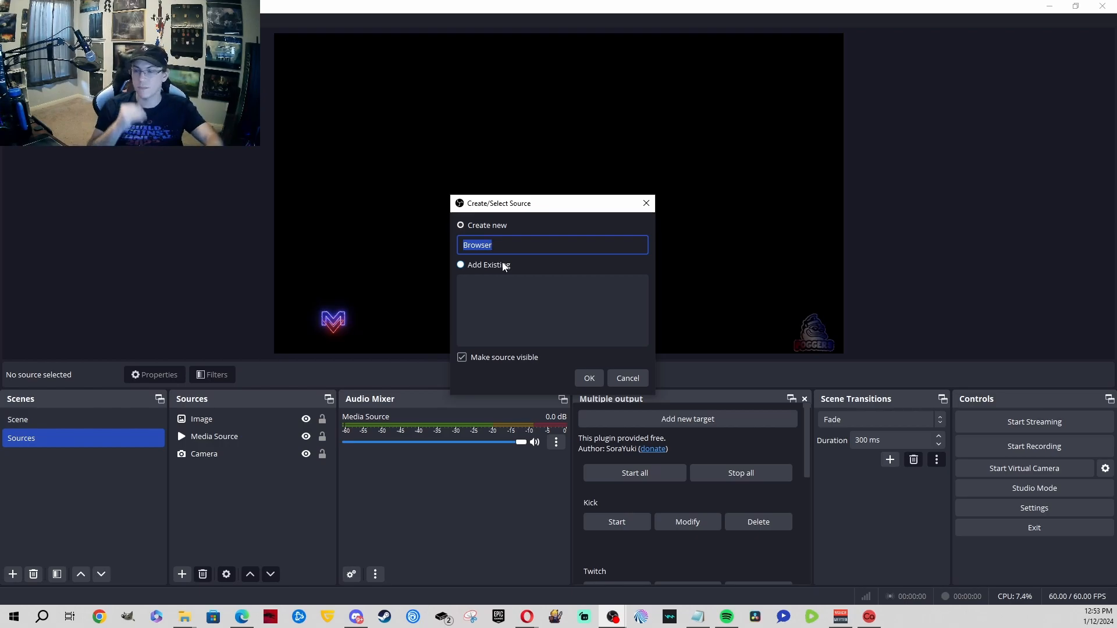
{"action": "type", "text": "Streamelemt"}
{"action": "key", "text": "BackSpace"}
{"action": "type", "text": "ents alert"}
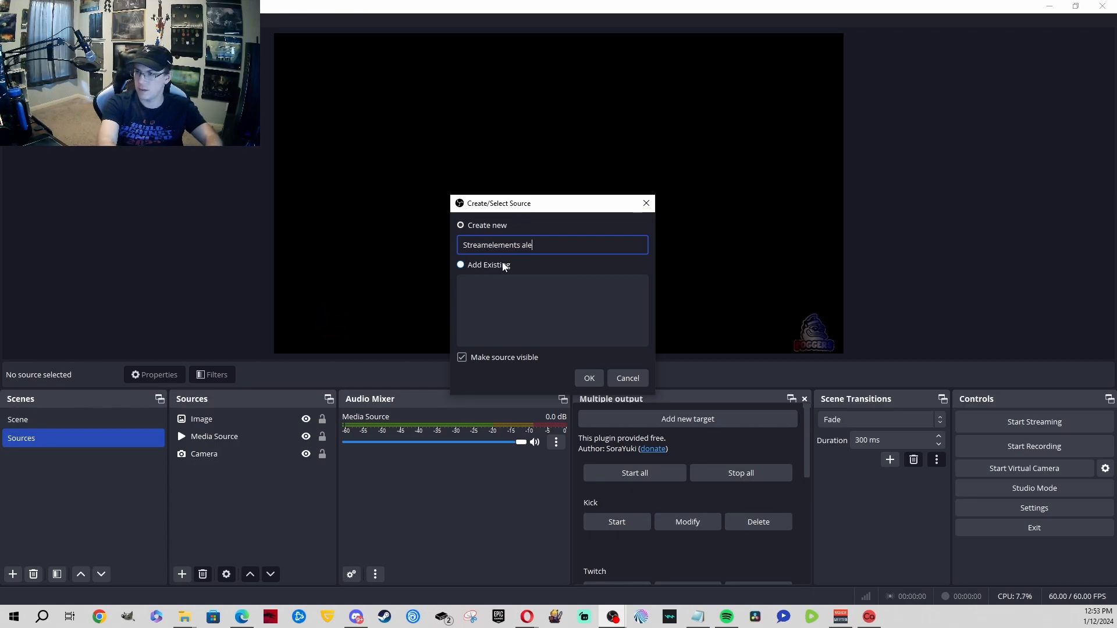
{"action": "key", "text": "Return"}
Step: Replace the placeholder URL with the StreamElements overlay URL and confirm the source settings
{"action": "left_click_drag", "start_coordinate": [425, 326], "coordinate": [571, 331]}
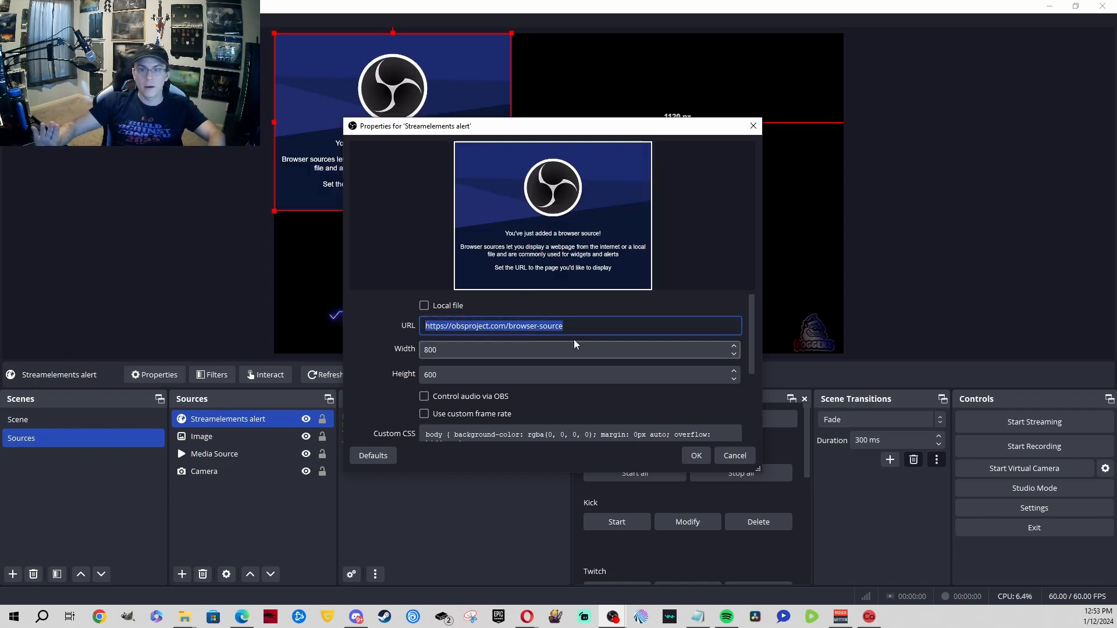
{"action": "key", "text": "ctrl+v"}
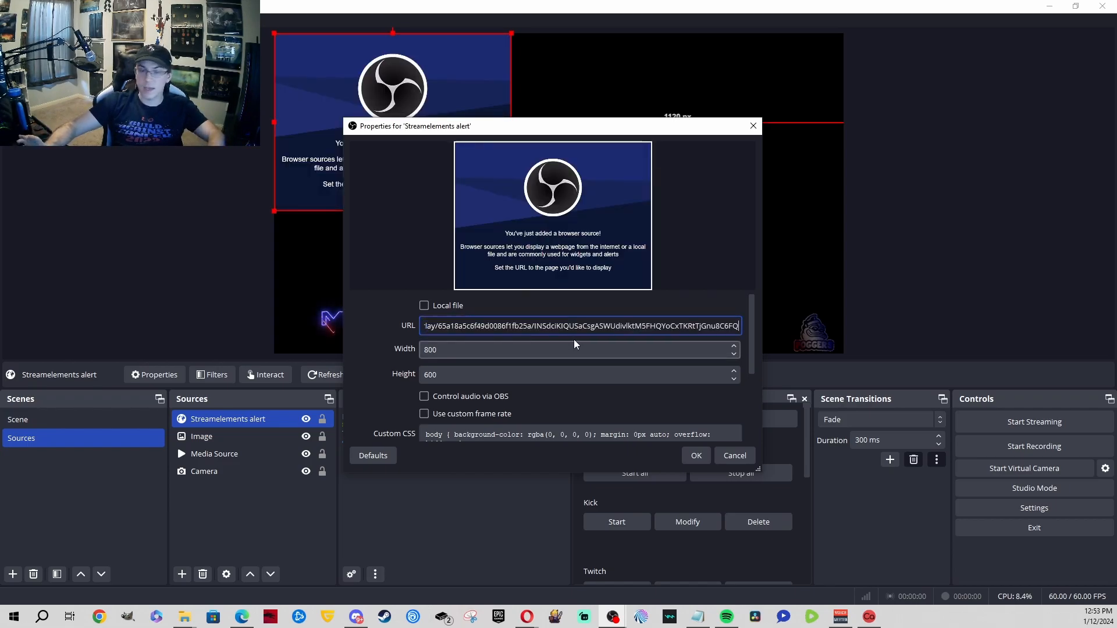
{"action": "scroll", "coordinate": [586, 387], "scroll_direction": "down", "scroll_amount": 5}
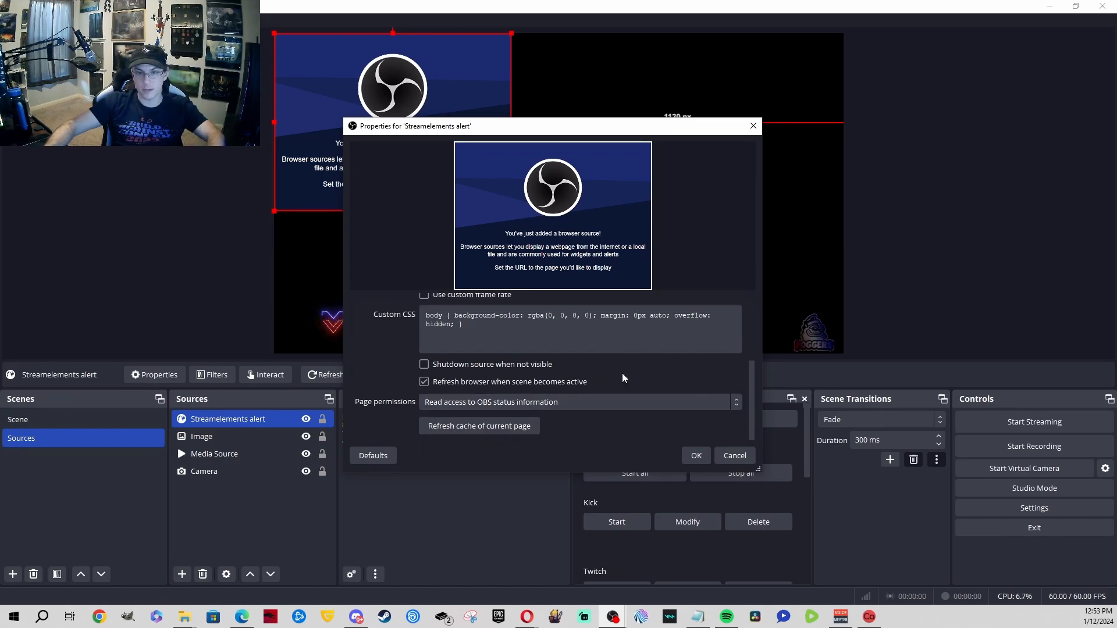
{"action": "left_click", "coordinate": [706, 455]}
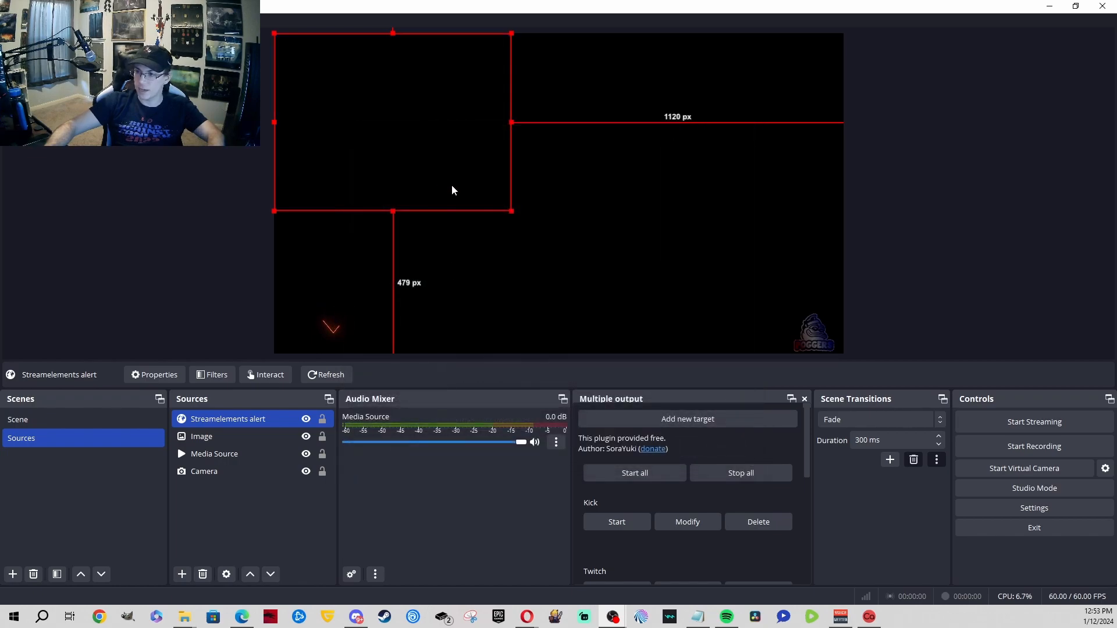
Step: Enlarge the Streamelements alert source and move it toward the canvas centre
{"action": "left_click_drag", "start_coordinate": [511, 211], "coordinate": [616, 289]}
{"action": "left_click_drag", "start_coordinate": [423, 177], "coordinate": [523, 196]}
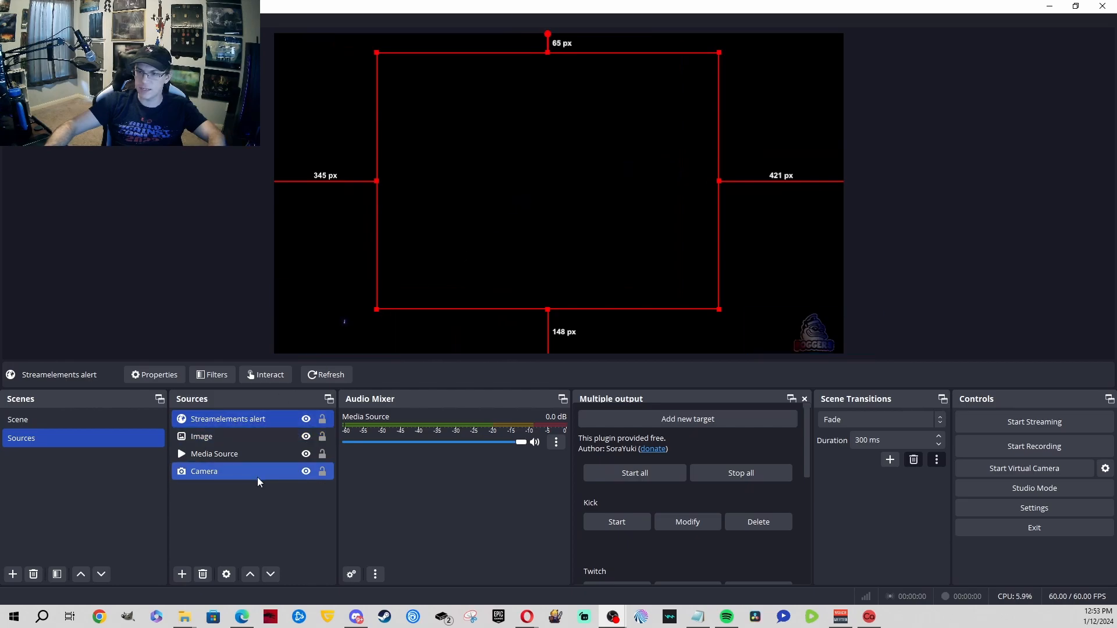
{"action": "left_click", "coordinate": [249, 505]}
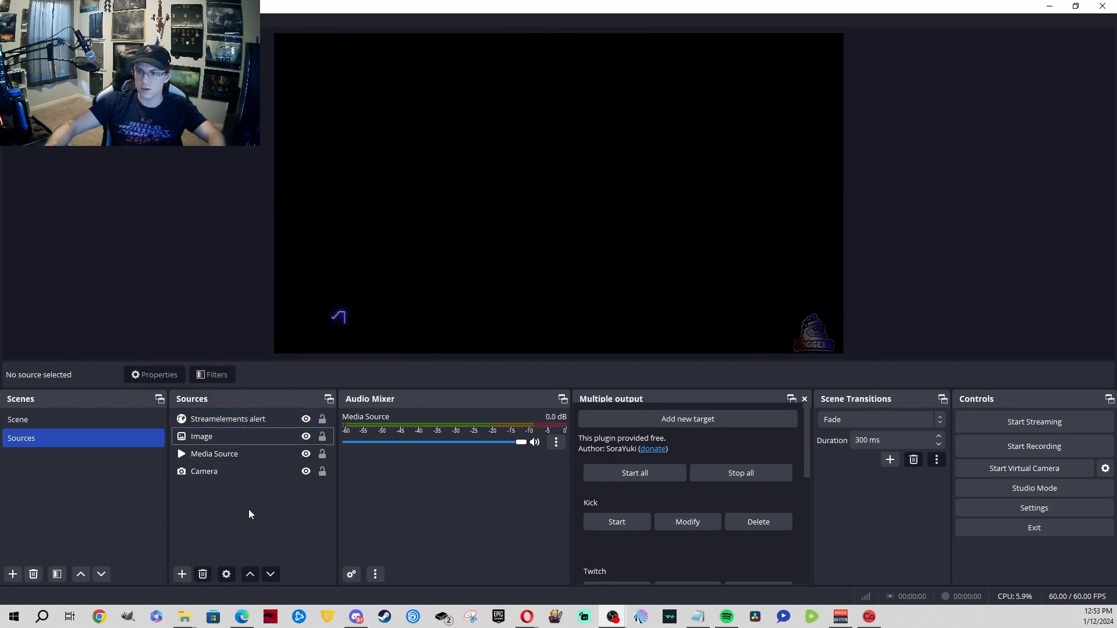
Step: Create a second browser source named 'Streamlabs Alerts', then switch back to the Opera browser
{"action": "left_click", "coordinate": [181, 573]}
{"action": "left_click", "coordinate": [235, 336]}
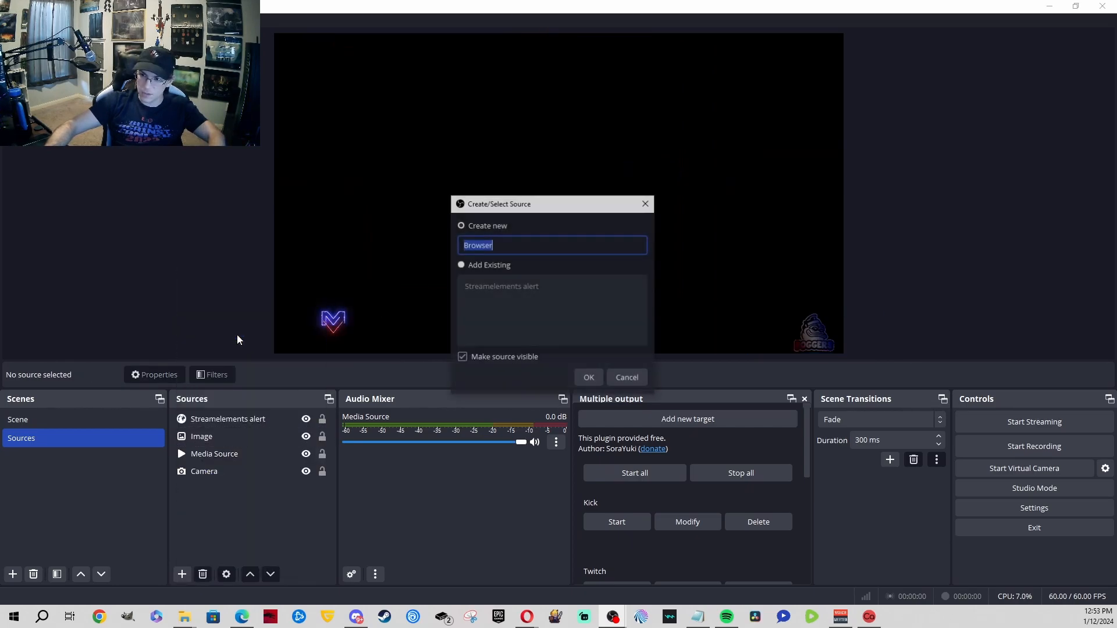
{"action": "type", "text": "Stream"}
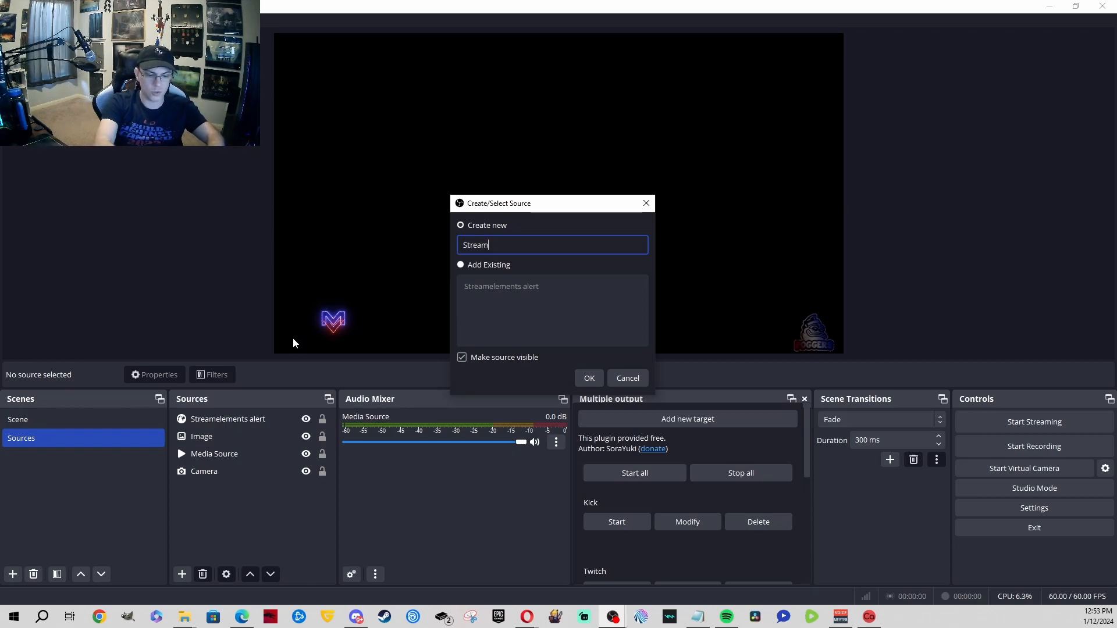
{"action": "type", "text": "labs Alerts"}
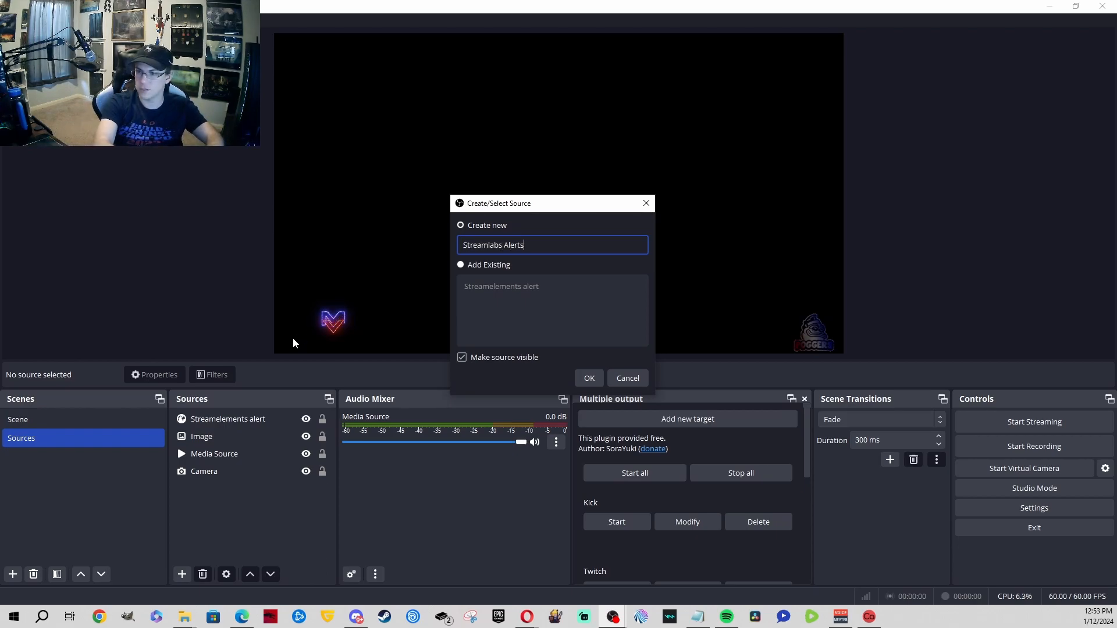
{"action": "key", "text": "Return"}
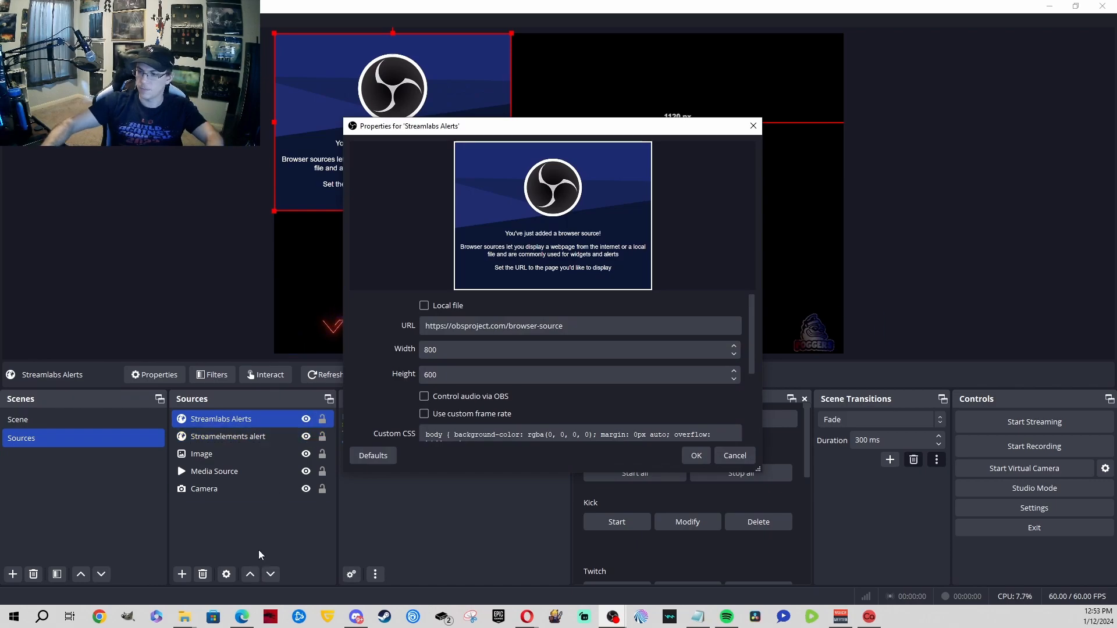
{"action": "left_click", "coordinate": [526, 617]}
{"action": "left_click", "coordinate": [625, 576]}
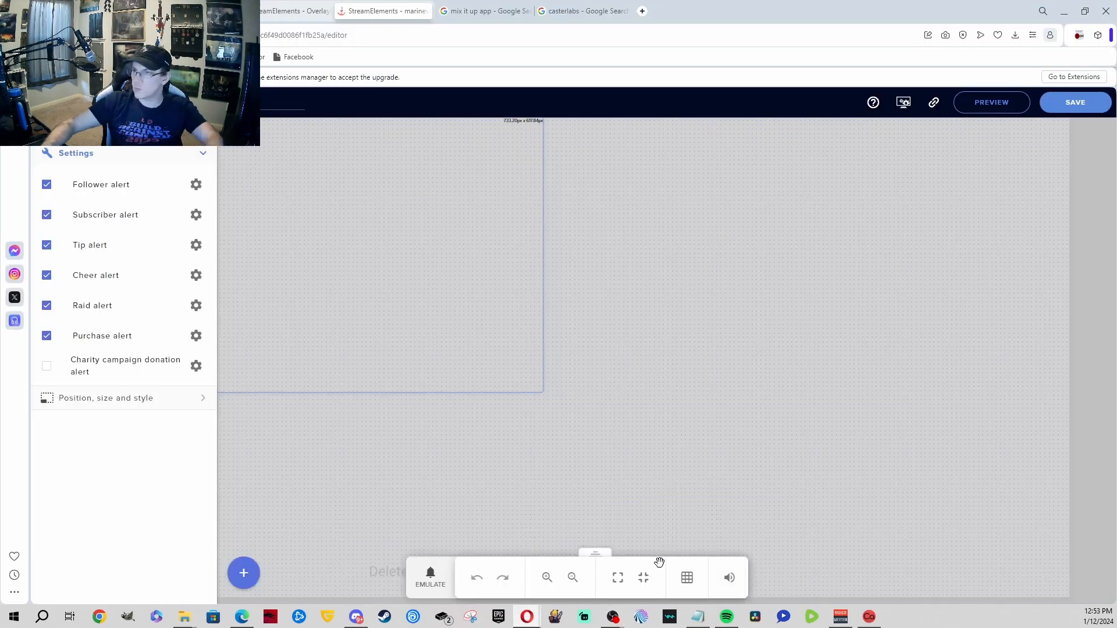
Step: Copy the Streamlabs Alert Box widget URL, accepting the warning, and return to OBS
{"action": "left_click", "coordinate": [384, 11]}
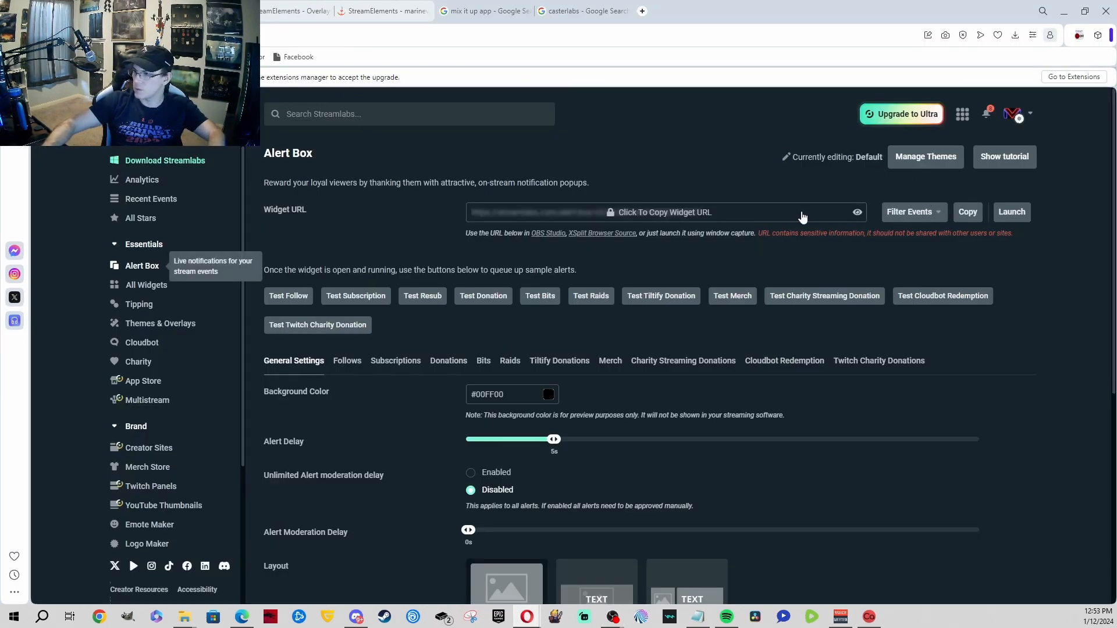
{"action": "left_click", "coordinate": [713, 215]}
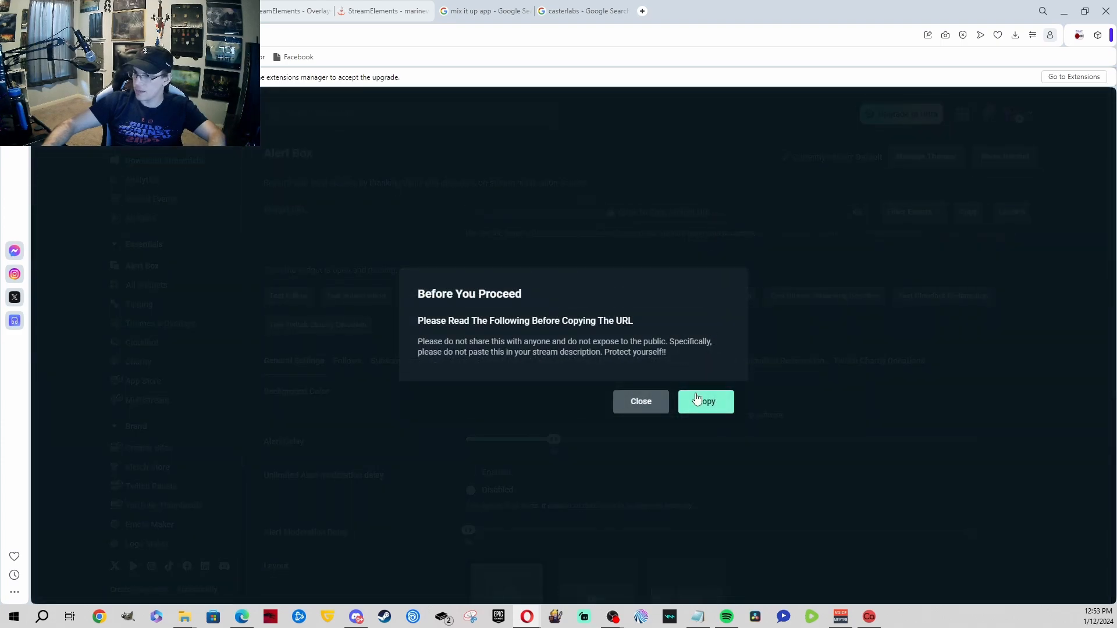
{"action": "left_click", "coordinate": [703, 402]}
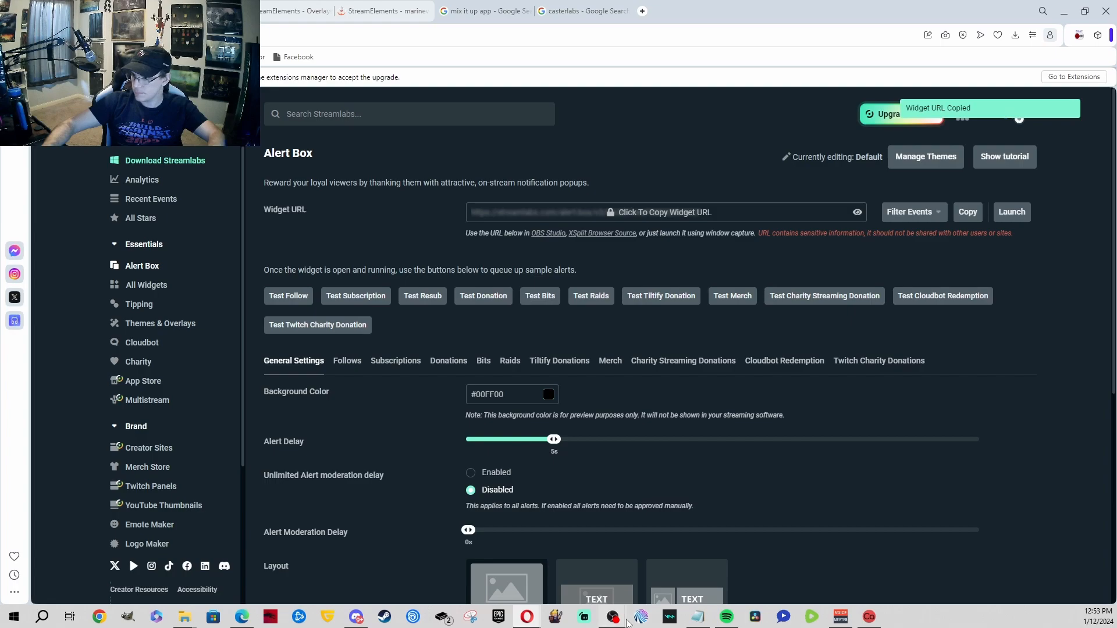
{"action": "mouse_move", "coordinate": [613, 618]}
{"action": "left_click", "coordinate": [662, 564]}
Step: Paste the Streamlabs Alert Box URL into the Streamlabs Alerts source and confirm
{"action": "triple_click", "coordinate": [486, 326]}
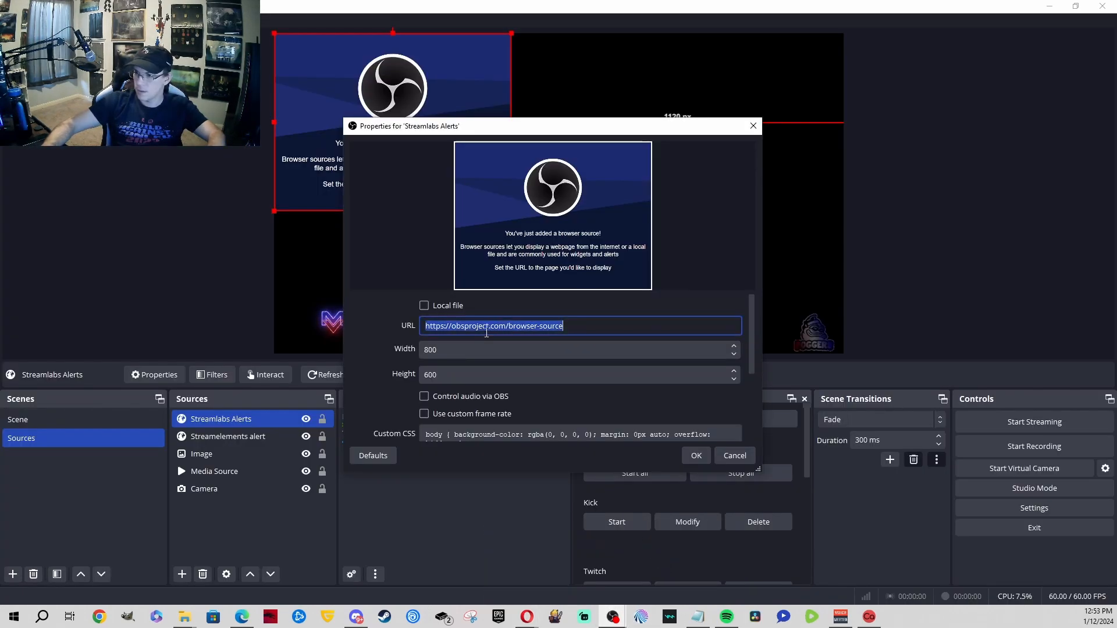
{"action": "key", "text": "ctrl+v"}
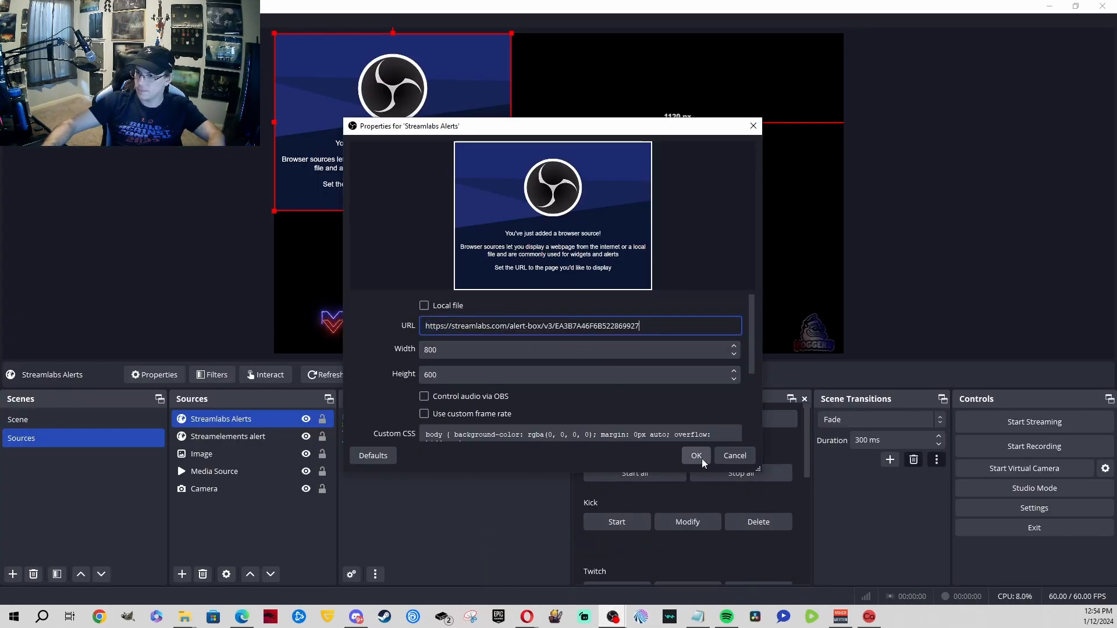
{"action": "scroll", "coordinate": [623, 414], "scroll_direction": "down", "scroll_amount": 3}
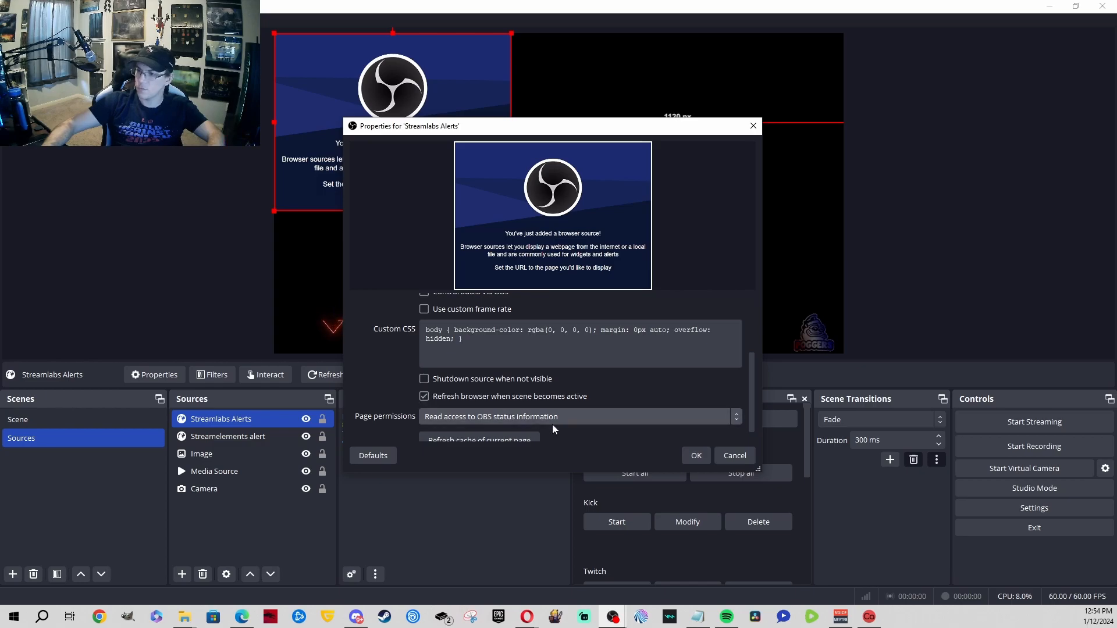
{"action": "left_click", "coordinate": [697, 455]}
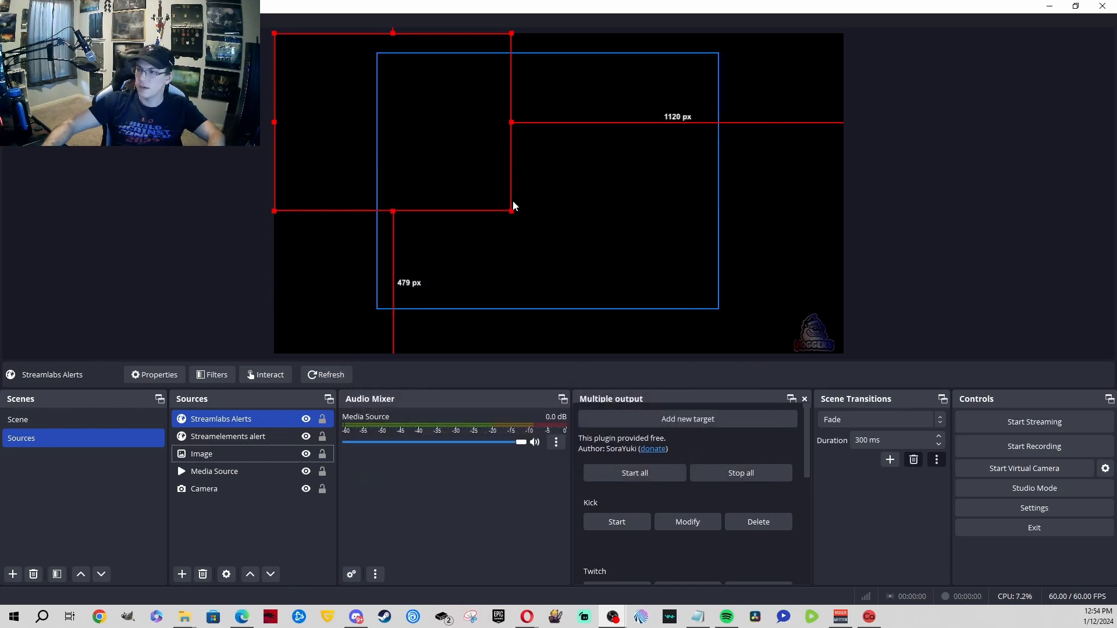
Step: Resize the Streamlabs Alerts box, move it down-right, and shift the Streamelements alert right
{"action": "left_click_drag", "start_coordinate": [512, 213], "coordinate": [587, 267]}
{"action": "left_click_drag", "start_coordinate": [304, 173], "coordinate": [312, 249]}
{"action": "left_click_drag", "start_coordinate": [633, 182], "coordinate": [758, 180]}
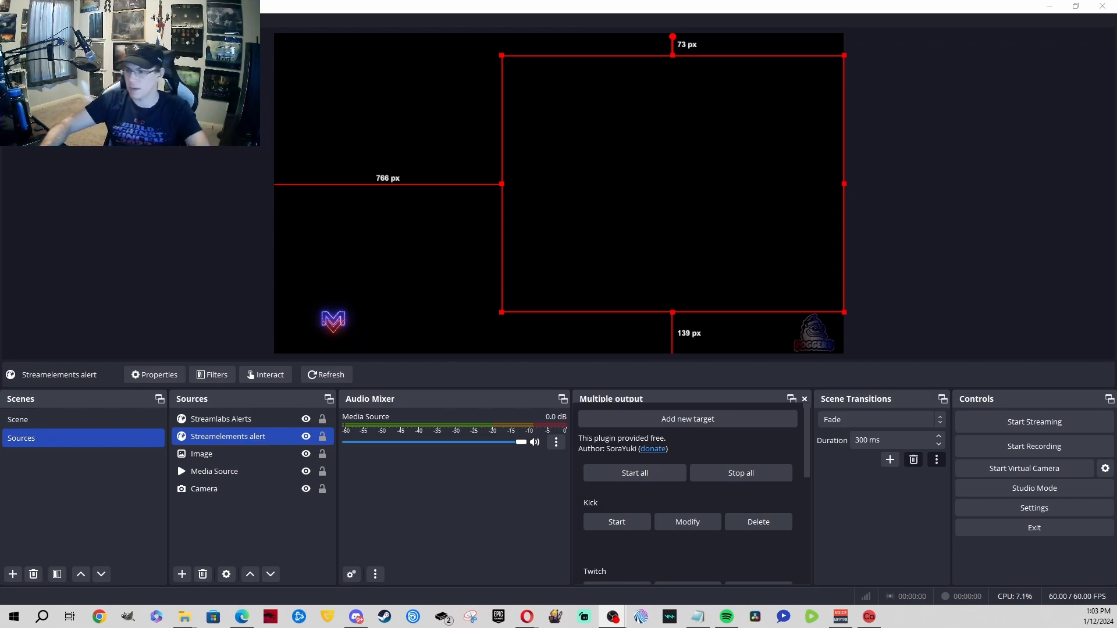
{"action": "left_click", "coordinate": [524, 619]}
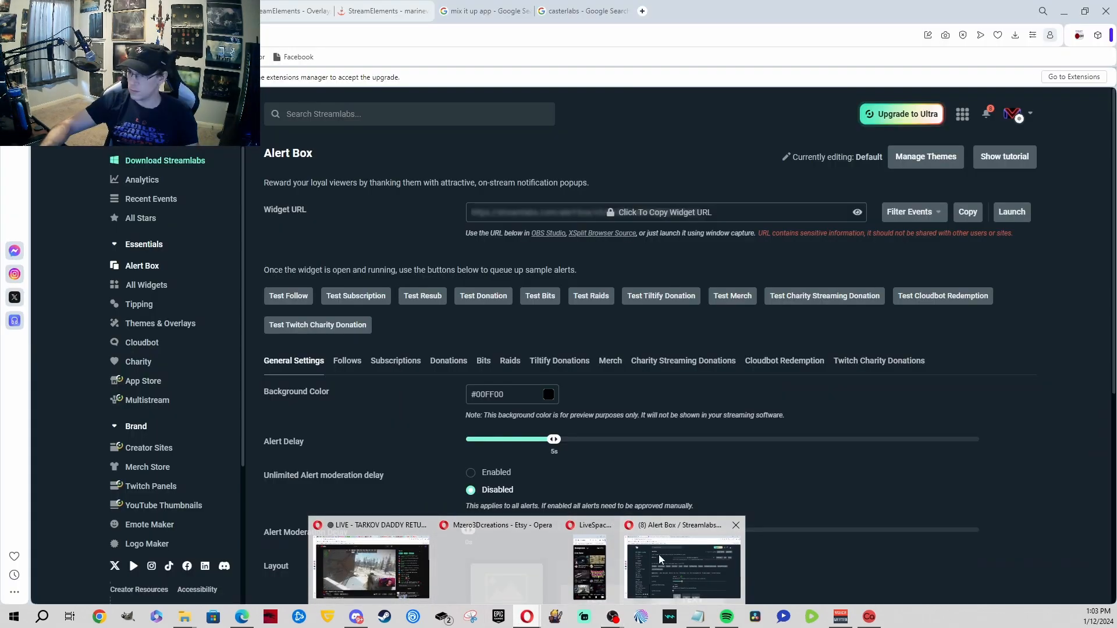
Step: Copy the BotRix alerts widget URL and minimize the browser to return to OBS
{"action": "left_click", "coordinate": [659, 557]}
{"action": "left_click", "coordinate": [186, 11]}
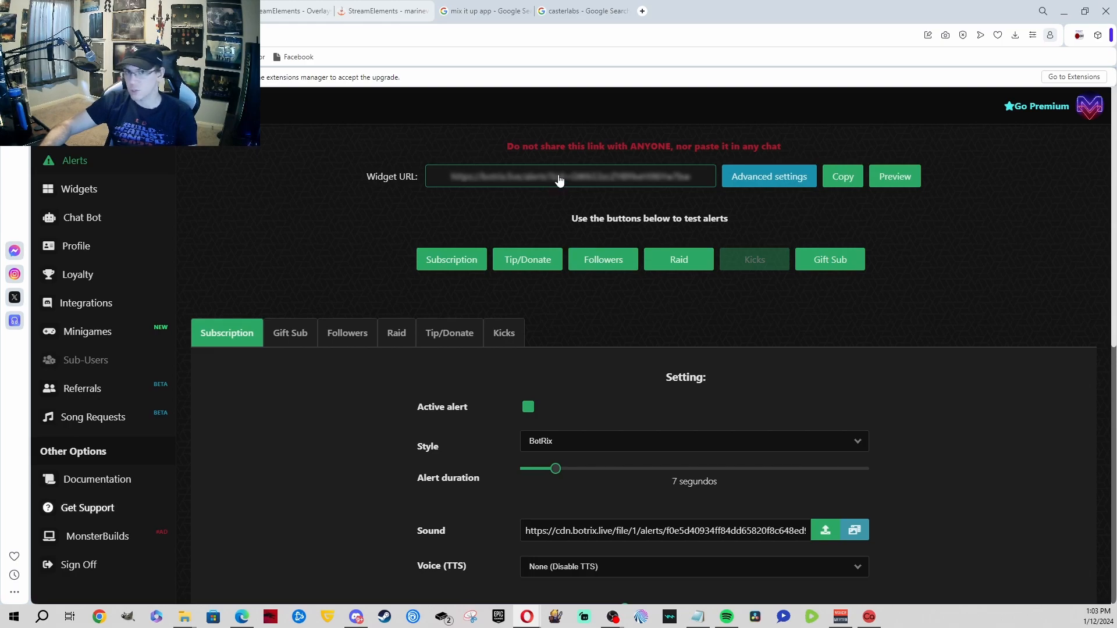
{"action": "left_click", "coordinate": [843, 188]}
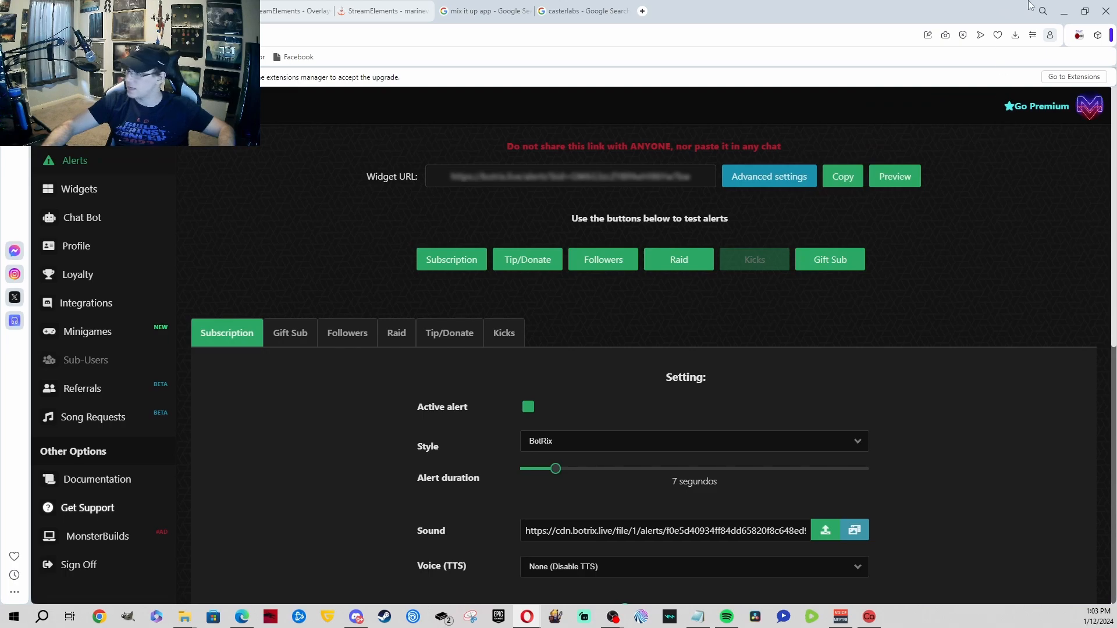
{"action": "left_click", "coordinate": [1063, 11]}
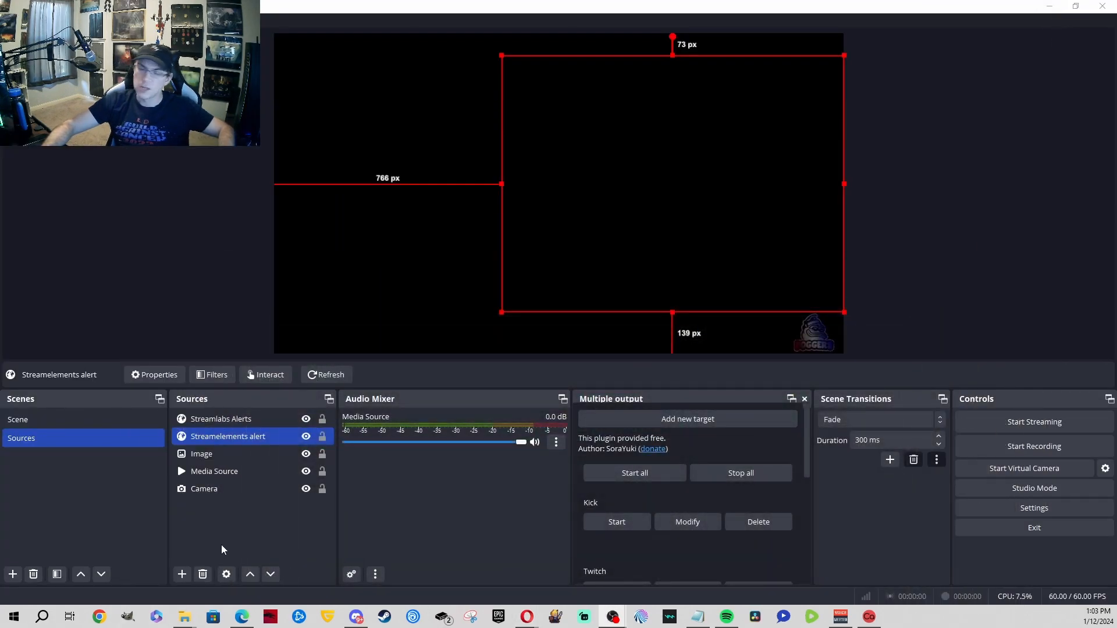
Step: Add a new browser source named 'Botrix Alert'
{"action": "left_click", "coordinate": [181, 576]}
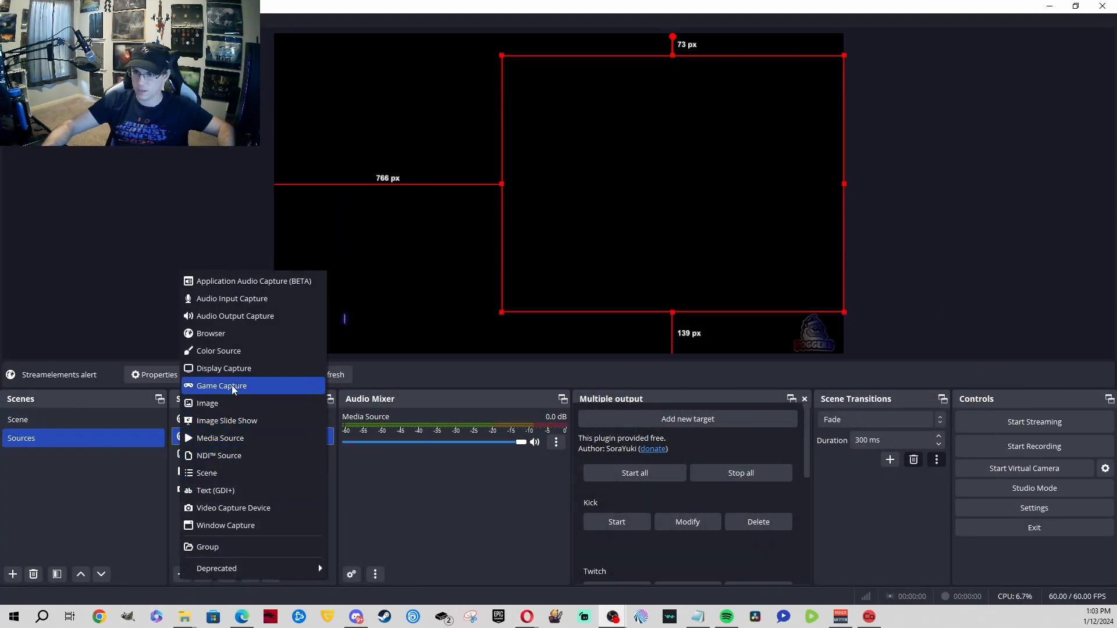
{"action": "left_click", "coordinate": [248, 338]}
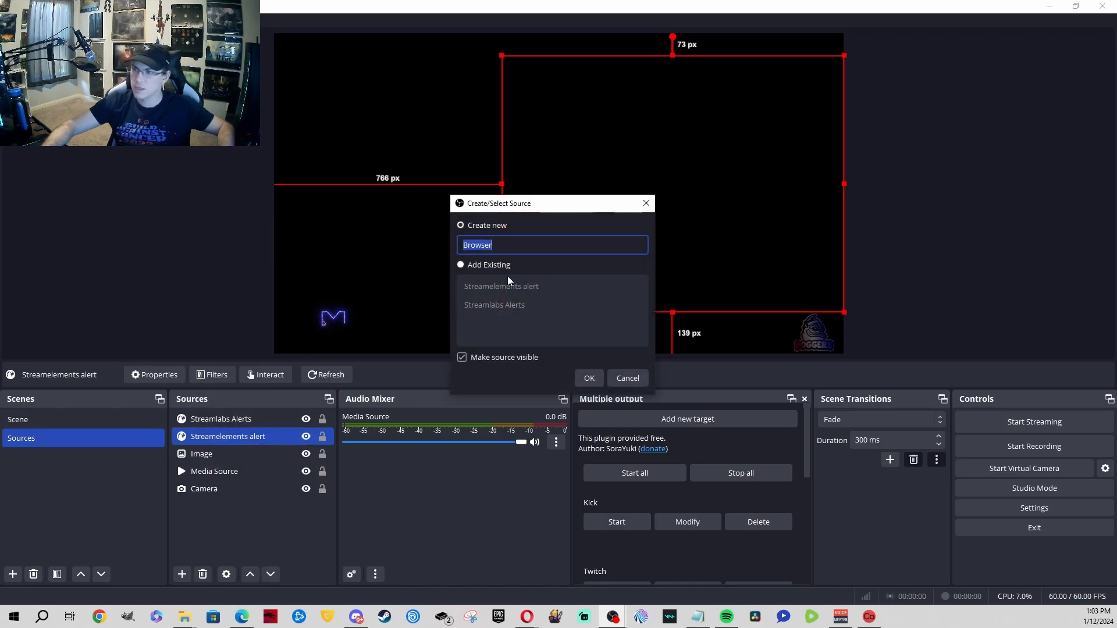
{"action": "type", "text": "Kick Alerts"}
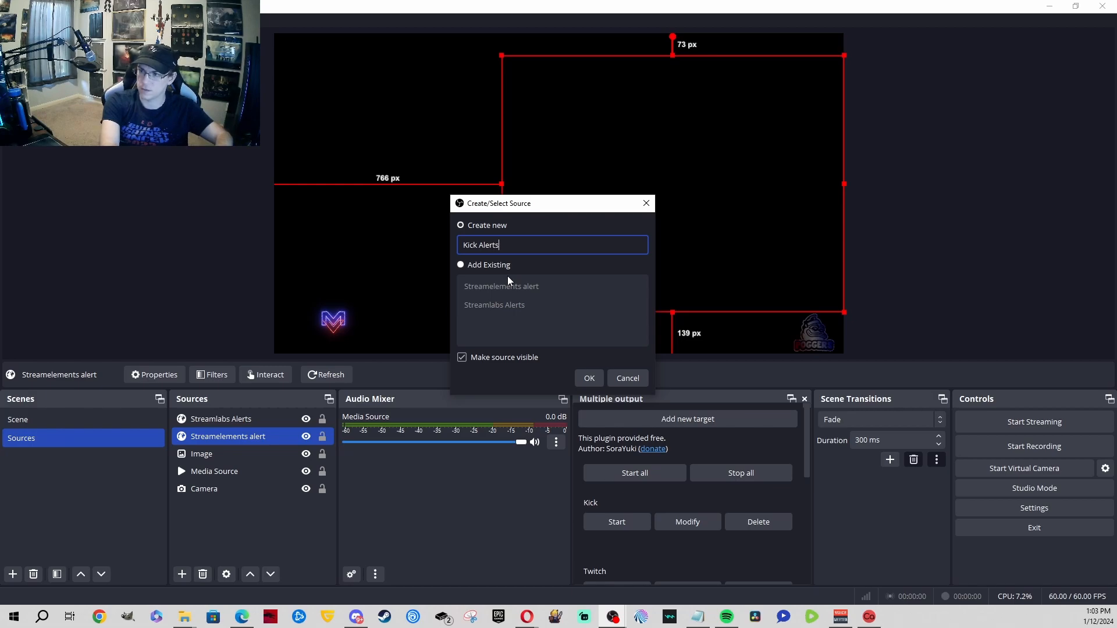
{"action": "key", "text": "ctrl+BackSpace"}
{"action": "key", "text": "ctrl+BackSpace"}
{"action": "type", "text": "Botr"}
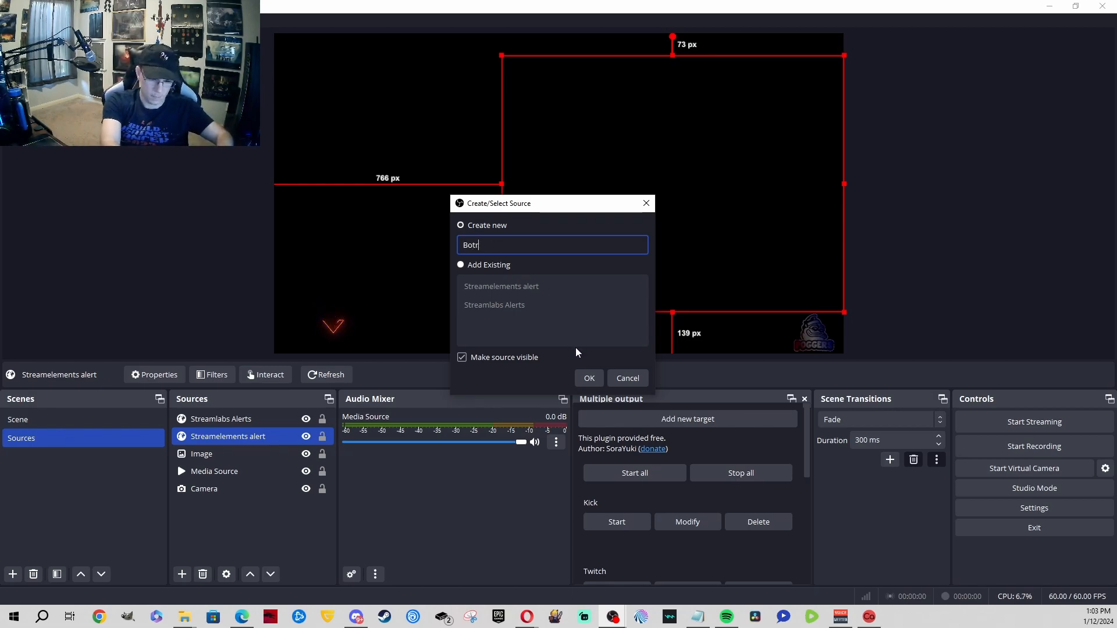
{"action": "type", "text": "ix Alert"}
{"action": "key", "text": "Return"}
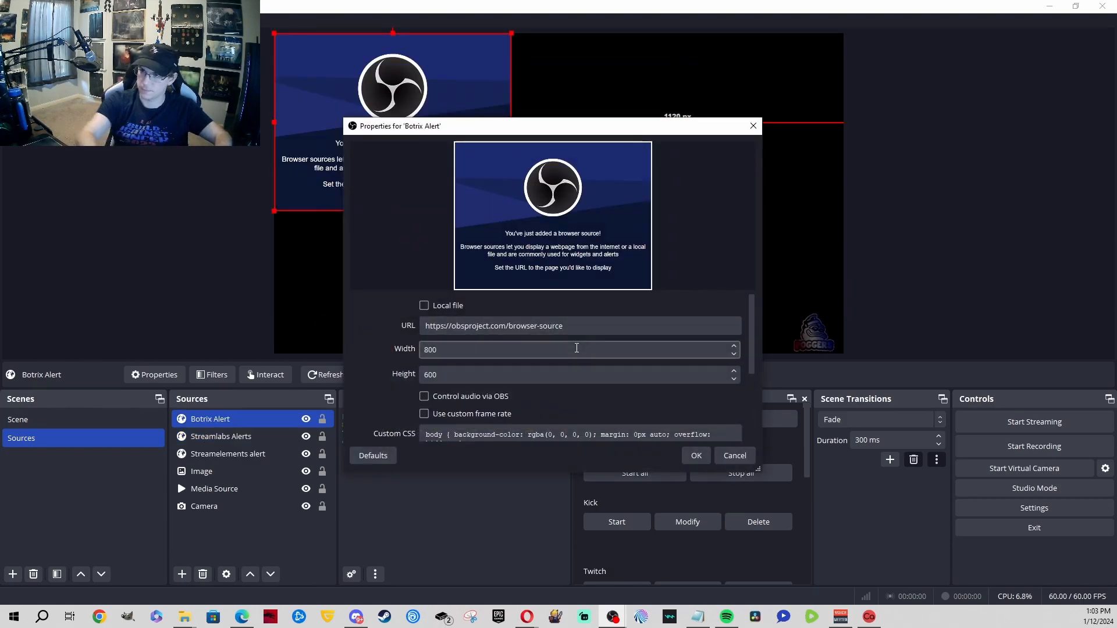
Step: Set its URL to the BotRix alerts URL, enable refresh when the scene becomes active, and confirm
{"action": "double_click", "coordinate": [591, 329]}
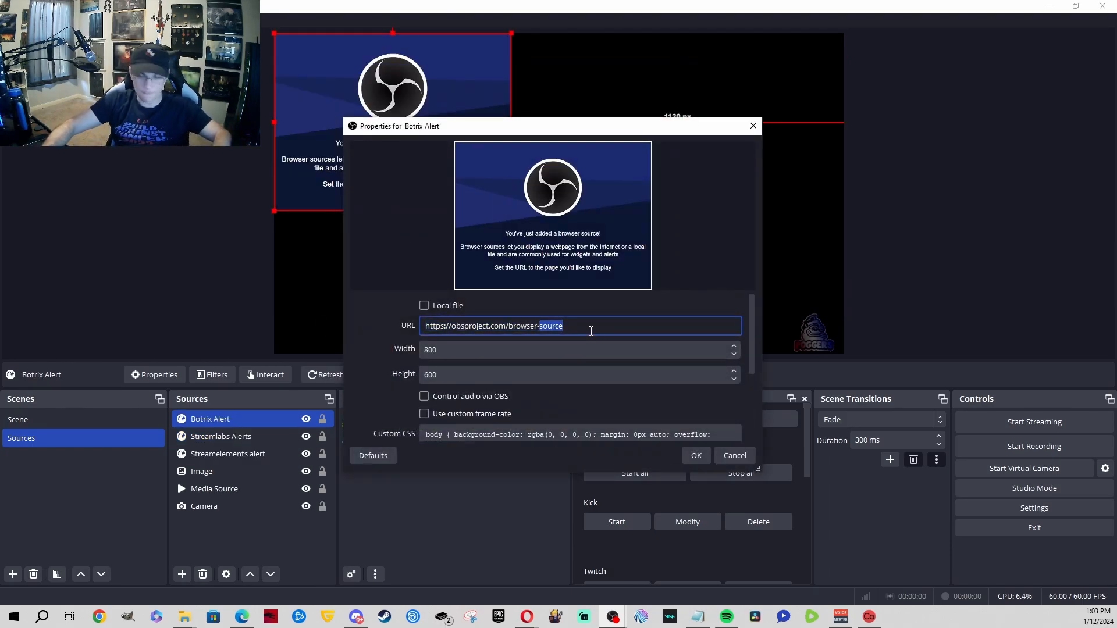
{"action": "key", "text": "ctrl+v"}
{"action": "key", "text": "Right"}
{"action": "key", "text": "ctrl+shift+Left"}
{"action": "key", "text": "ctrl+shift+Left"}
{"action": "key", "text": "ctrl+shift+Left"}
{"action": "key", "text": "ctrl+shift+Left"}
{"action": "key", "text": "ctrl+shift+Left"}
{"action": "key", "text": "ctrl+shift+Left"}
{"action": "key", "text": "ctrl+shift+Left"}
{"action": "key", "text": "ctrl+shift+Left"}
{"action": "key", "text": "ctrl+shift+Left"}
{"action": "key", "text": "ctrl+shift+Left"}
{"action": "key", "text": "ctrl+shift+Left"}
{"action": "key", "text": "ctrl+shift+Left"}
{"action": "key", "text": "ctrl+shift+Left"}
{"action": "key", "text": "ctrl+shift+Left"}
{"action": "key", "text": "ctrl+shift+Left"}
{"action": "key", "text": "ctrl+shift+Left"}
{"action": "key", "text": "ctrl+shift+Left"}
{"action": "key", "text": "ctrl+shift+Left"}
{"action": "key", "text": "ctrl+shift+Left"}
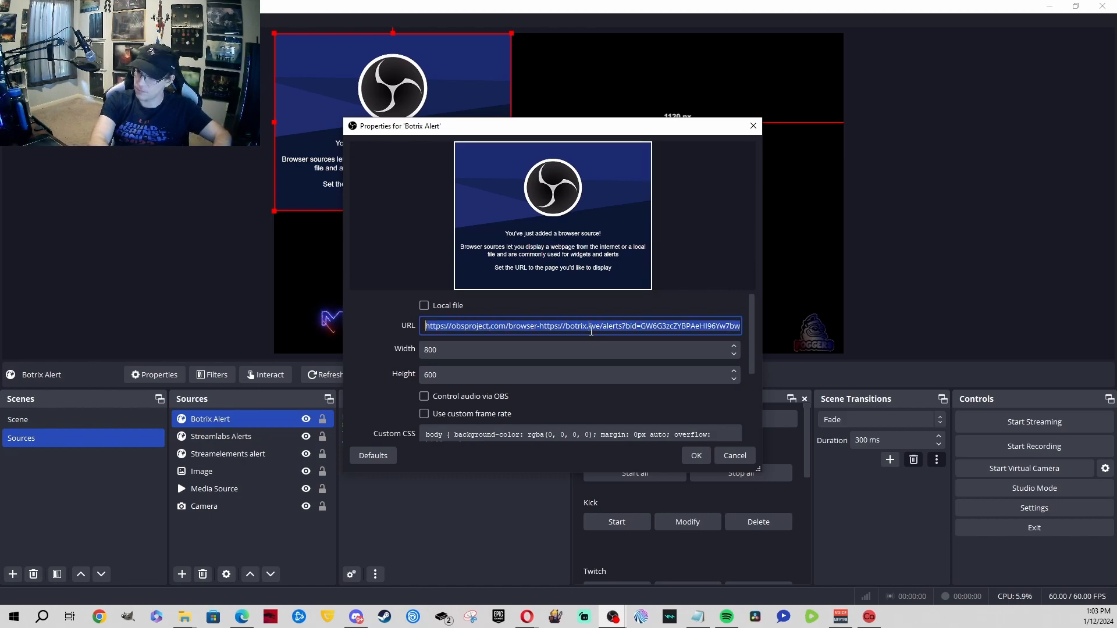
{"action": "key", "text": "BackSpace"}
{"action": "key", "text": "ctrl+v"}
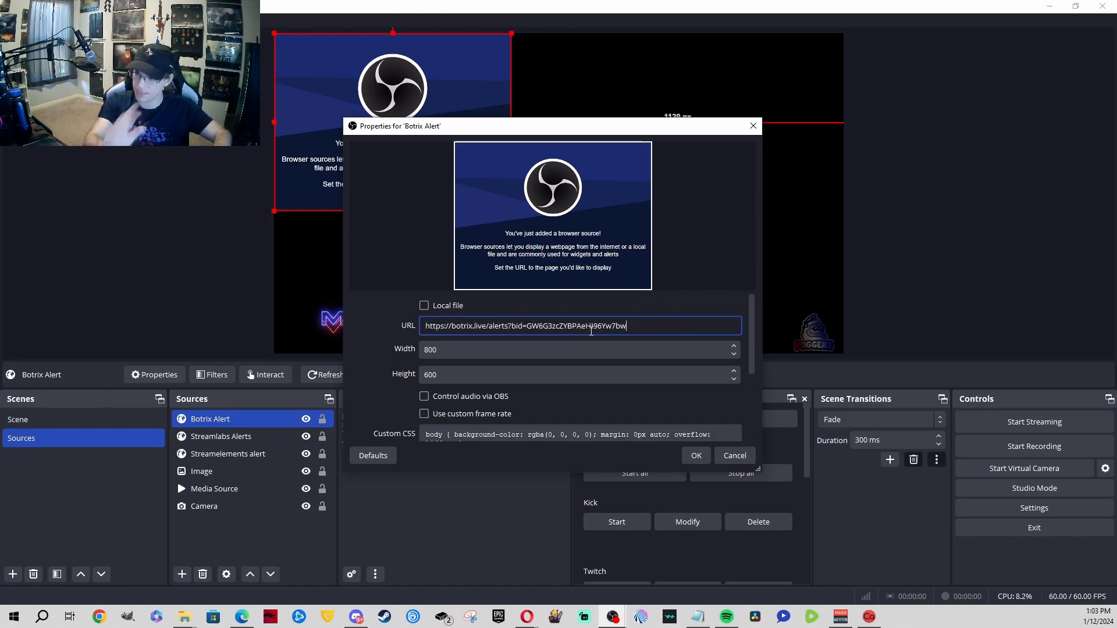
{"action": "scroll", "coordinate": [624, 332], "scroll_direction": "down", "scroll_amount": 5}
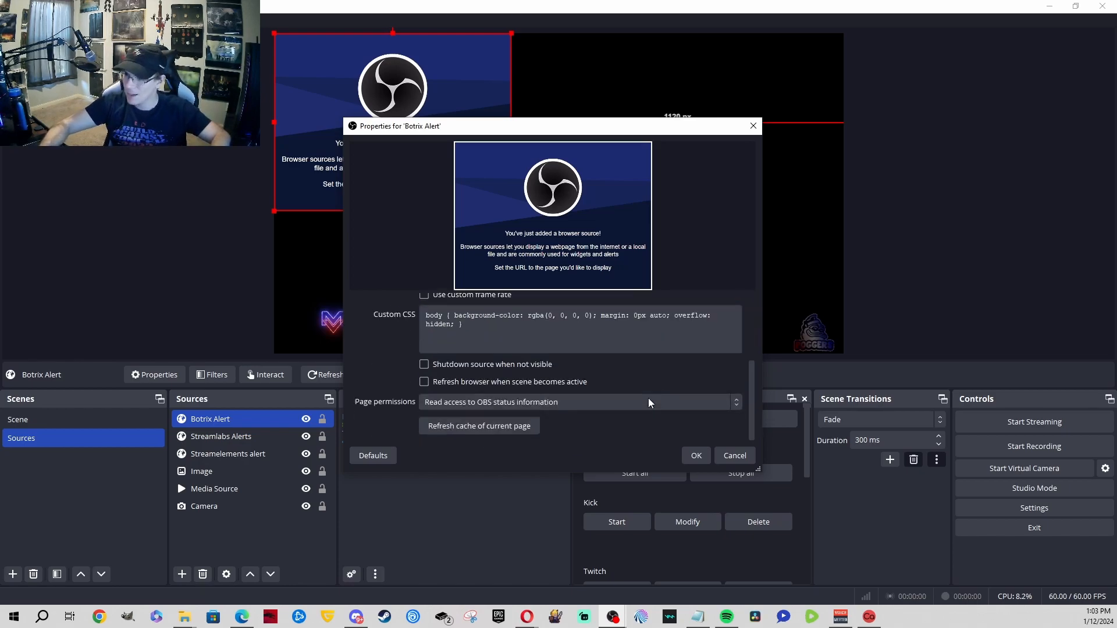
{"action": "left_click", "coordinate": [555, 385]}
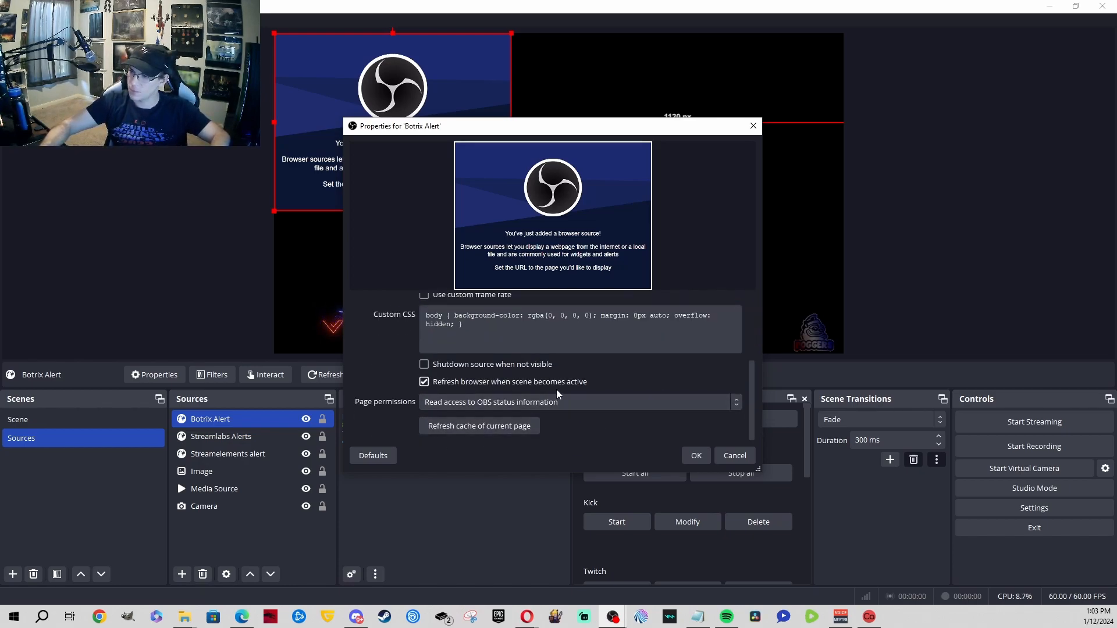
{"action": "left_click", "coordinate": [696, 455]}
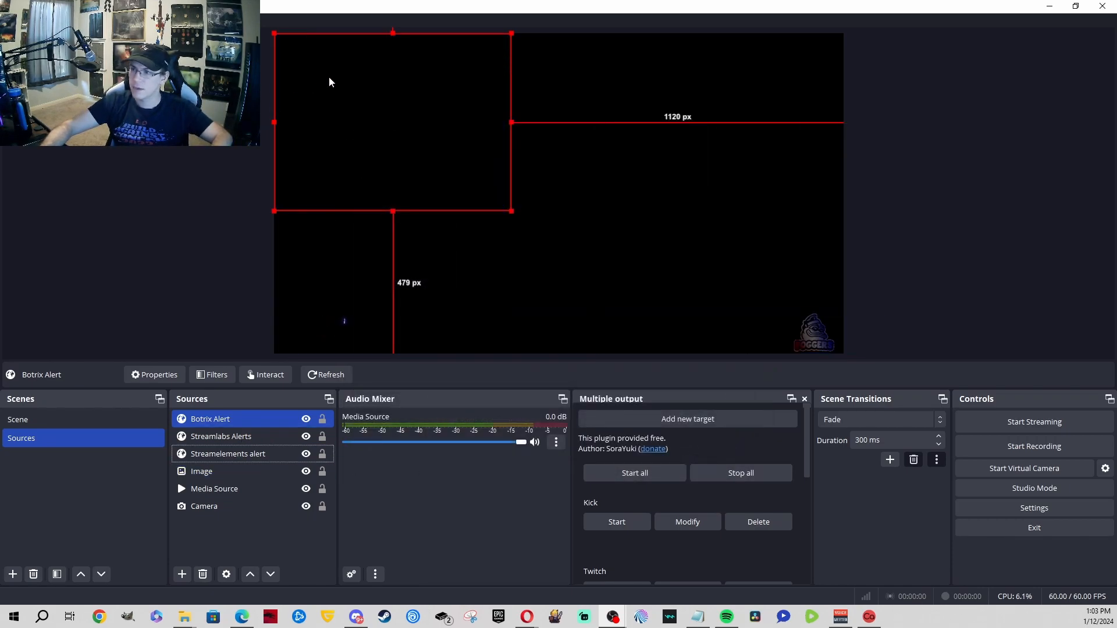
{"action": "left_click", "coordinate": [674, 115]}
Step: Snap the BotRix browser to the right half and move the un-maximized OBS window left
{"action": "left_click", "coordinate": [374, 303]}
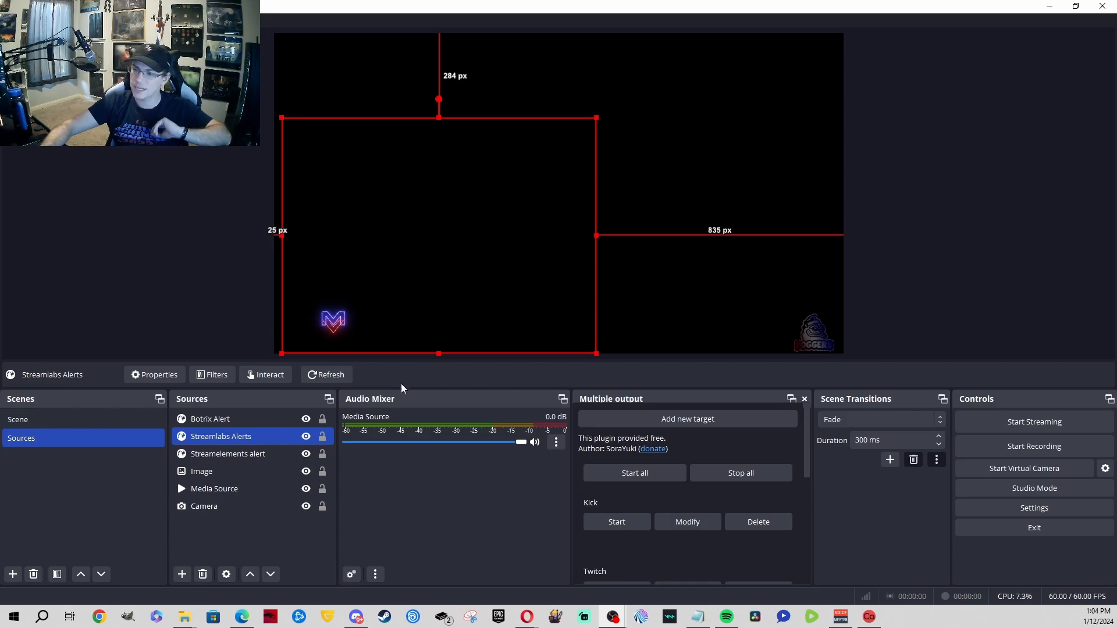
{"action": "mouse_move", "coordinate": [518, 623]}
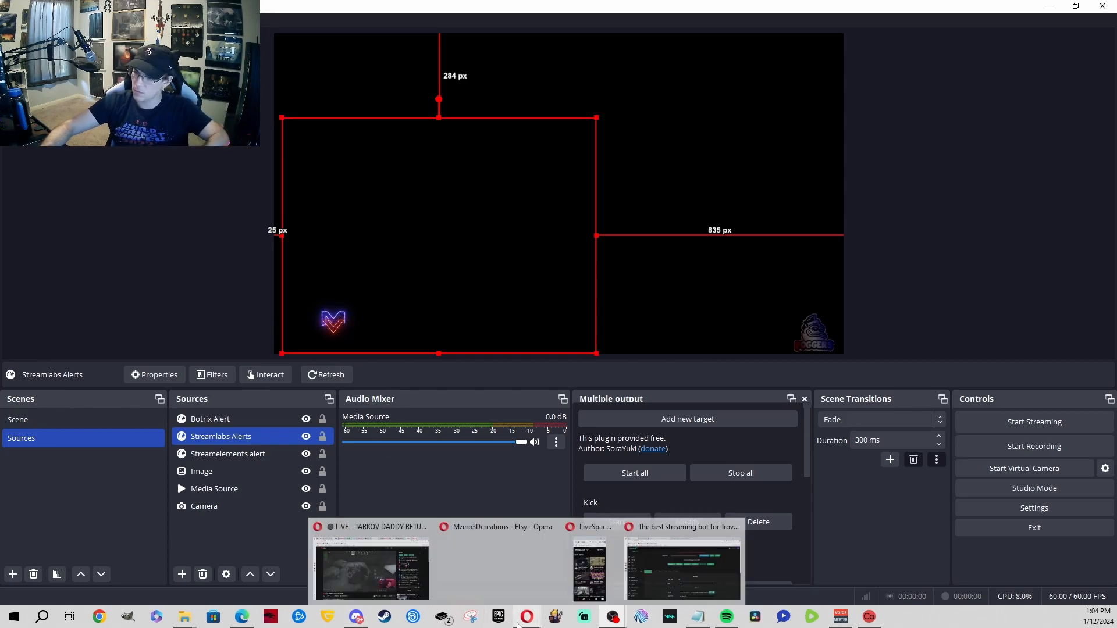
{"action": "left_click", "coordinate": [682, 567]}
{"action": "left_click_drag", "start_coordinate": [663, 12], "coordinate": [1116, 194]}
{"action": "left_click_drag", "start_coordinate": [301, 8], "coordinate": [11, 23]}
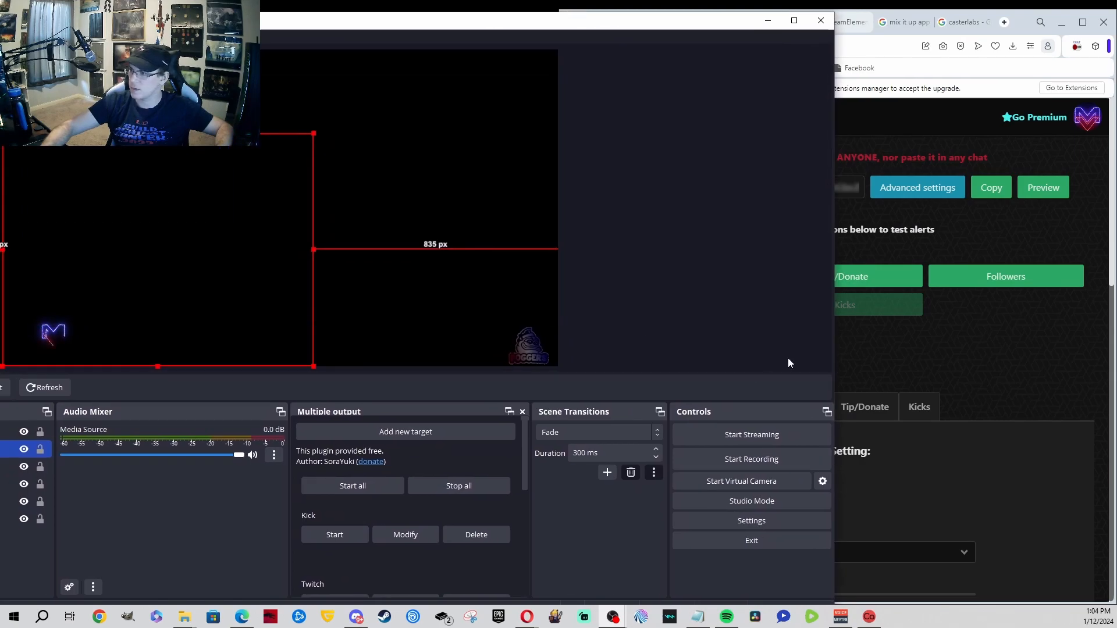
{"action": "left_click", "coordinate": [964, 356]}
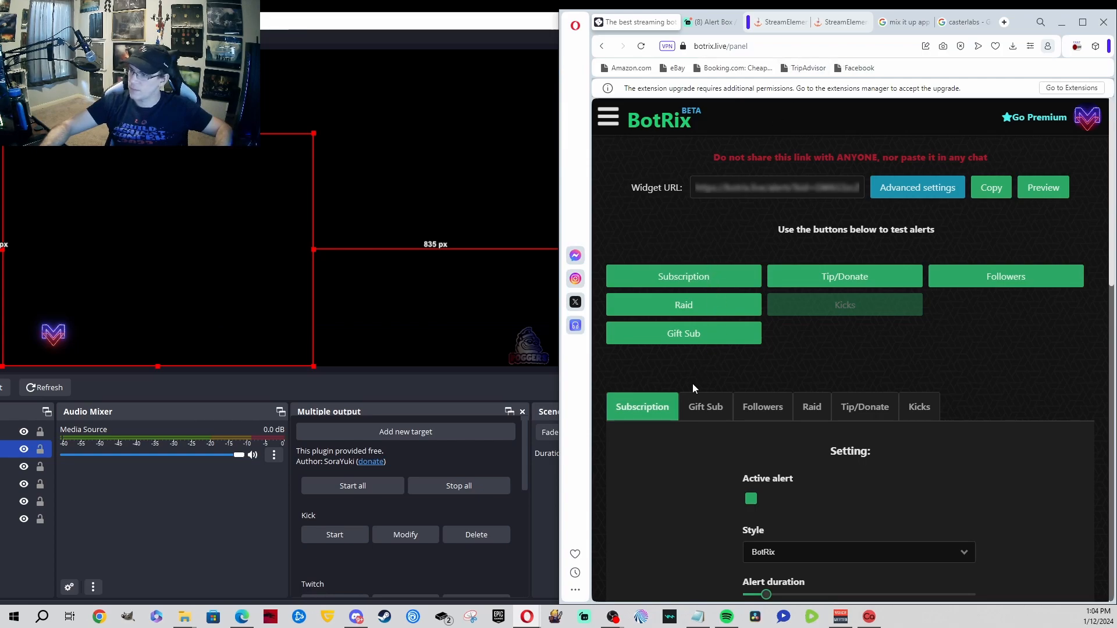
Step: Trigger two BotRix test subscription alerts, then a follower and a raid alert, checking the OBS preview
{"action": "scroll", "coordinate": [845, 361], "scroll_direction": "down", "scroll_amount": 2}
{"action": "scroll", "coordinate": [846, 362], "scroll_direction": "down", "scroll_amount": 8}
{"action": "scroll", "coordinate": [845, 361], "scroll_direction": "up", "scroll_amount": 2}
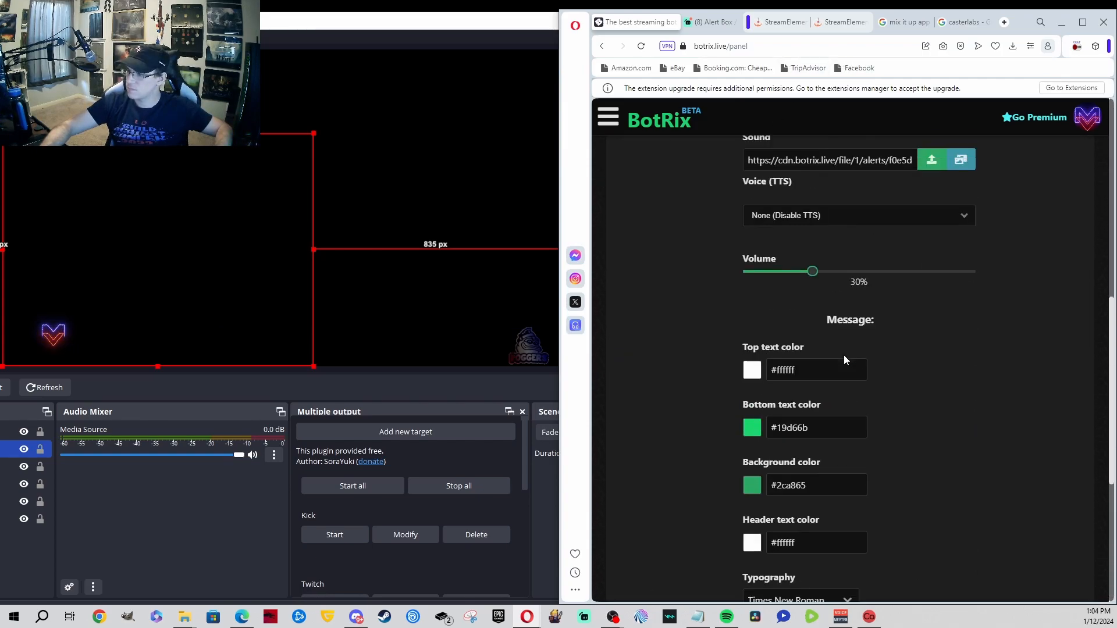
{"action": "scroll", "coordinate": [845, 362], "scroll_direction": "down", "scroll_amount": 5}
{"action": "scroll", "coordinate": [845, 361], "scroll_direction": "up", "scroll_amount": 12}
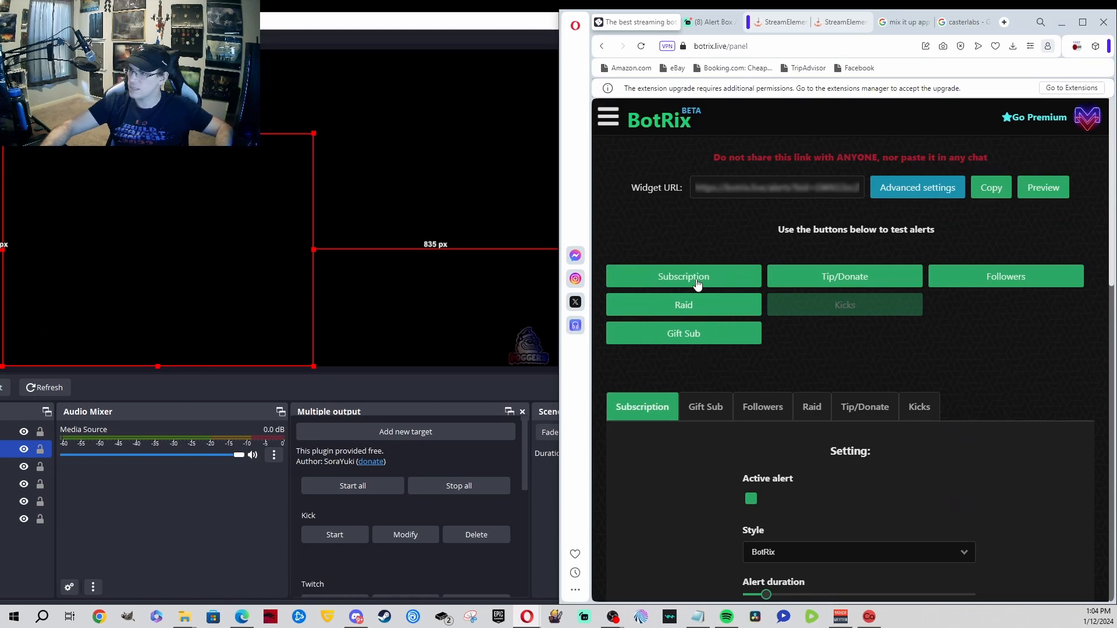
{"action": "left_click", "coordinate": [697, 281]}
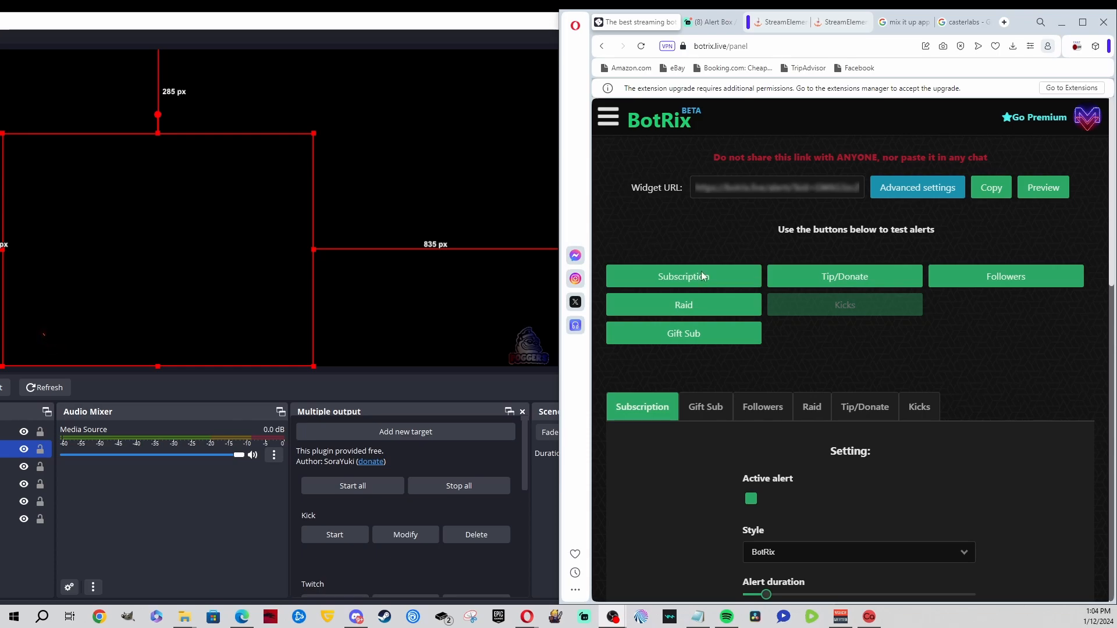
{"action": "left_click", "coordinate": [719, 283]}
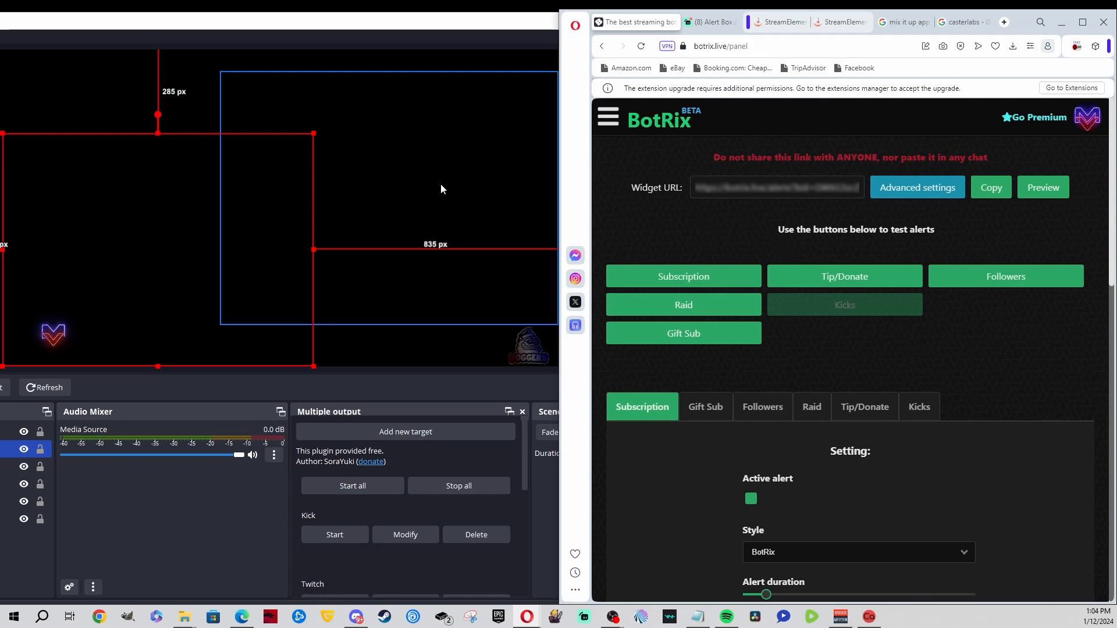
{"action": "left_click", "coordinate": [370, 51]}
{"action": "left_click", "coordinate": [1009, 245]}
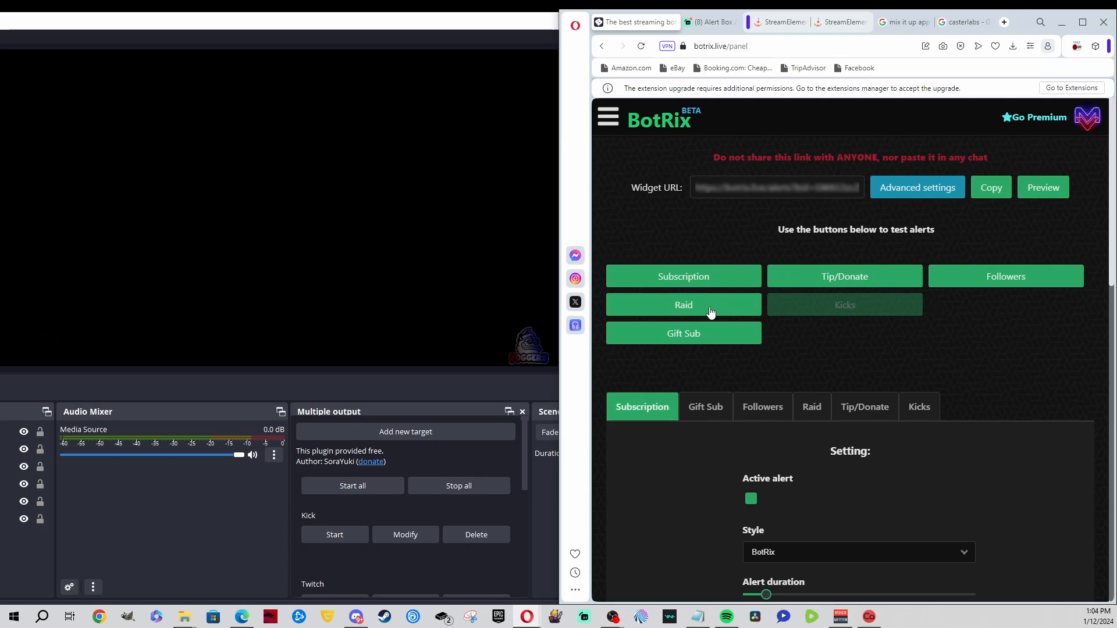
{"action": "left_click", "coordinate": [993, 284]}
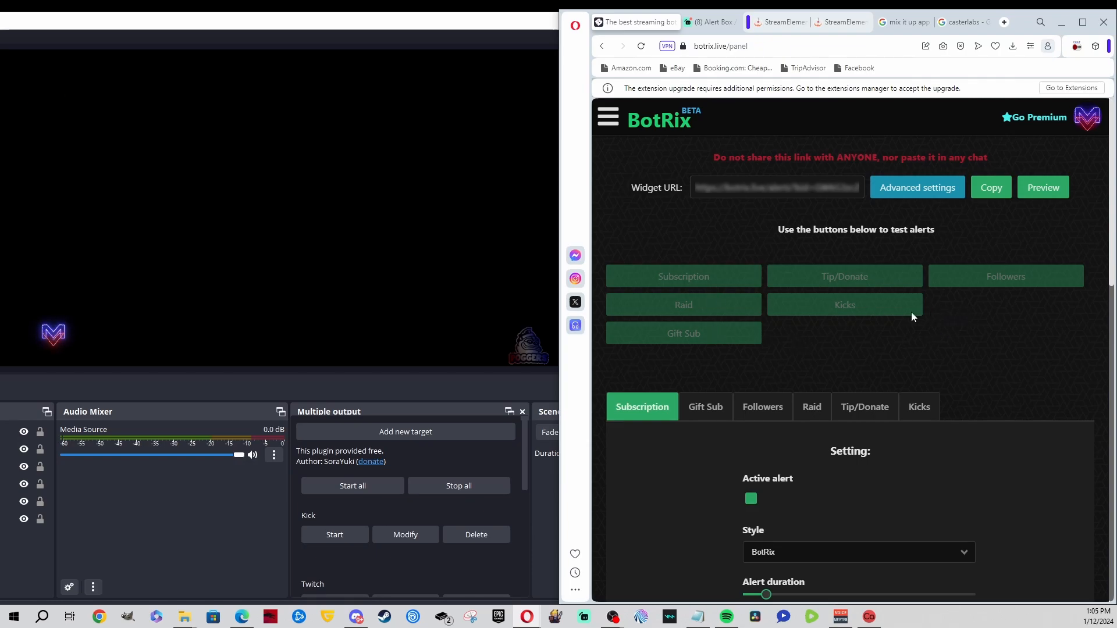
{"action": "left_click", "coordinate": [725, 315]}
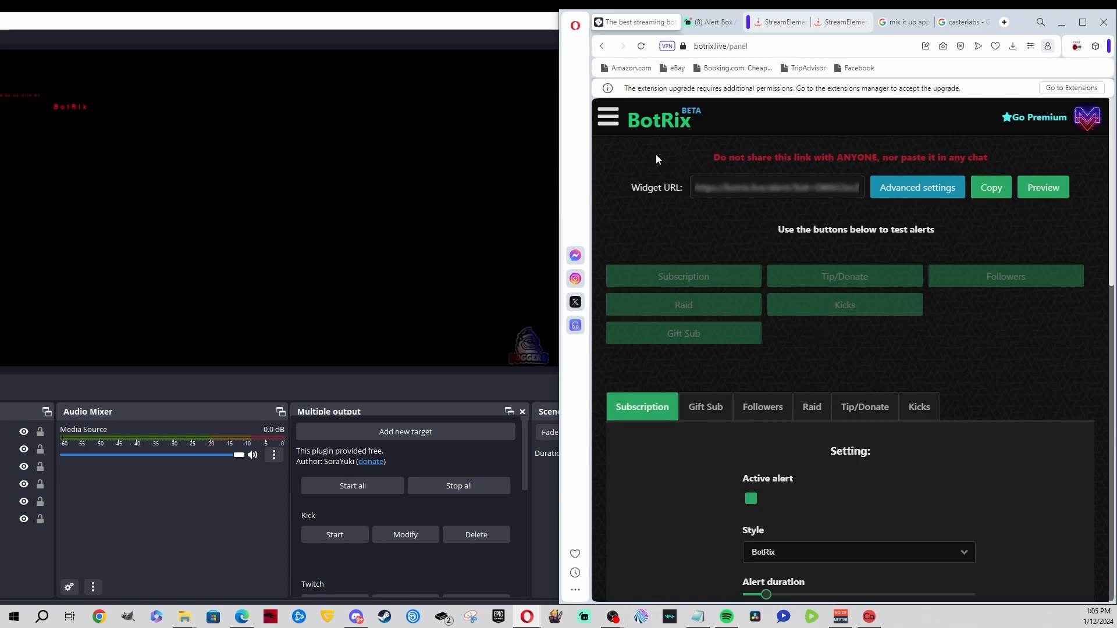
Step: From the Streamlabs Alert Box page, fire Test Follow, Test Subscription, Test Bits and Test Raids
{"action": "left_click", "coordinate": [701, 22]}
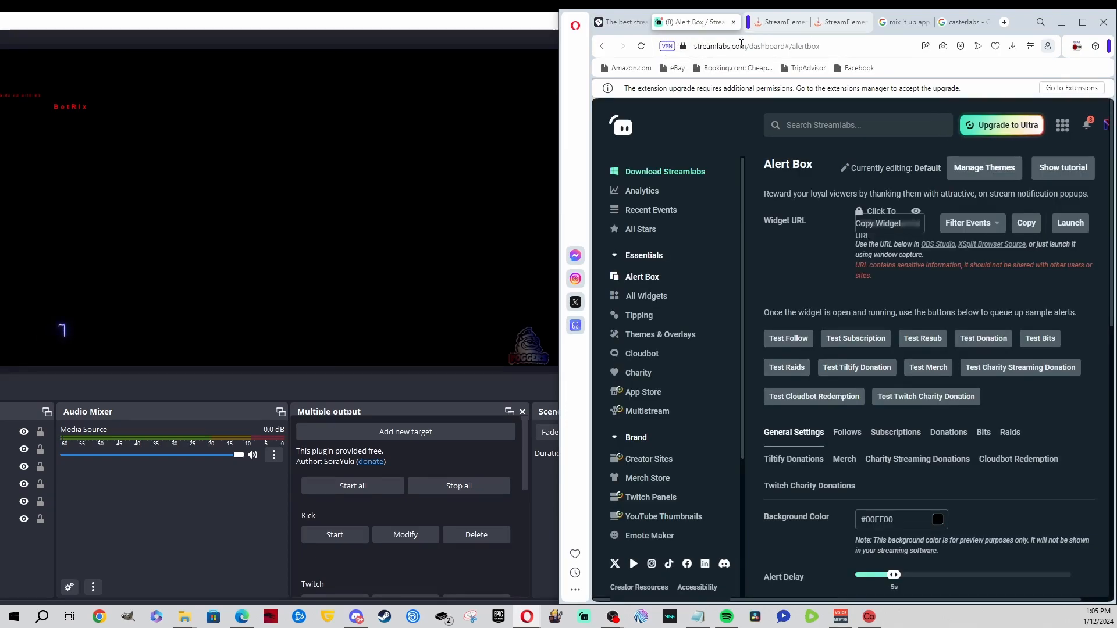
{"action": "left_click", "coordinate": [789, 339]}
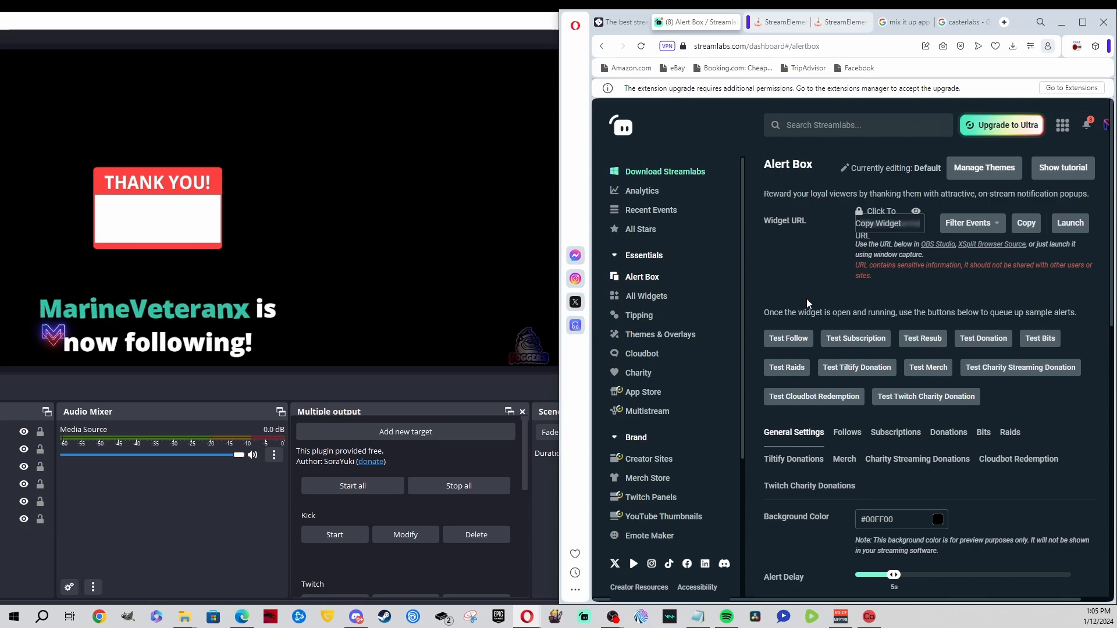
{"action": "left_click", "coordinate": [842, 339]}
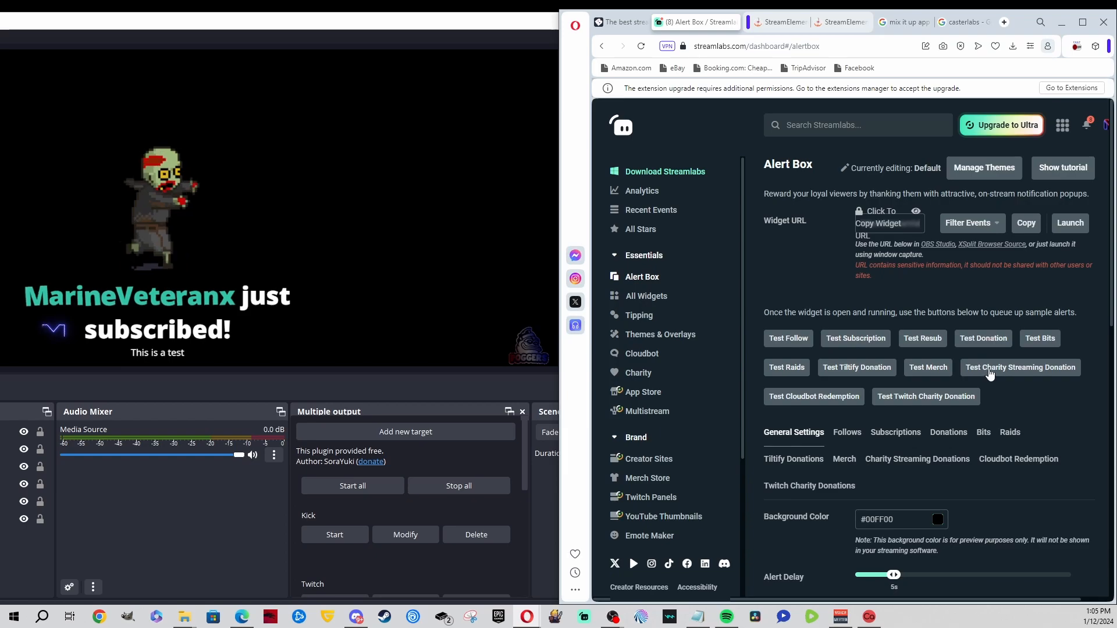
{"action": "left_click", "coordinate": [1035, 342]}
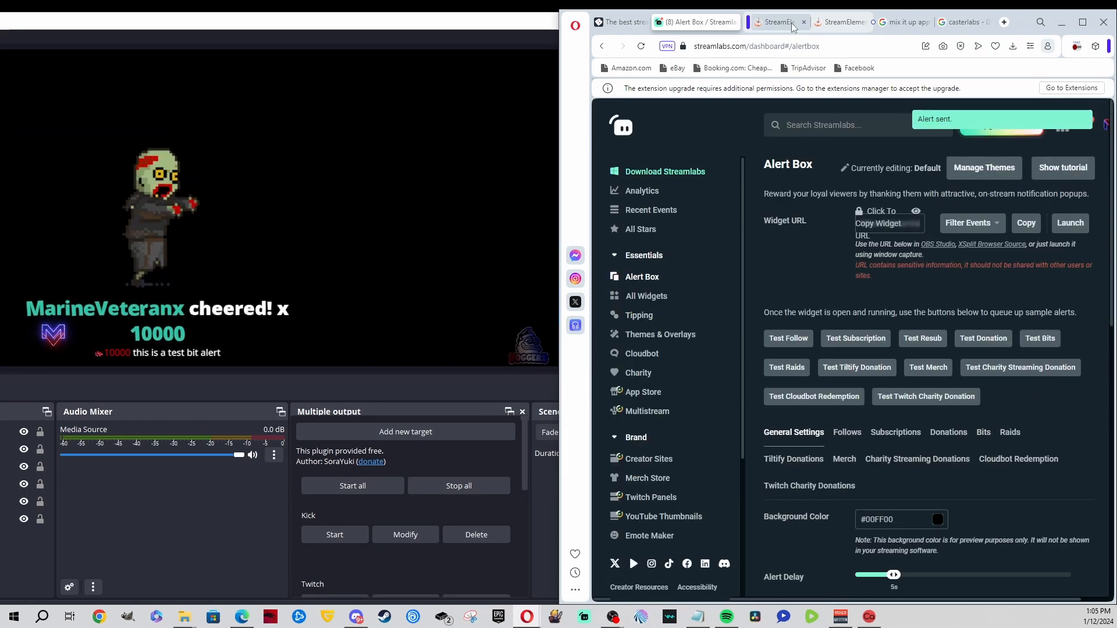
{"action": "mouse_move", "coordinate": [793, 26]}
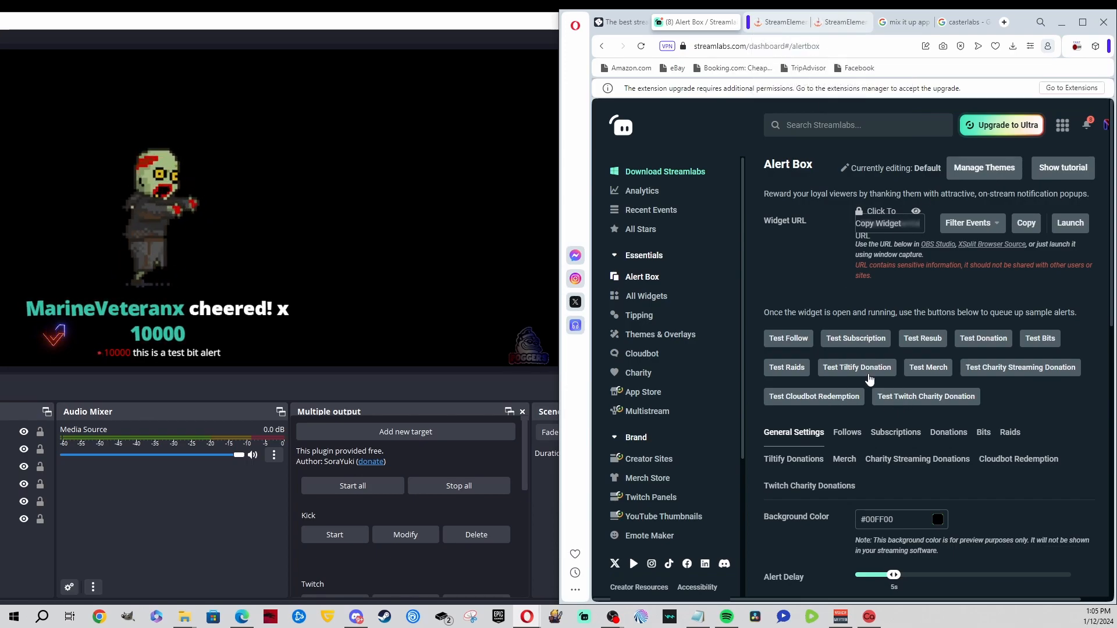
{"action": "left_click", "coordinate": [790, 375]}
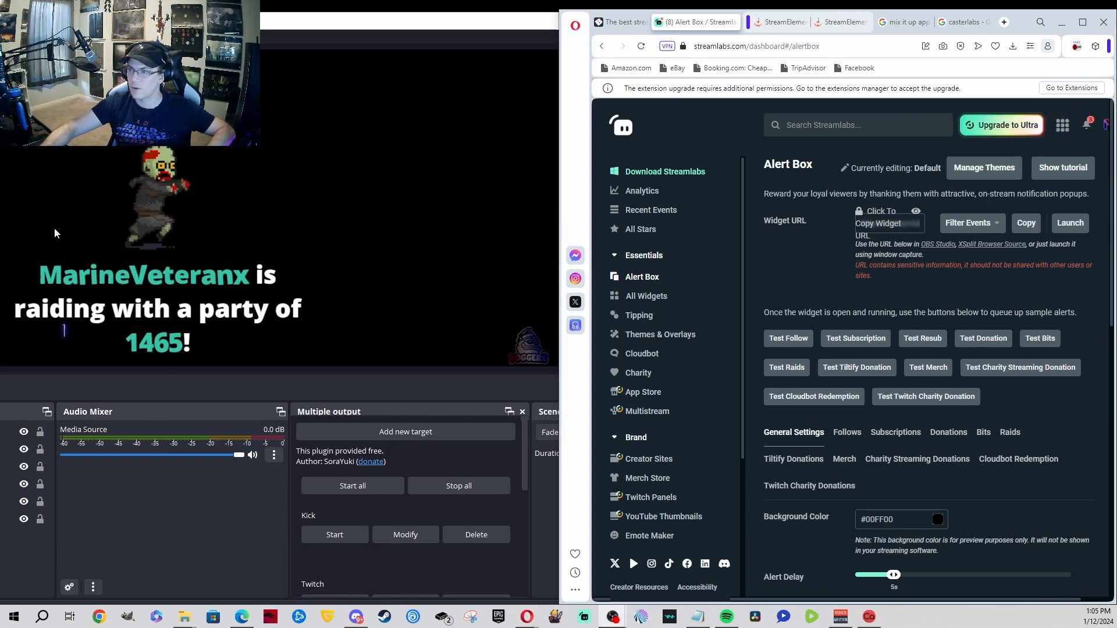
Step: Show the StreamElements Alert 1 editor maximized with its audio muted
{"action": "left_click", "coordinate": [826, 24]}
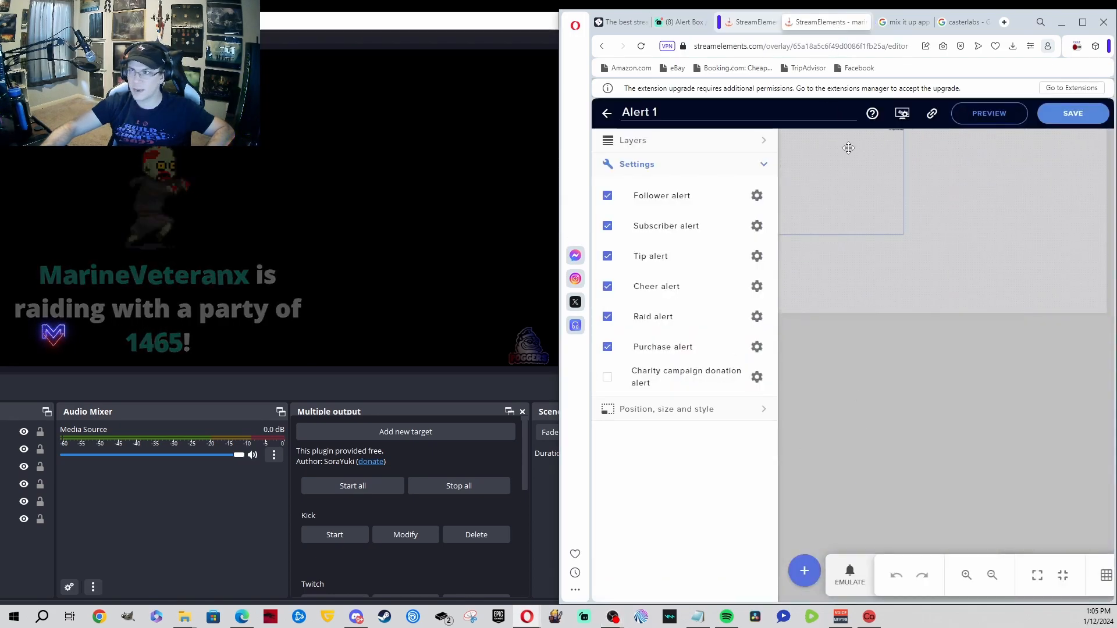
{"action": "double_click", "coordinate": [1022, 26]}
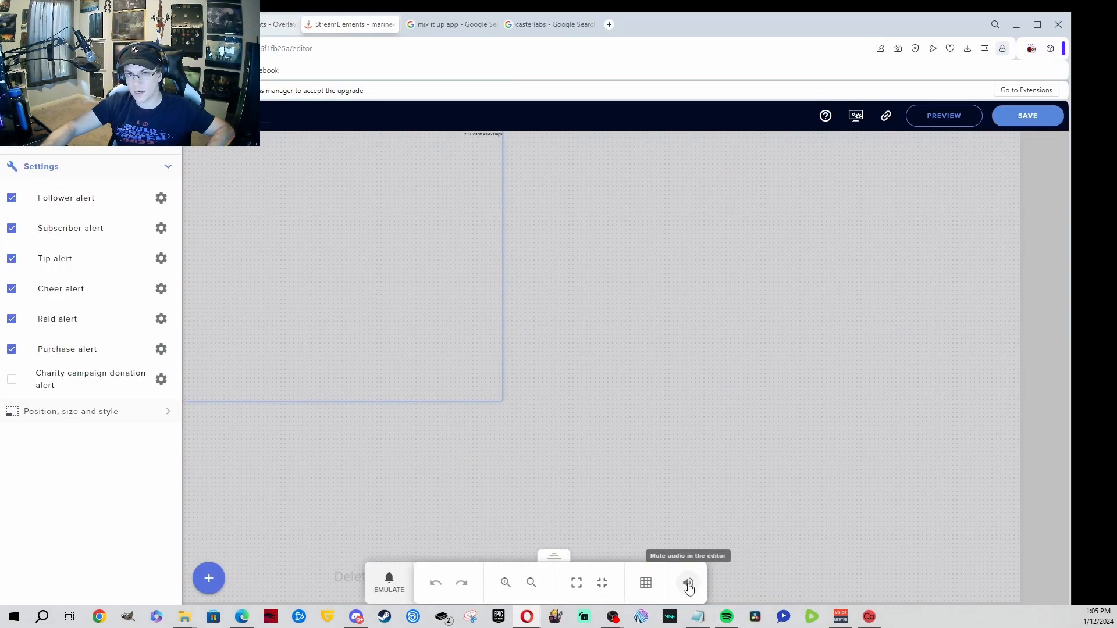
{"action": "left_click", "coordinate": [689, 587]}
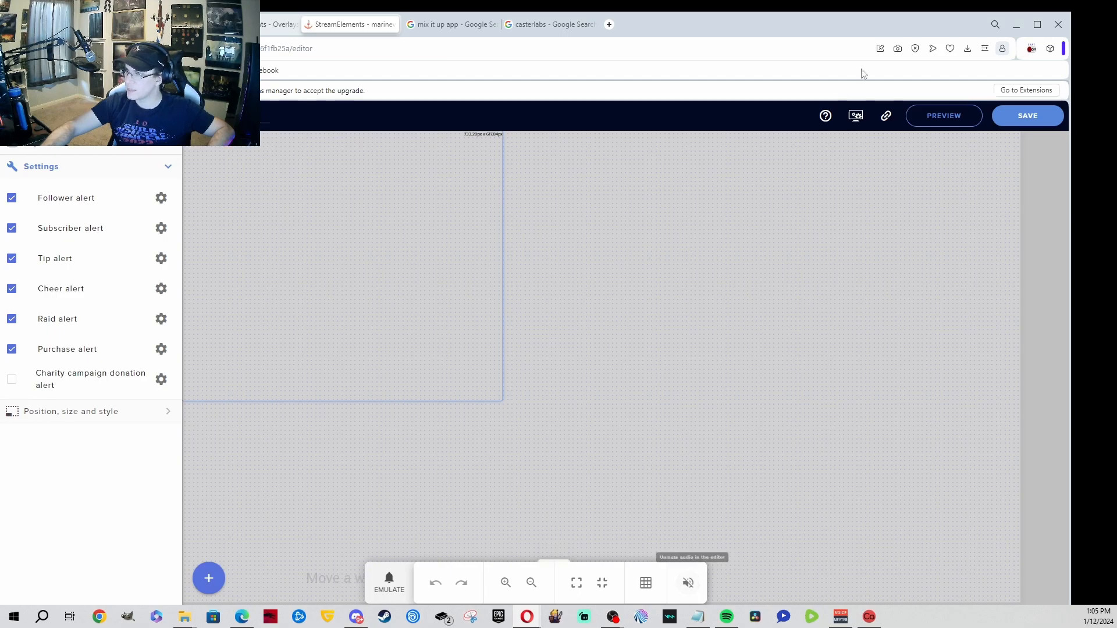
Step: Snap Opera to the right half of the screen with OBS on the left
{"action": "left_click_drag", "start_coordinate": [796, 20], "coordinate": [1110, 79]}
{"action": "left_click_drag", "start_coordinate": [1113, 79], "coordinate": [1114, 79]}
{"action": "left_click", "coordinate": [262, 124]}
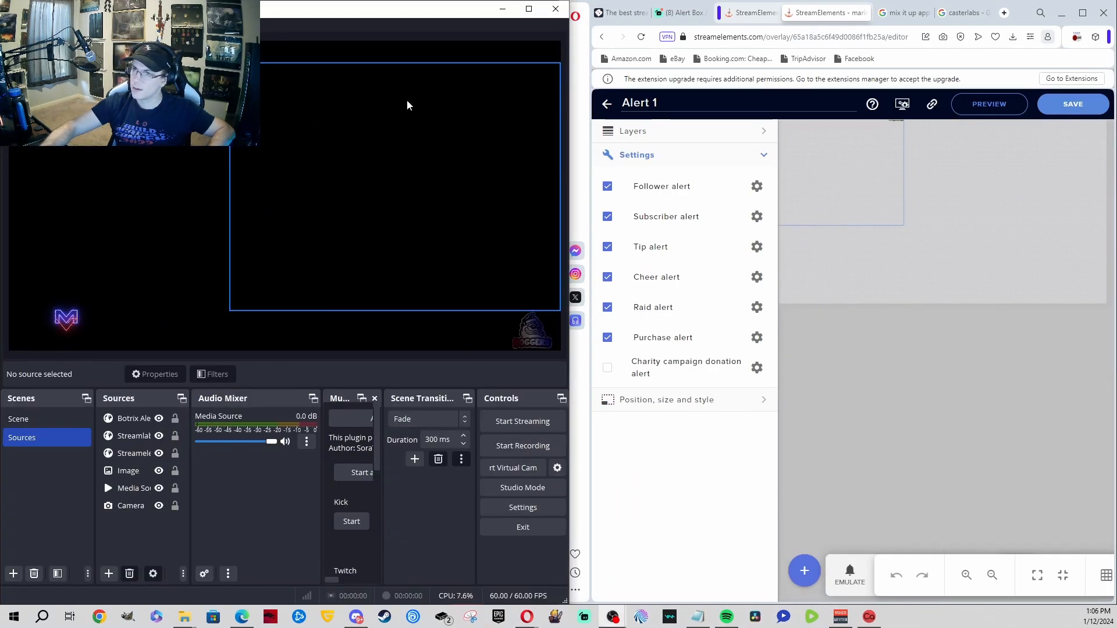
Step: Select the Streamelements source, emulate test alerts in its preview, then minimize Opera
{"action": "left_click", "coordinate": [452, 167]}
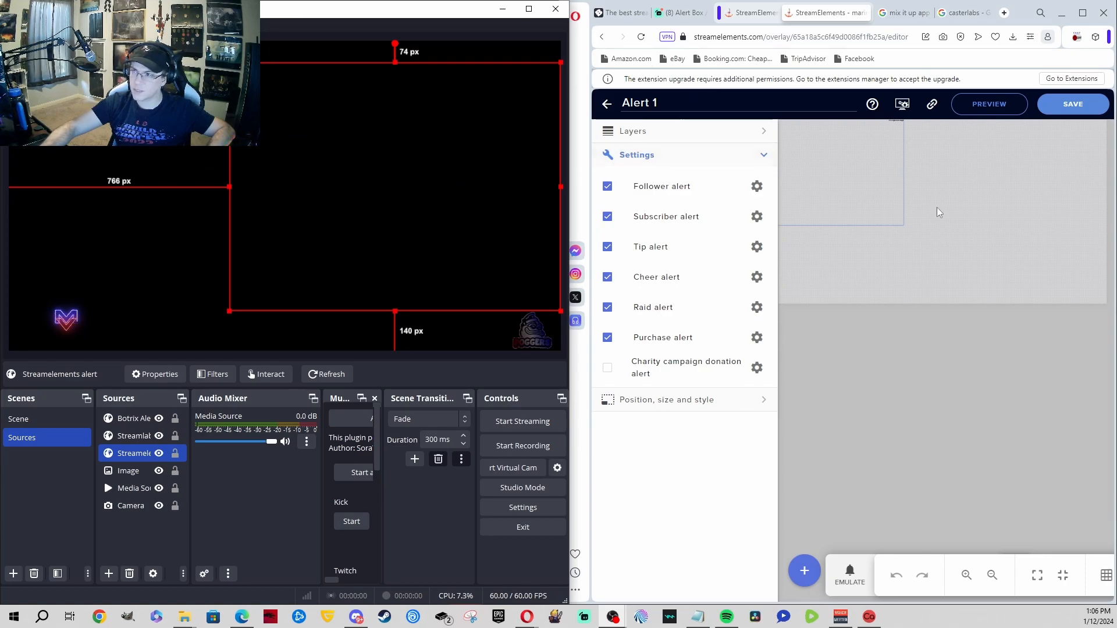
{"action": "left_click", "coordinate": [815, 421]}
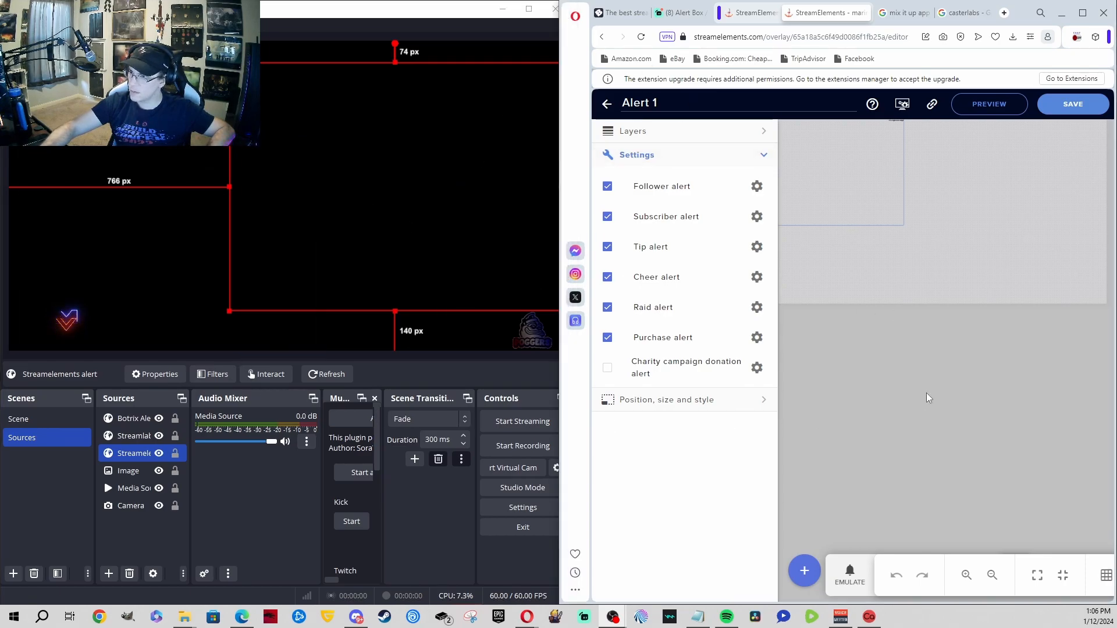
{"action": "left_click", "coordinate": [856, 584]}
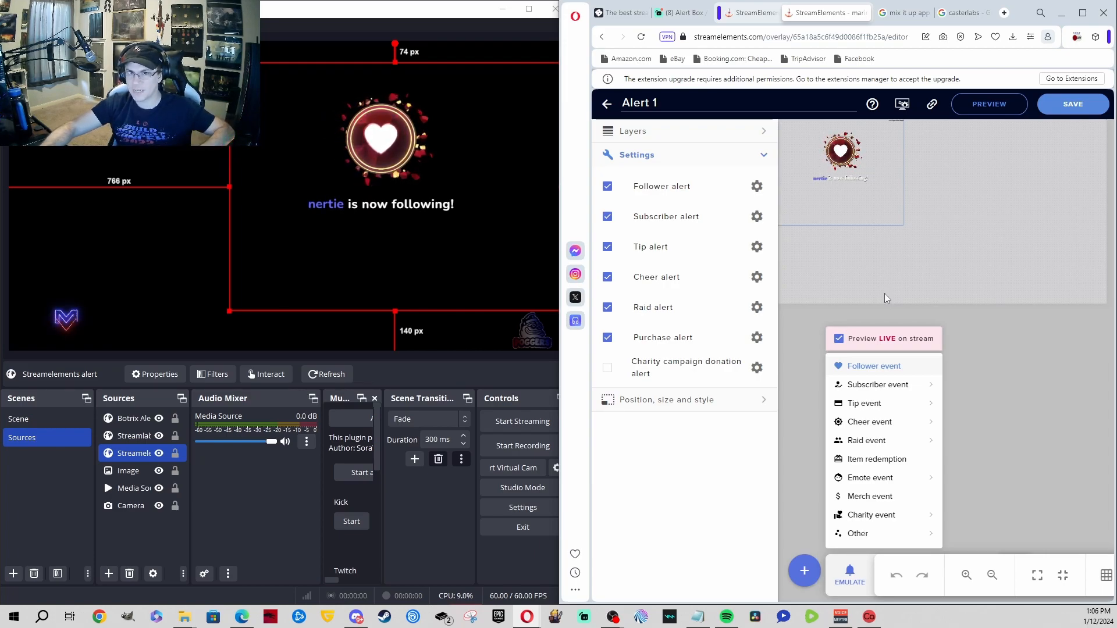
{"action": "mouse_move", "coordinate": [878, 384]}
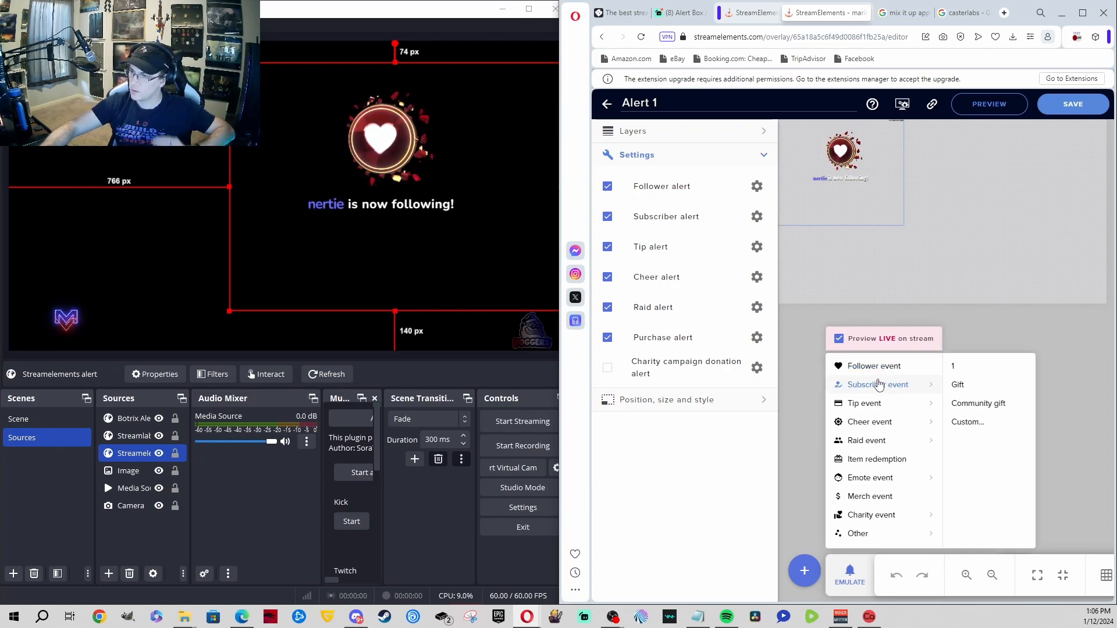
{"action": "left_click", "coordinate": [955, 371]}
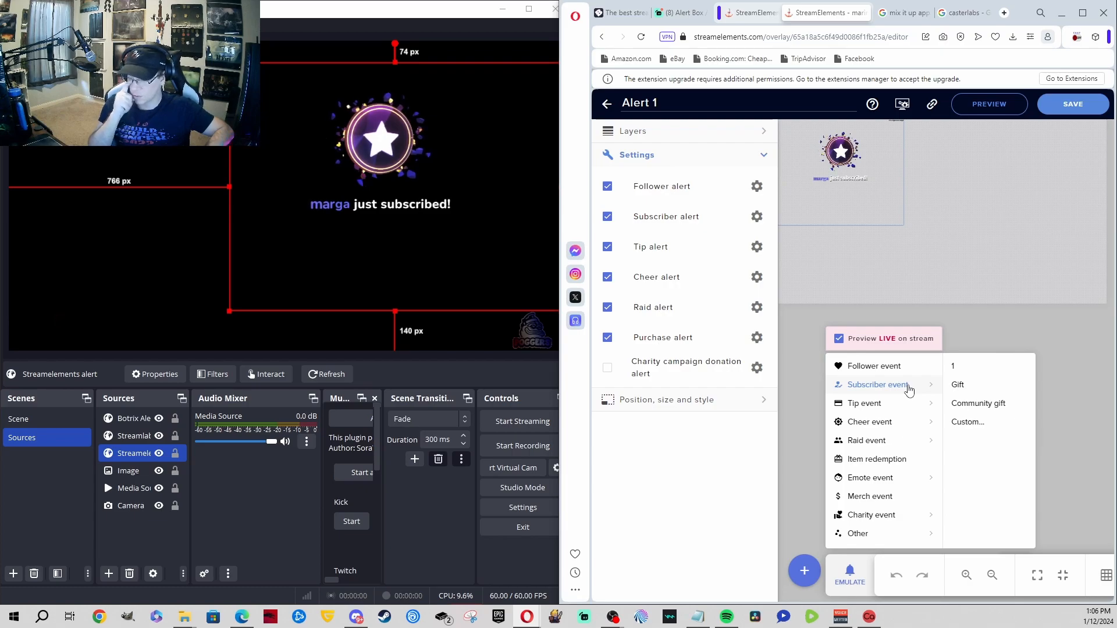
{"action": "mouse_move", "coordinate": [928, 400]}
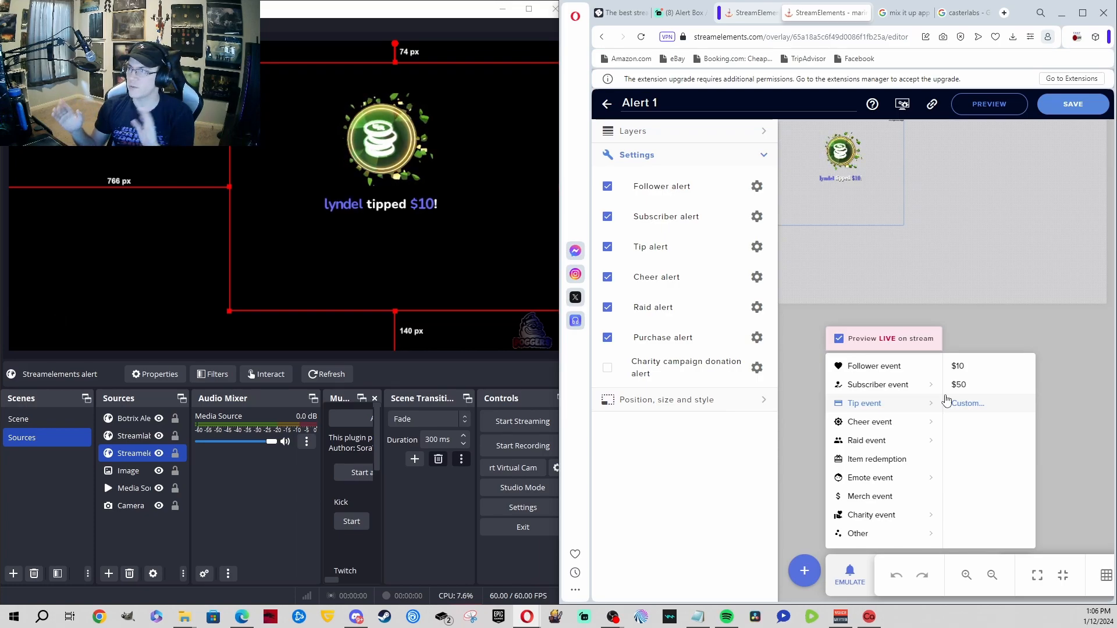
{"action": "mouse_move", "coordinate": [919, 420]}
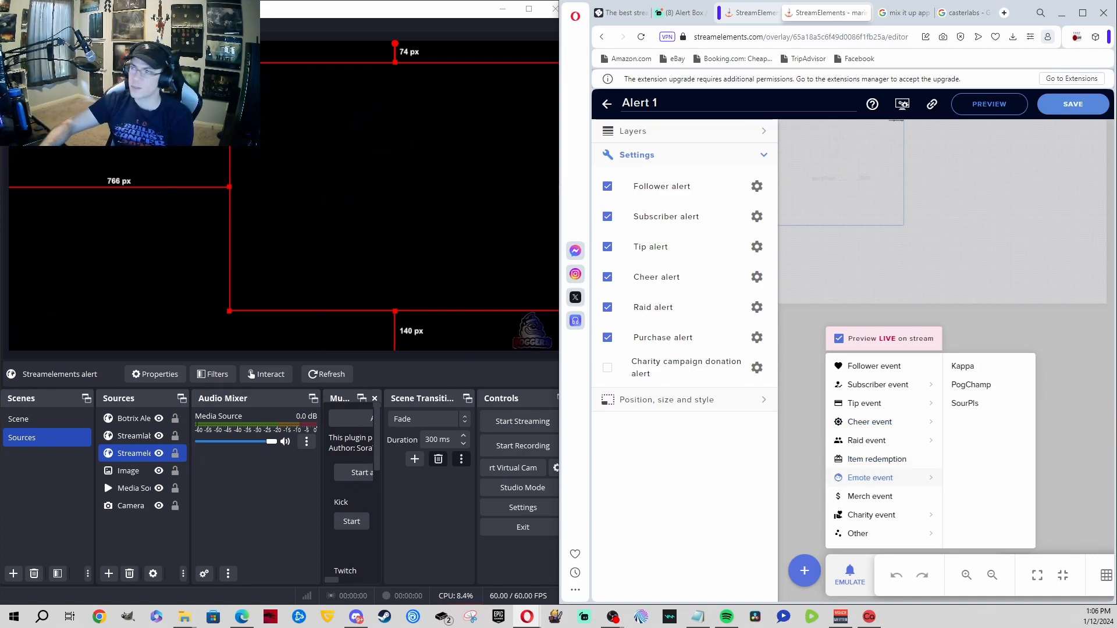
{"action": "left_click", "coordinate": [1058, 13]}
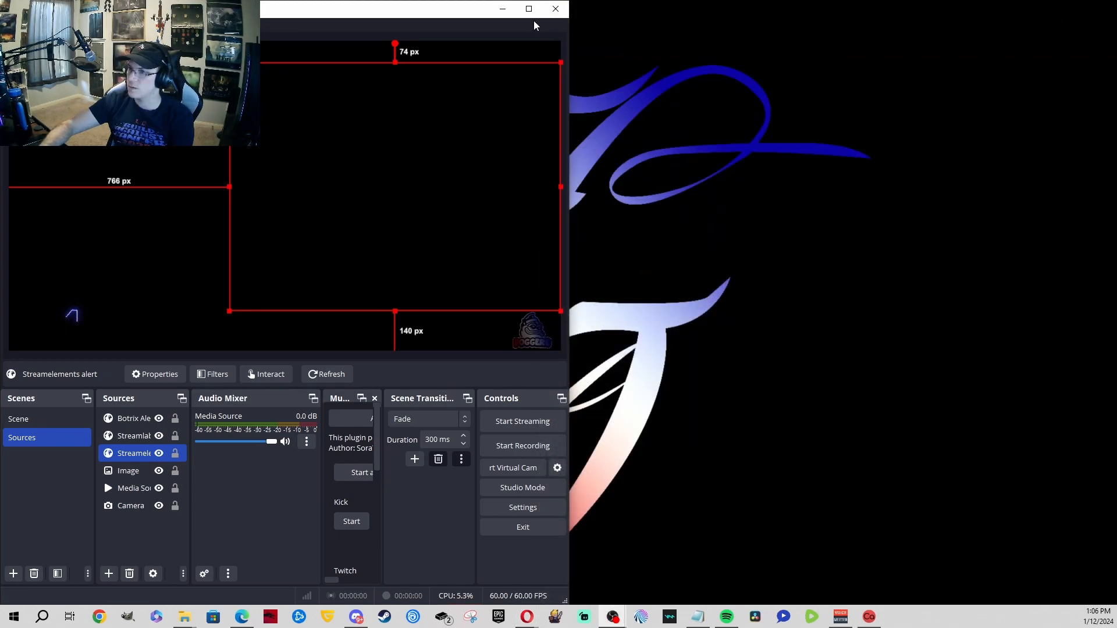
Step: Widen OBS, bring back Opera maximized, dismiss the Emulate menu and open a new tab
{"action": "left_click_drag", "start_coordinate": [463, 11], "coordinate": [912, 6]}
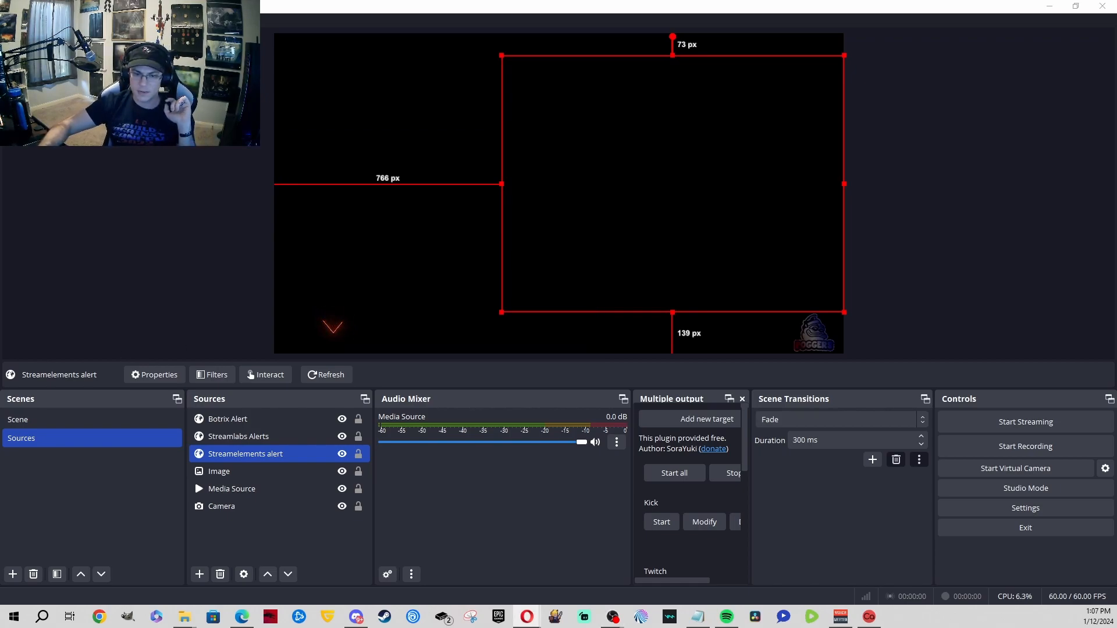
{"action": "key", "text": "alt+Tab"}
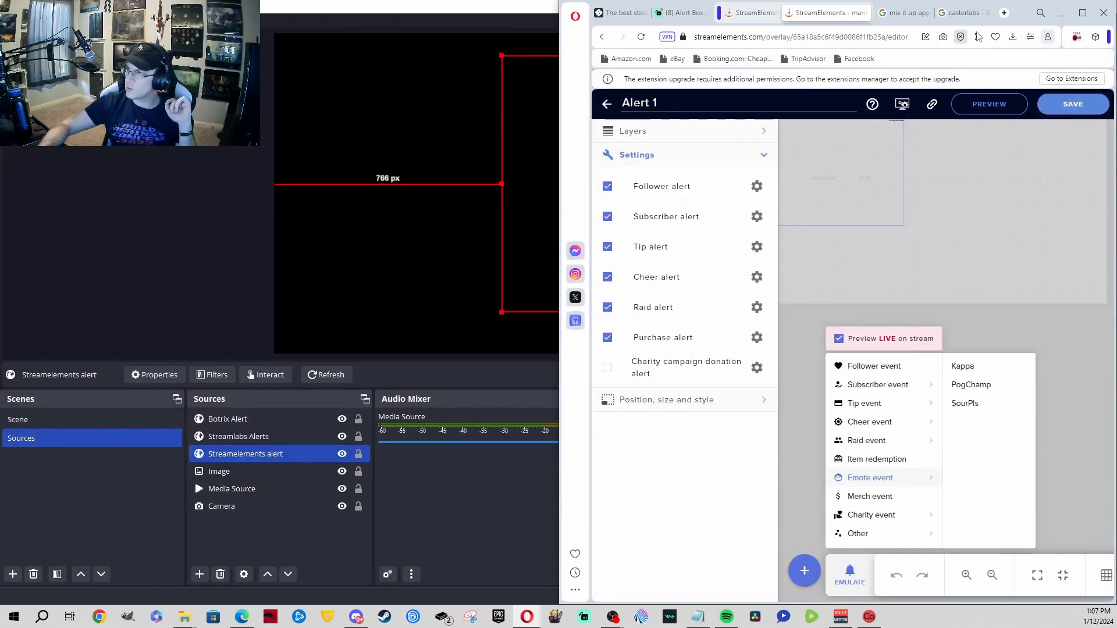
{"action": "left_click", "coordinate": [1082, 13]}
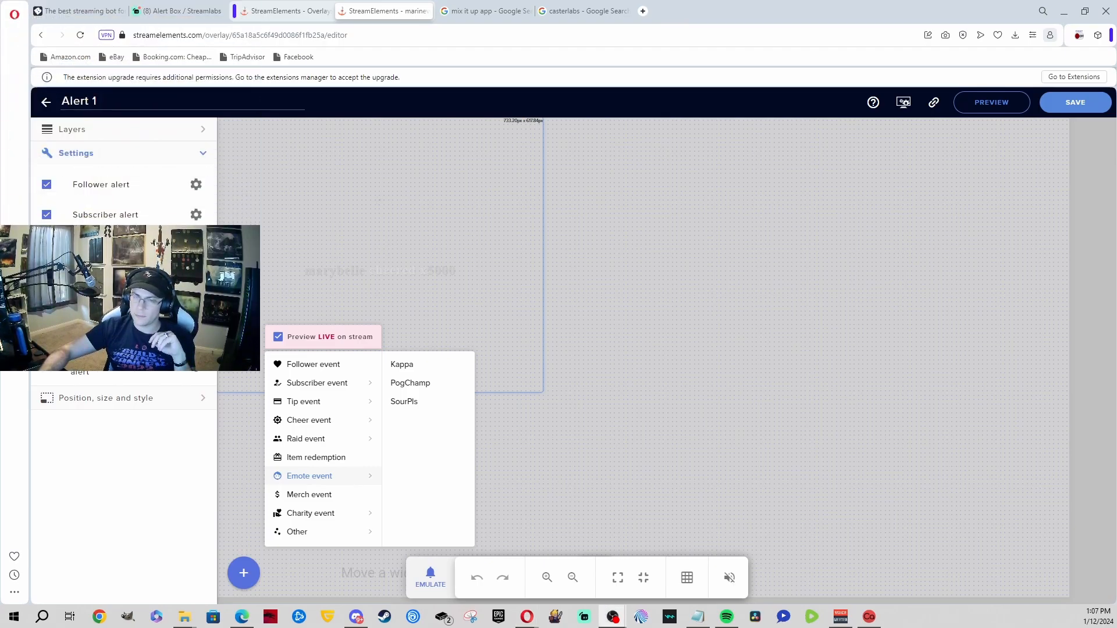
{"action": "left_click", "coordinate": [639, 244]}
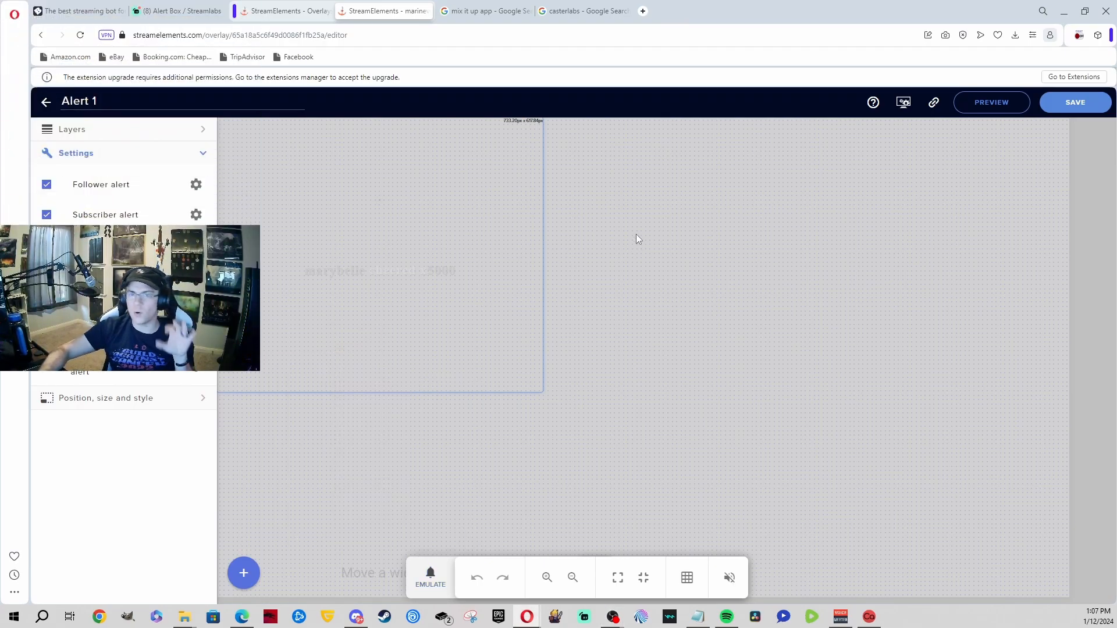
{"action": "left_click", "coordinate": [642, 12]}
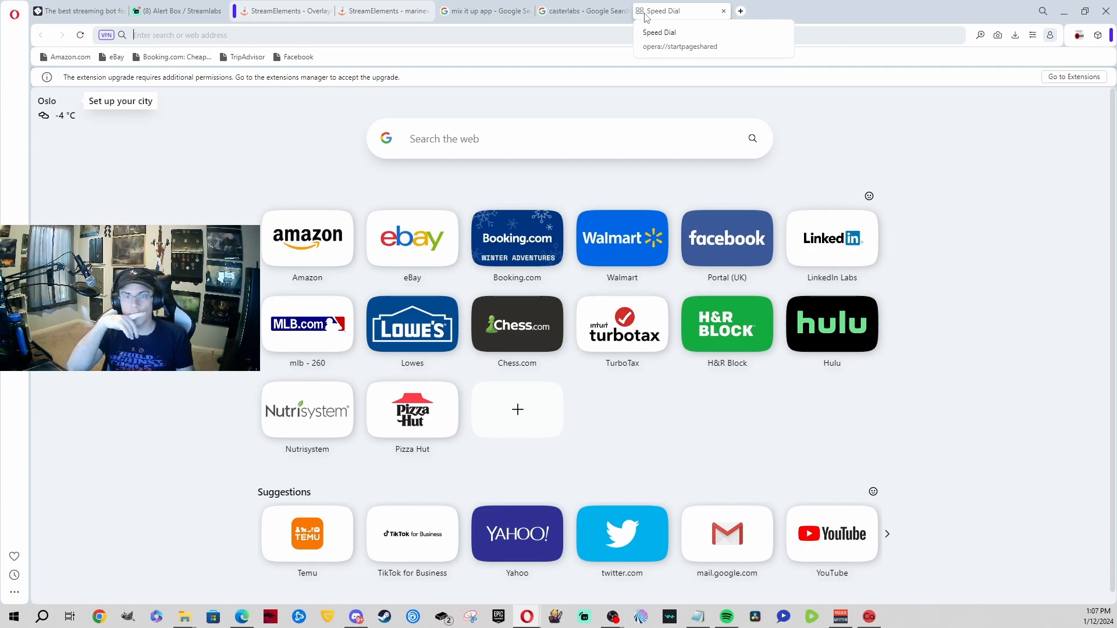
Step: Go to restream.io and submit its sign-up form with the saved e-mail and a password
{"action": "type", "text": "restrea"}
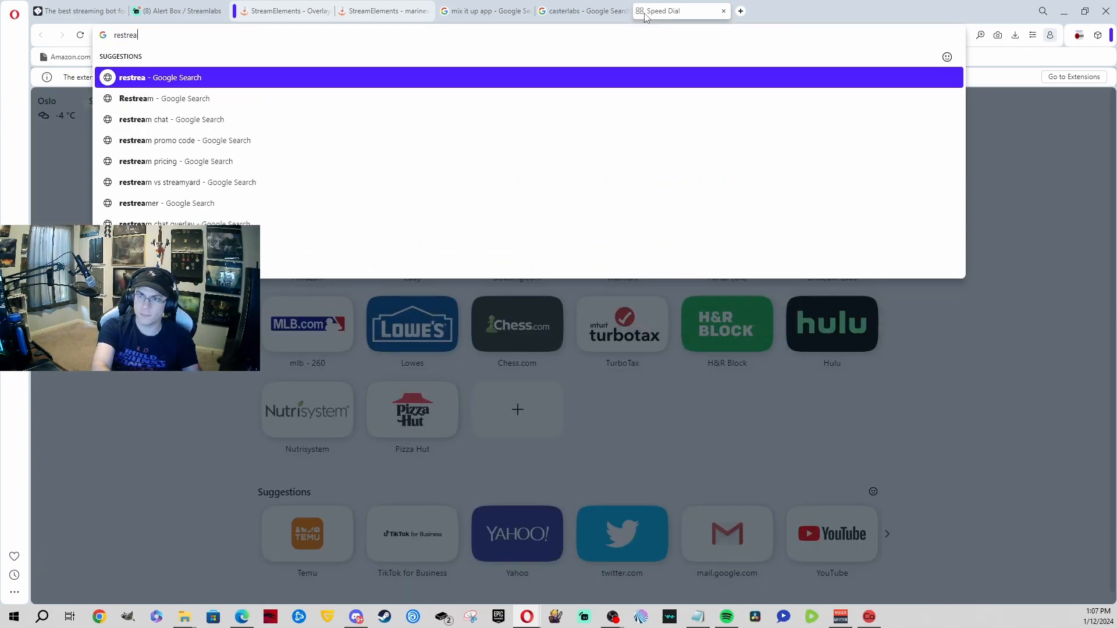
{"action": "type", "text": "m.io"}
{"action": "key", "text": "Return"}
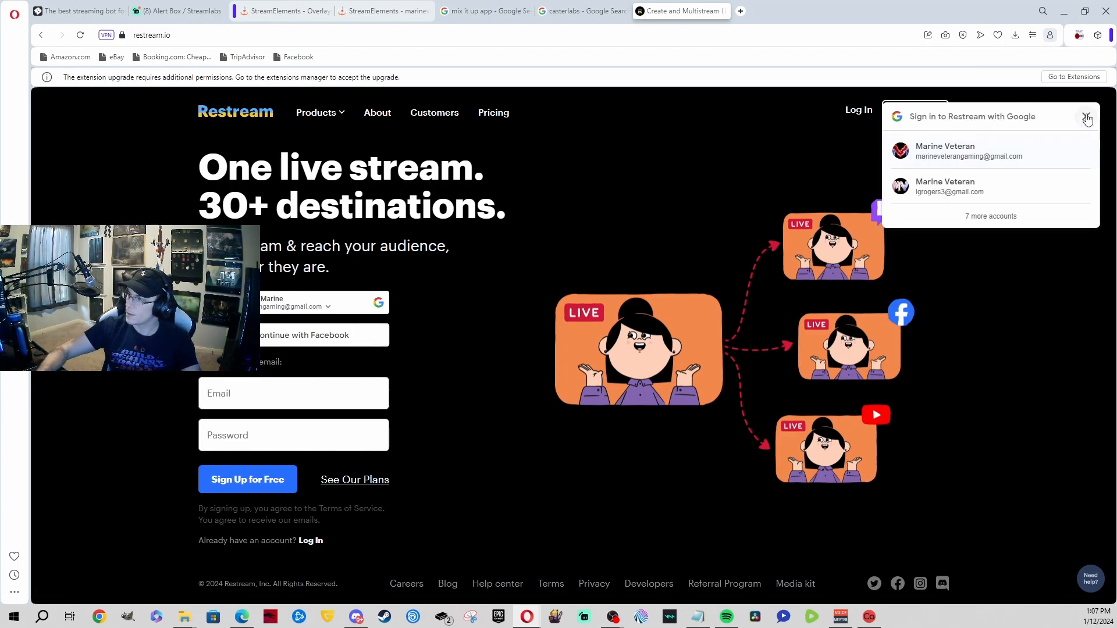
{"action": "left_click", "coordinate": [1085, 118]}
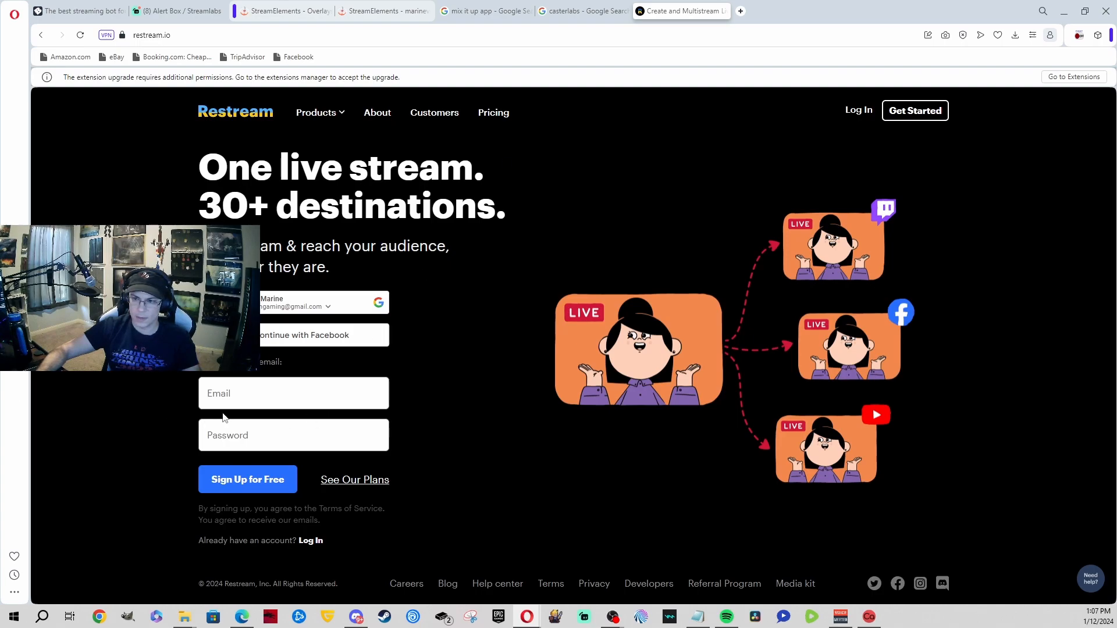
{"action": "left_click", "coordinate": [225, 397]}
{"action": "left_click", "coordinate": [274, 425]}
{"action": "left_click", "coordinate": [209, 437]}
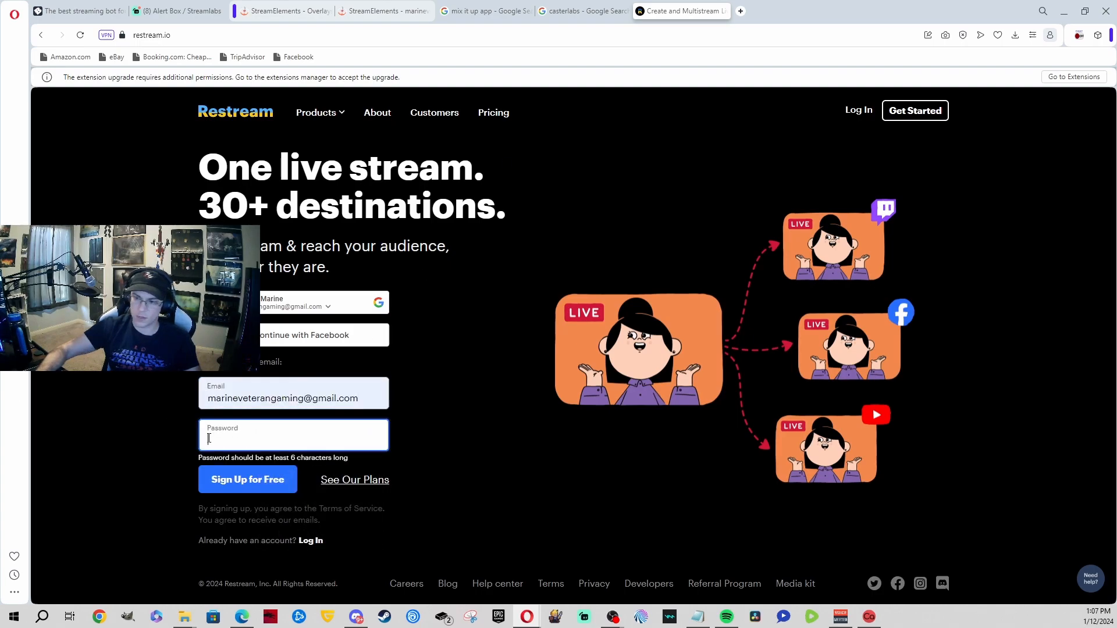
{"action": "type", "text": "•"}
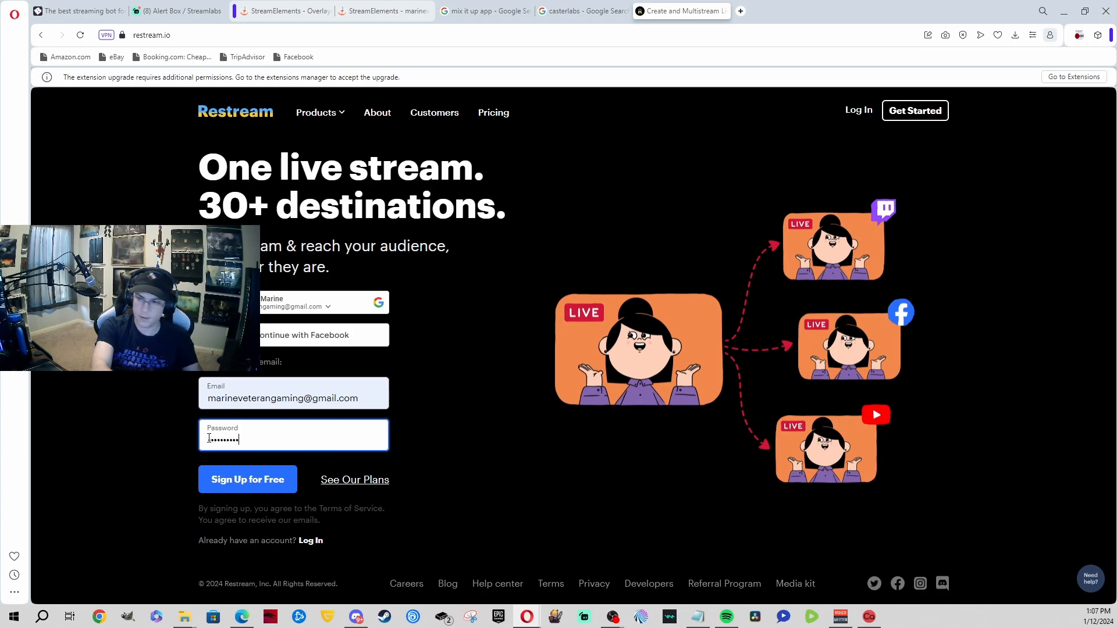
{"action": "key", "text": "Return"}
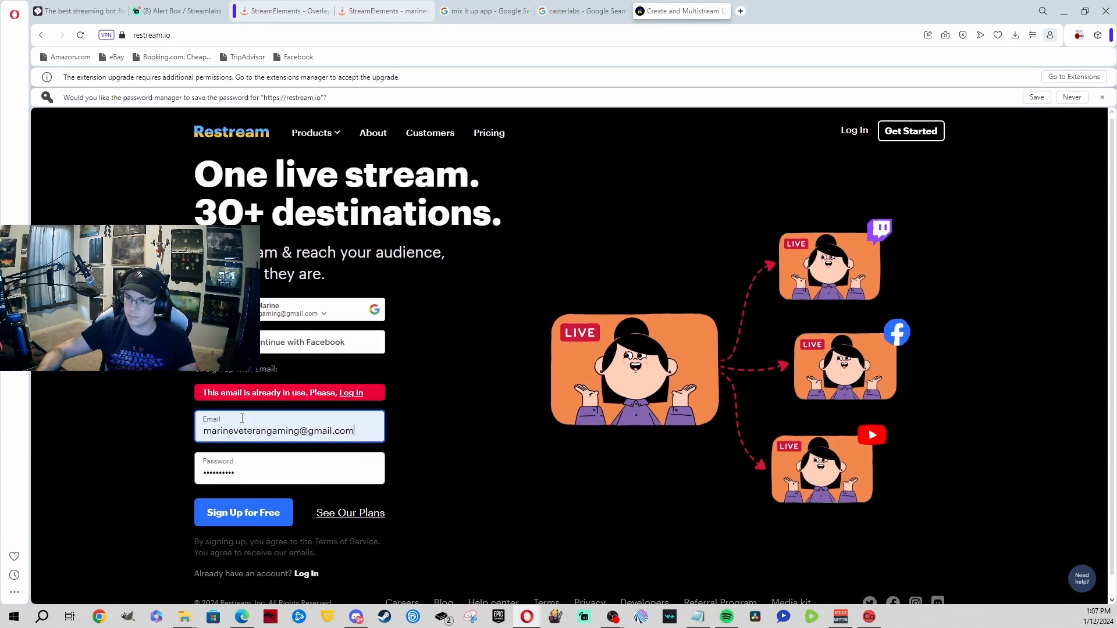
Step: Sign in to Restream with Google instead, choosing the first account
{"action": "left_click", "coordinate": [417, 377]}
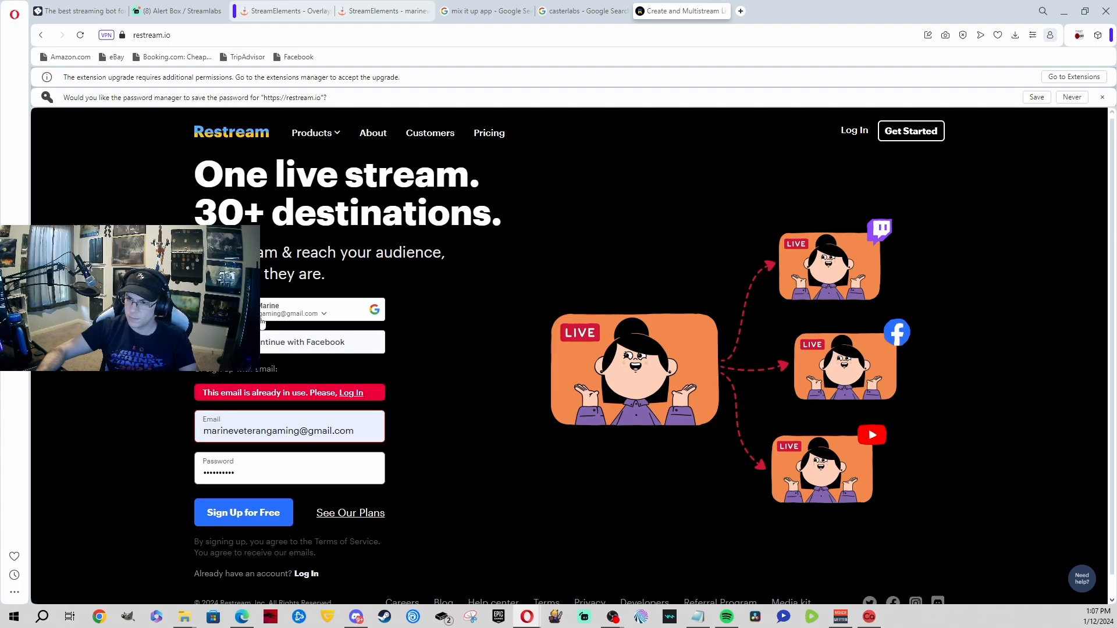
{"action": "left_click", "coordinate": [244, 310]}
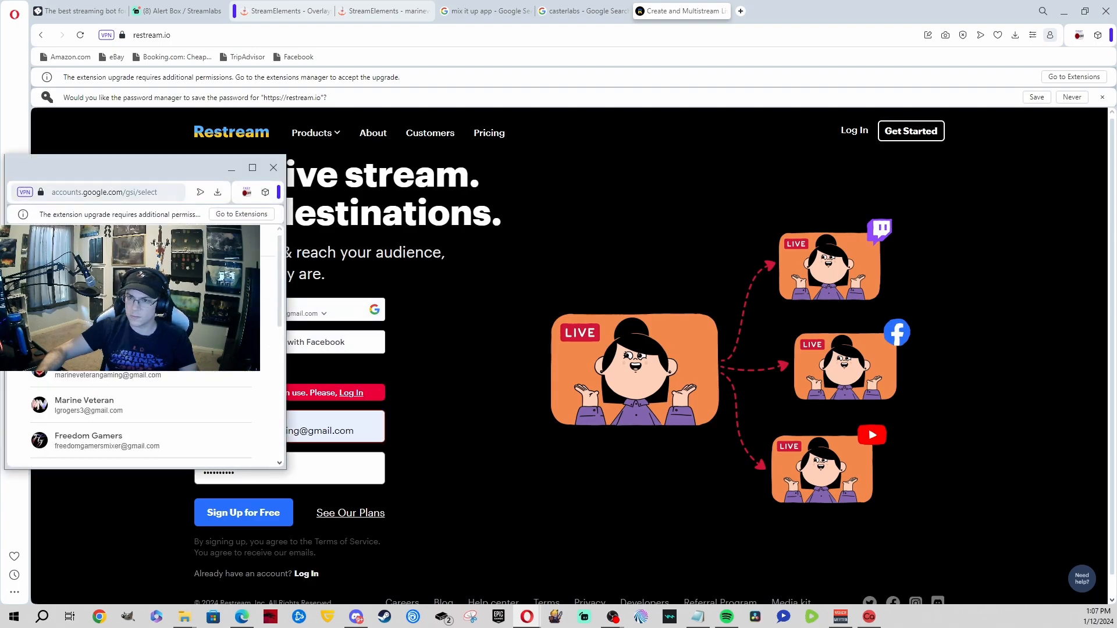
{"action": "left_click", "coordinate": [128, 377]}
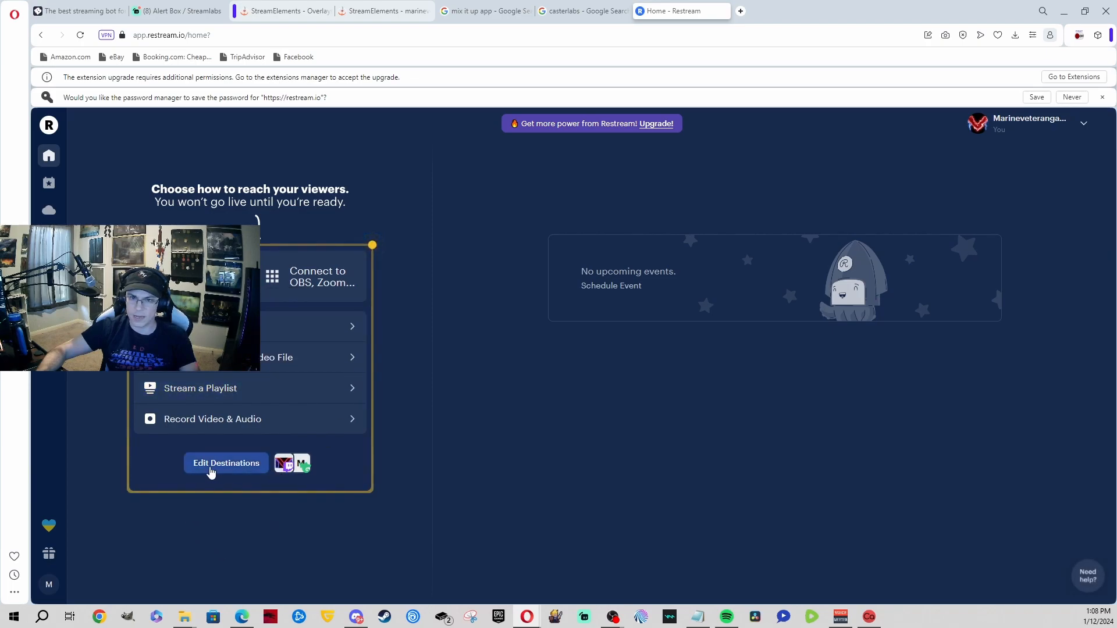
Step: Open Edit Destinations and Add Channels to list platforms such as Kick, Twitch and YouTube
{"action": "left_click", "coordinate": [238, 465]}
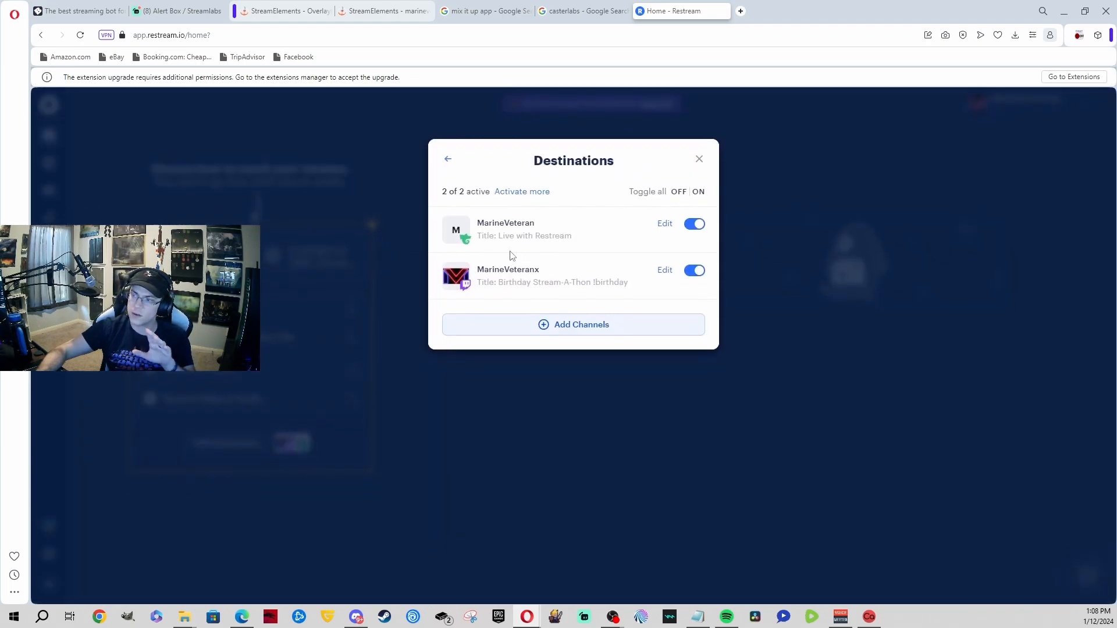
{"action": "left_click", "coordinate": [550, 324]}
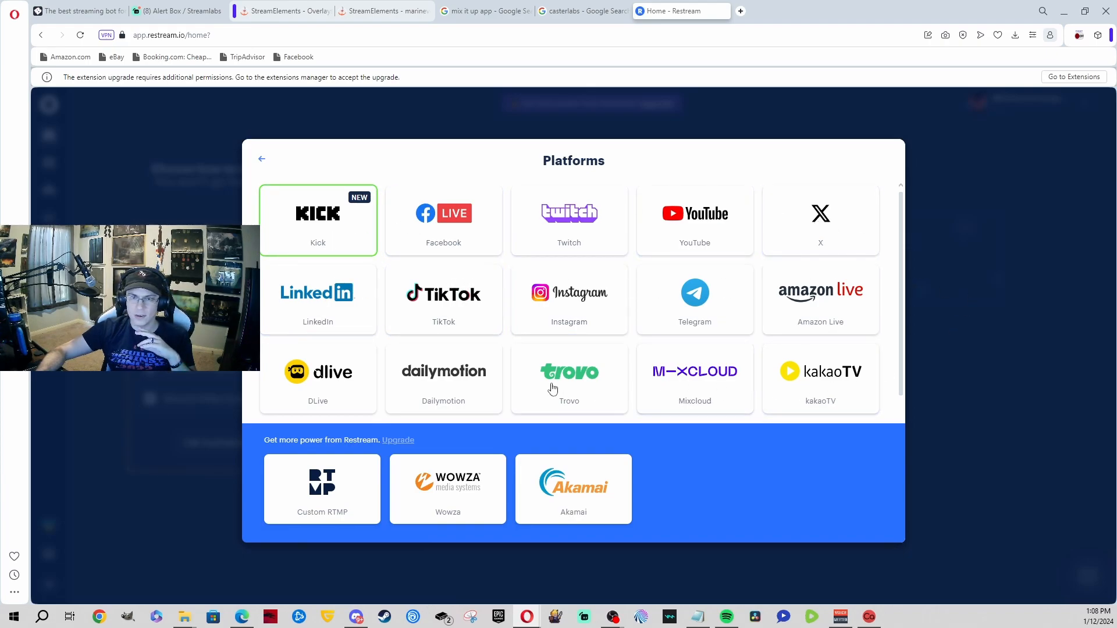
Step: Scroll through the Platforms list, then click outside it to return to the dashboard
{"action": "scroll", "coordinate": [695, 326], "scroll_direction": "down", "scroll_amount": 3}
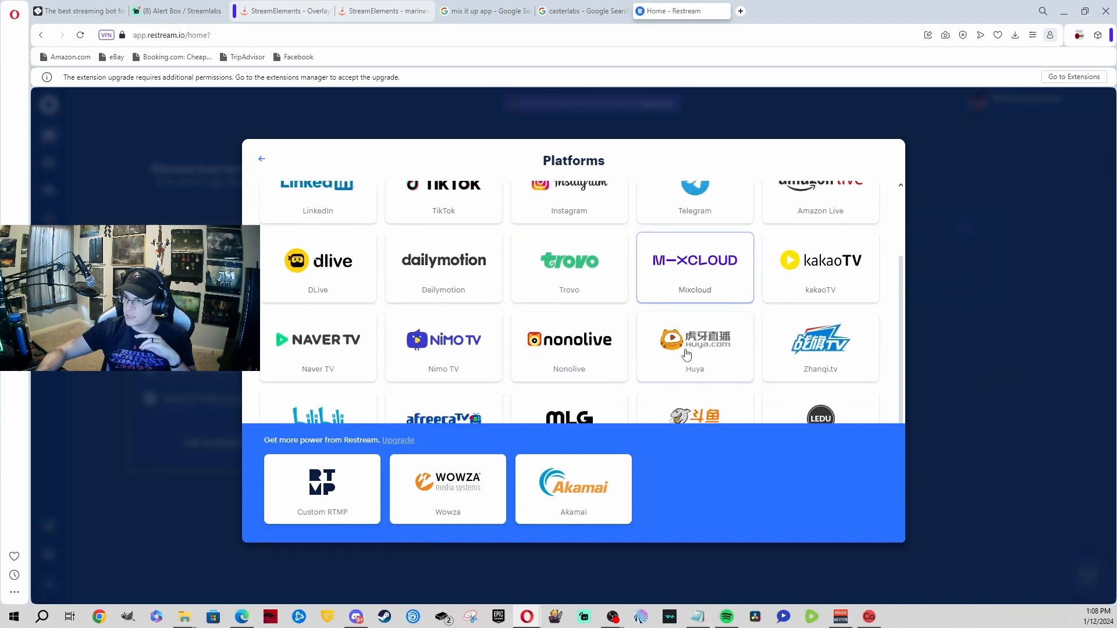
{"action": "scroll", "coordinate": [758, 382], "scroll_direction": "down", "scroll_amount": 2}
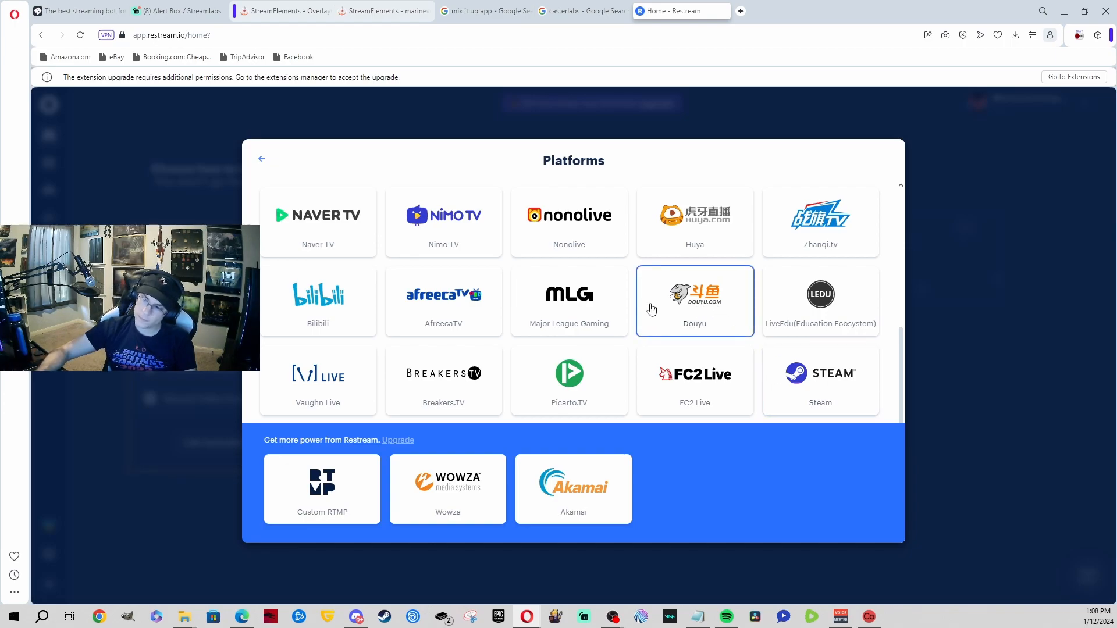
{"action": "scroll", "coordinate": [564, 308], "scroll_direction": "up", "scroll_amount": 1}
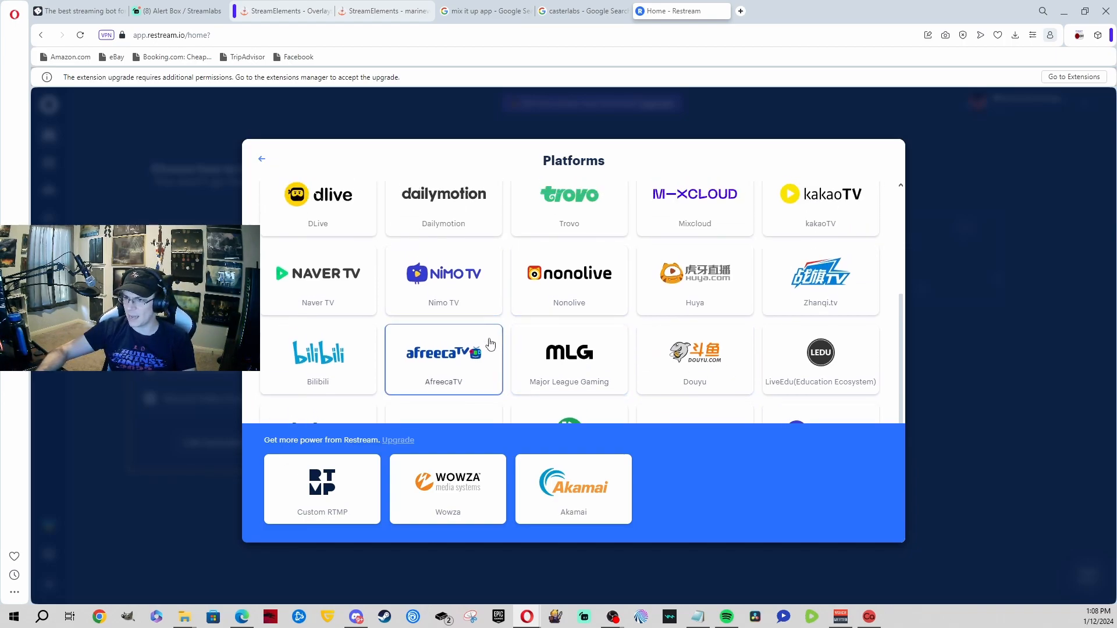
{"action": "scroll", "coordinate": [357, 270], "scroll_direction": "up", "scroll_amount": 1}
{"action": "scroll", "coordinate": [357, 271], "scroll_direction": "up", "scroll_amount": 2}
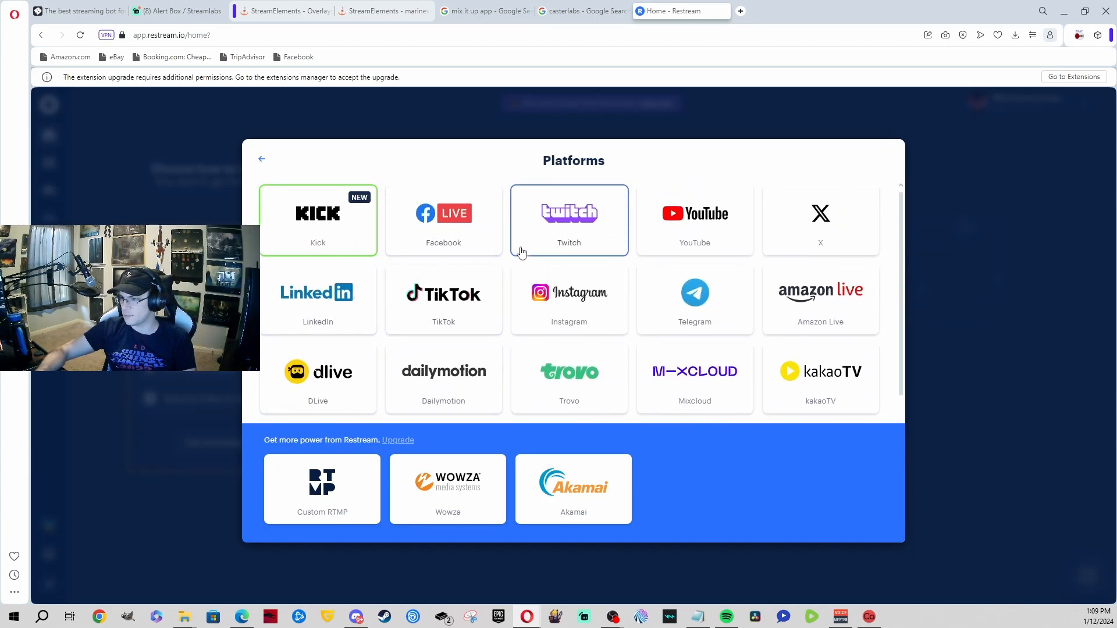
{"action": "left_click", "coordinate": [983, 204]}
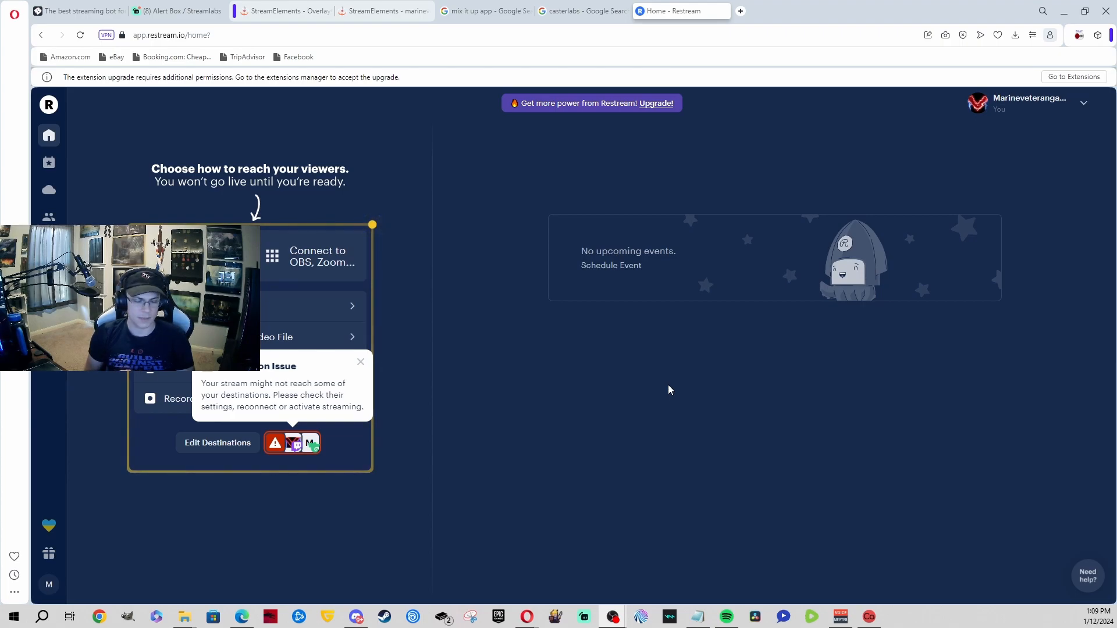
Step: Search Google for 'obs plugin for multistream'
{"action": "left_click", "coordinate": [687, 33]}
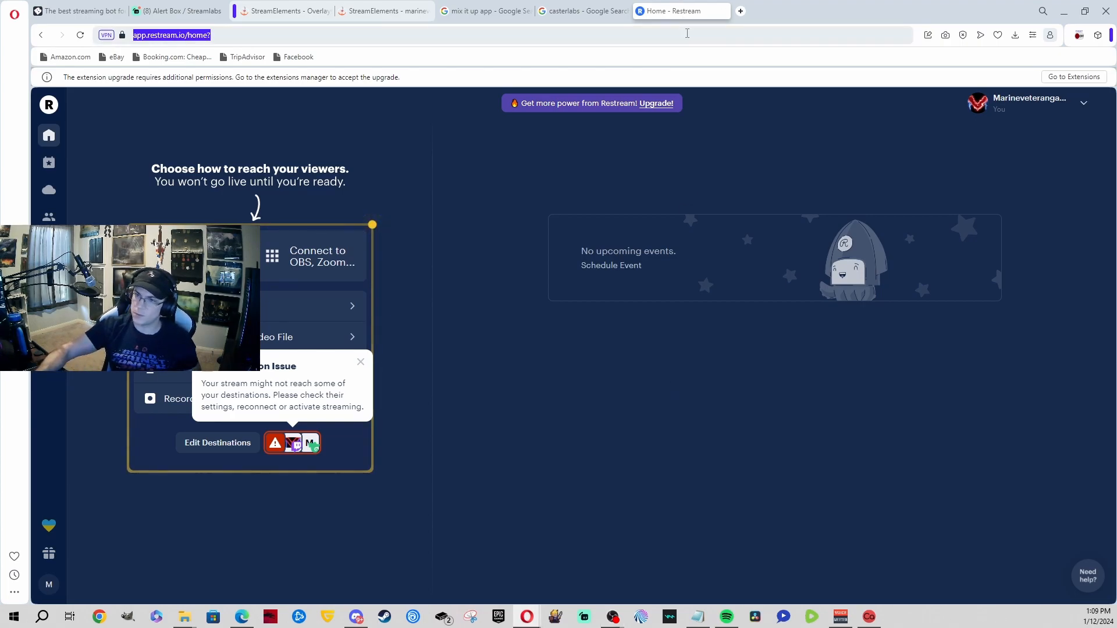
{"action": "type", "text": "go"}
{"action": "key", "text": "Return"}
{"action": "type", "text": "obs"}
{"action": "key", "text": "Down"}
{"action": "key", "text": "Return"}
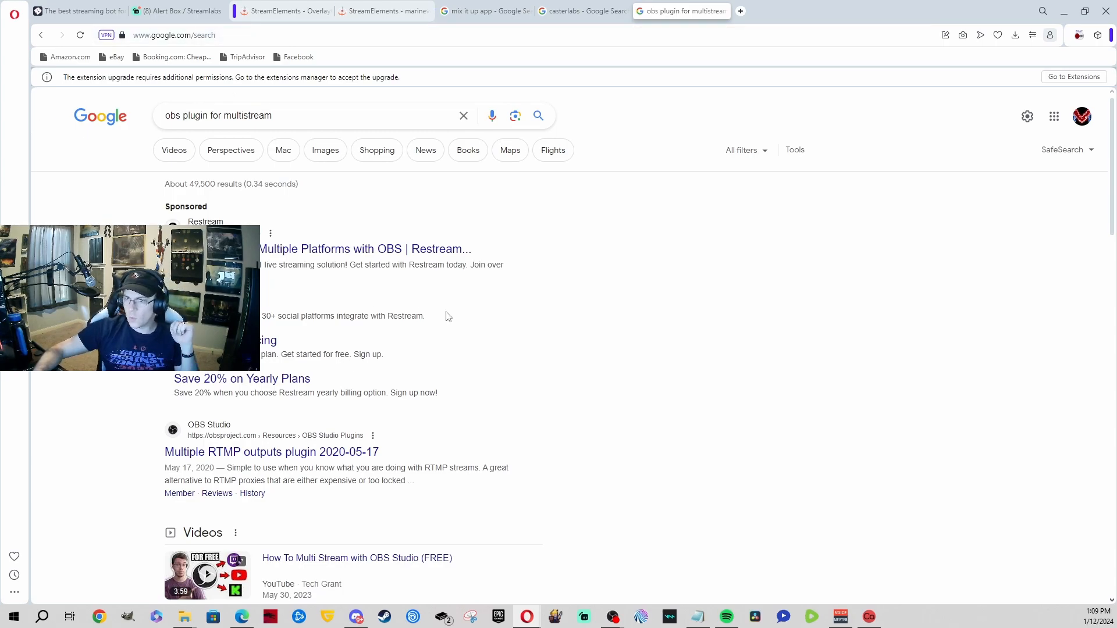
{"action": "scroll", "coordinate": [395, 435], "scroll_direction": "down", "scroll_amount": 1}
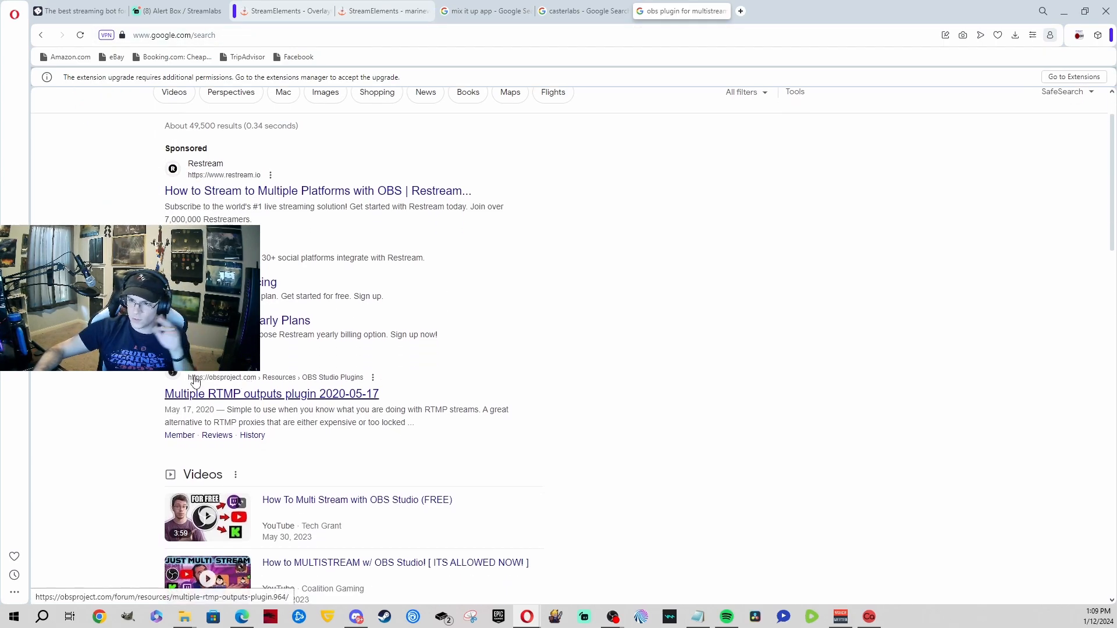
Step: Open the Multiple RTMP outputs forum page and glance at its GitHub download page
{"action": "left_click", "coordinate": [219, 395]}
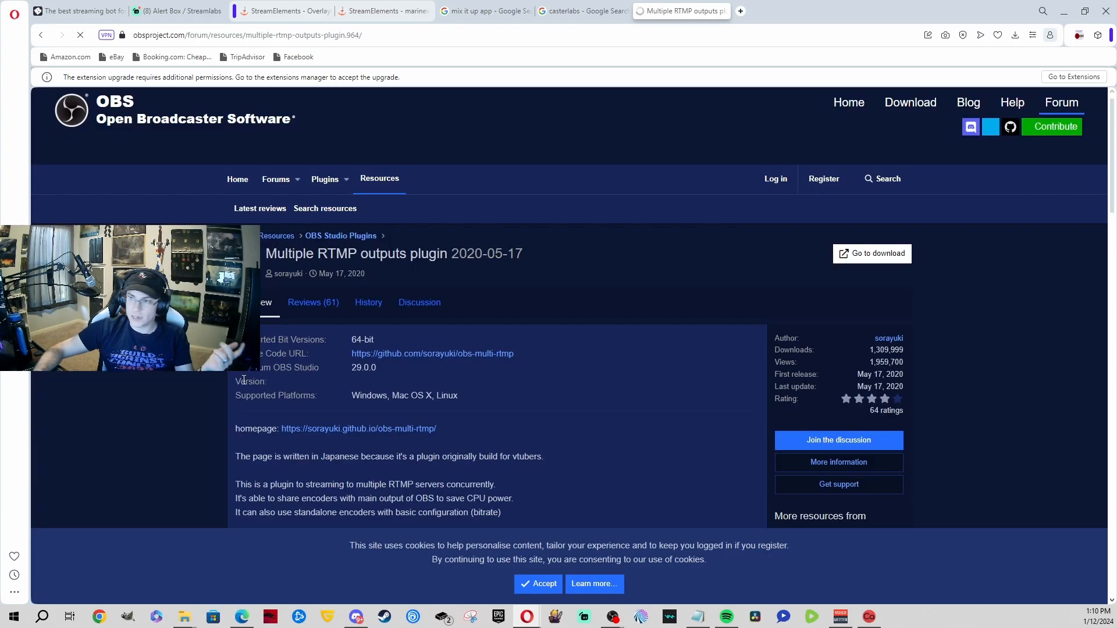
{"action": "left_click", "coordinate": [842, 263]}
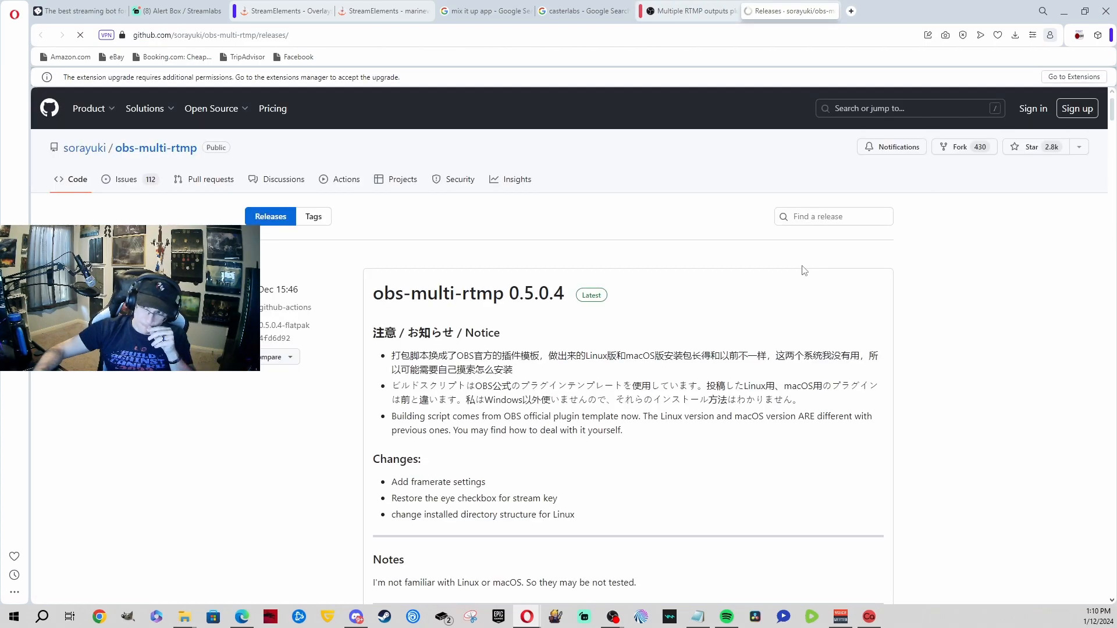
{"action": "scroll", "coordinate": [423, 243], "scroll_direction": "down", "scroll_amount": 7}
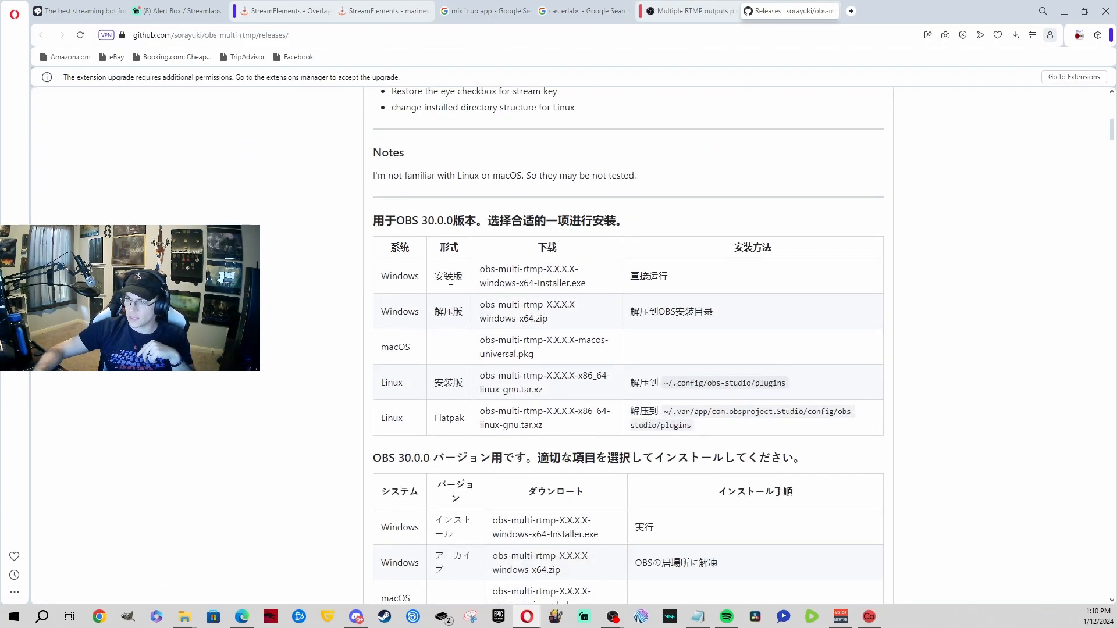
{"action": "scroll", "coordinate": [596, 332], "scroll_direction": "up", "scroll_amount": 7}
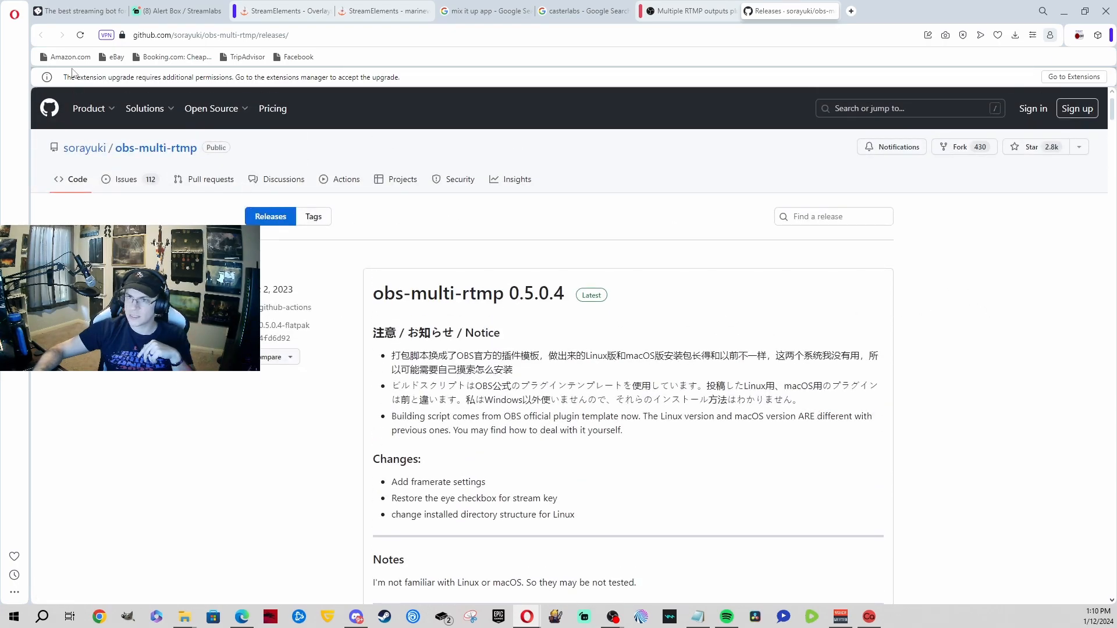
{"action": "left_click", "coordinate": [832, 11]}
{"action": "scroll", "coordinate": [990, 273], "scroll_direction": "down", "scroll_amount": 5}
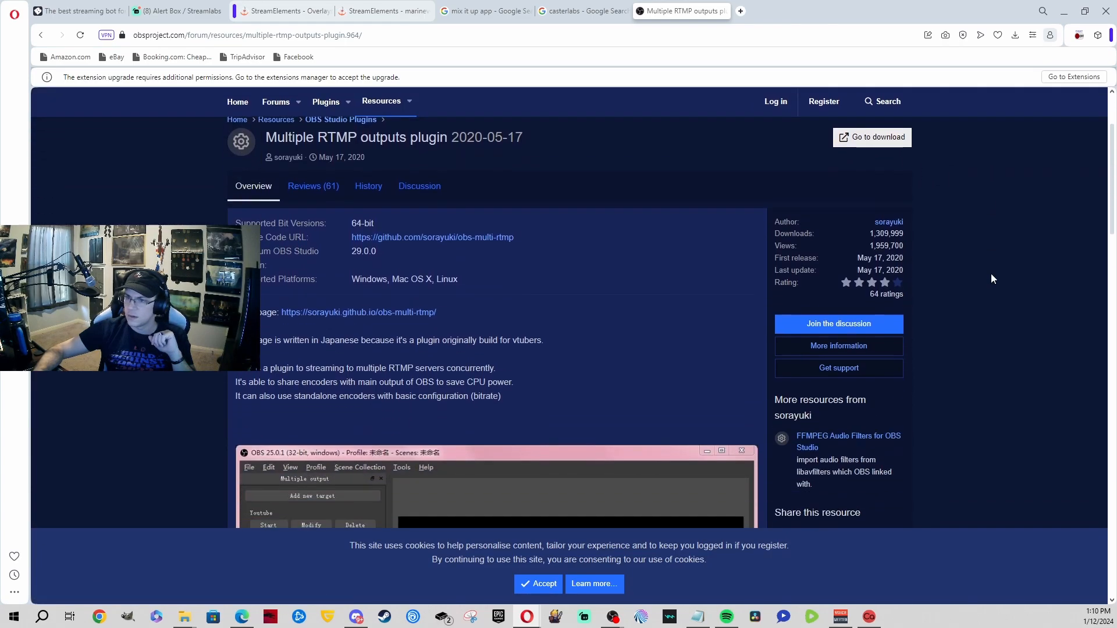
{"action": "scroll", "coordinate": [989, 273], "scroll_direction": "down", "scroll_amount": 2}
{"action": "scroll", "coordinate": [989, 274], "scroll_direction": "up", "scroll_amount": 6}
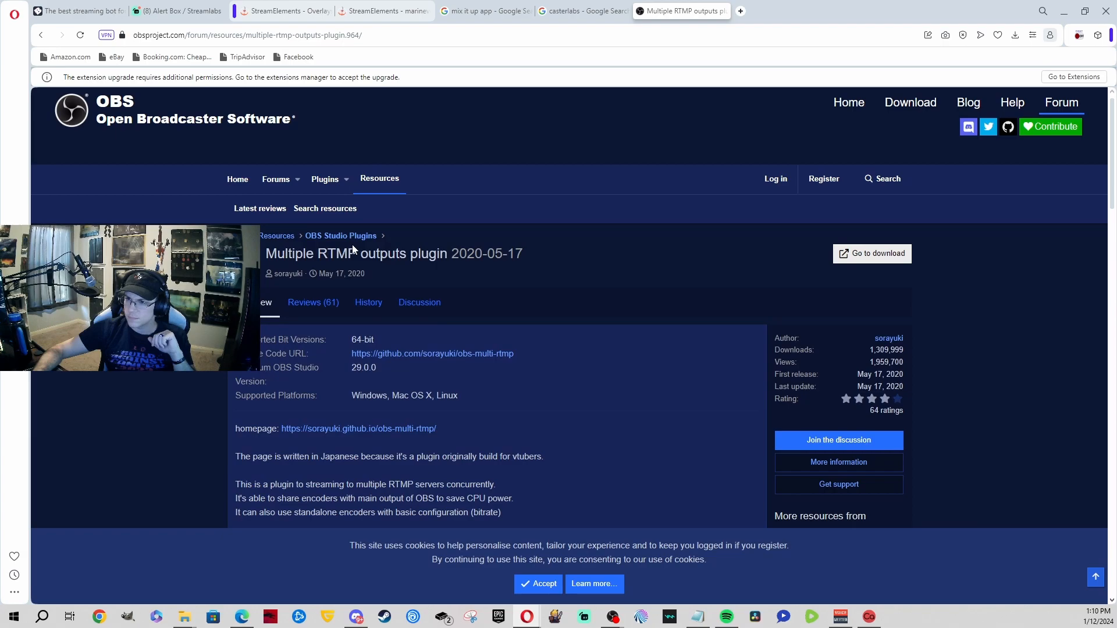
{"action": "scroll", "coordinate": [762, 217], "scroll_direction": "down", "scroll_amount": 3}
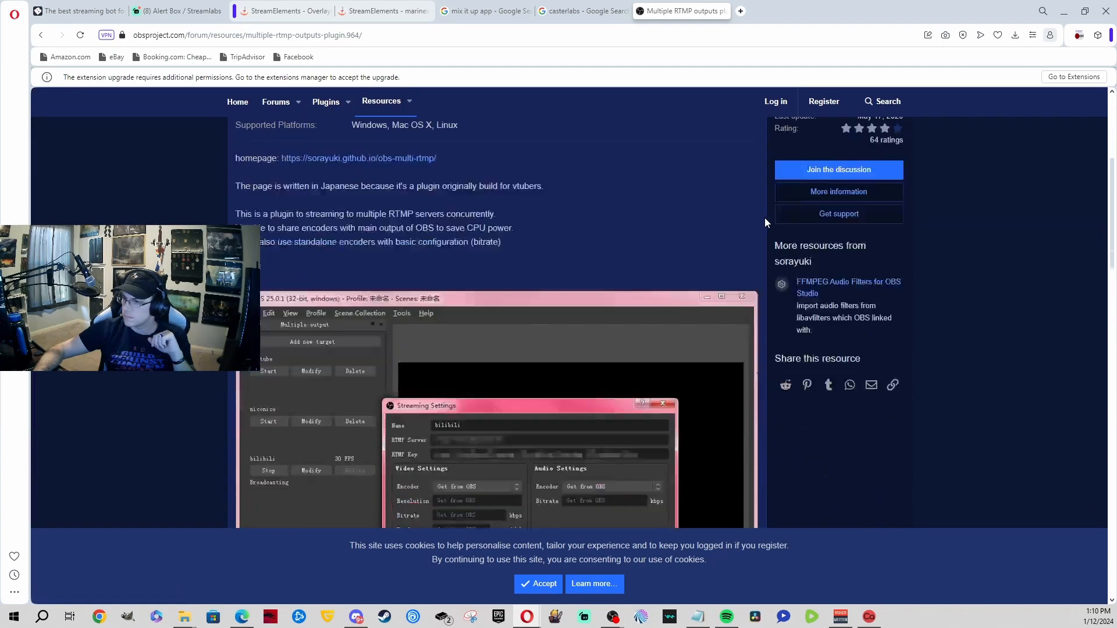
{"action": "scroll", "coordinate": [924, 267], "scroll_direction": "down", "scroll_amount": 8}
{"action": "scroll", "coordinate": [926, 270], "scroll_direction": "up", "scroll_amount": 12}
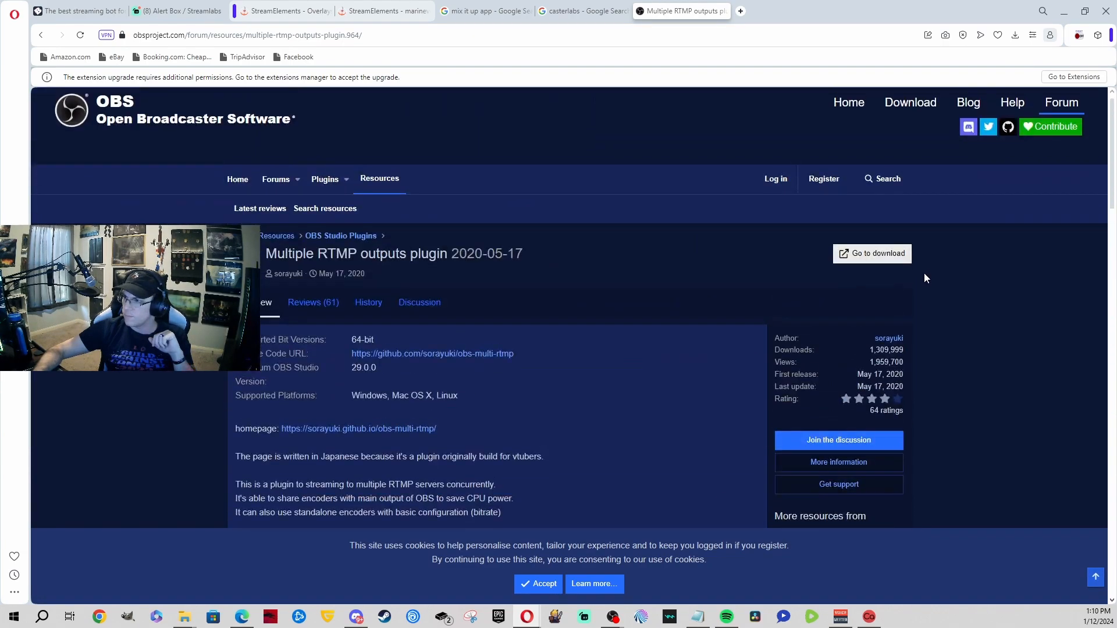
Step: Review the obs-multi-rtmp 0.5.0.4 release assets on GitHub, then minimize Opera
{"action": "left_click", "coordinate": [869, 256]}
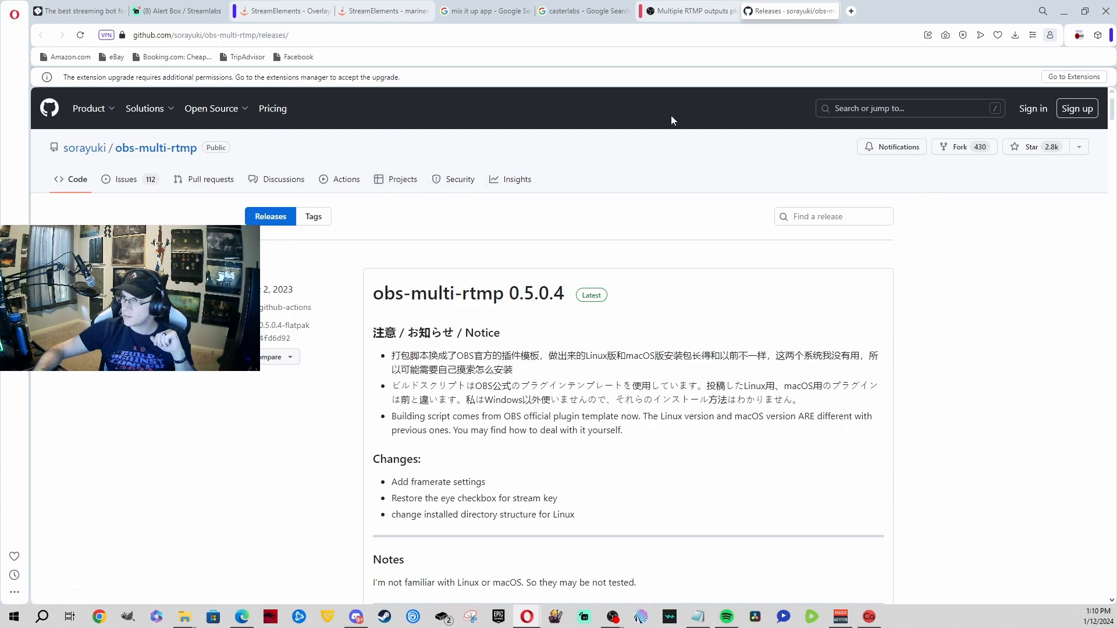
{"action": "mouse_move", "coordinate": [189, 111]}
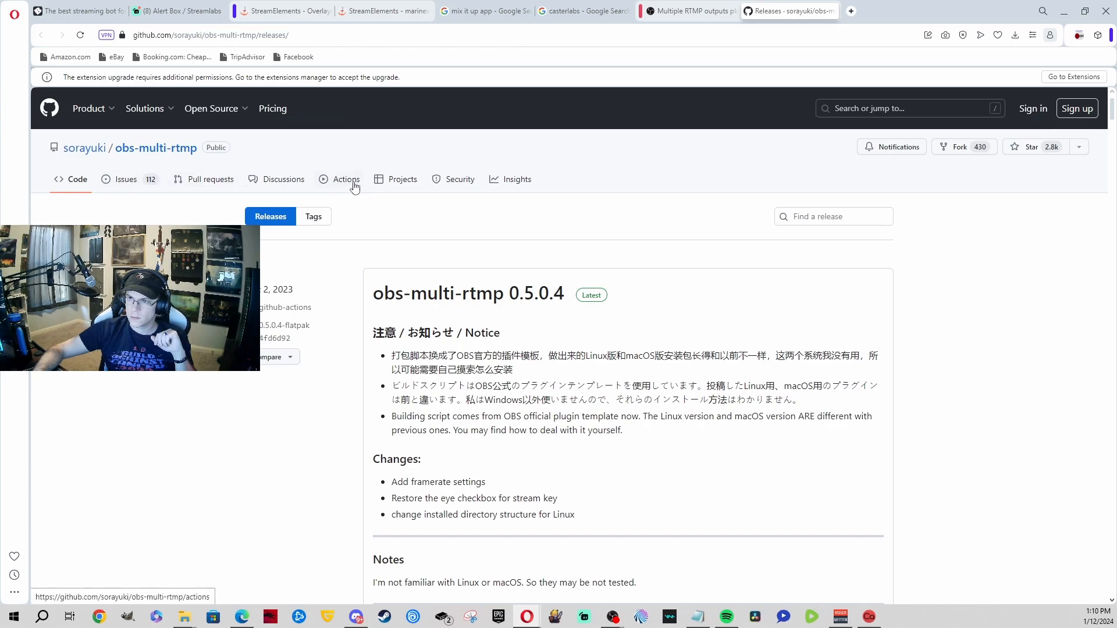
{"action": "scroll", "coordinate": [274, 256], "scroll_direction": "down", "scroll_amount": 10}
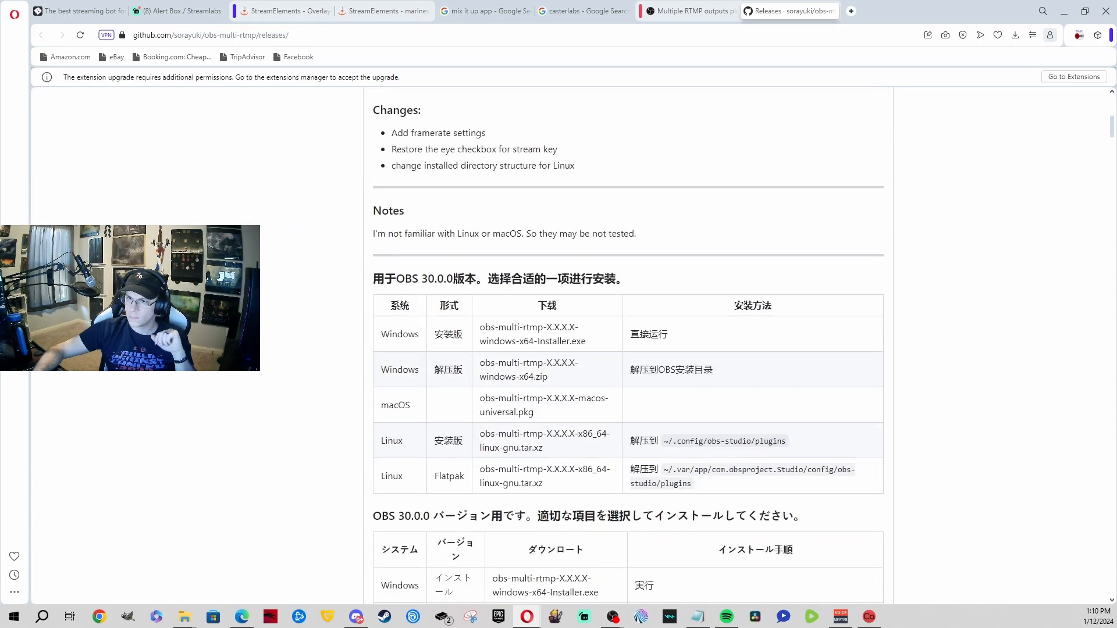
{"action": "scroll", "coordinate": [628, 346], "scroll_direction": "down", "scroll_amount": 4}
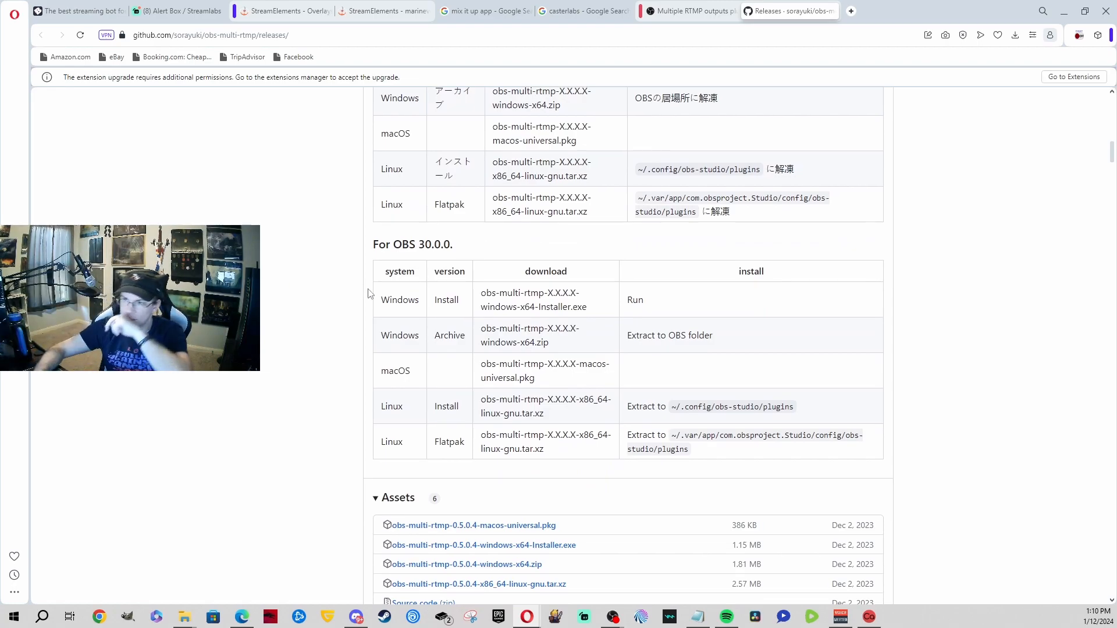
{"action": "scroll", "coordinate": [363, 288], "scroll_direction": "up", "scroll_amount": 7}
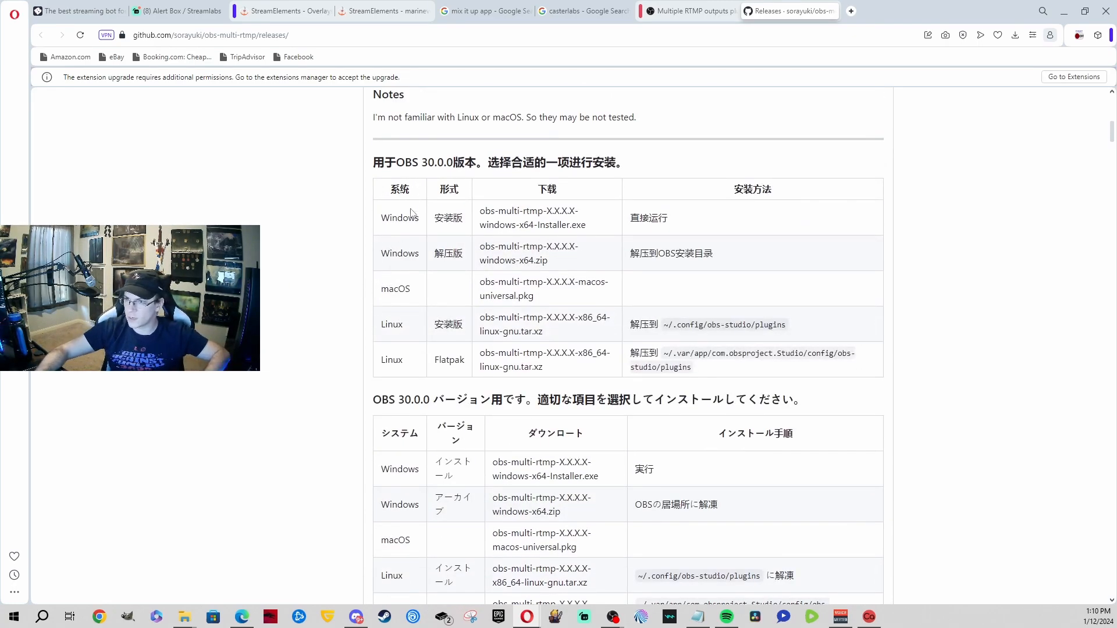
{"action": "scroll", "coordinate": [306, 309], "scroll_direction": "down", "scroll_amount": 8}
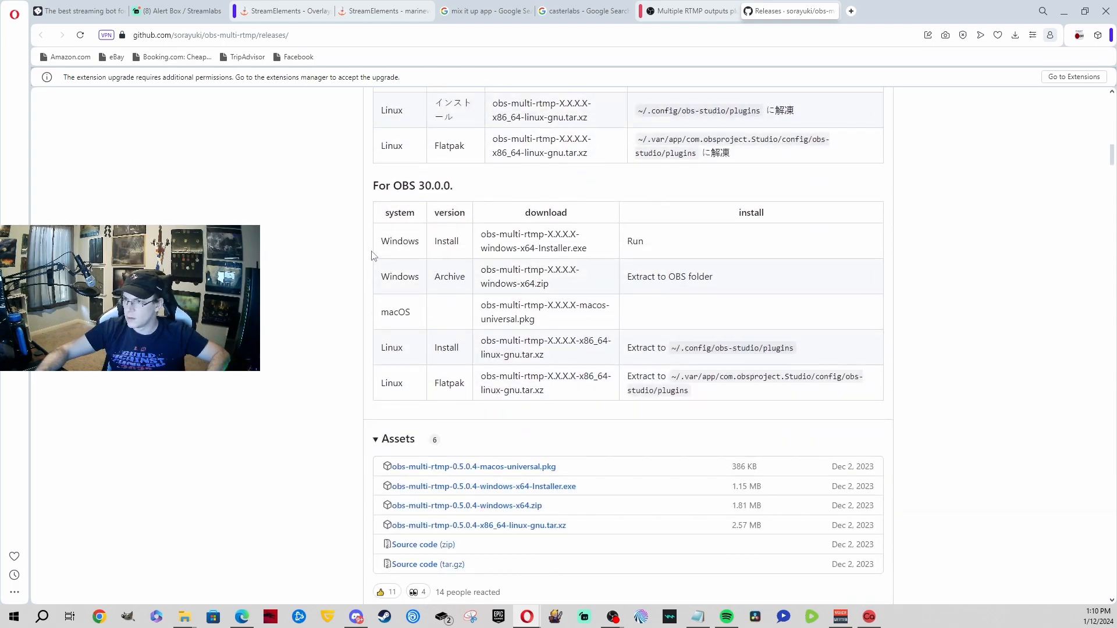
{"action": "left_click_drag", "start_coordinate": [705, 280], "coordinate": [593, 277]}
{"action": "left_click", "coordinate": [593, 250]}
{"action": "scroll", "coordinate": [574, 279], "scroll_direction": "down", "scroll_amount": 1}
{"action": "scroll", "coordinate": [576, 283], "scroll_direction": "down", "scroll_amount": 1}
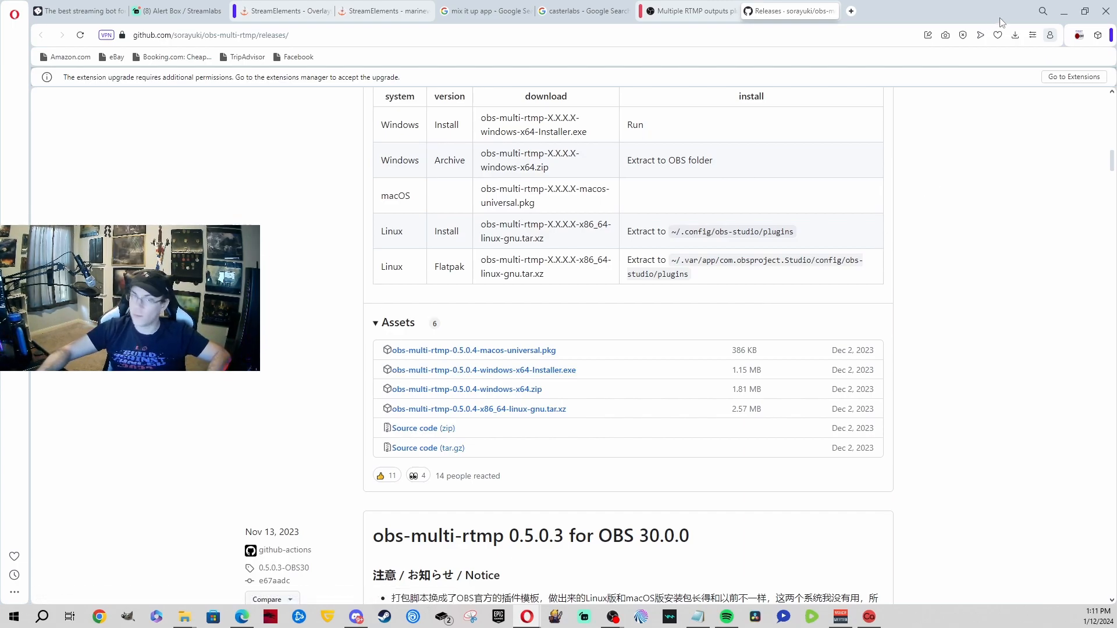
{"action": "left_click", "coordinate": [1064, 11]}
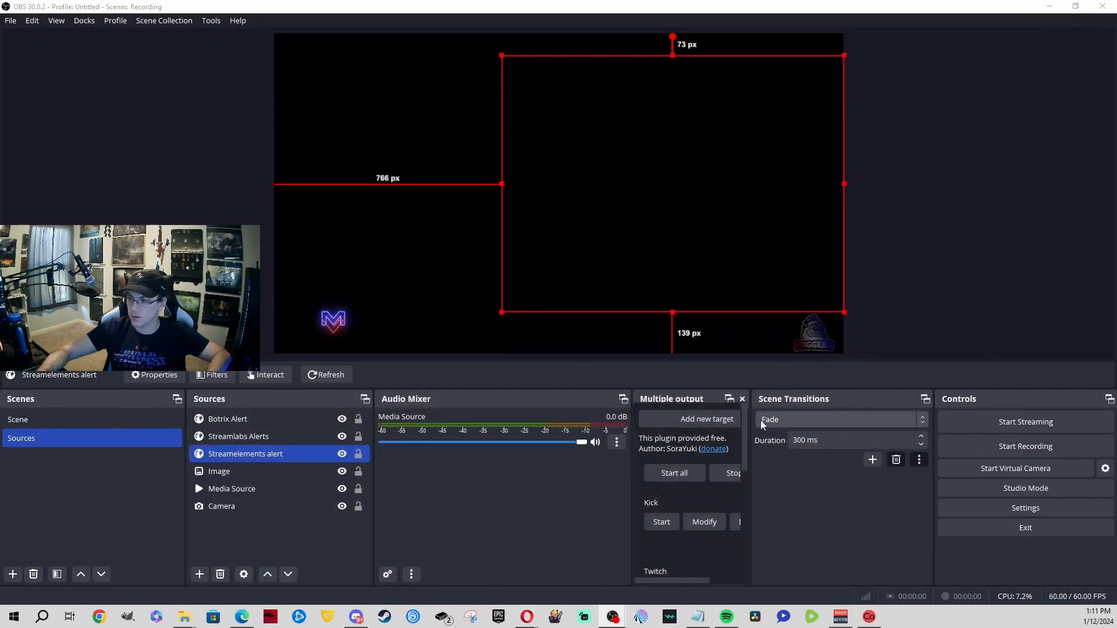
Step: Widen the Multiple output panel, browse Docks, deselect the source and add a New Target
{"action": "left_click_drag", "start_coordinate": [632, 400], "coordinate": [524, 394]}
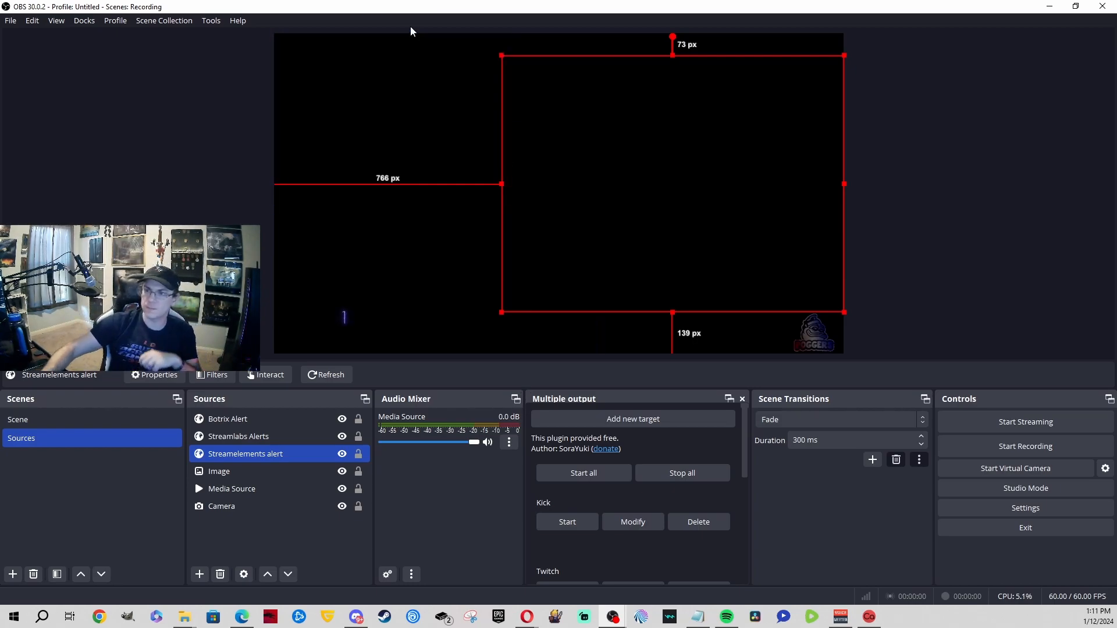
{"action": "left_click", "coordinate": [115, 23]}
{"action": "mouse_move", "coordinate": [87, 28]}
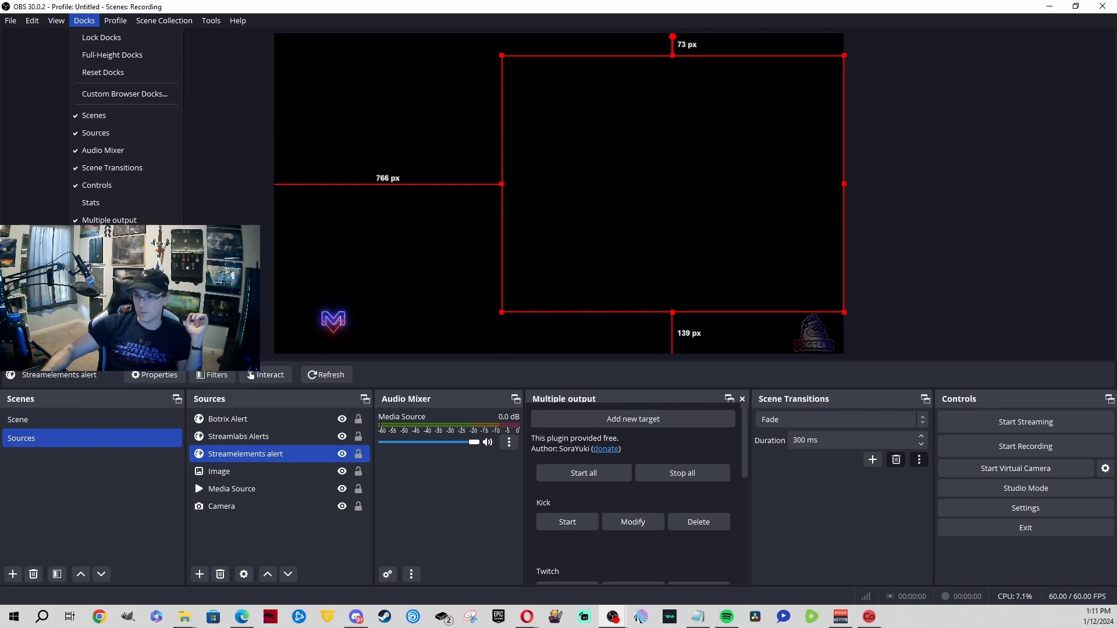
{"action": "left_click", "coordinate": [211, 205]}
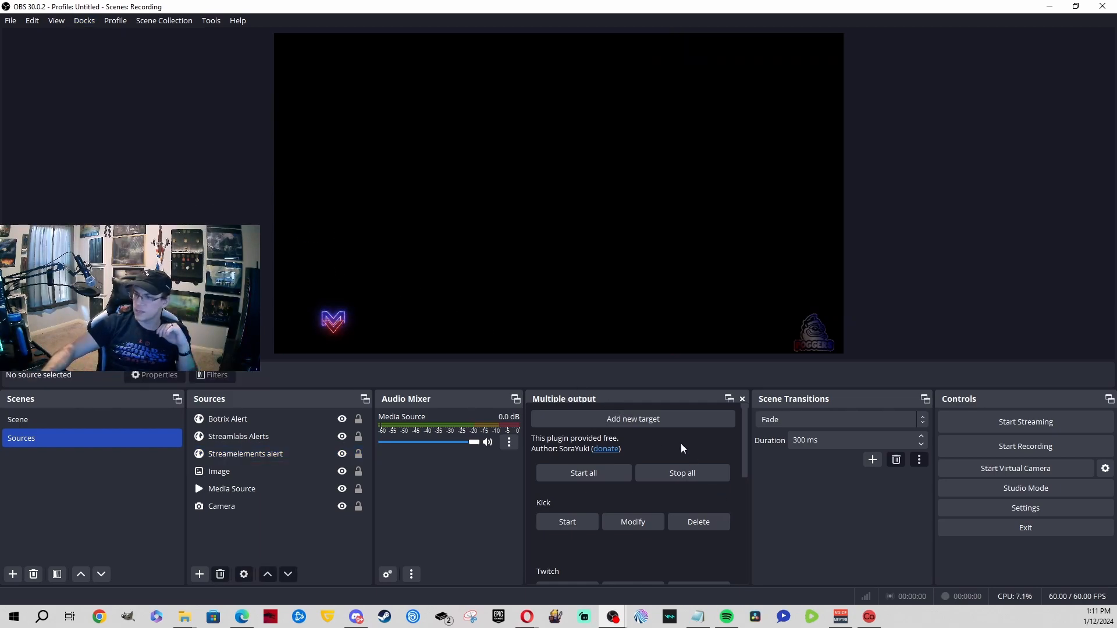
{"action": "left_click", "coordinate": [653, 419]}
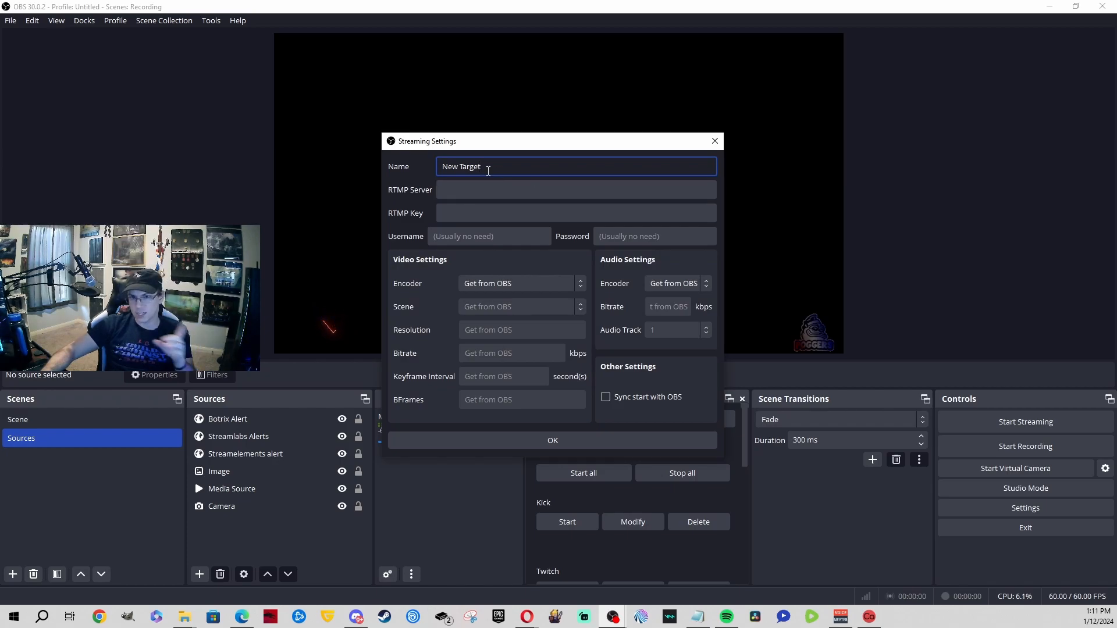
{"action": "left_click", "coordinate": [514, 198]}
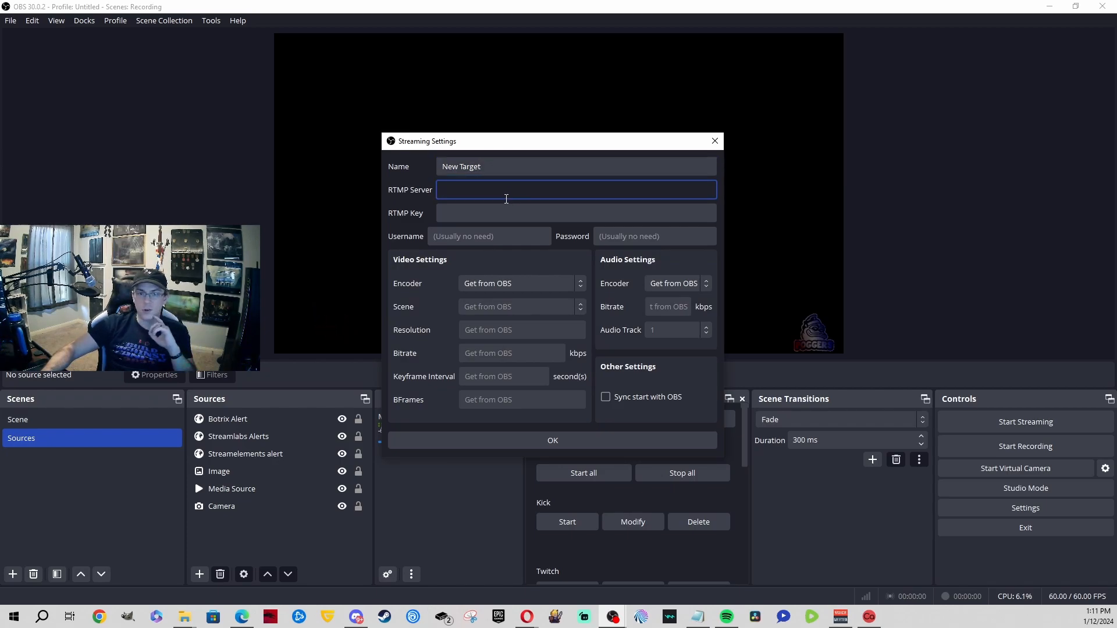
{"action": "left_click", "coordinate": [498, 218]}
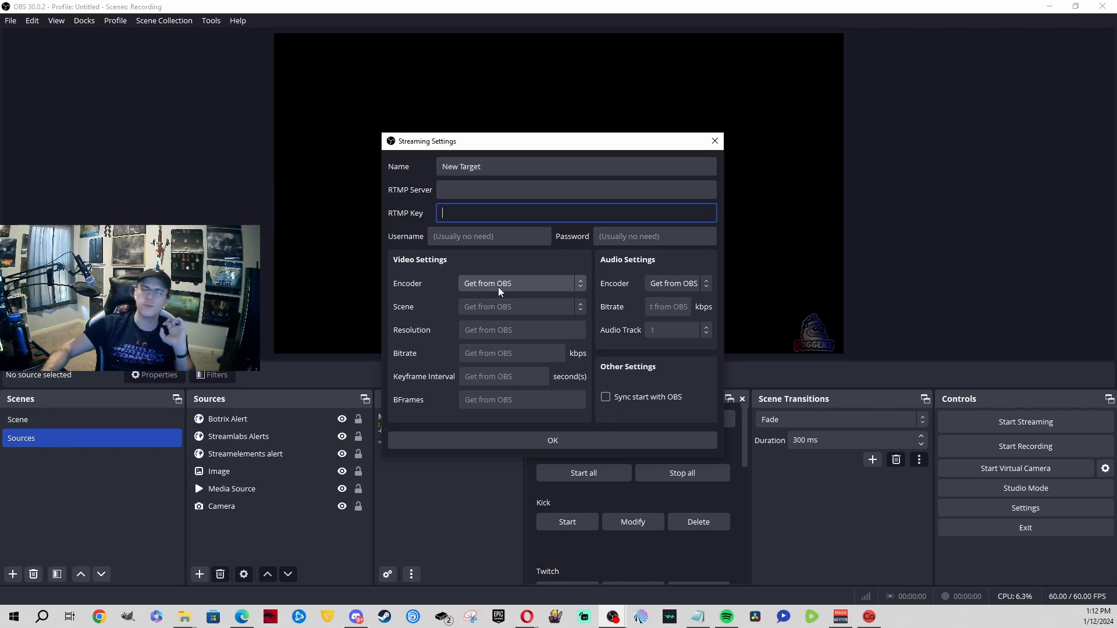
{"action": "left_click_drag", "start_coordinate": [506, 167], "coordinate": [417, 174]}
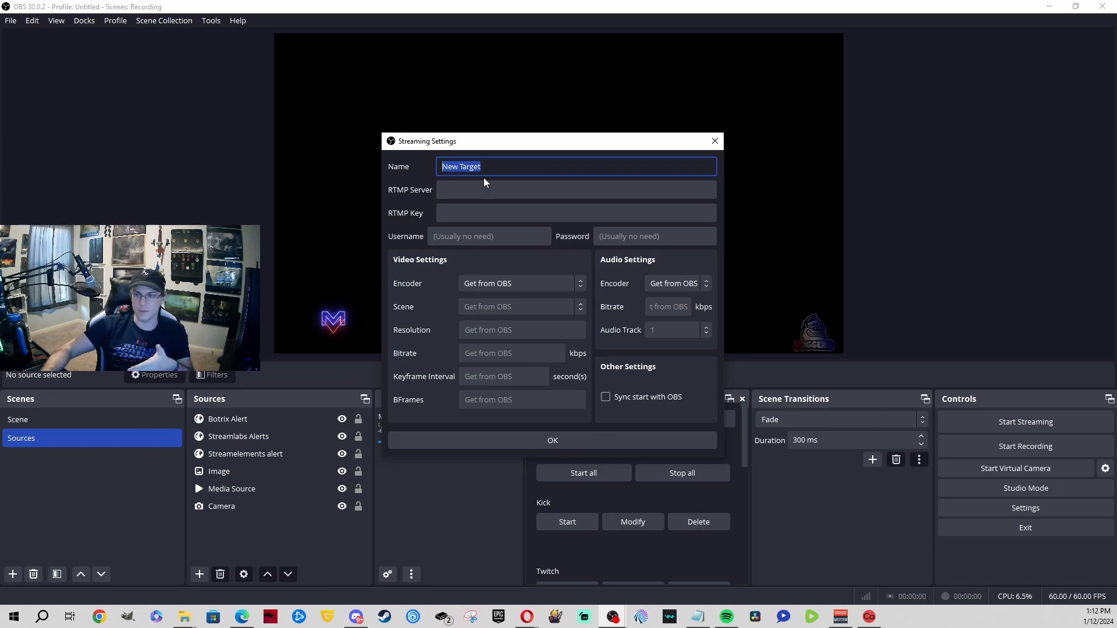
{"action": "left_click", "coordinate": [713, 141]}
{"action": "scroll", "coordinate": [641, 501], "scroll_direction": "down", "scroll_amount": 5}
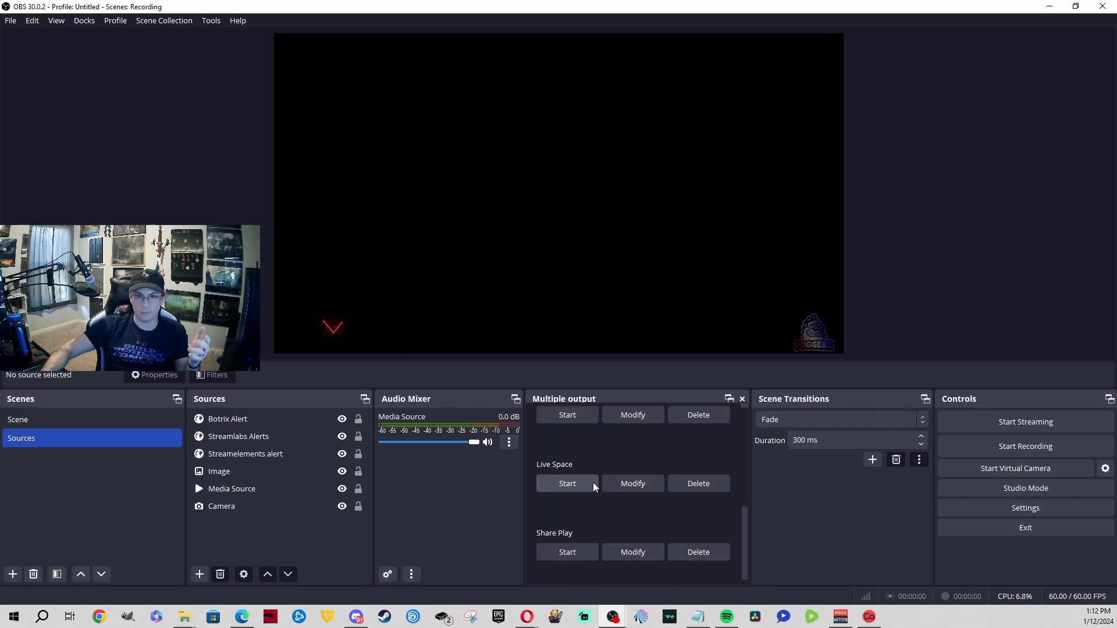
Step: Scroll through the Multiple output targets list
{"action": "scroll", "coordinate": [592, 483], "scroll_direction": "down", "scroll_amount": 1}
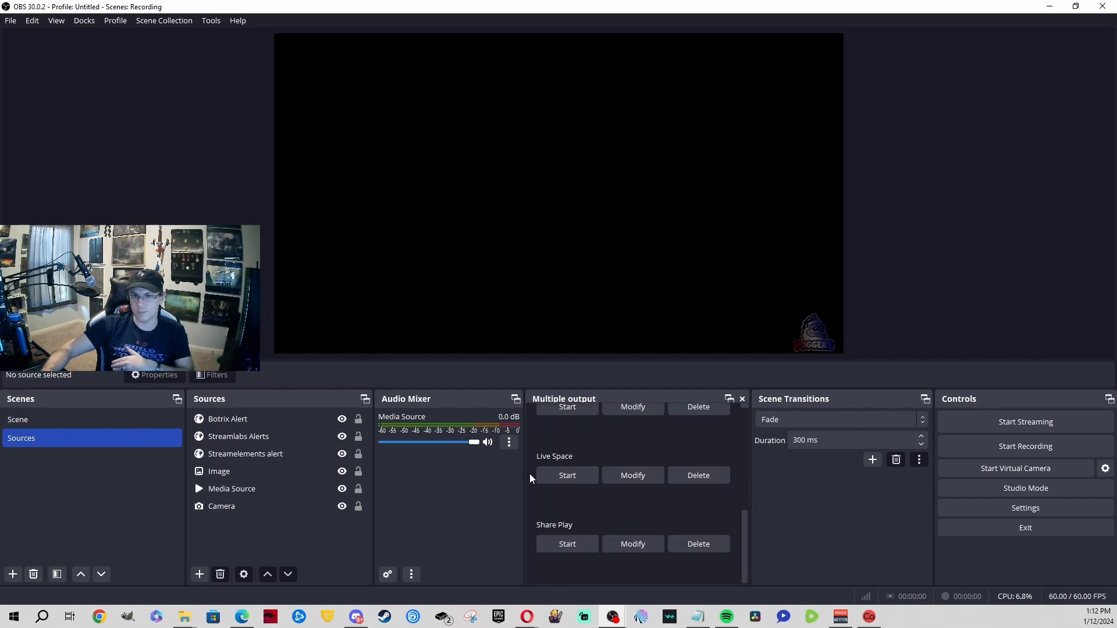
{"action": "scroll", "coordinate": [529, 473], "scroll_direction": "up", "scroll_amount": 6}
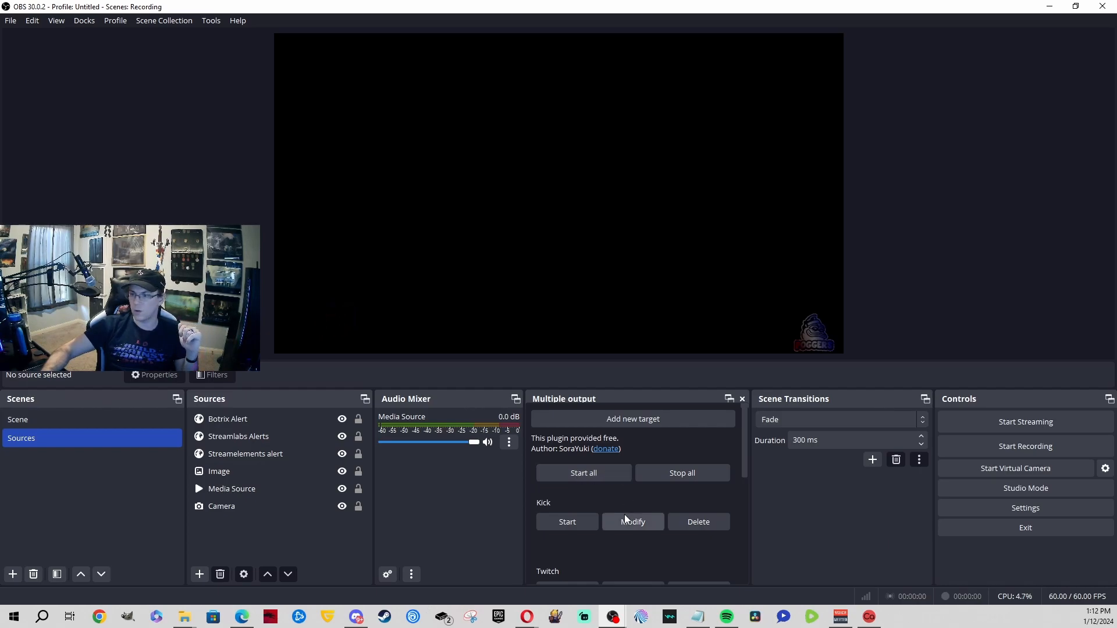
{"action": "scroll", "coordinate": [596, 488], "scroll_direction": "down", "scroll_amount": 3}
{"action": "scroll", "coordinate": [584, 513], "scroll_direction": "down", "scroll_amount": 4}
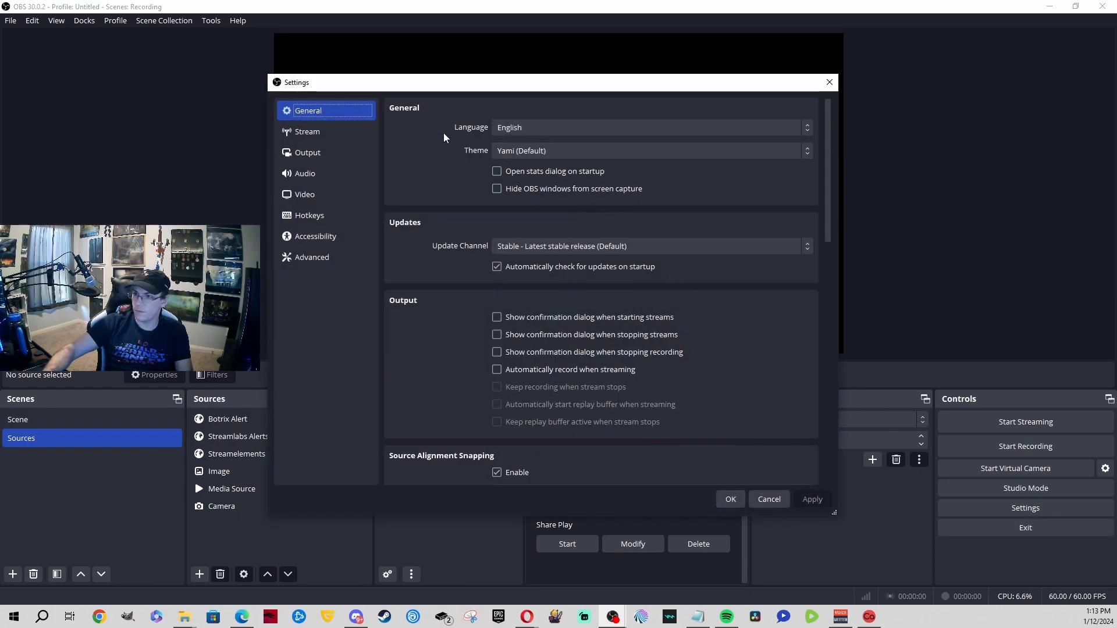
Step: Pick Restream.io as the stream service, then close Settings without saving it
{"action": "left_click", "coordinate": [330, 132]}
{"action": "left_click", "coordinate": [564, 106]}
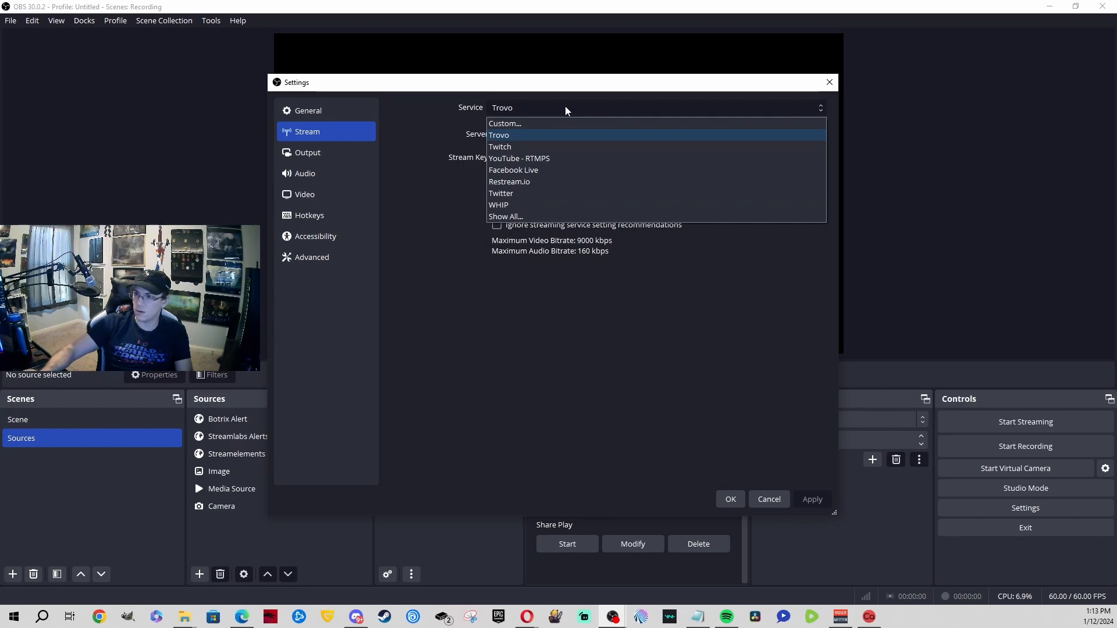
{"action": "left_click", "coordinate": [538, 182]}
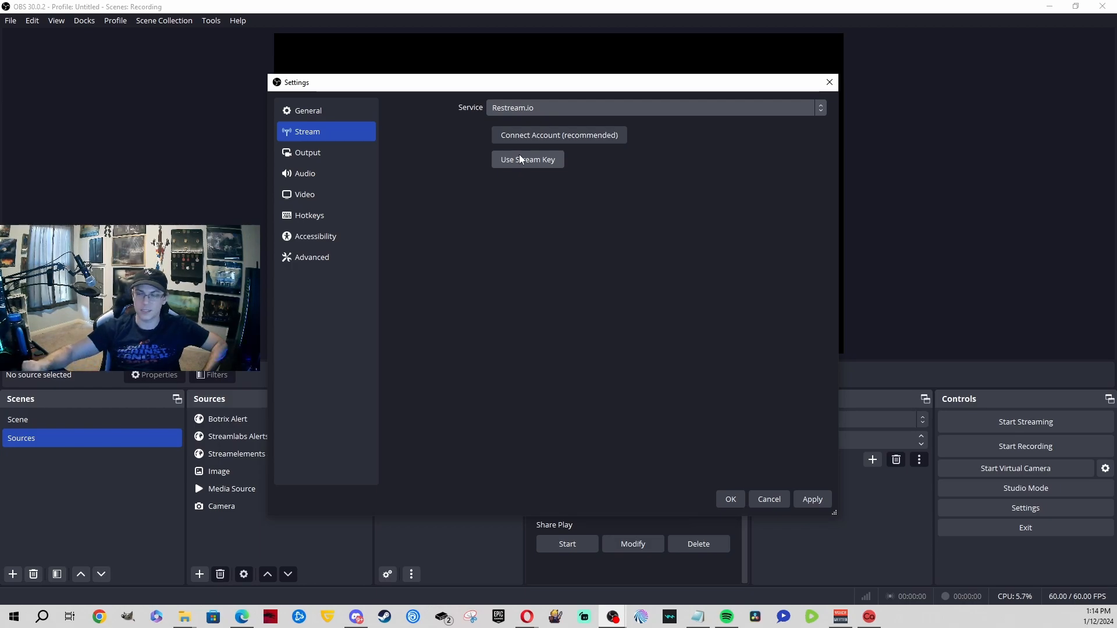
{"action": "left_click", "coordinate": [830, 82]}
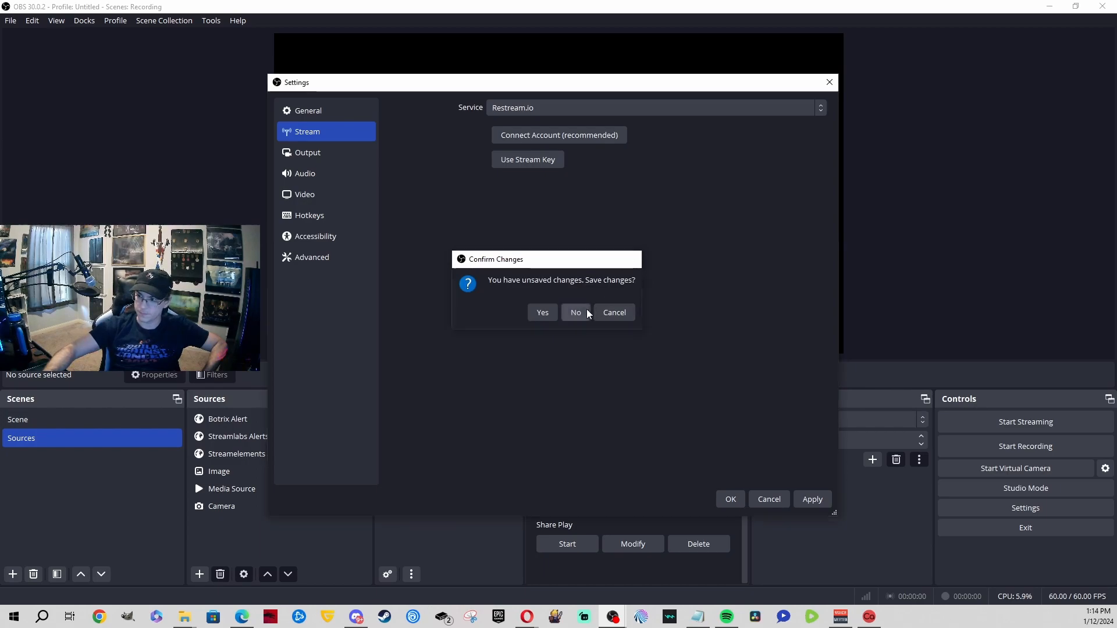
{"action": "left_click", "coordinate": [585, 311]}
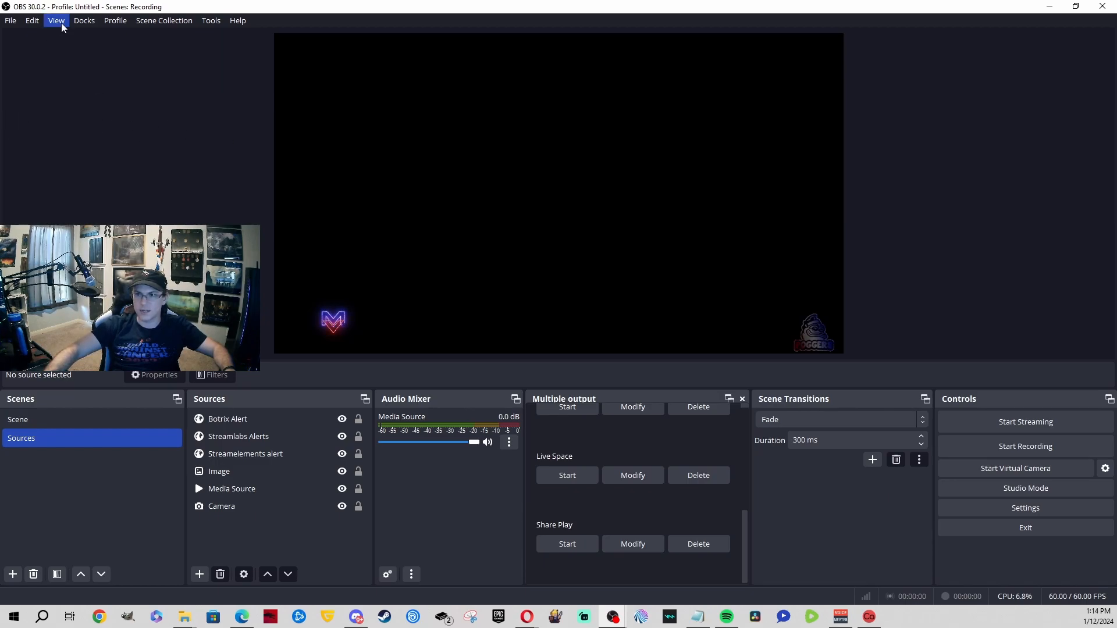
Step: Check the Docks menu, then bring up the obs-multi-rtmp releases page in Opera
{"action": "left_click", "coordinate": [84, 20]}
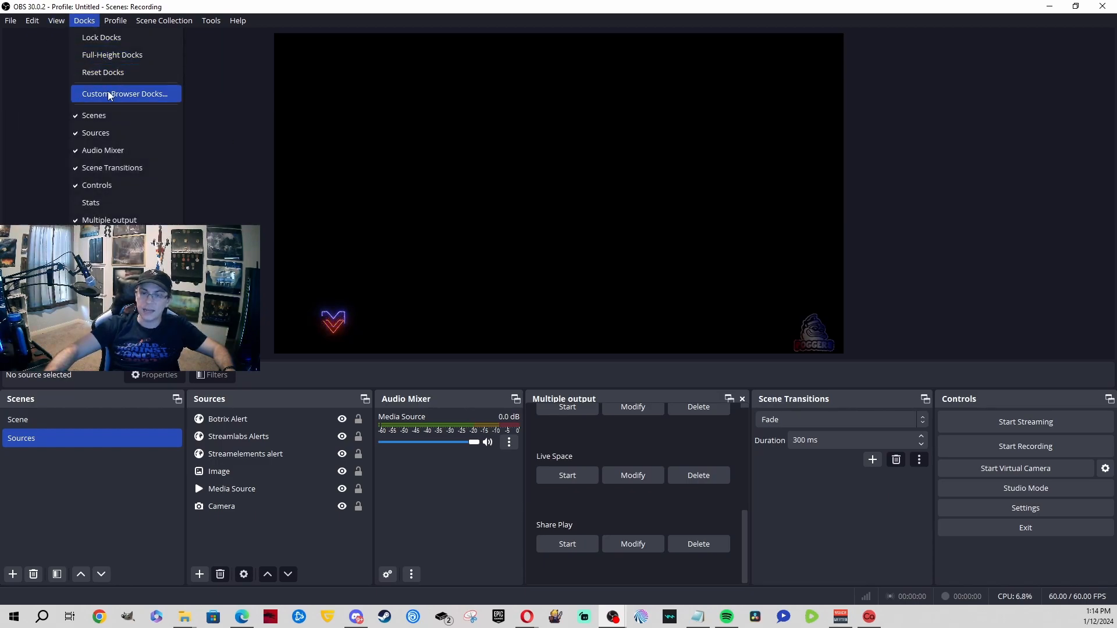
{"action": "left_click", "coordinate": [223, 95]}
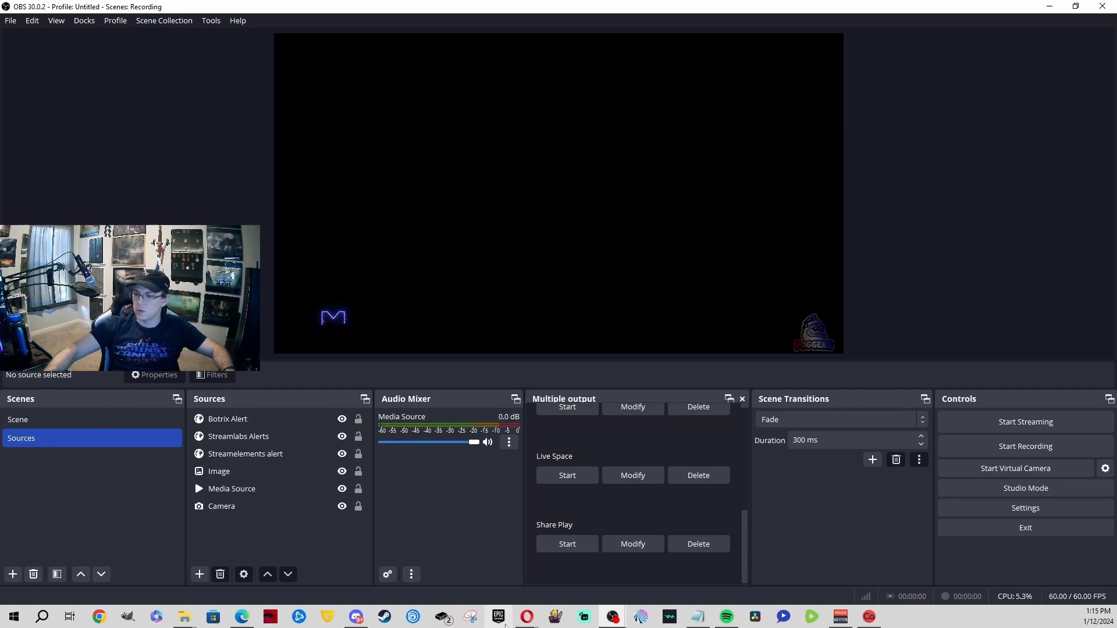
{"action": "mouse_move", "coordinate": [541, 609]}
{"action": "left_click", "coordinate": [686, 563]}
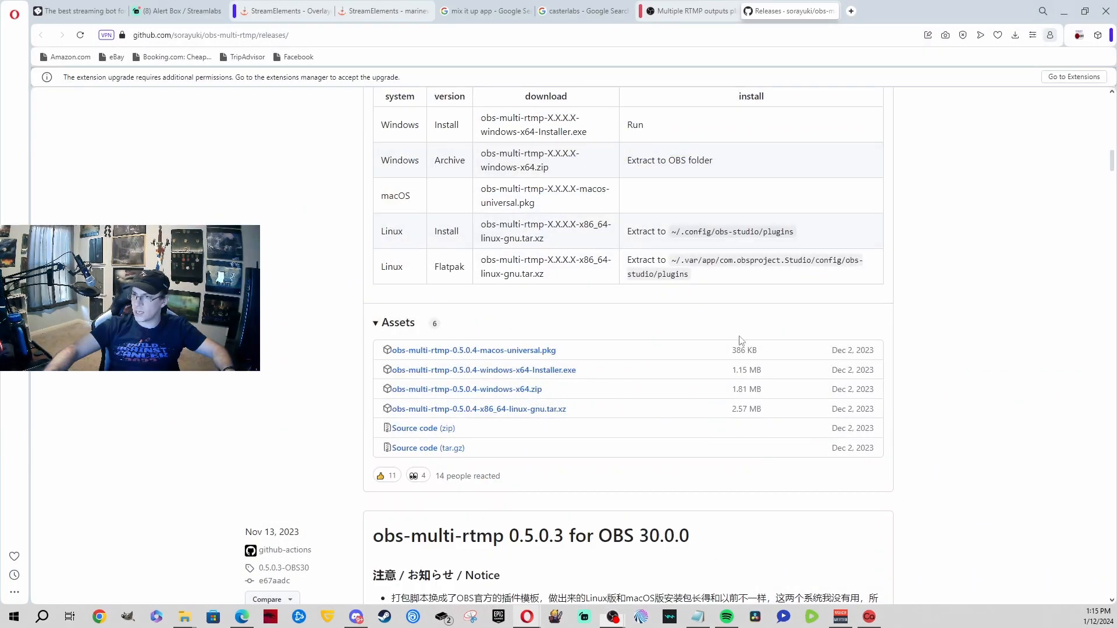
Step: Load the Kick channel page in a new Opera tab
{"action": "left_click", "coordinate": [845, 13]}
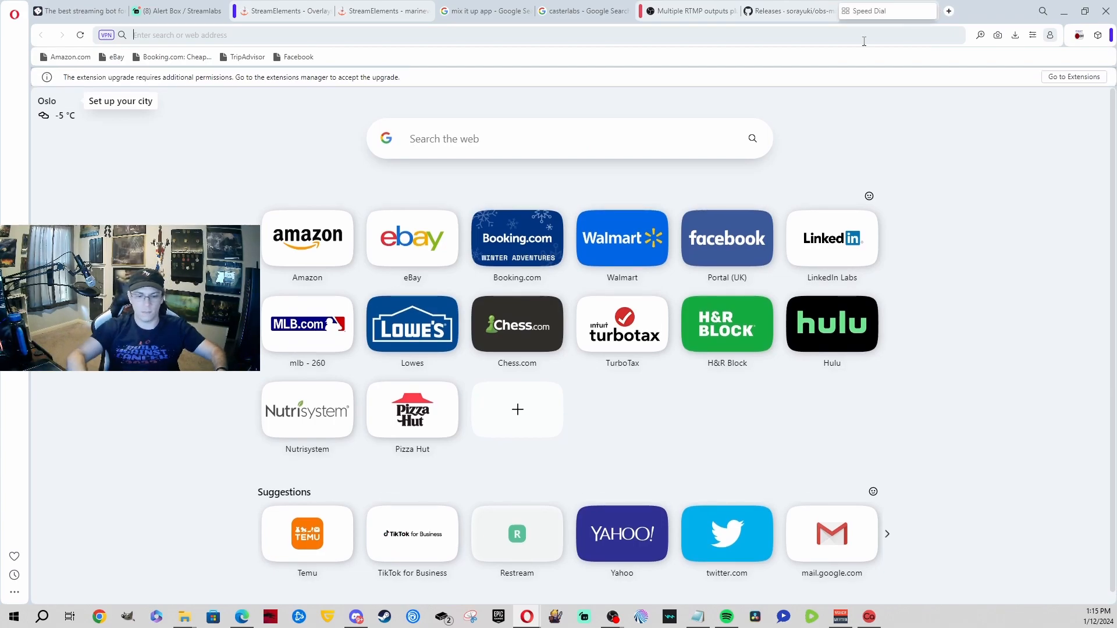
{"action": "type", "text": "googkick"}
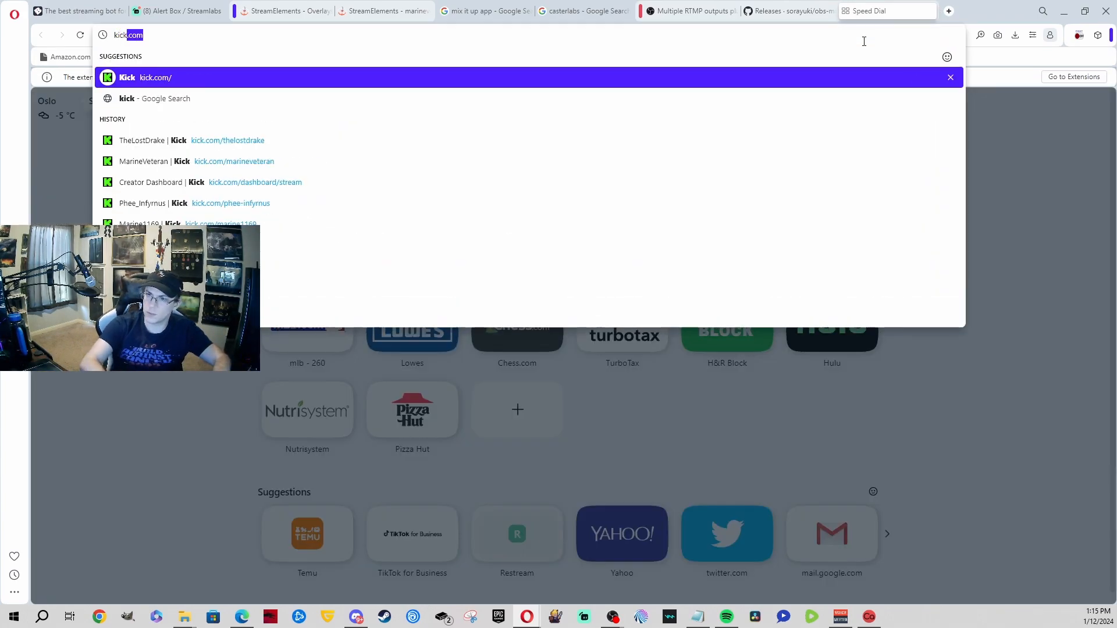
{"action": "key", "text": "Down"}
{"action": "key", "text": "Down"}
{"action": "key", "text": "Return"}
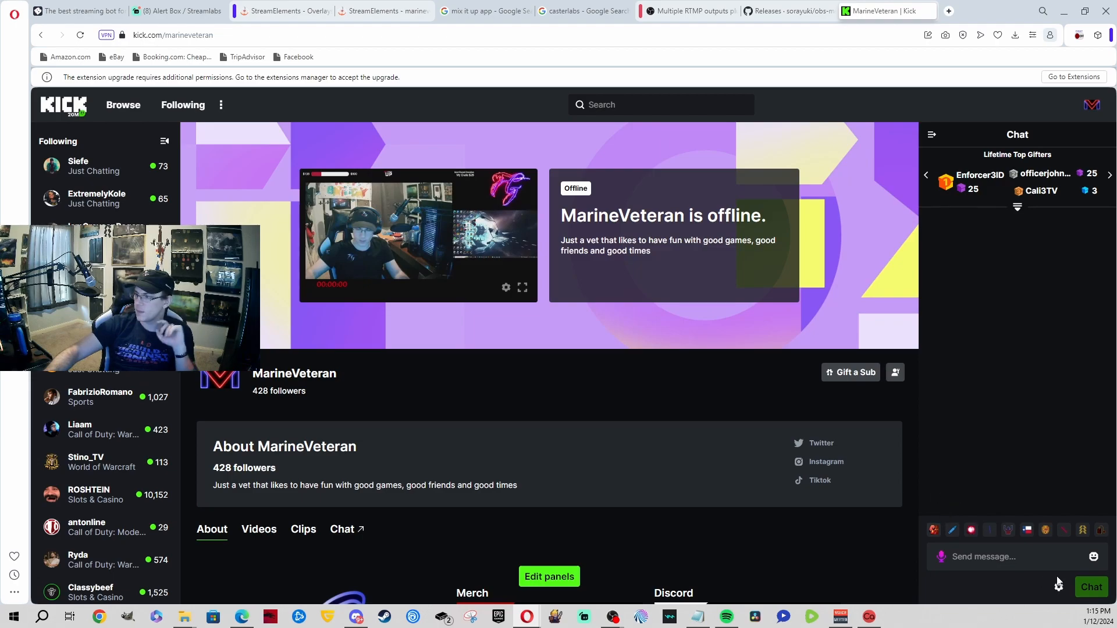
Step: Pop out the Kick chat, copy its chatroom URL, close it, and minimize Opera
{"action": "left_click", "coordinate": [1059, 587]}
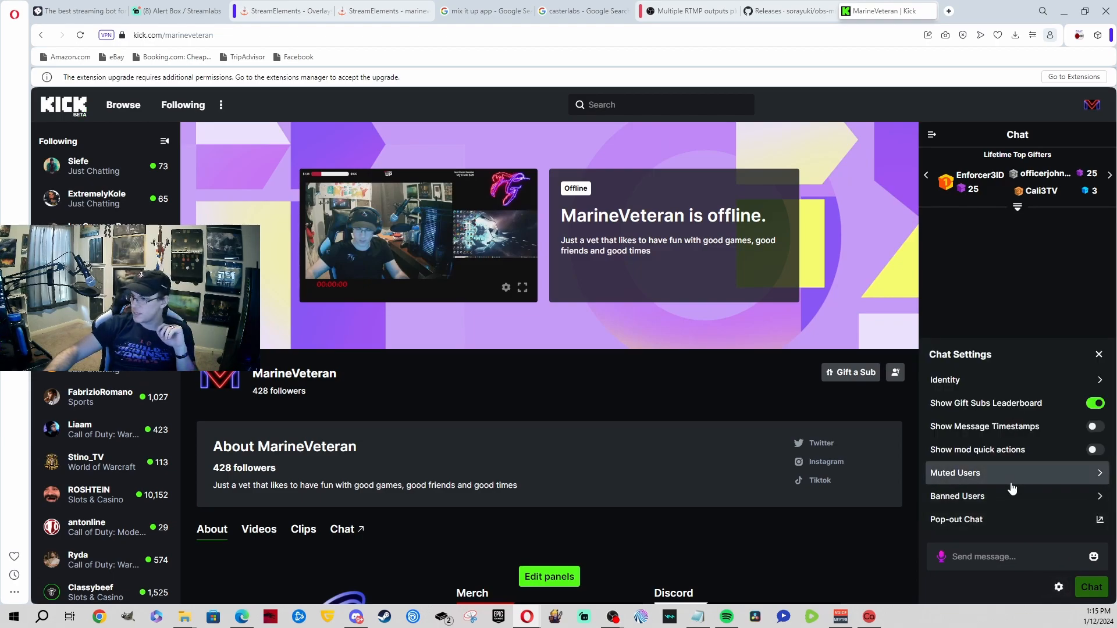
{"action": "left_click", "coordinate": [974, 524]}
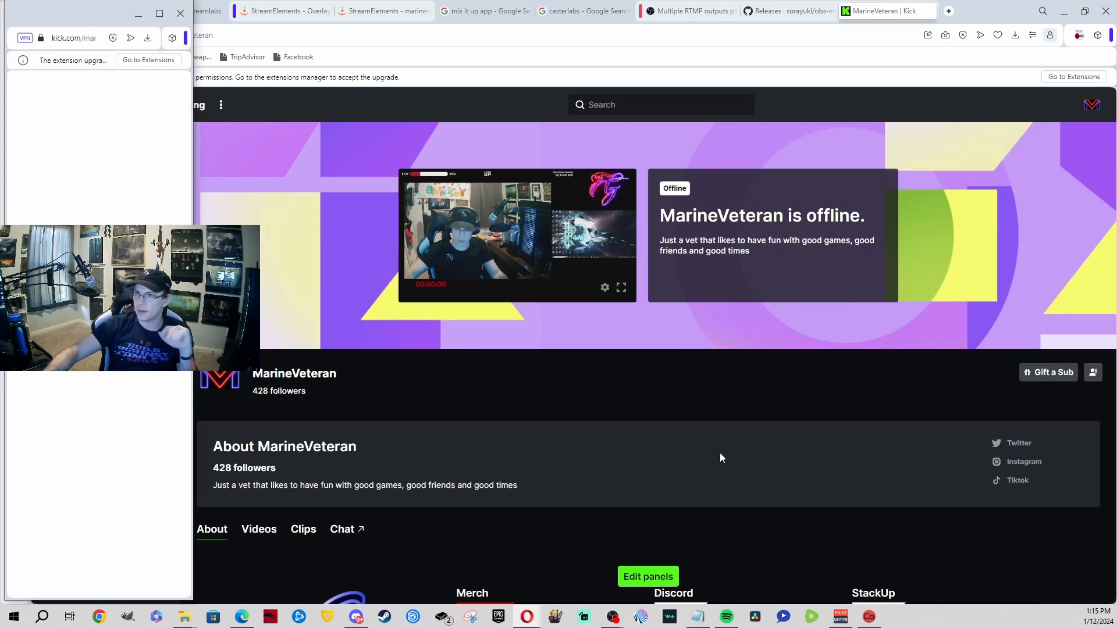
{"action": "left_click_drag", "start_coordinate": [45, 22], "coordinate": [452, 39]}
{"action": "left_click", "coordinate": [481, 56]}
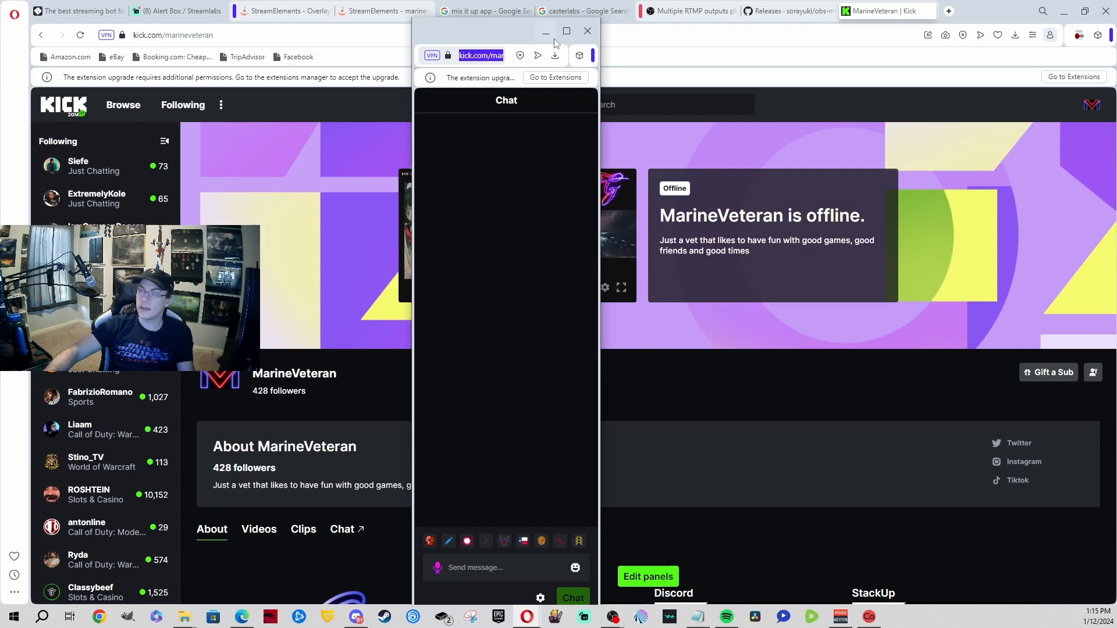
{"action": "left_click", "coordinate": [587, 30]}
{"action": "left_click", "coordinate": [1063, 12]}
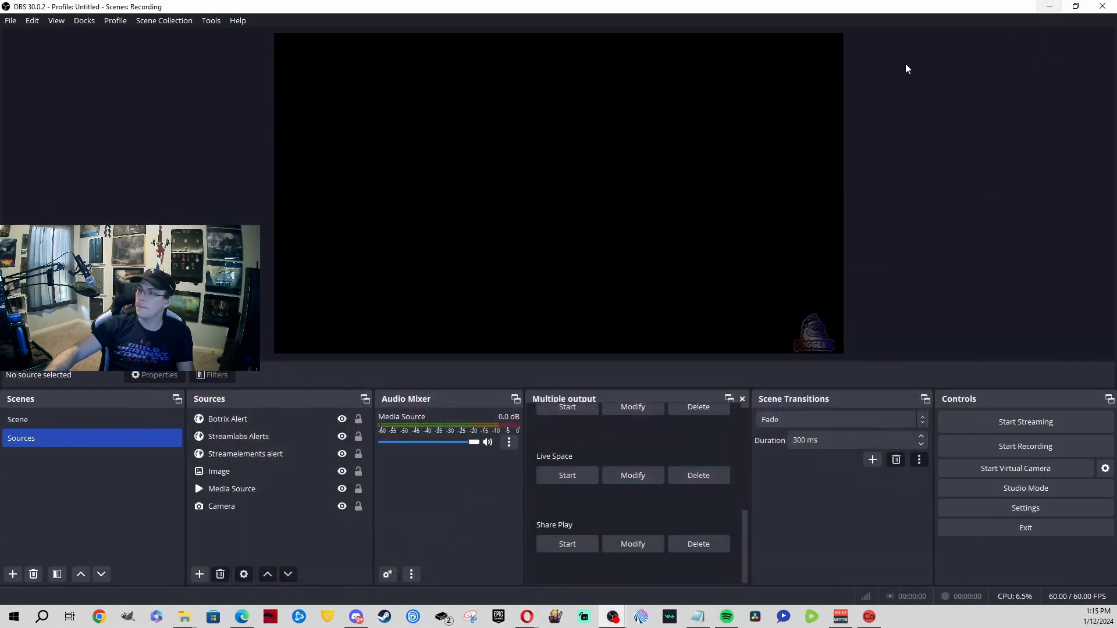
Step: In Custom Browser Docks, add a dock named Chat1 with the pasted Kick chatroom URL
{"action": "left_click", "coordinate": [87, 21]}
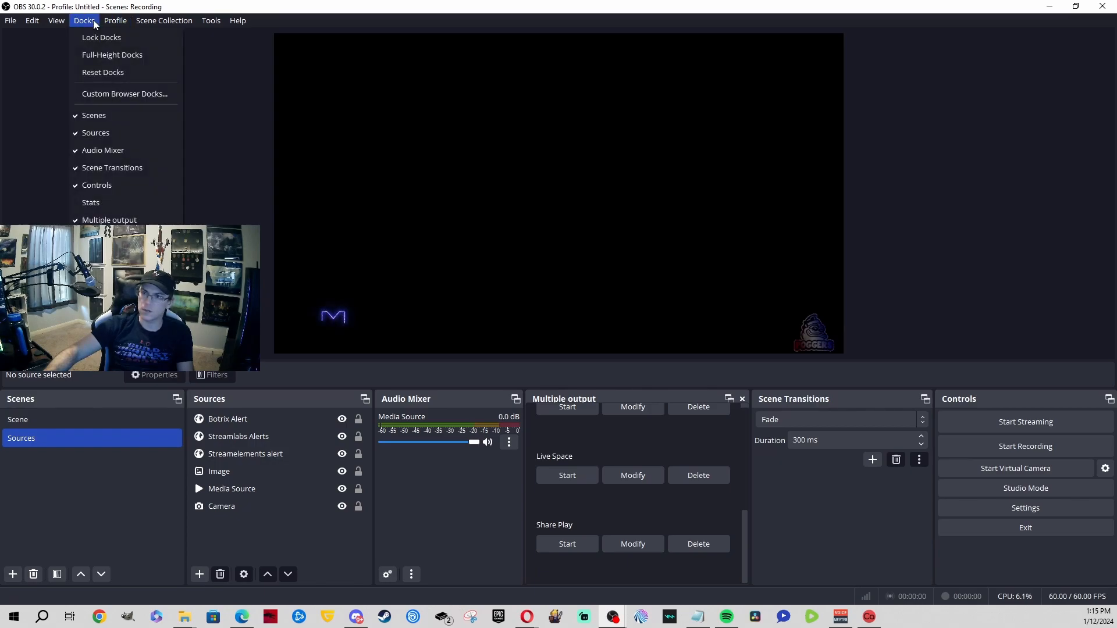
{"action": "left_click", "coordinate": [118, 94]}
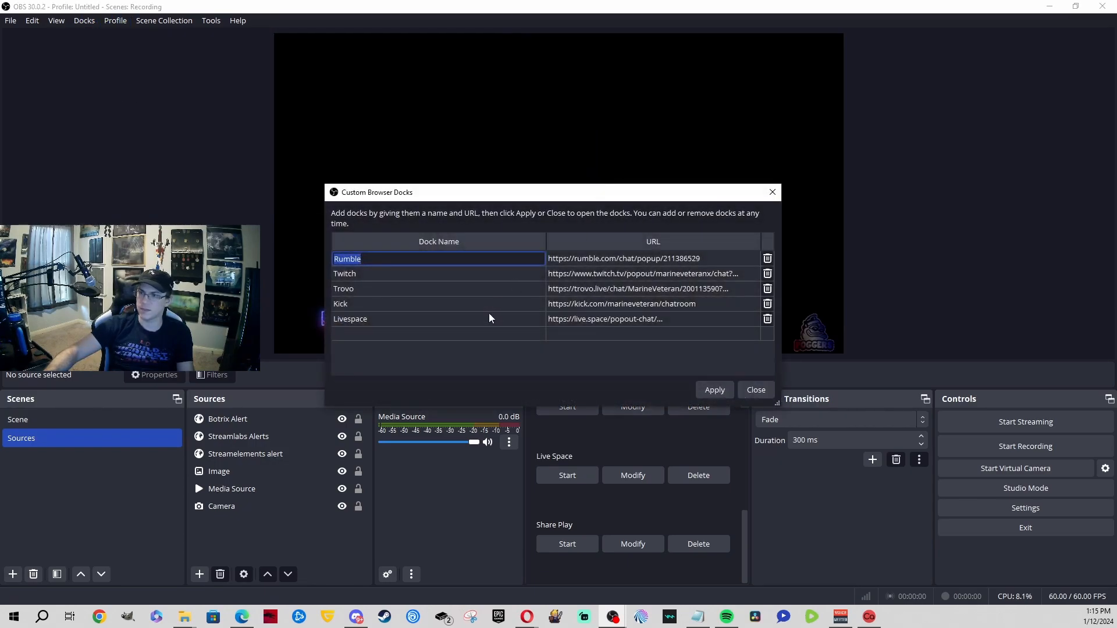
{"action": "left_click_drag", "start_coordinate": [460, 197], "coordinate": [605, 142]}
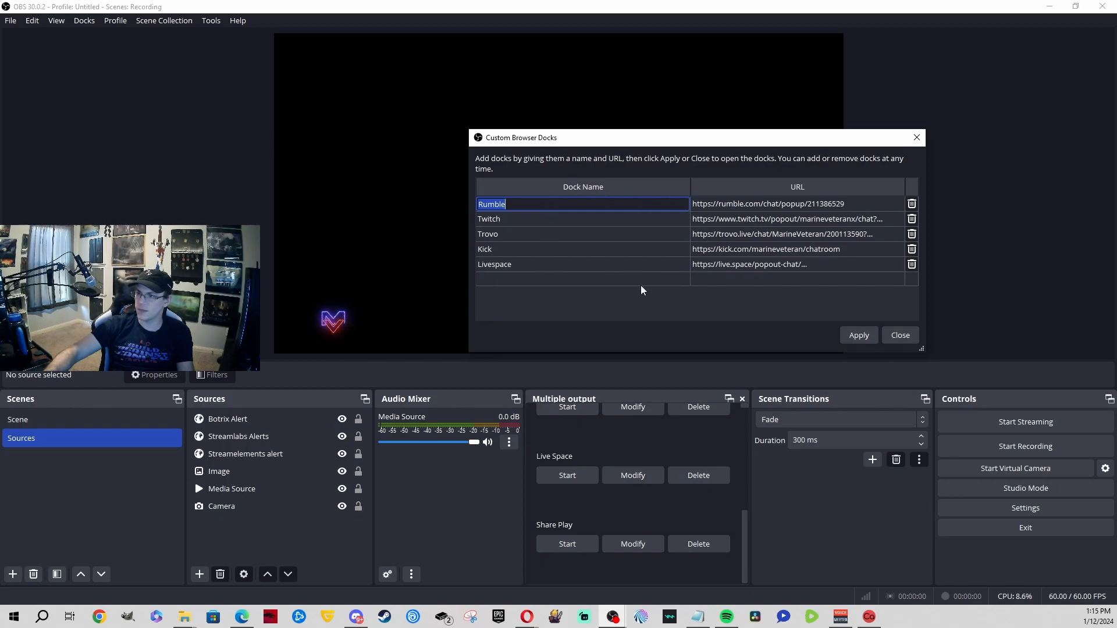
{"action": "left_click", "coordinate": [623, 281]}
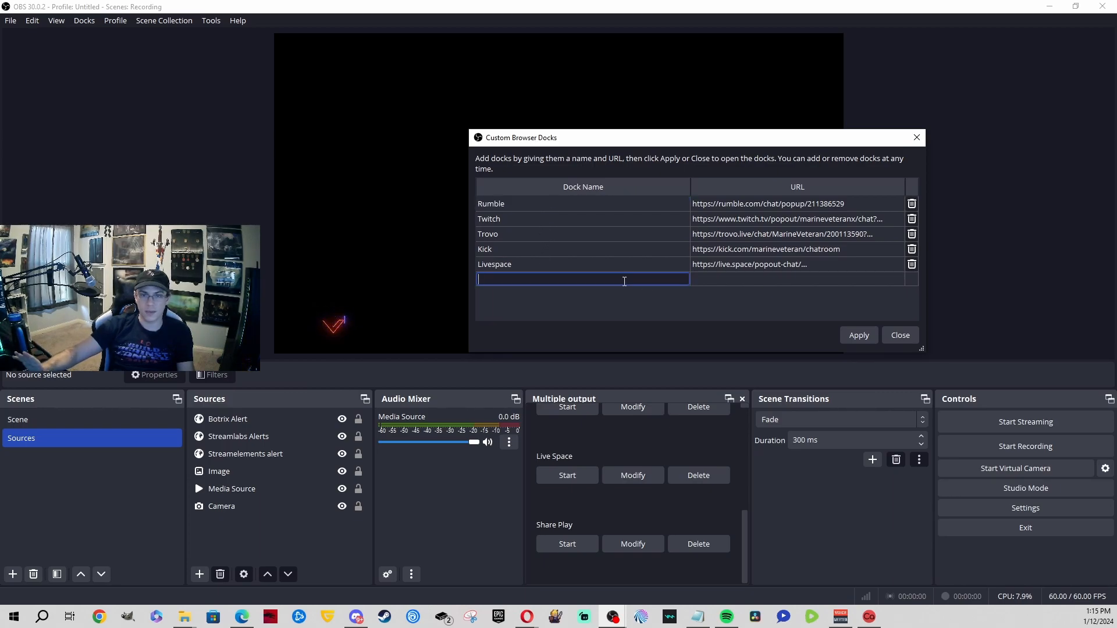
{"action": "type", "text": "Chat1"}
{"action": "key", "text": "Tab"}
{"action": "type", "text": "https://kick.com/marineveteran/chatroom"}
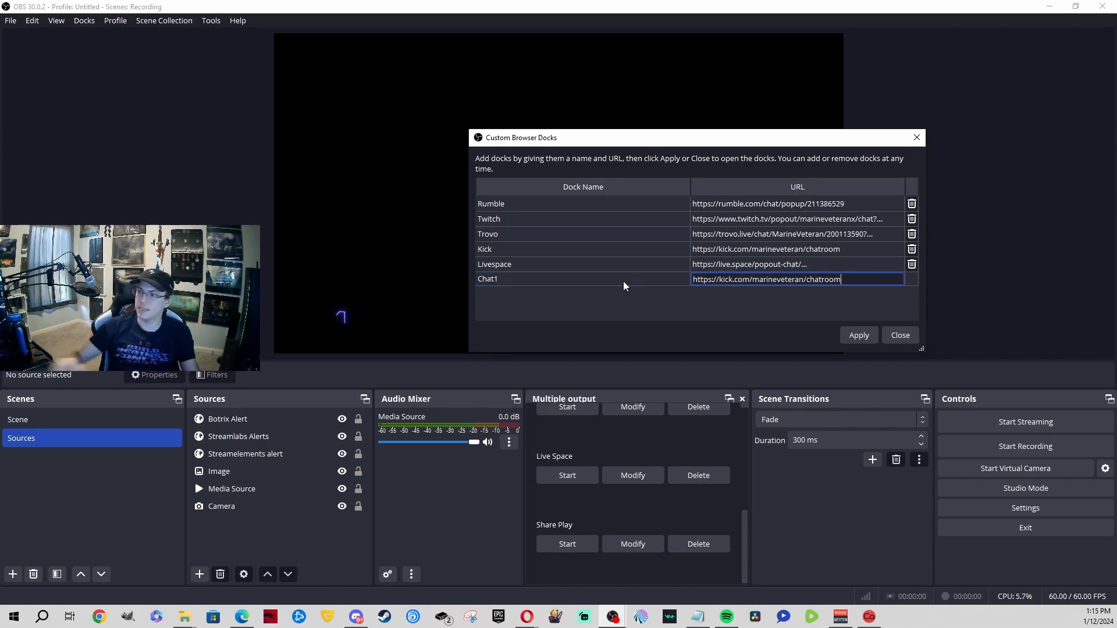
{"action": "key", "text": "Return"}
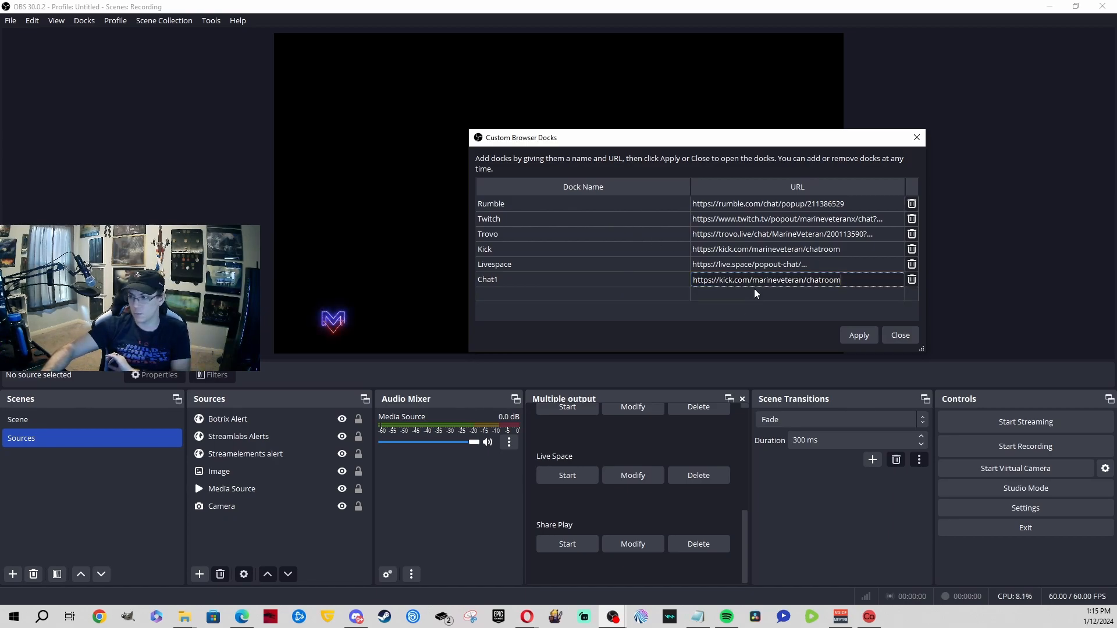
Step: Apply the new Chat1 dock and position it as a floating panel
{"action": "left_click", "coordinate": [859, 335]}
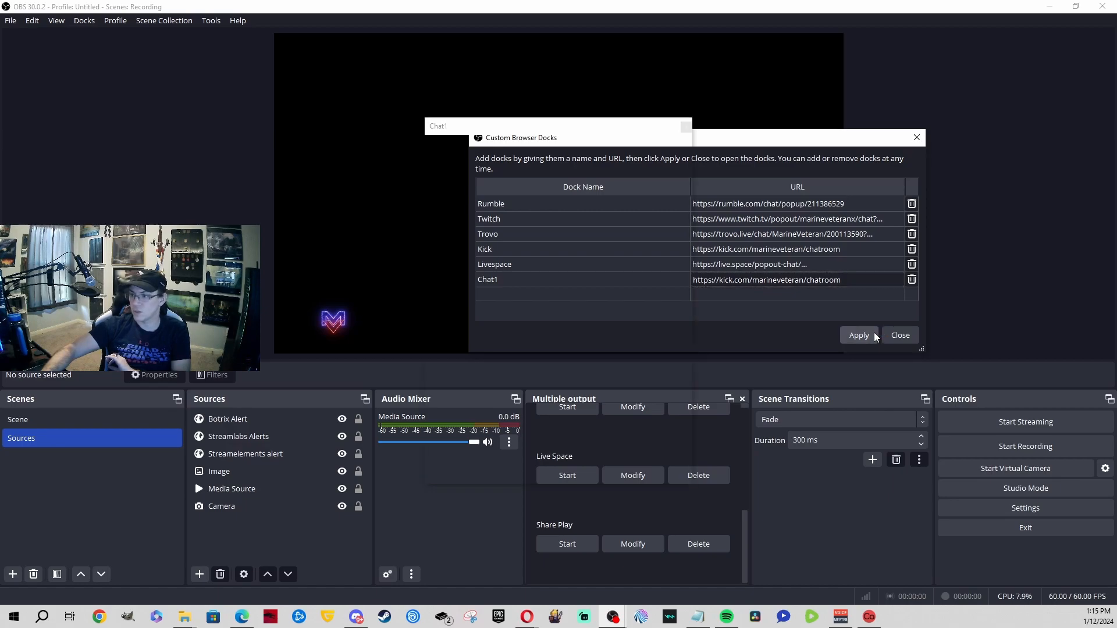
{"action": "left_click_drag", "start_coordinate": [510, 131], "coordinate": [471, 82]}
{"action": "left_click_drag", "start_coordinate": [538, 39], "coordinate": [1073, 148]}
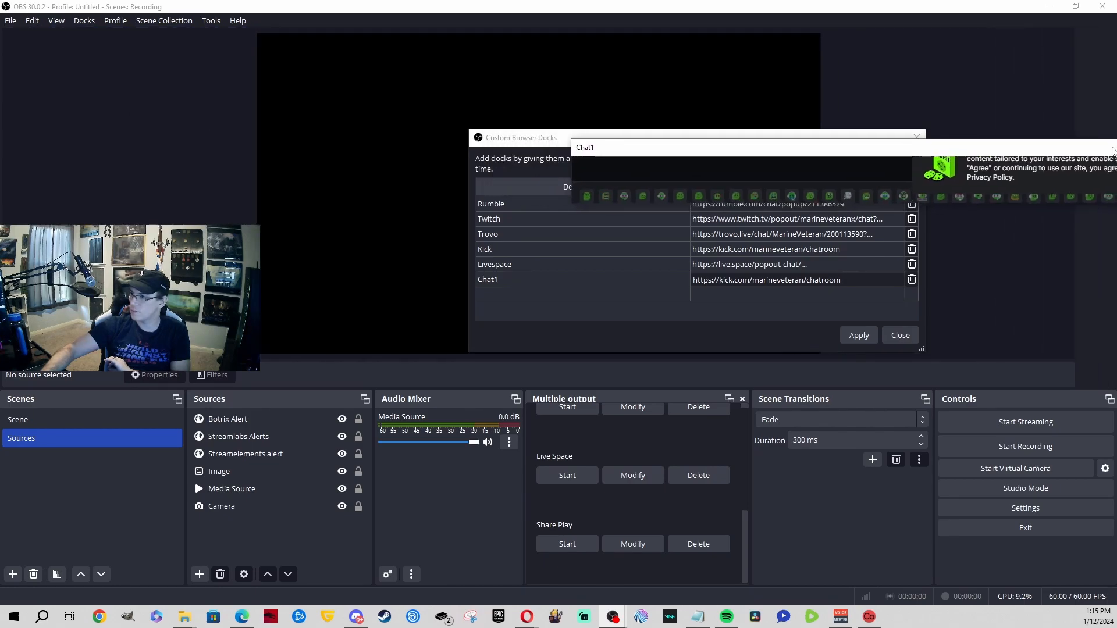
Step: Accept Kick's cookies, close the docks editor, and send the test chat message '123'
{"action": "left_click", "coordinate": [1028, 362]}
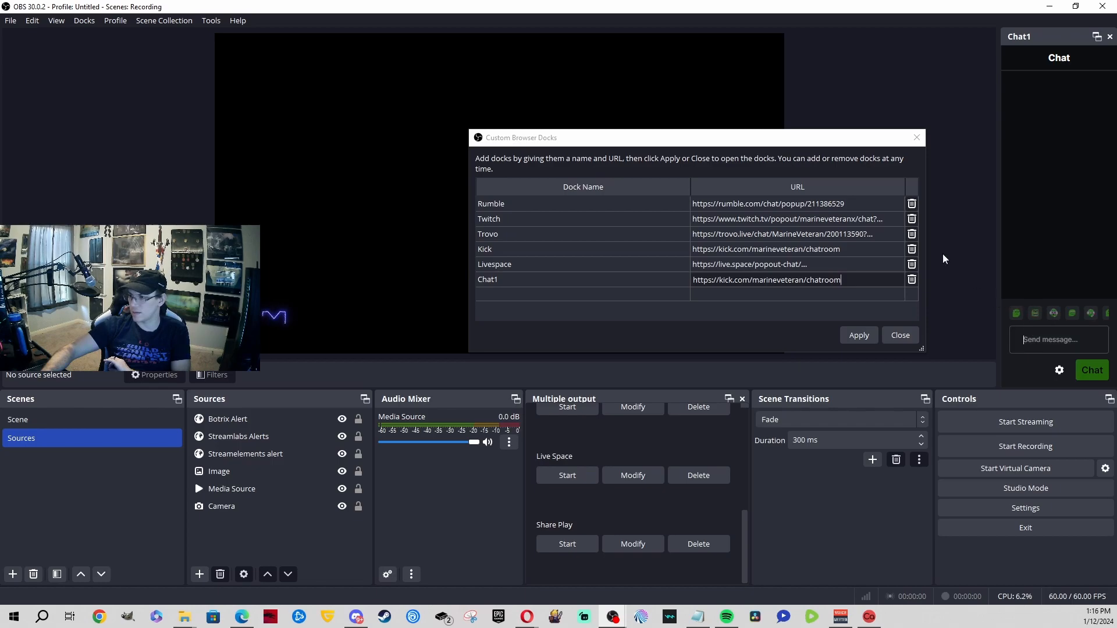
{"action": "left_click", "coordinate": [917, 137]}
{"action": "left_click", "coordinate": [1037, 338]}
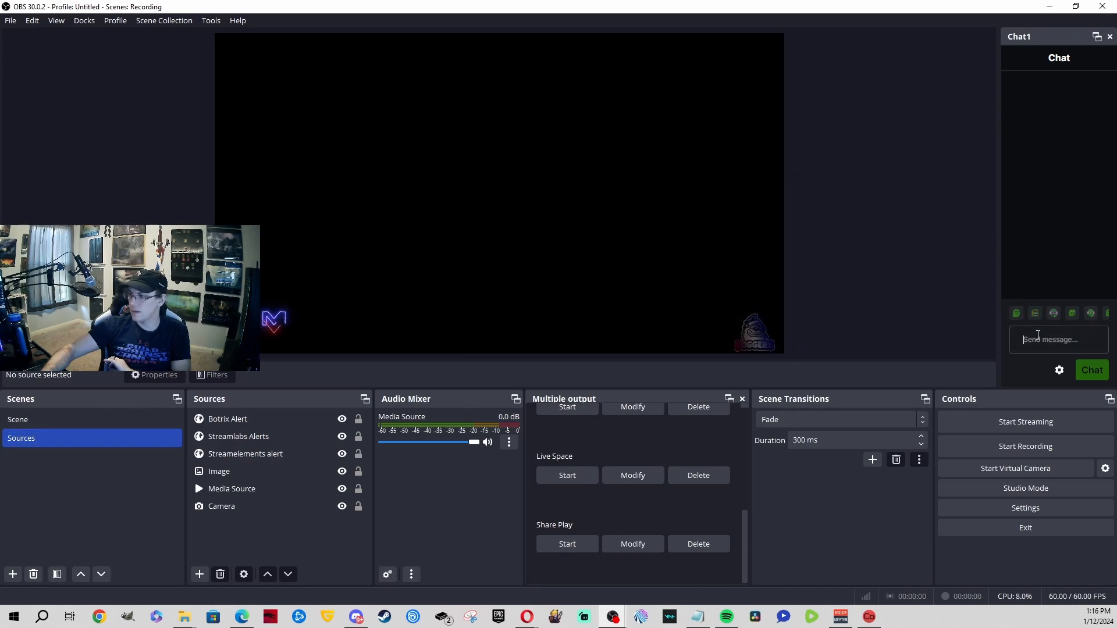
{"action": "type", "text": "123"}
{"action": "key", "text": "Return"}
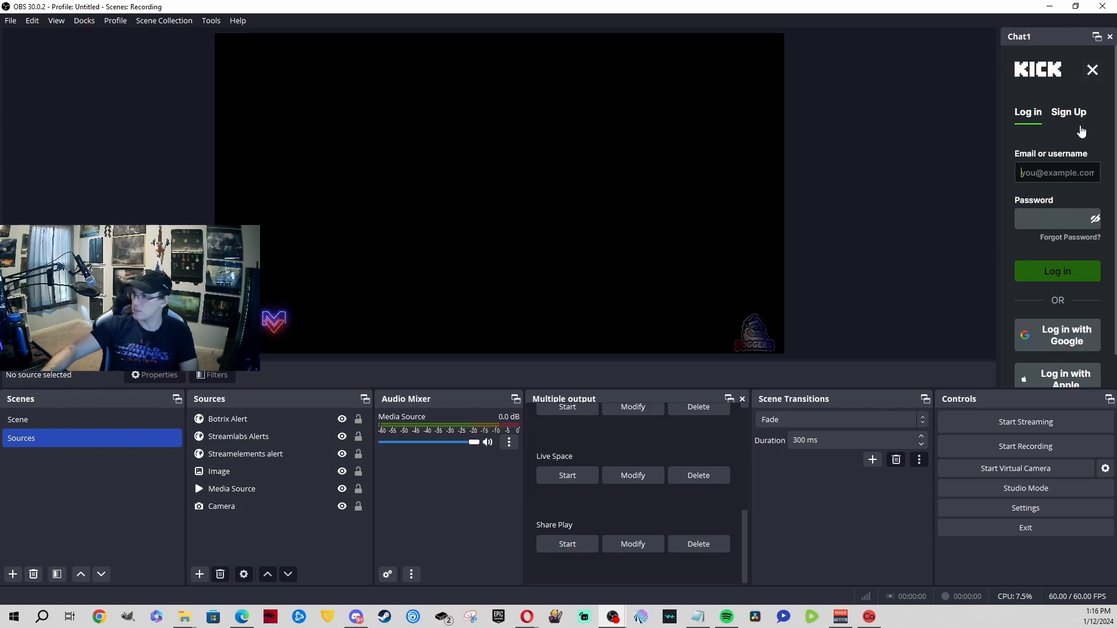
Step: Sign in to Kick in the Chat1 dock with the account e-mail and password
{"action": "left_click", "coordinate": [1061, 170]}
{"action": "key", "text": "Tab"}
{"action": "type", "text": "••"}
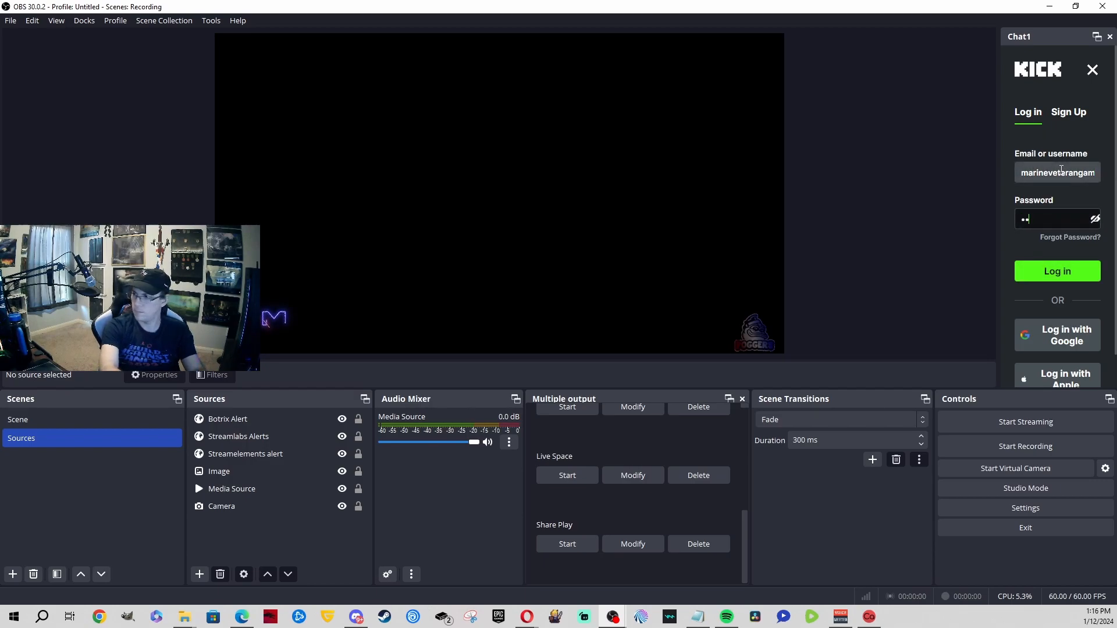
{"action": "type", "text": "•••••"}
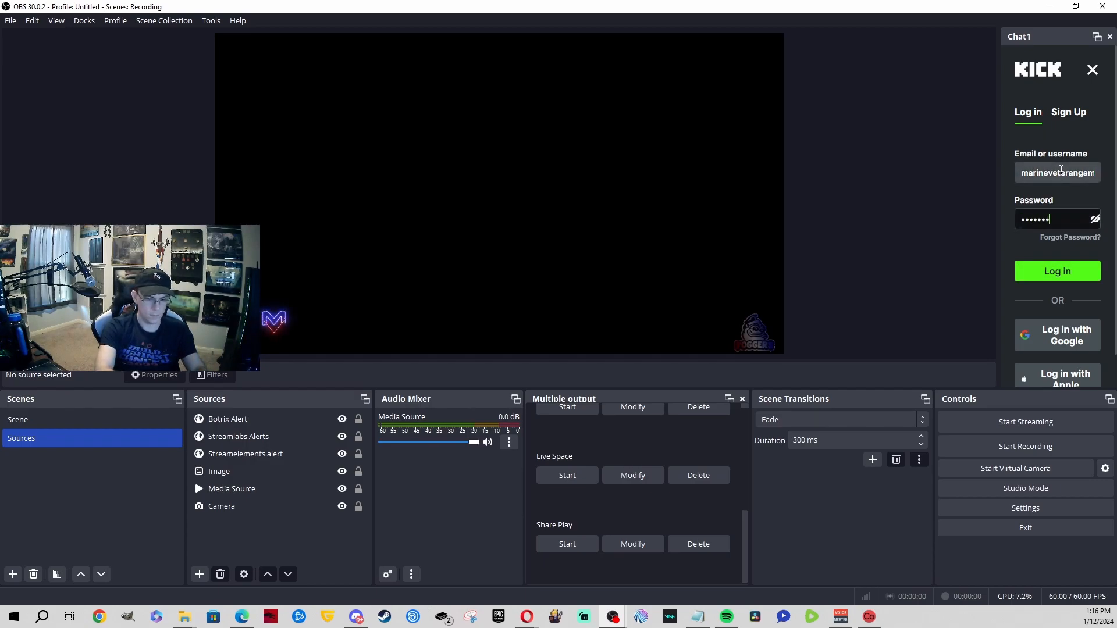
{"action": "type", "text": "••"}
{"action": "key", "text": "Return"}
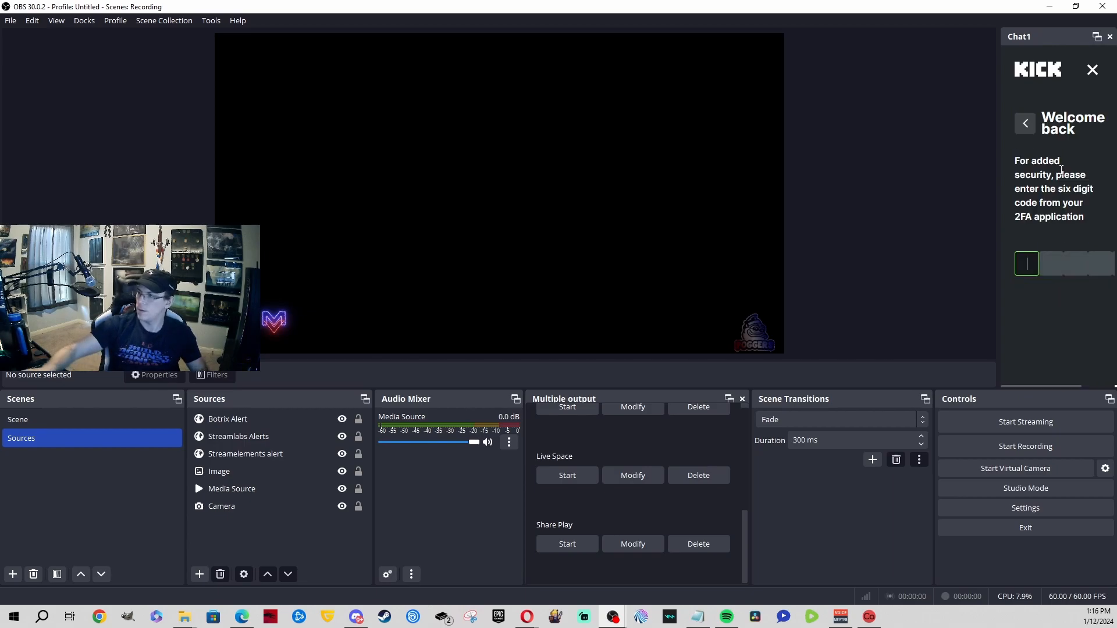
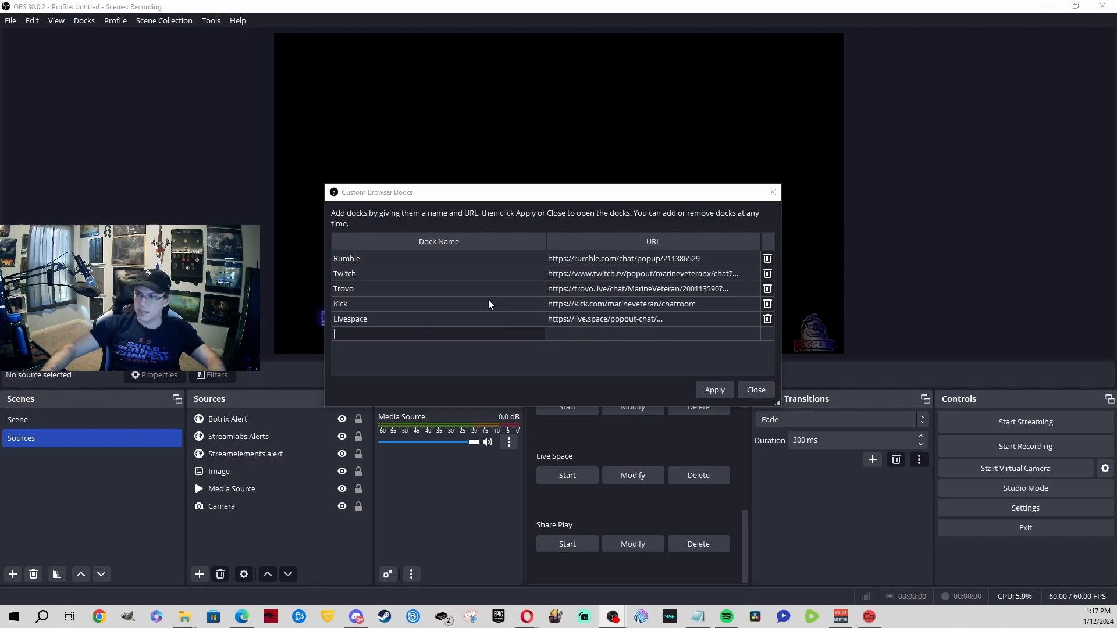
Step: Add a custom browser dock named 'Chat 1' with the pasted Kick chatroom URL and apply it
{"action": "left_click", "coordinate": [473, 332]}
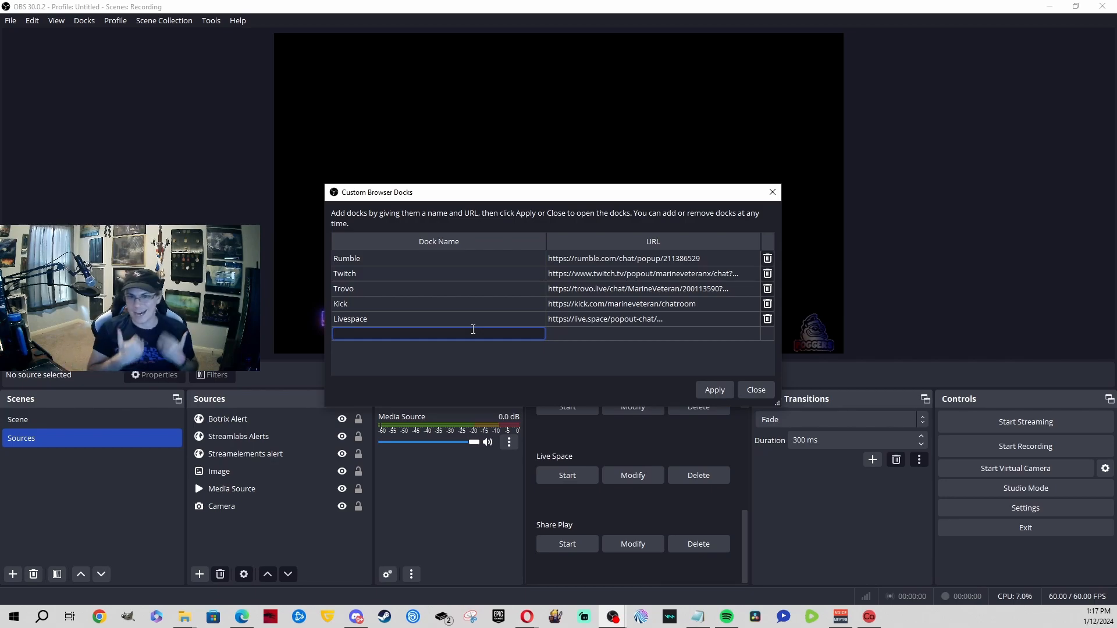
{"action": "type", "text": "Chqat 1"}
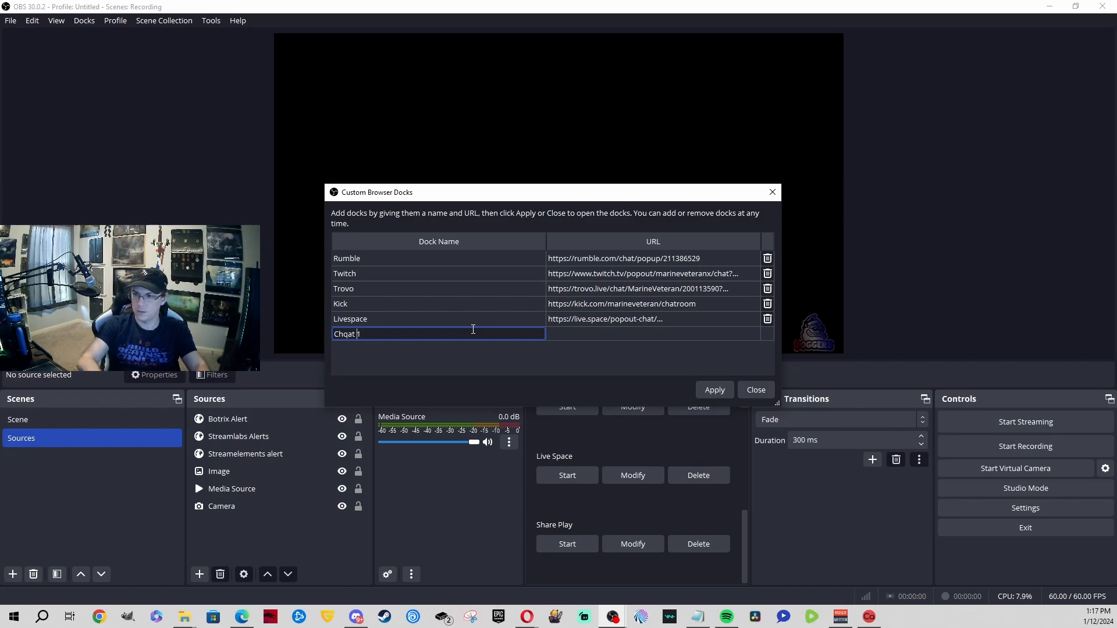
{"action": "key", "text": "BackSpace"}
{"action": "key", "text": "Tab"}
{"action": "type", "text": "https://kick.com/marineveteran/chatroom"}
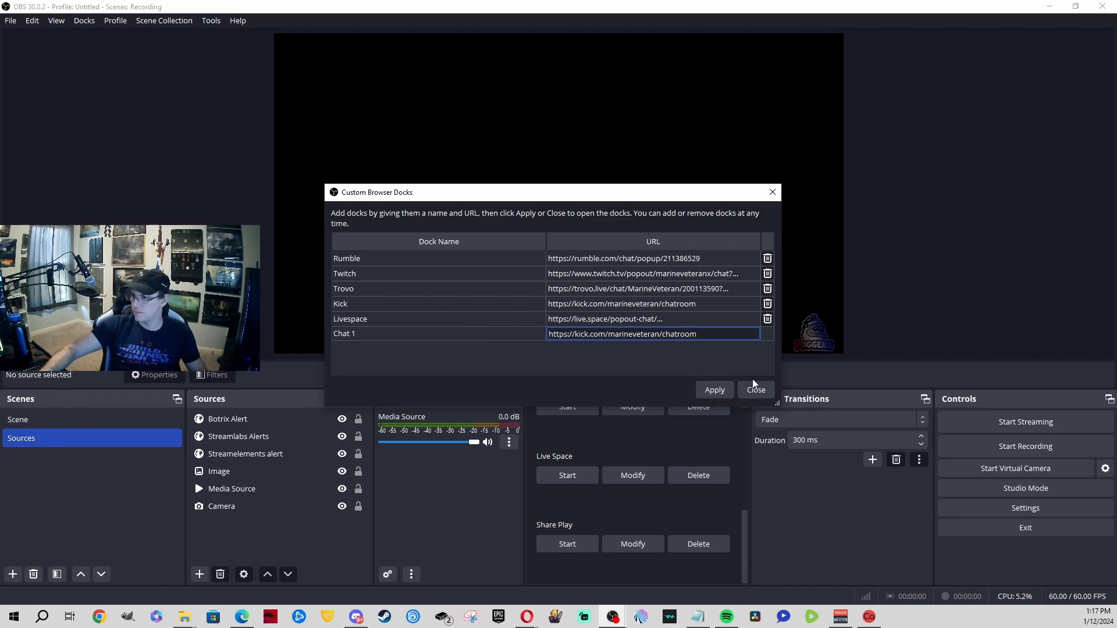
{"action": "left_click", "coordinate": [710, 389]}
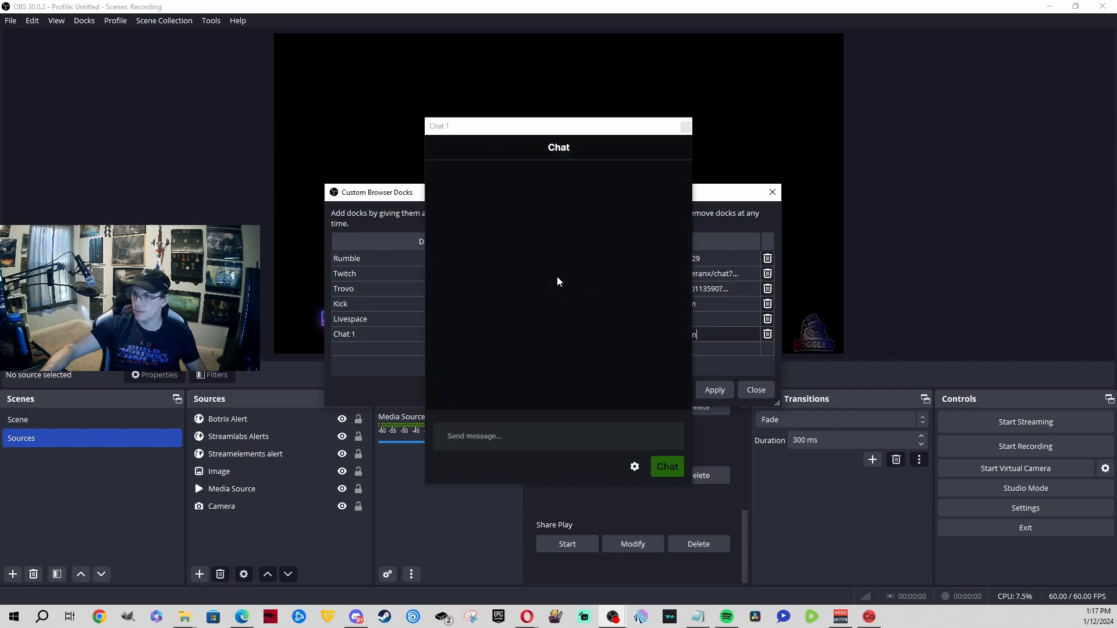
Step: Move the floating Chat 1 dock to the right and send the test message '123'
{"action": "left_click_drag", "start_coordinate": [520, 134], "coordinate": [1102, 132]}
{"action": "left_click", "coordinate": [879, 337]}
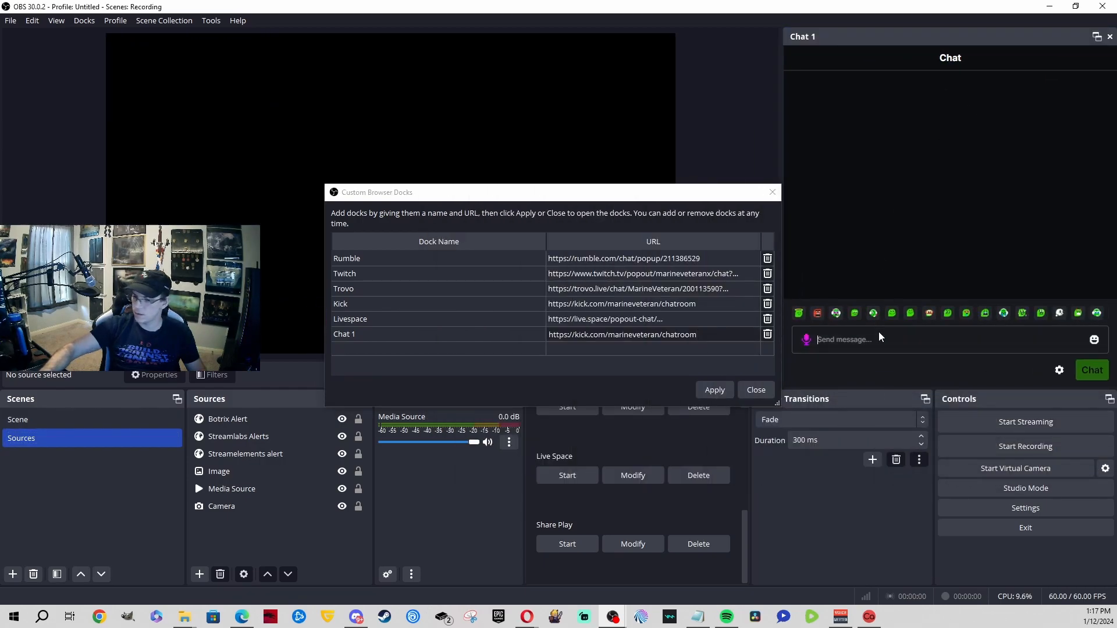
{"action": "type", "text": "123"}
{"action": "key", "text": "Return"}
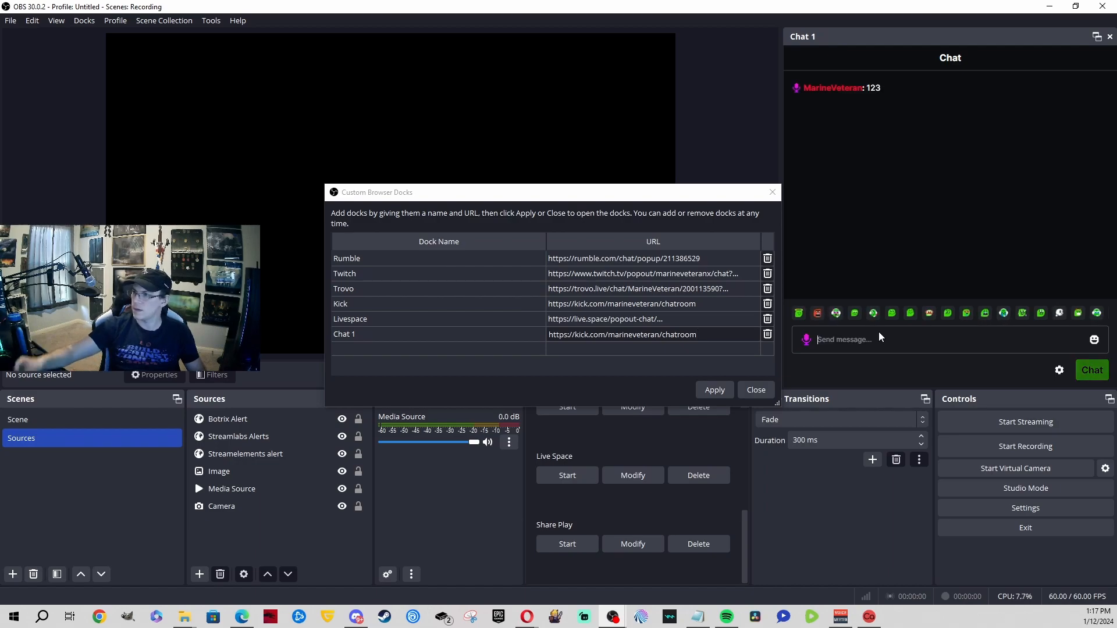
Step: Apply and close the Custom Browser Docks window, then minimize OBS
{"action": "left_click", "coordinate": [725, 393]}
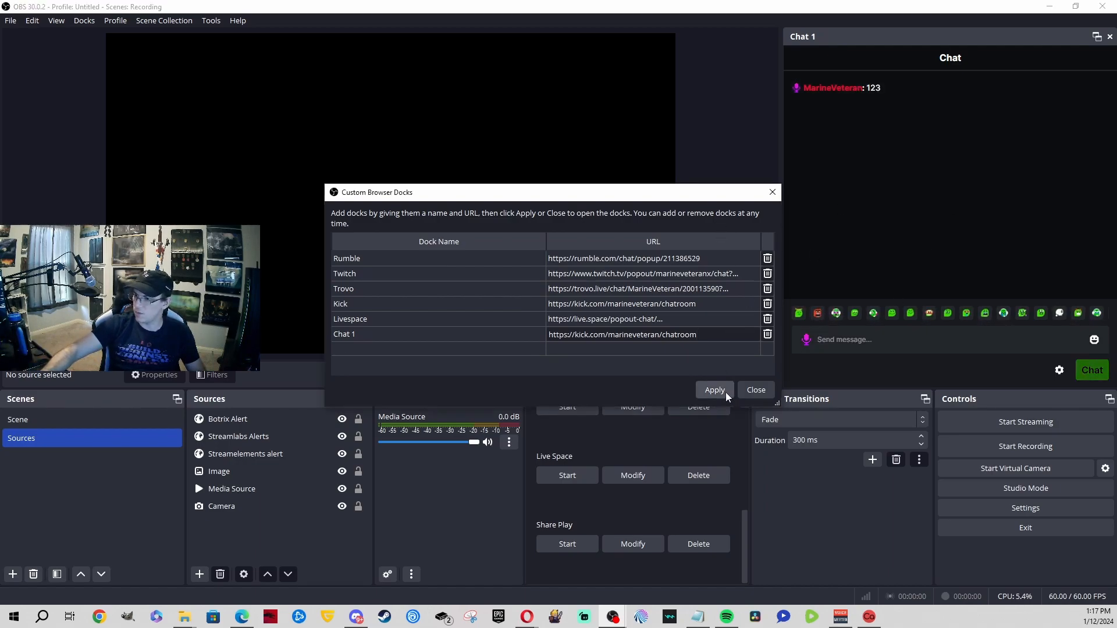
{"action": "left_click", "coordinate": [750, 391]}
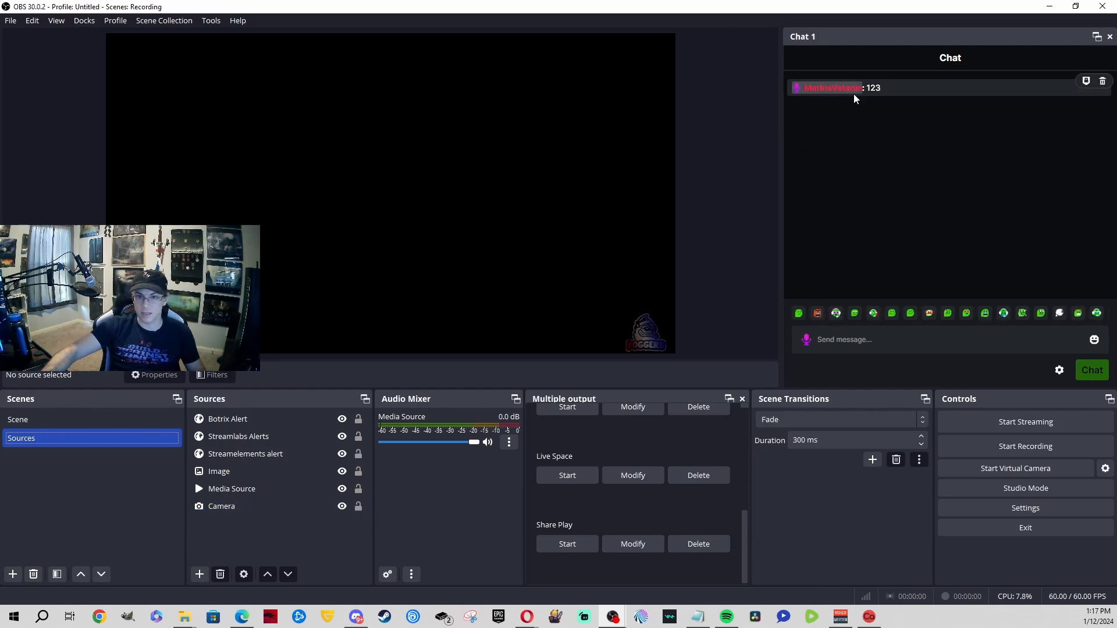
{"action": "left_click", "coordinate": [1050, 6]}
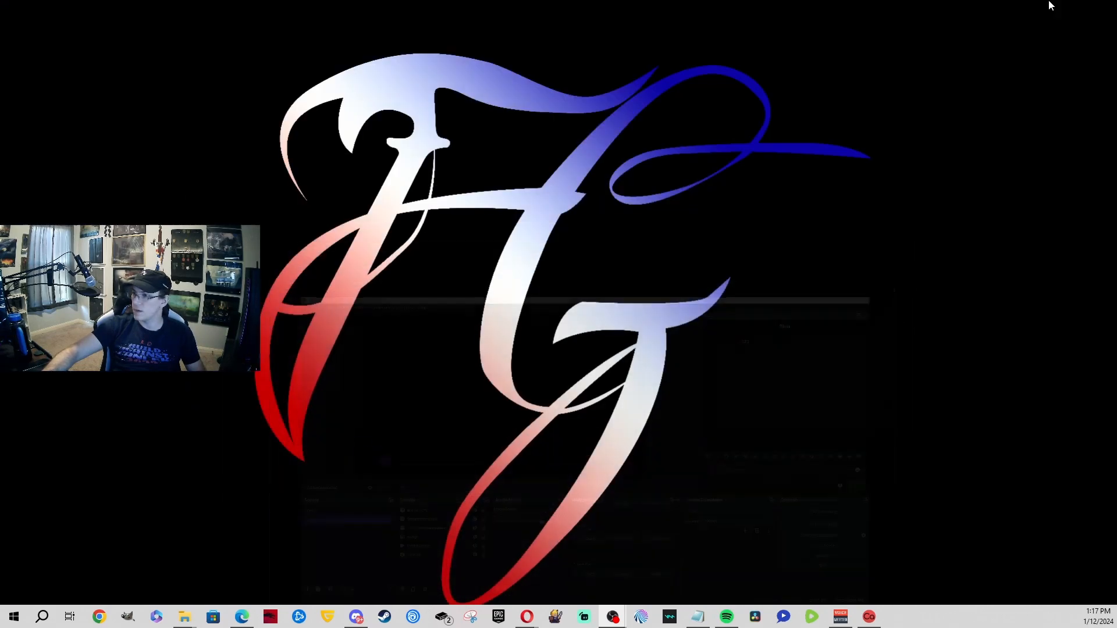
Step: From the Kick tab in Opera, send '456' in the channel chat and minimize Opera
{"action": "mouse_move", "coordinate": [526, 617]}
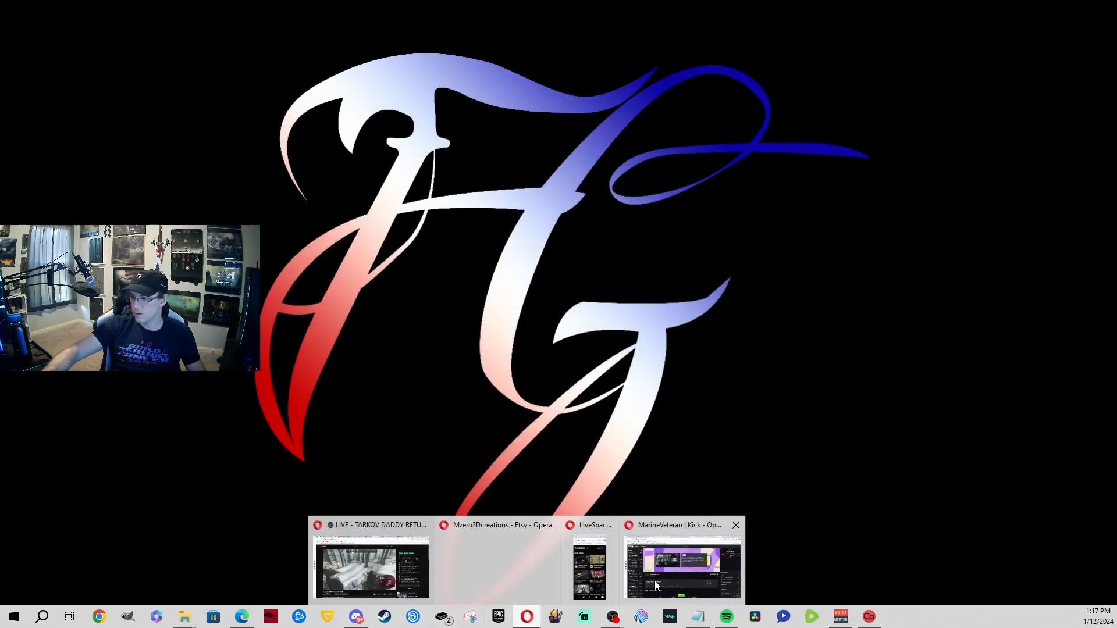
{"action": "left_click", "coordinate": [628, 584]}
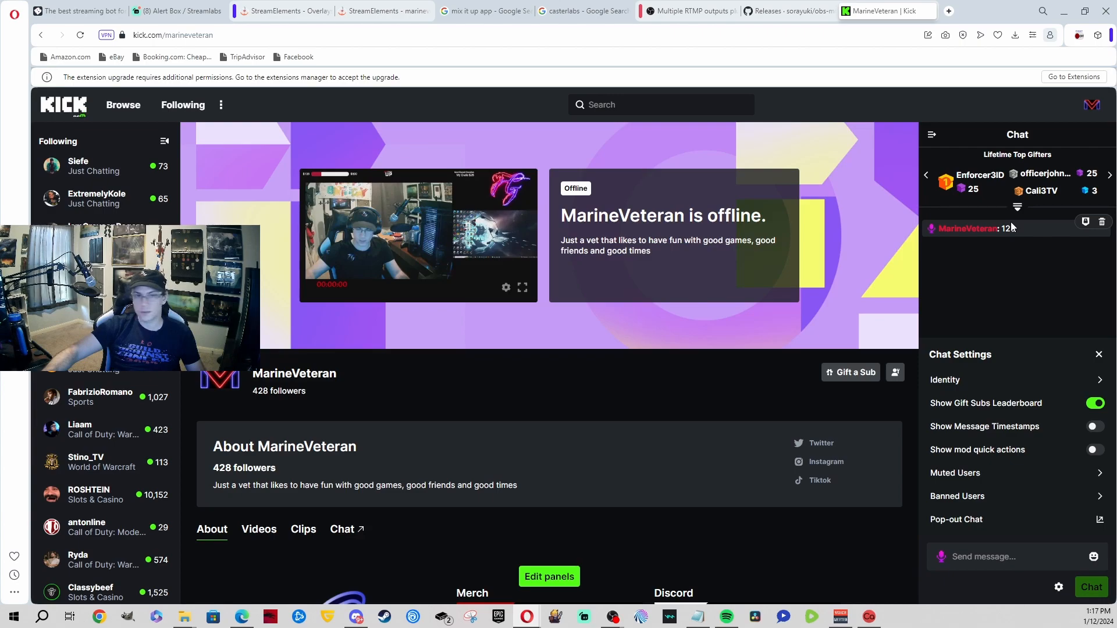
{"action": "left_click", "coordinate": [1006, 556]}
{"action": "type", "text": "456"}
{"action": "key", "text": "Return"}
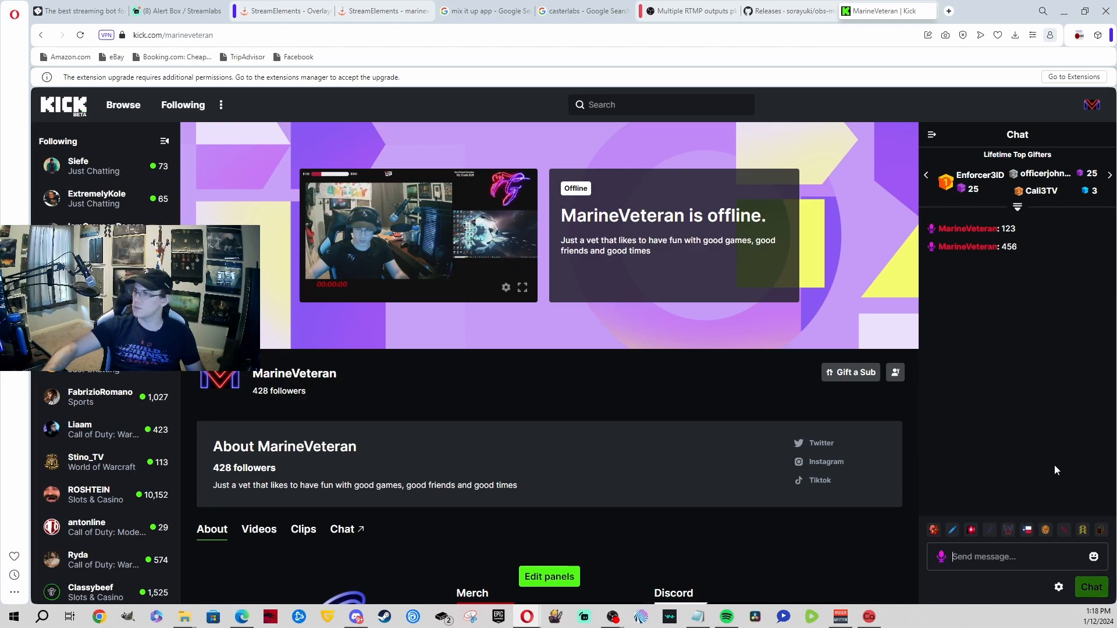
{"action": "left_click", "coordinate": [1064, 11]}
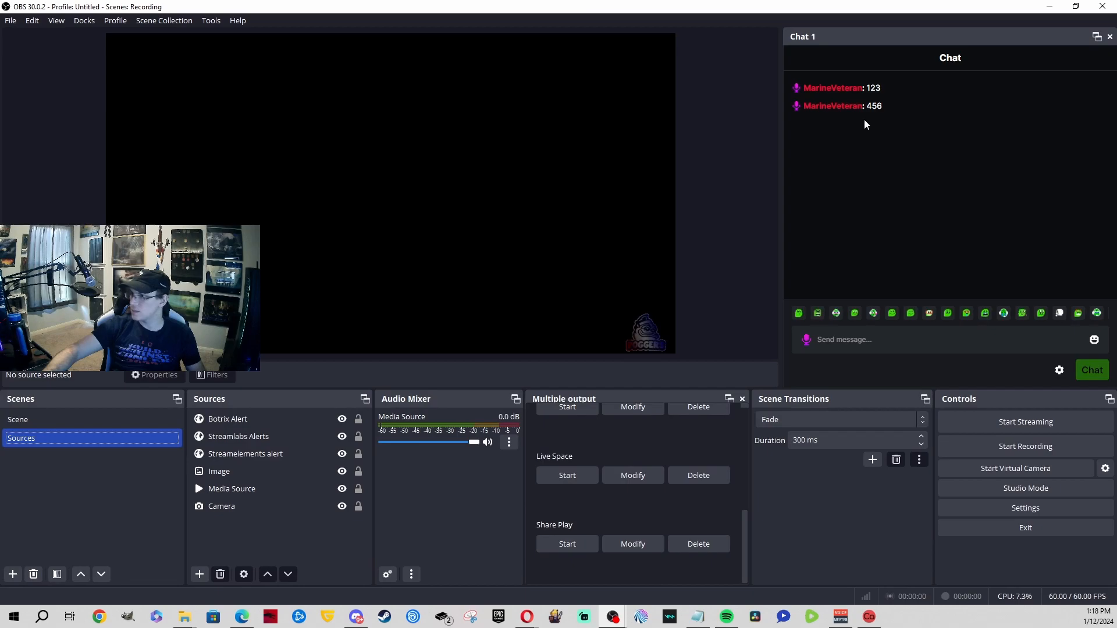
Step: Delete the '123' and '456' test messages in Chat 1, narrow the dock, and minimize OBS
{"action": "left_click", "coordinate": [860, 110]}
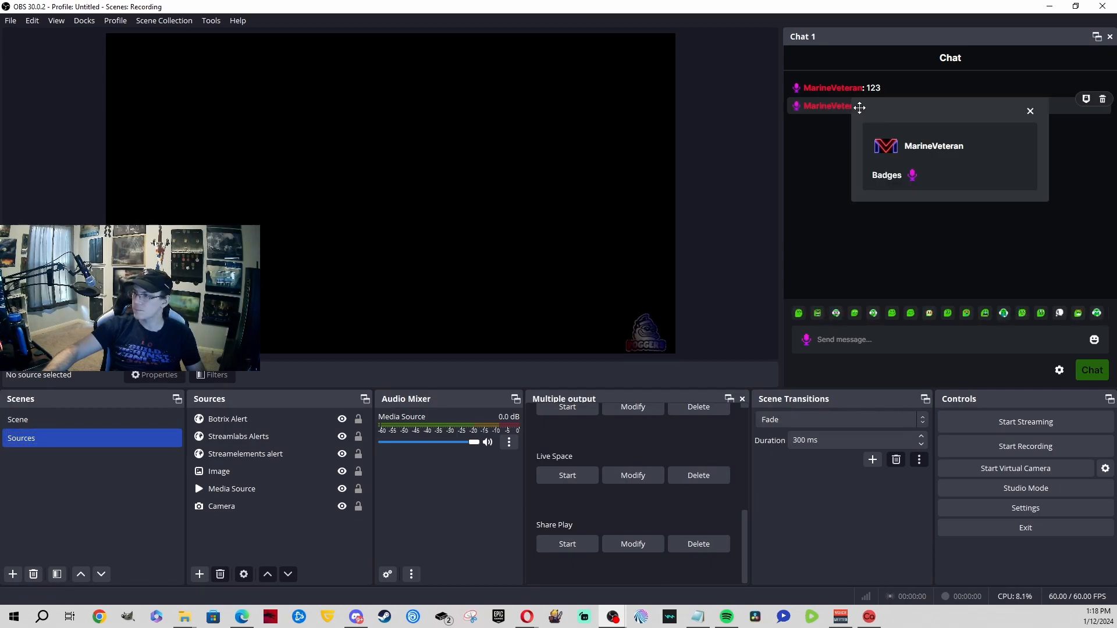
{"action": "left_click", "coordinate": [1032, 111]}
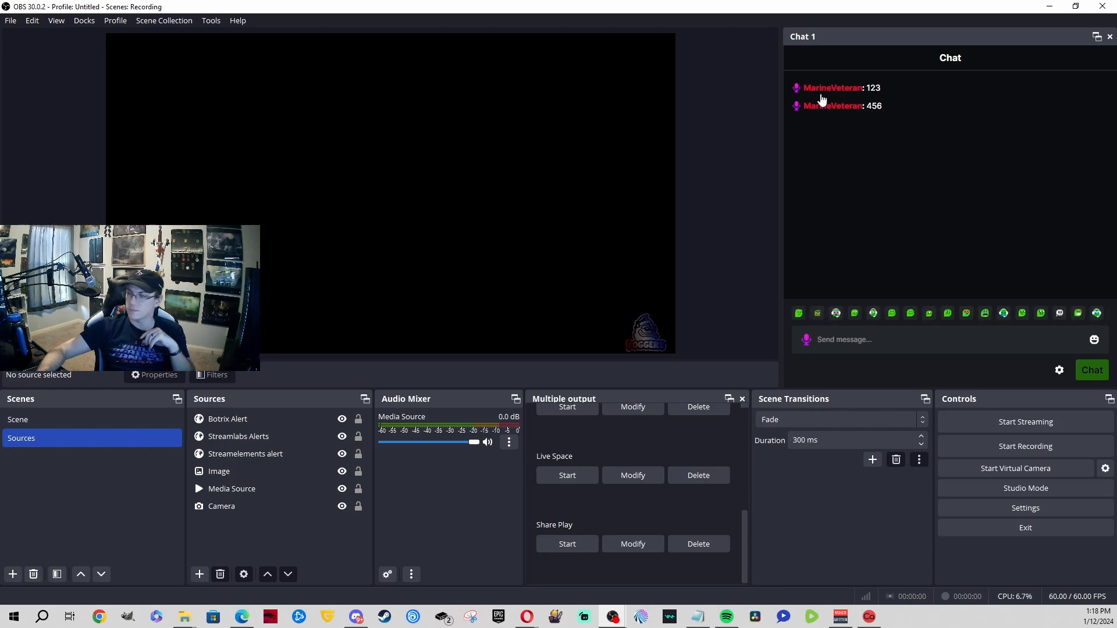
{"action": "mouse_move", "coordinate": [935, 103]}
{"action": "left_click", "coordinate": [1104, 100]}
{"action": "left_click", "coordinate": [1102, 82]}
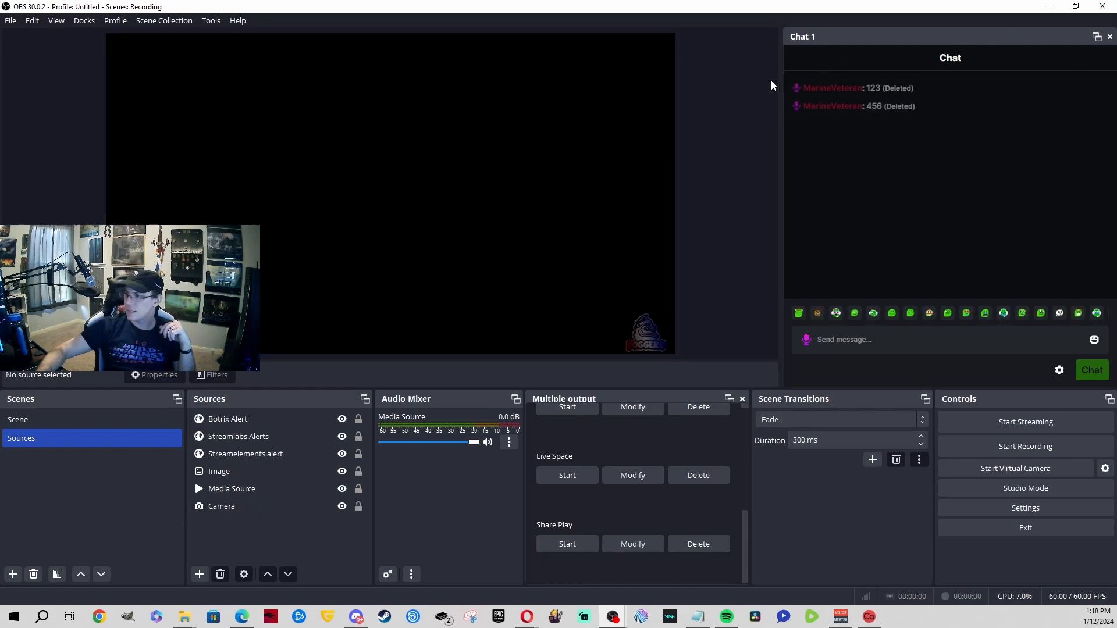
{"action": "left_click_drag", "start_coordinate": [780, 77], "coordinate": [926, 74]}
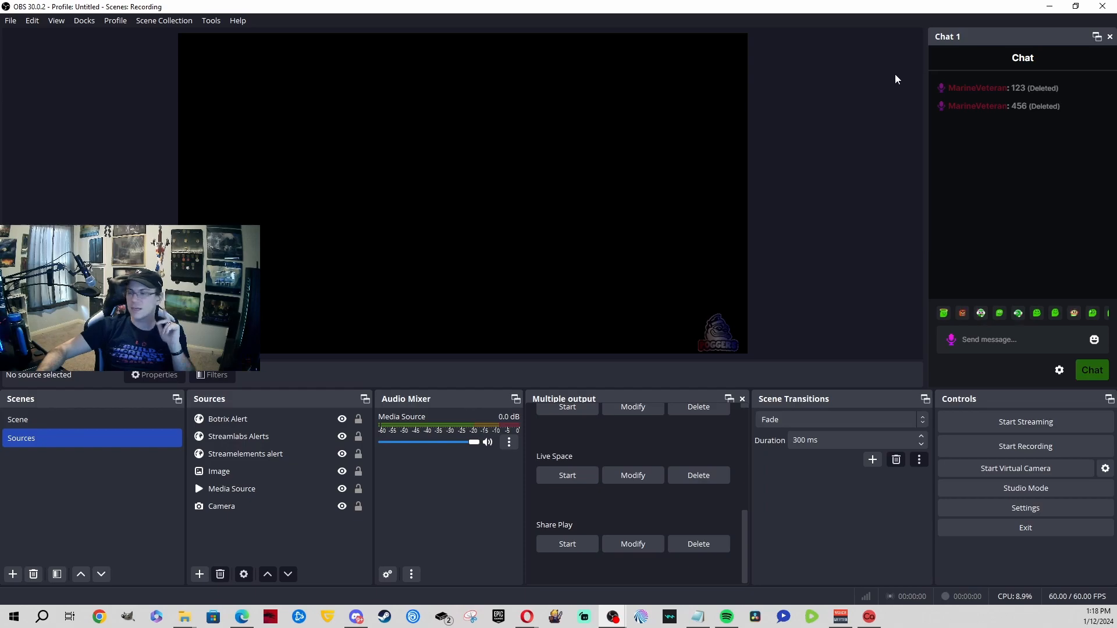
{"action": "left_click", "coordinate": [1056, 7]}
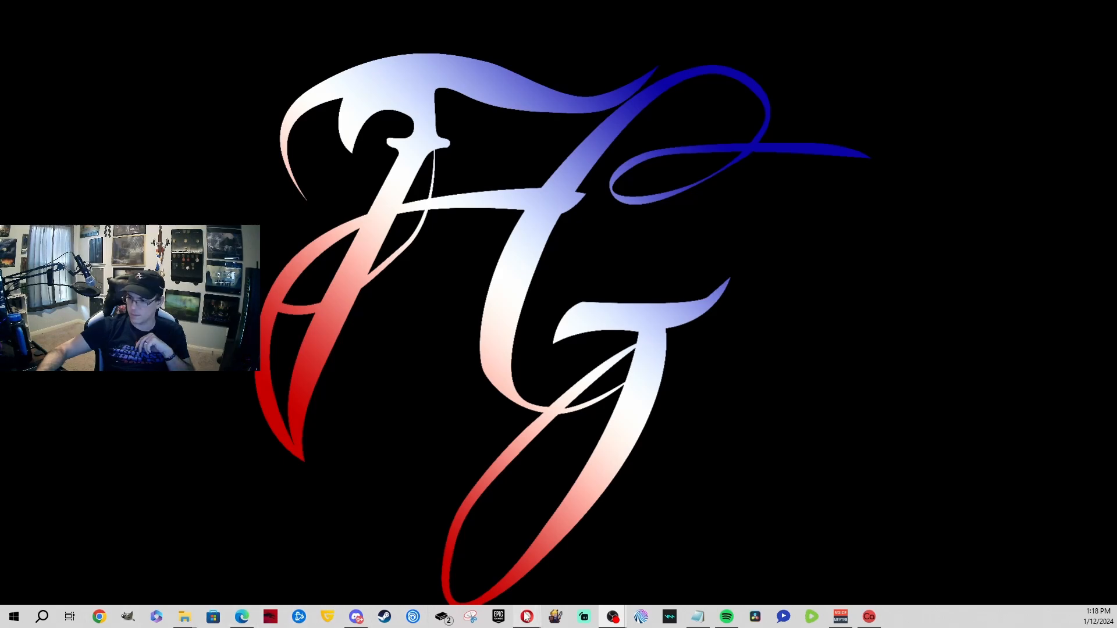
Step: Search Google for 'axelchat' and open the AxelChat GitHub repository
{"action": "mouse_move", "coordinate": [526, 616]}
{"action": "left_click", "coordinate": [667, 573]}
{"action": "left_click", "coordinate": [585, 38]}
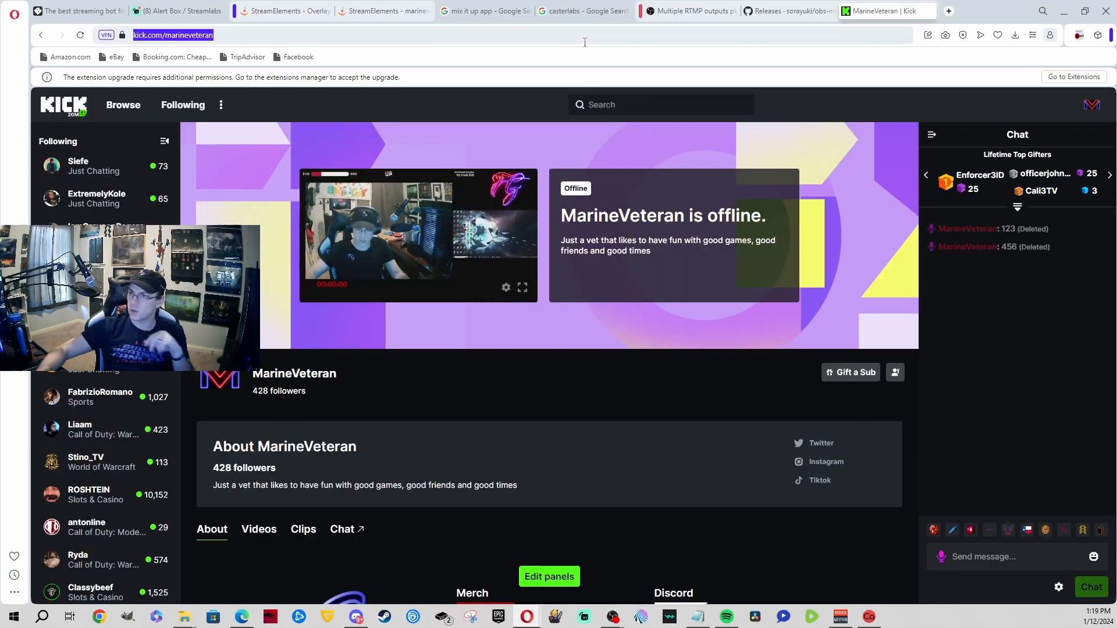
{"action": "type", "text": "go"}
{"action": "key", "text": "Return"}
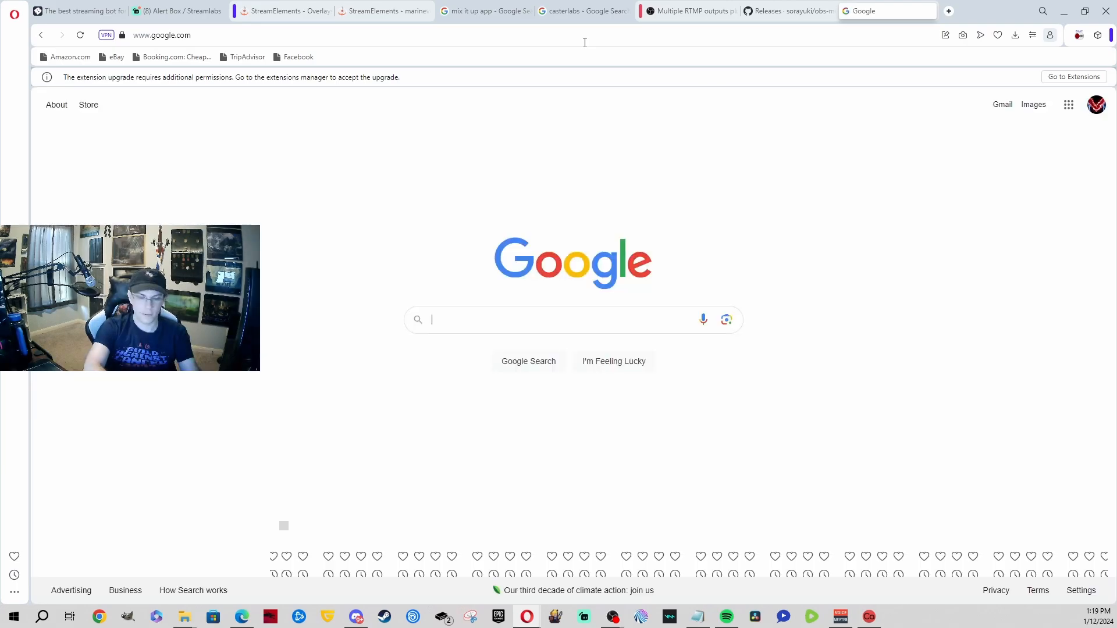
{"action": "type", "text": "axelchat"}
{"action": "key", "text": "Return"}
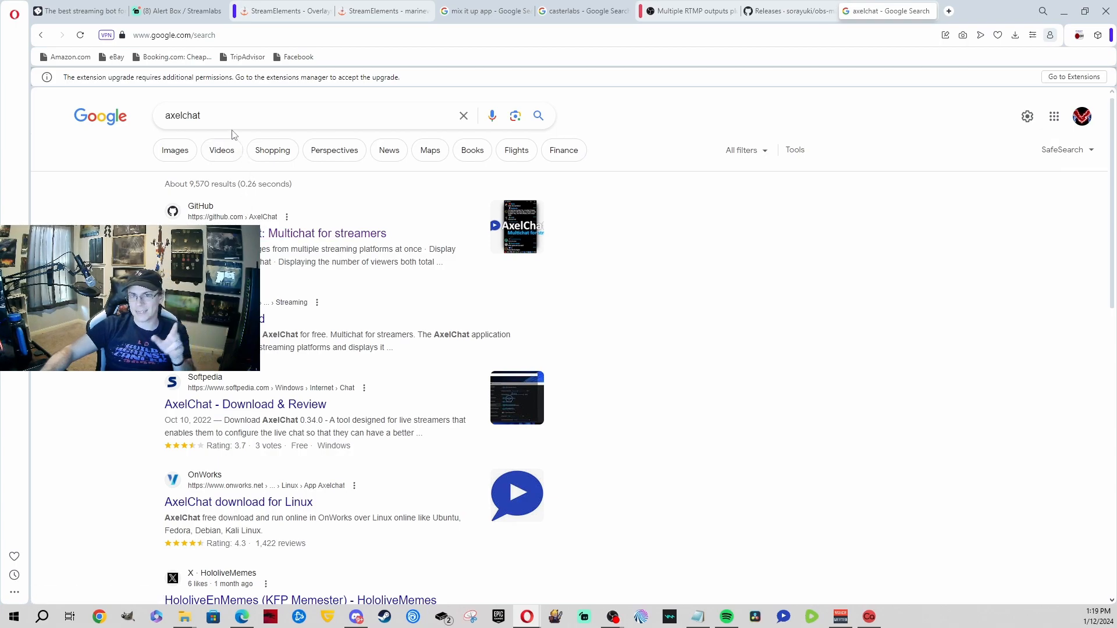
{"action": "left_click", "coordinate": [253, 231]}
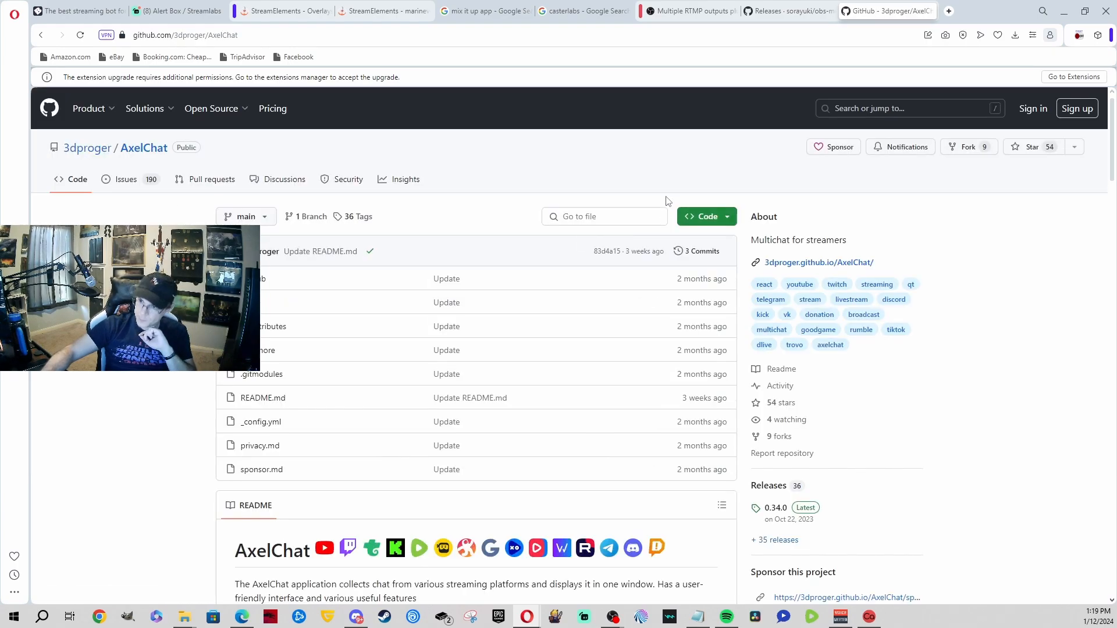
Step: Read through the AxelChat README's supported platforms list, then minimize Opera
{"action": "scroll", "coordinate": [289, 250], "scroll_direction": "down", "scroll_amount": 8}
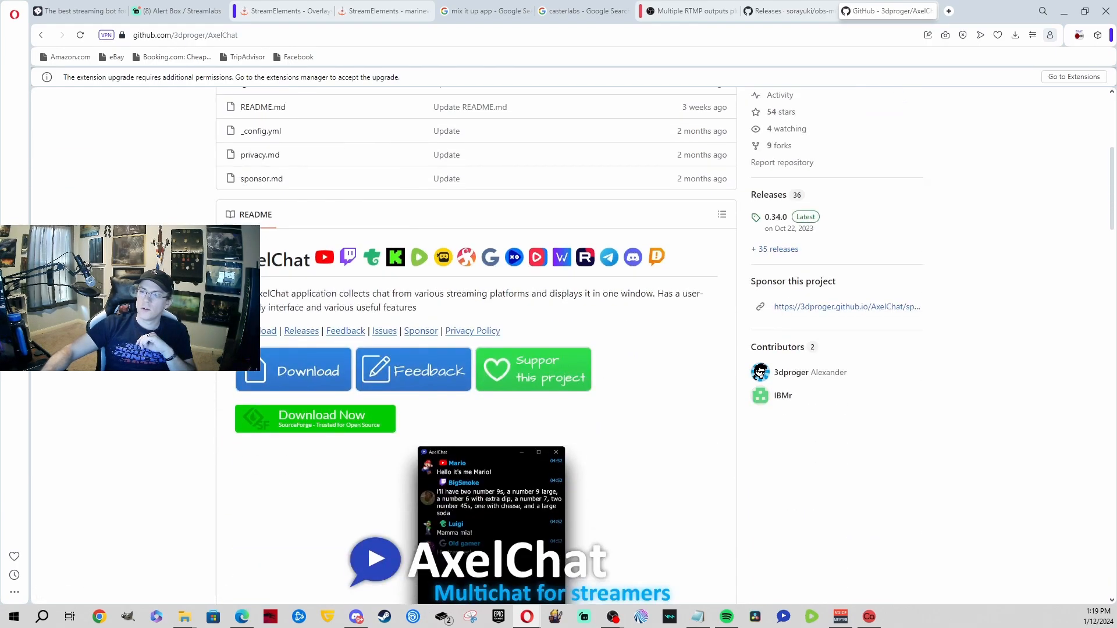
{"action": "scroll", "coordinate": [289, 251], "scroll_direction": "up", "scroll_amount": 2}
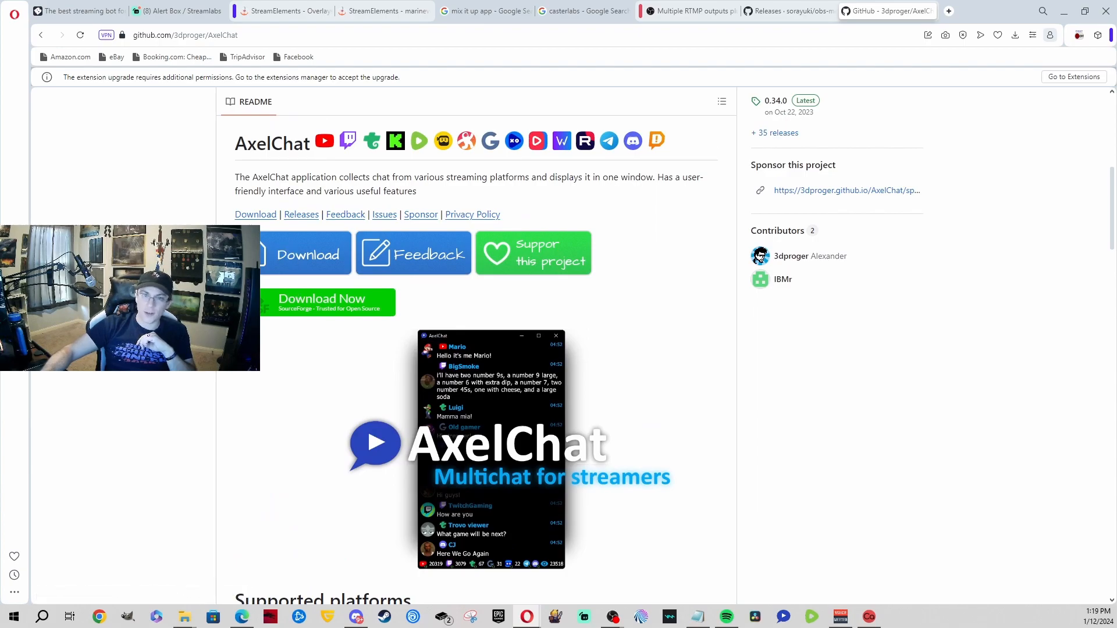
{"action": "scroll", "coordinate": [289, 250], "scroll_direction": "up", "scroll_amount": 7}
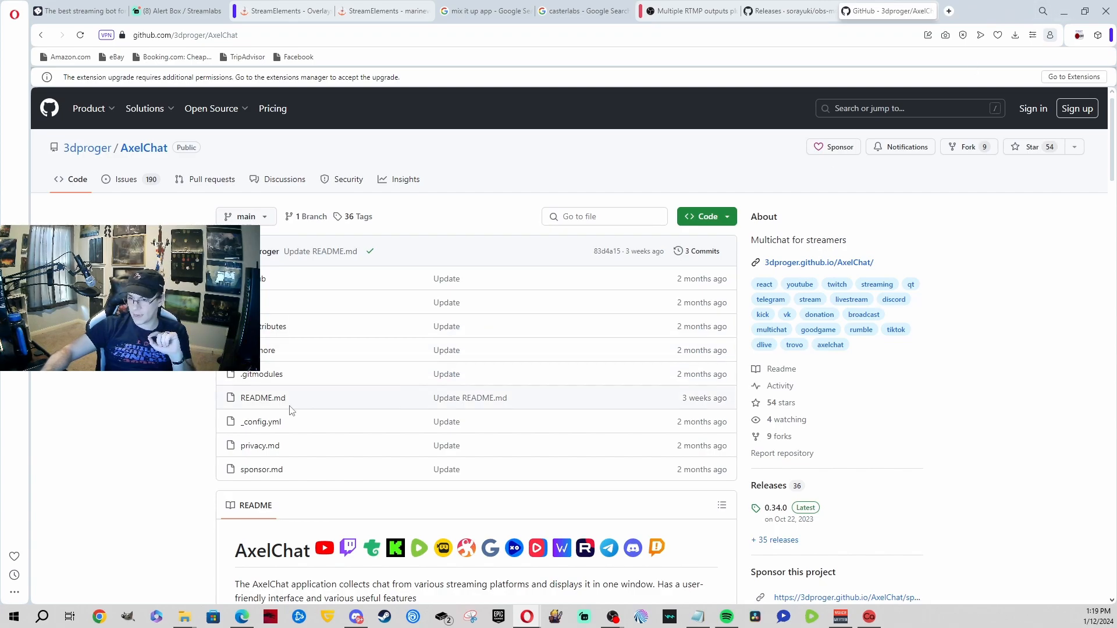
{"action": "scroll", "coordinate": [307, 411], "scroll_direction": "down", "scroll_amount": 1}
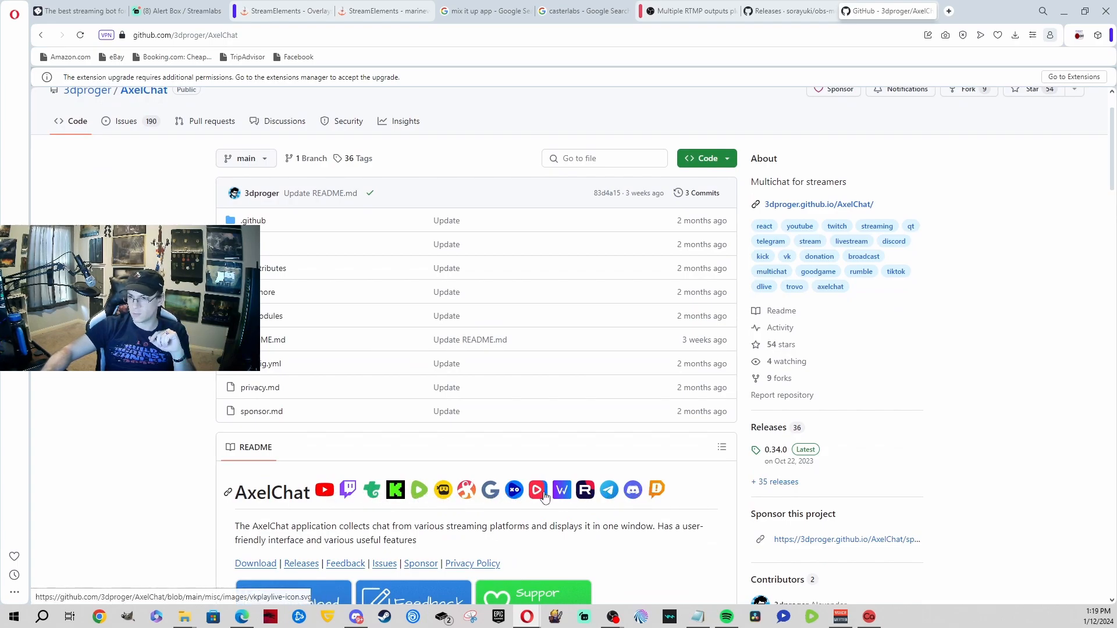
{"action": "scroll", "coordinate": [298, 474], "scroll_direction": "down", "scroll_amount": 10}
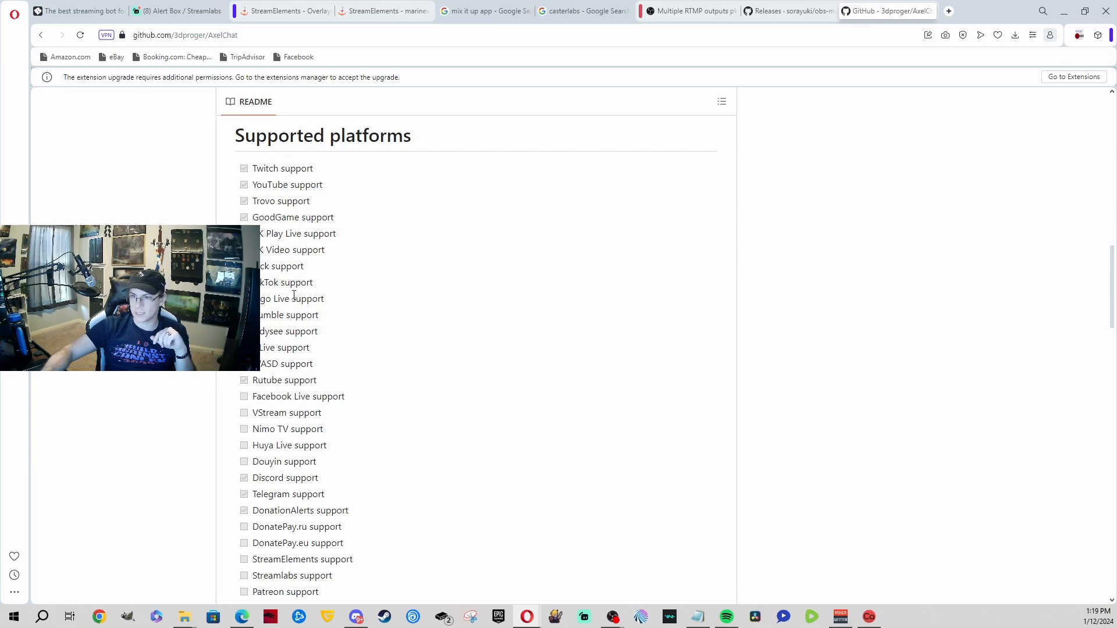
{"action": "scroll", "coordinate": [294, 296], "scroll_direction": "down", "scroll_amount": 3}
{"action": "left_click_drag", "start_coordinate": [257, 222], "coordinate": [317, 286]}
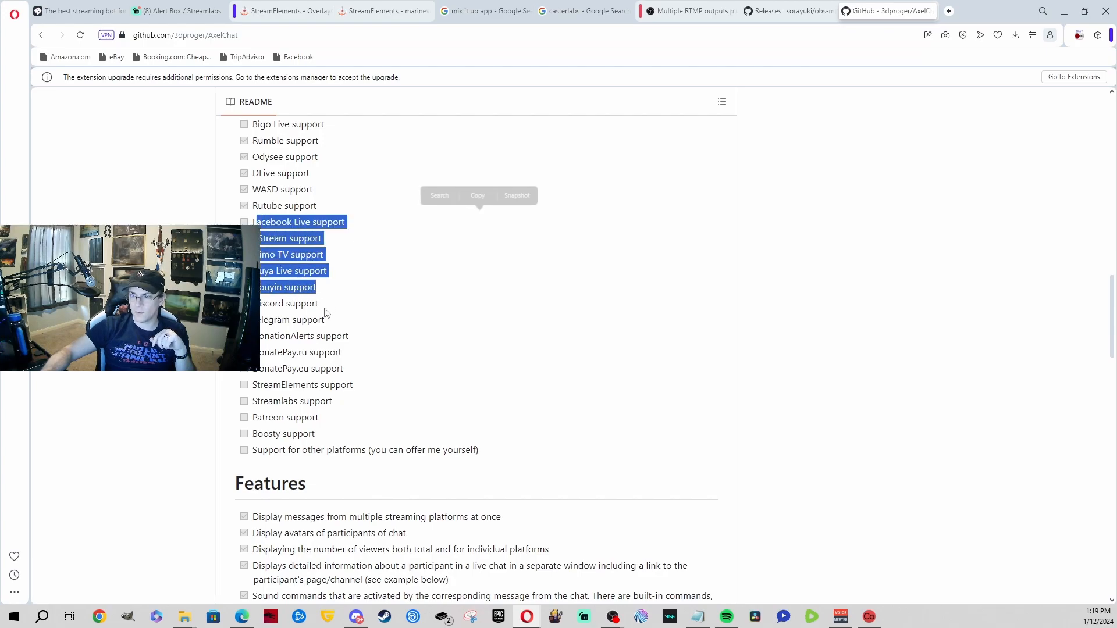
{"action": "left_click", "coordinate": [330, 303]}
{"action": "left_click_drag", "start_coordinate": [255, 353], "coordinate": [487, 456]}
{"action": "left_click", "coordinate": [306, 378]}
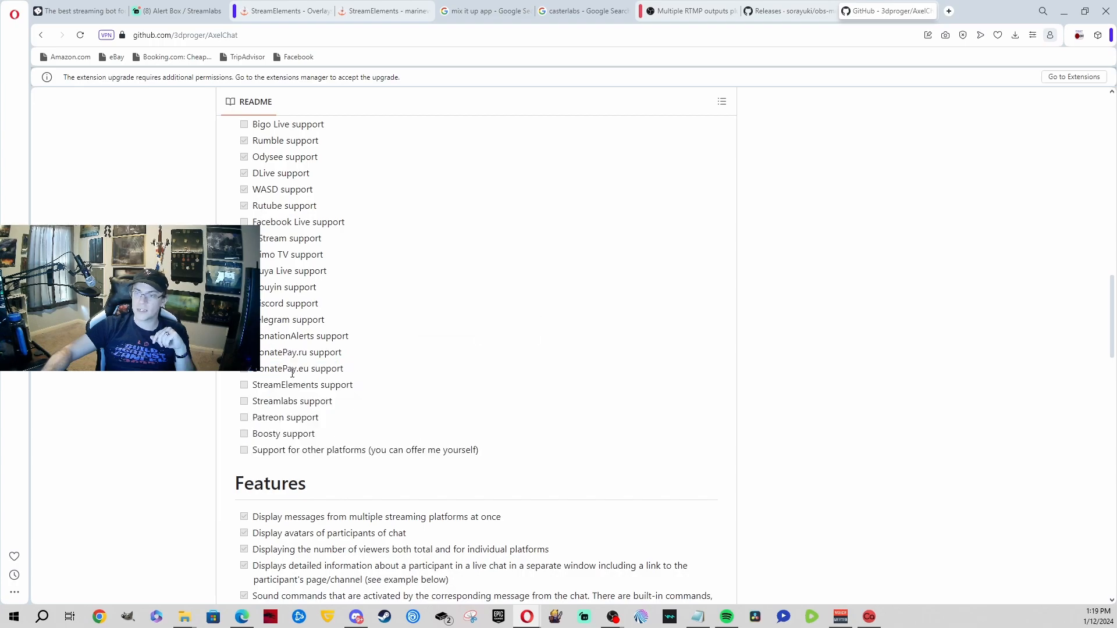
{"action": "scroll", "coordinate": [292, 377], "scroll_direction": "down", "scroll_amount": 5}
{"action": "scroll", "coordinate": [292, 372], "scroll_direction": "down", "scroll_amount": 1}
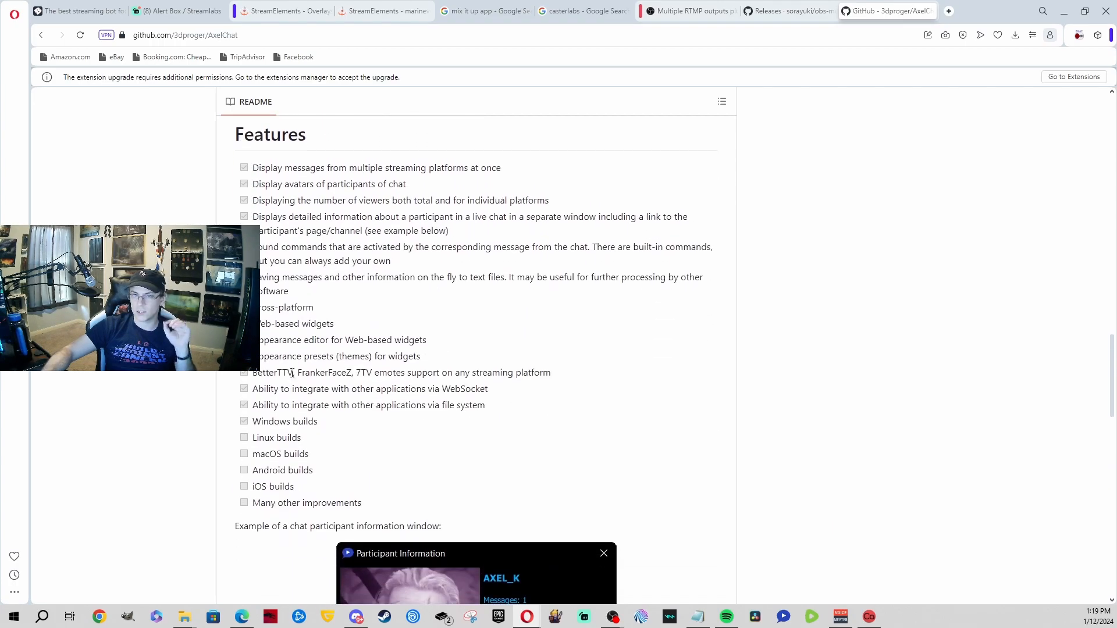
{"action": "scroll", "coordinate": [292, 373], "scroll_direction": "down", "scroll_amount": 3}
{"action": "scroll", "coordinate": [295, 372], "scroll_direction": "up", "scroll_amount": 15}
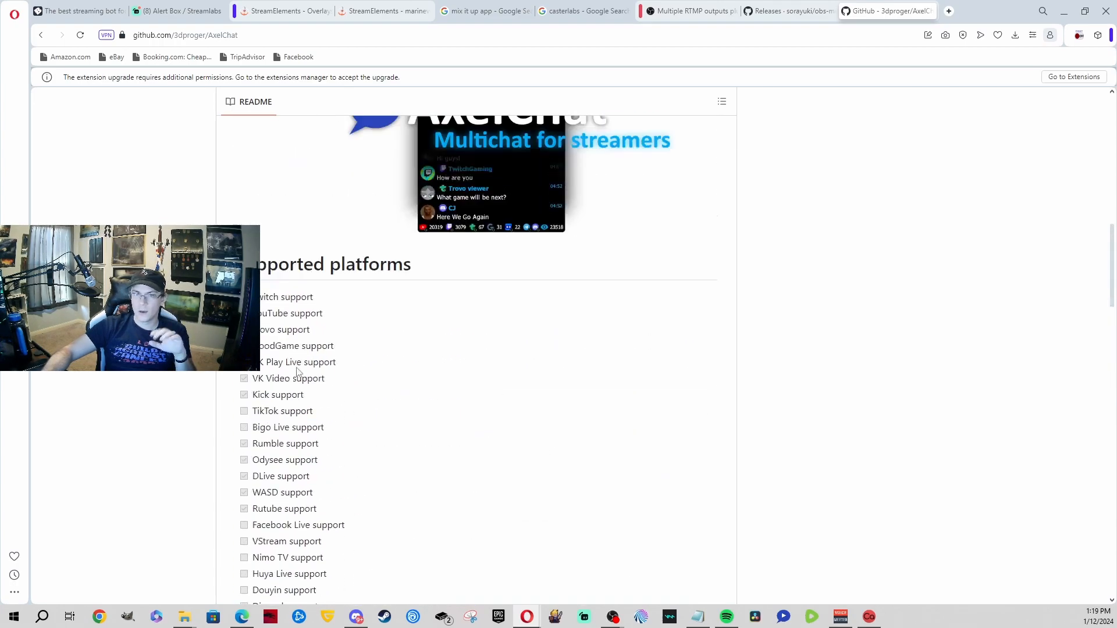
{"action": "scroll", "coordinate": [298, 371], "scroll_direction": "down", "scroll_amount": 20}
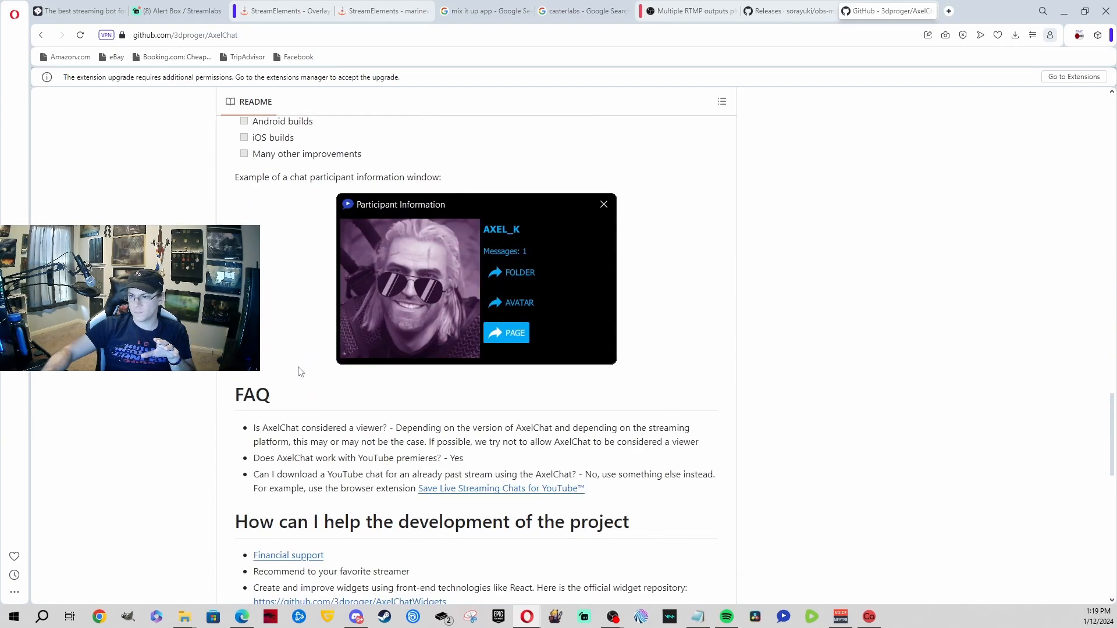
{"action": "scroll", "coordinate": [300, 372], "scroll_direction": "down", "scroll_amount": 4}
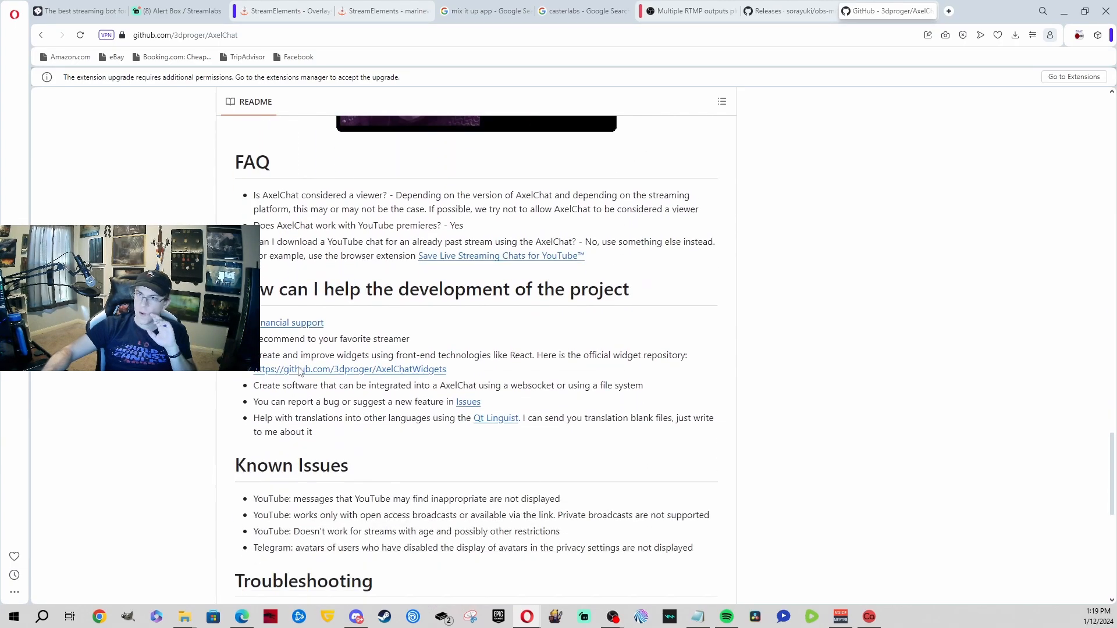
{"action": "scroll", "coordinate": [243, 373], "scroll_direction": "up", "scroll_amount": 20}
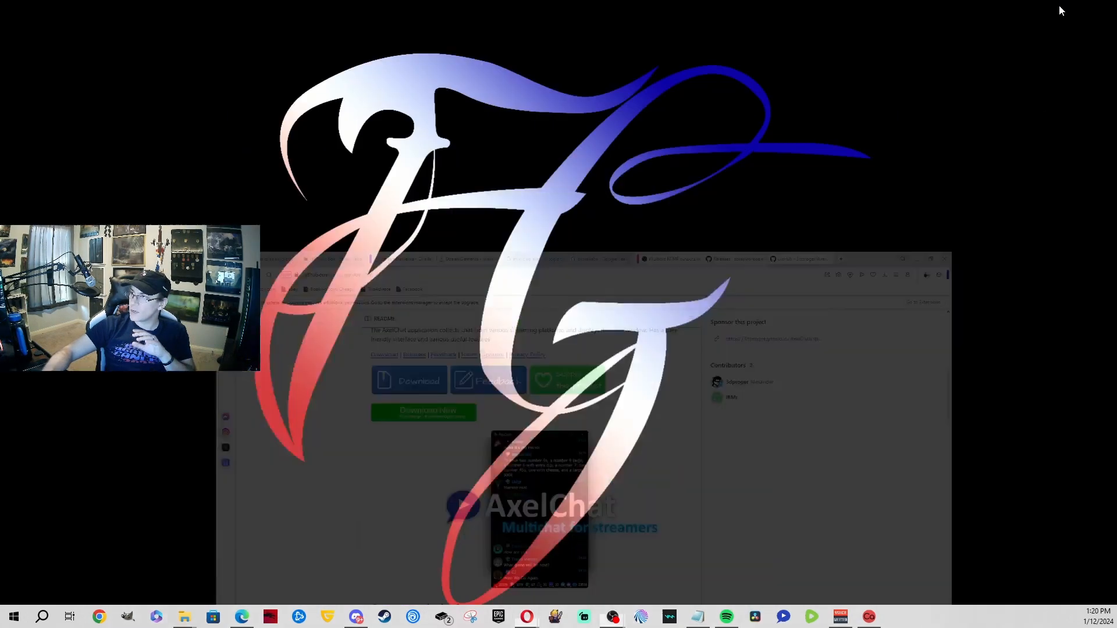
{"action": "left_click", "coordinate": [1063, 11]}
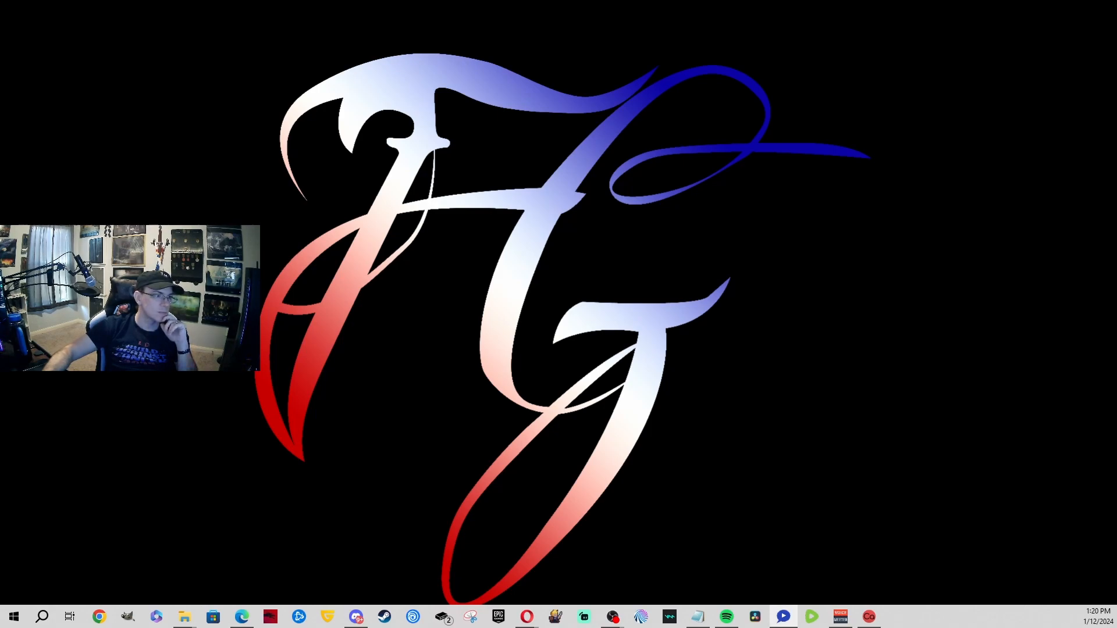
Step: Drag AxelChat toward the desktop's right and open Connections from its right-click menu
{"action": "left_click_drag", "start_coordinate": [446, 65], "coordinate": [553, 39]}
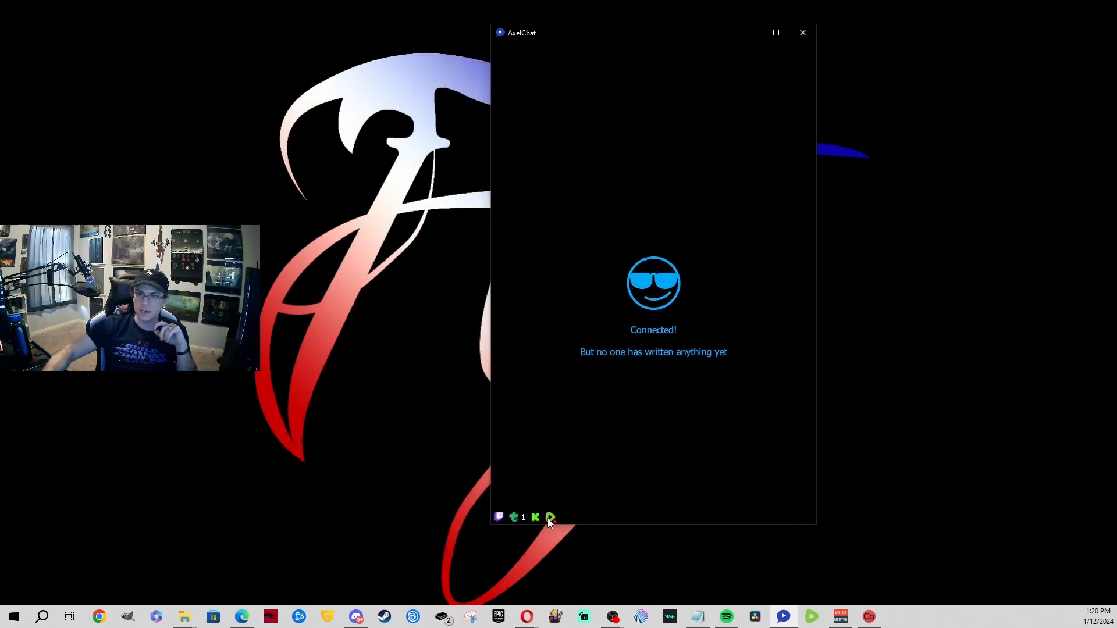
{"action": "right_click", "coordinate": [694, 208]}
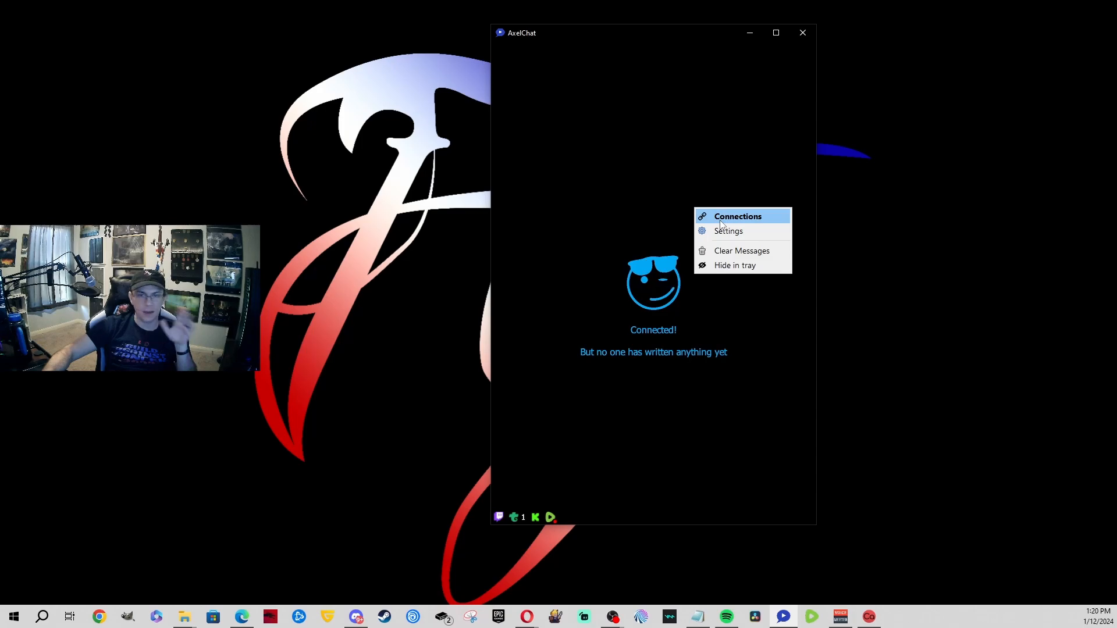
{"action": "left_click", "coordinate": [720, 218]}
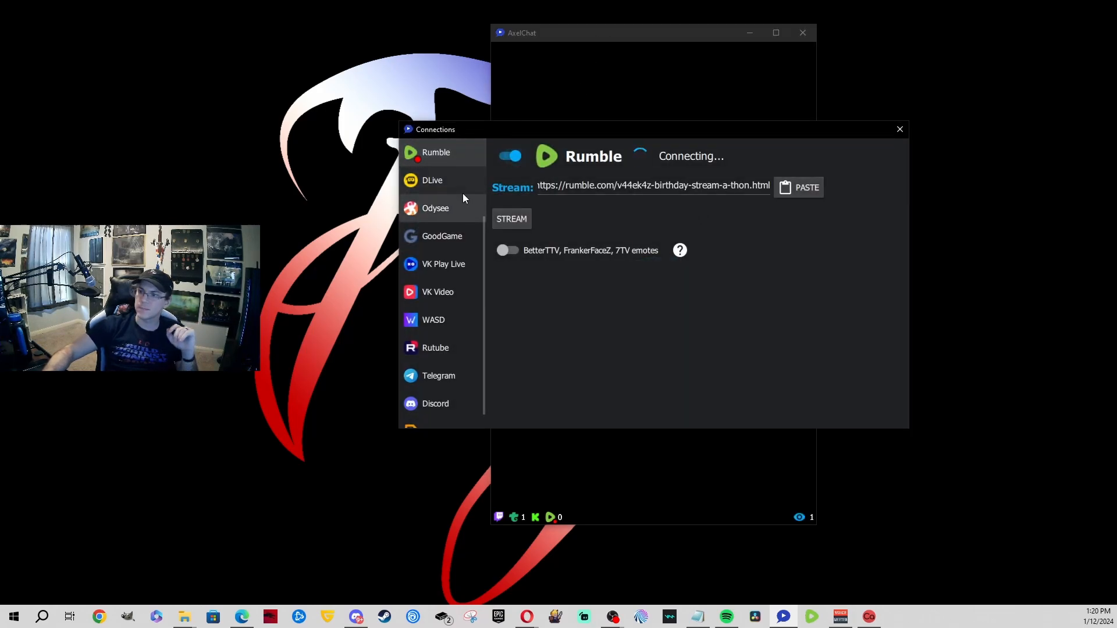
Step: Check the YouTube, Twitch, Trovo, Kick, Rumble, DLive, Odysee, GoodGame and VK Play Live connections
{"action": "scroll", "coordinate": [462, 194], "scroll_direction": "up", "scroll_amount": 2}
{"action": "left_click", "coordinate": [440, 160]}
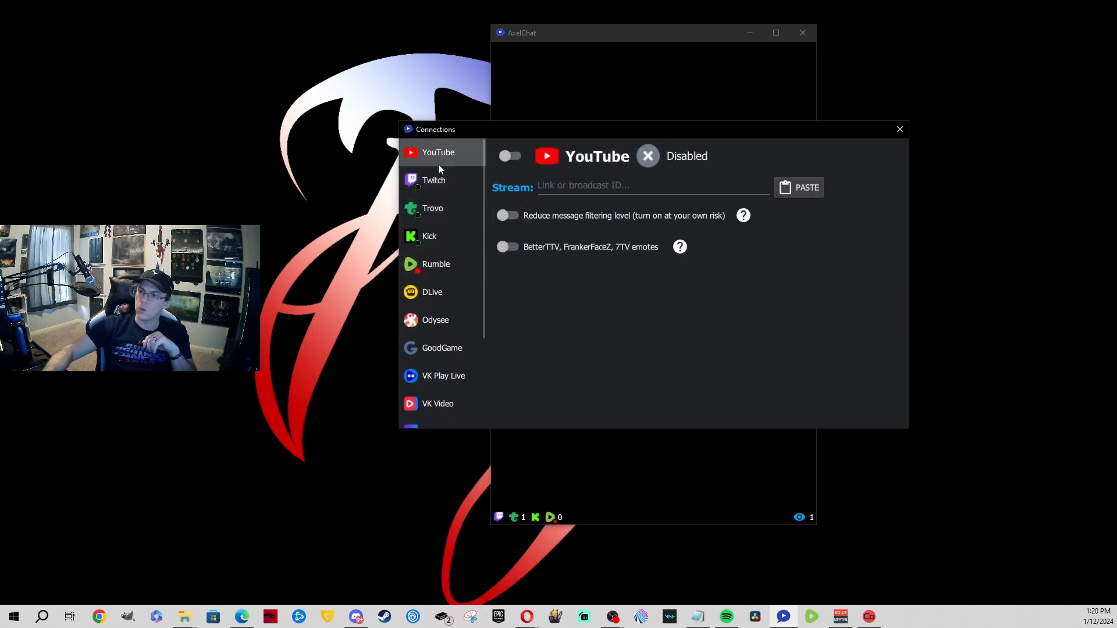
{"action": "left_click", "coordinate": [441, 187]}
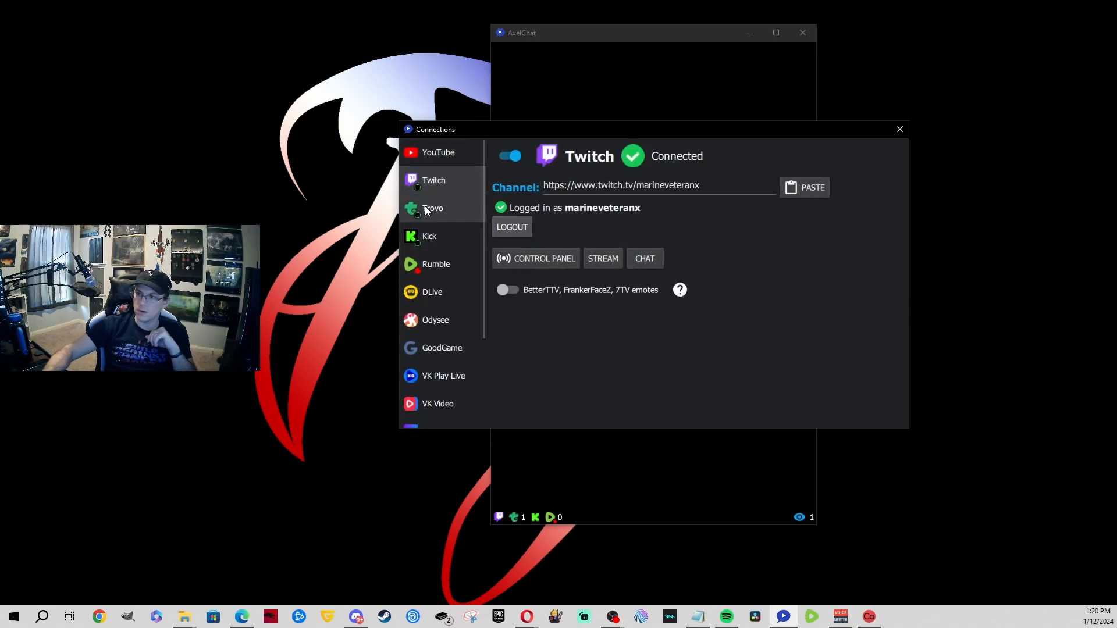
{"action": "left_click", "coordinate": [425, 207]}
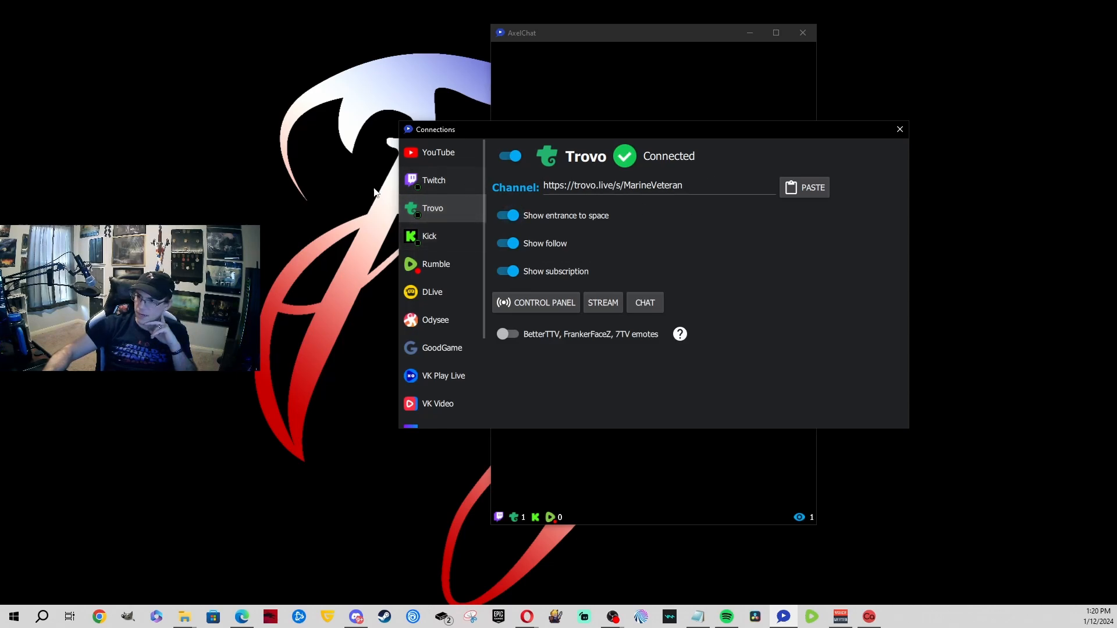
{"action": "left_click", "coordinate": [435, 185]}
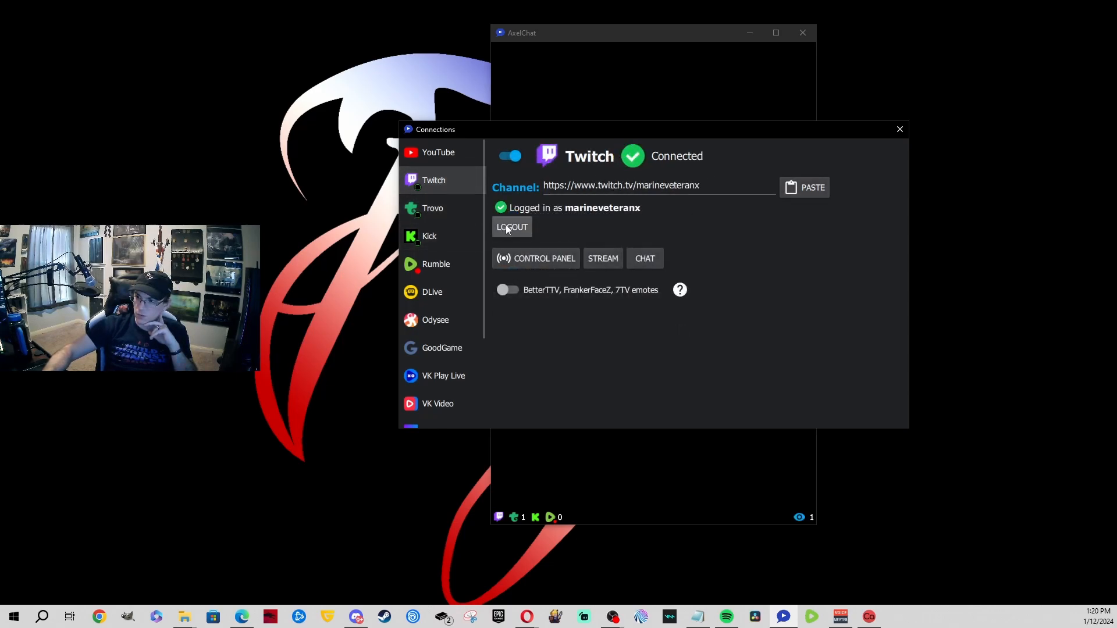
{"action": "left_click", "coordinate": [427, 212]}
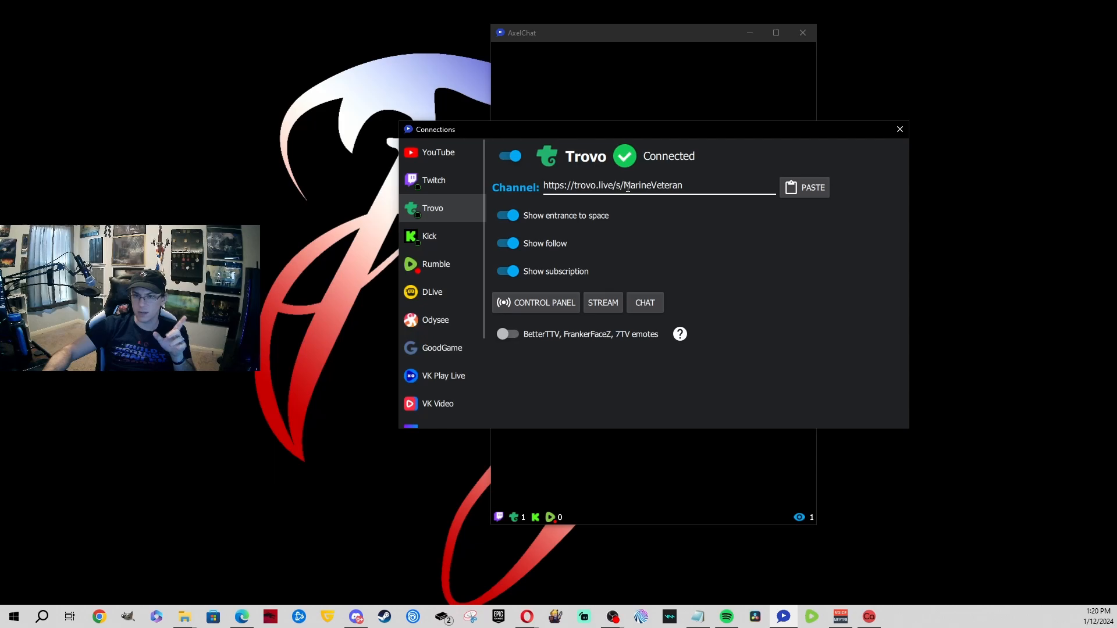
{"action": "left_click", "coordinate": [422, 239]}
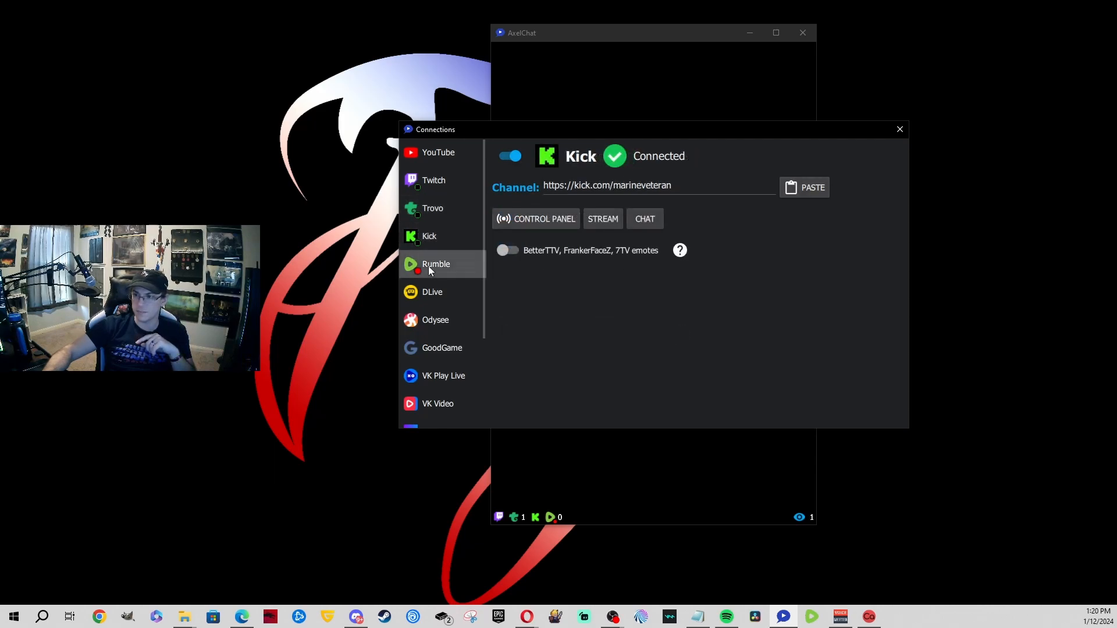
{"action": "left_click", "coordinate": [428, 267]}
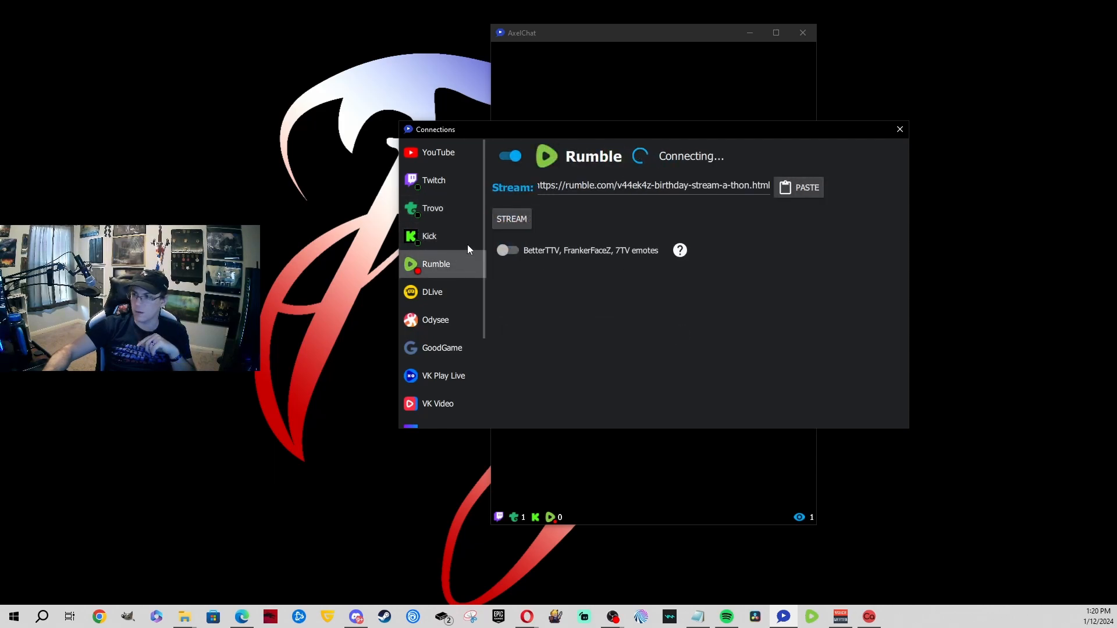
{"action": "left_click", "coordinate": [438, 295]}
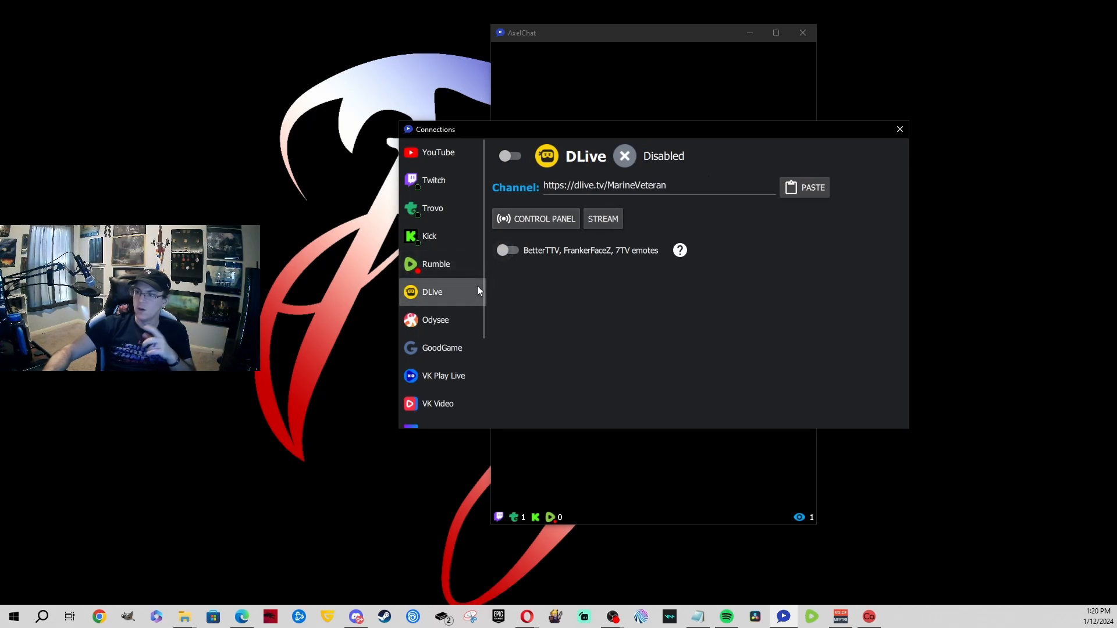
{"action": "left_click", "coordinate": [459, 316]}
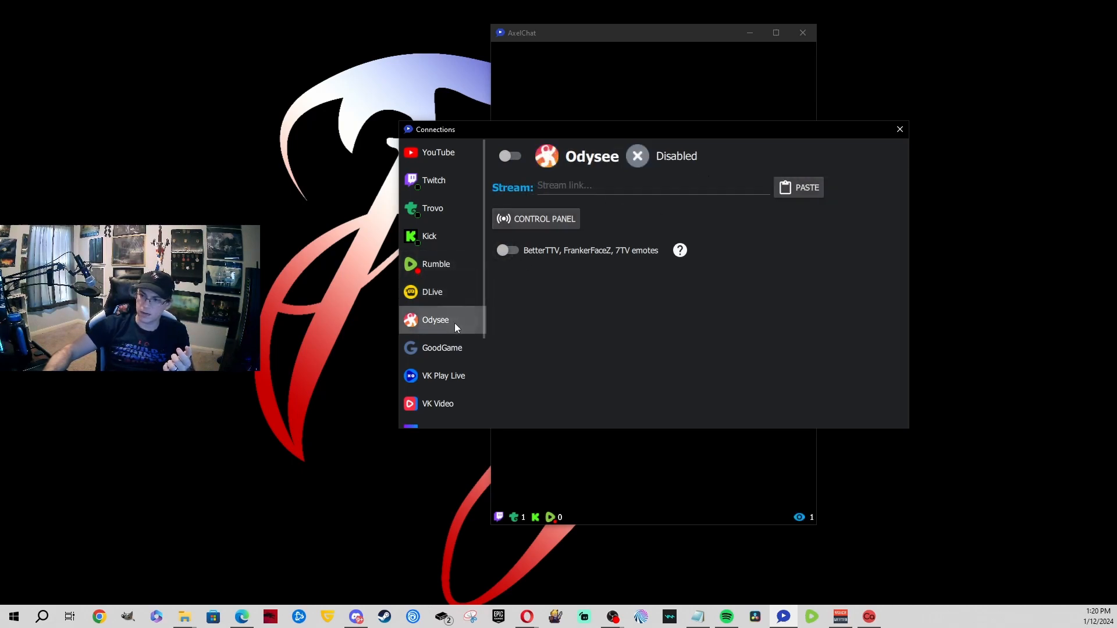
{"action": "left_click", "coordinate": [419, 356]}
{"action": "left_click", "coordinate": [426, 376]}
Step: Check VK Video, WASD, Telegram and Discord, recheck YouTube and Rumble, then close Connections
{"action": "scroll", "coordinate": [434, 372], "scroll_direction": "down", "scroll_amount": 2}
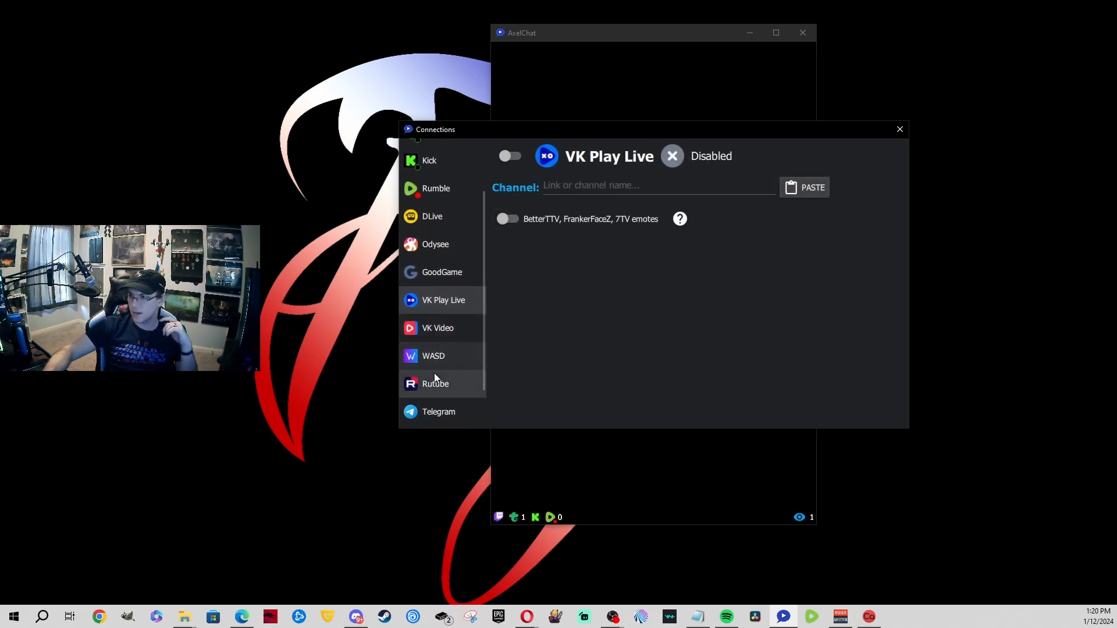
{"action": "left_click", "coordinate": [428, 335]}
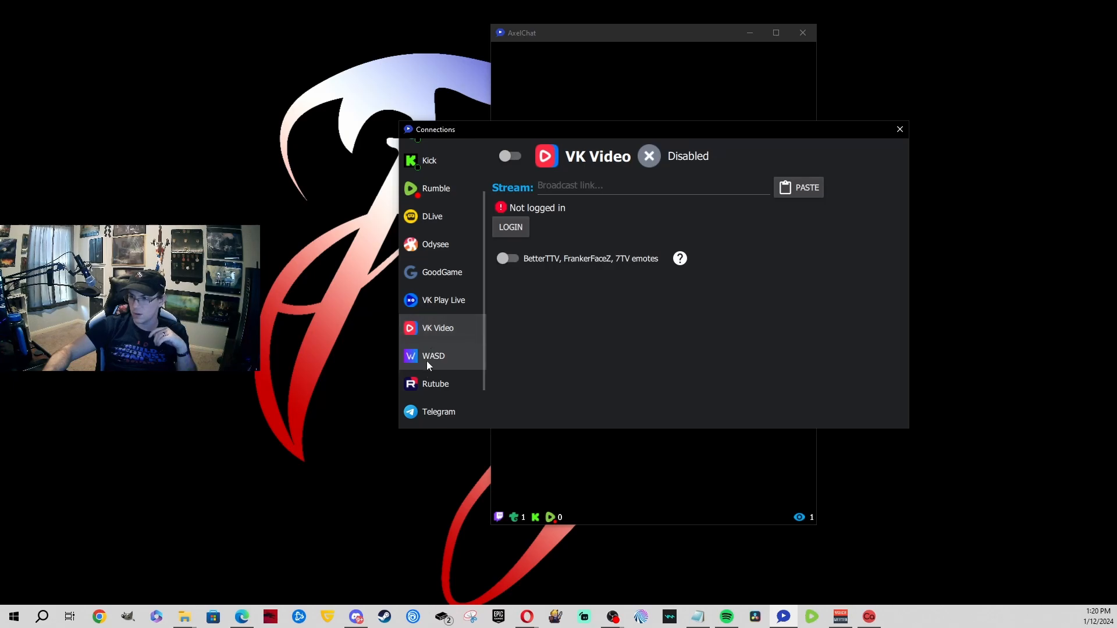
{"action": "left_click", "coordinate": [429, 366]}
{"action": "scroll", "coordinate": [438, 369], "scroll_direction": "down", "scroll_amount": 2}
{"action": "left_click", "coordinate": [442, 355]}
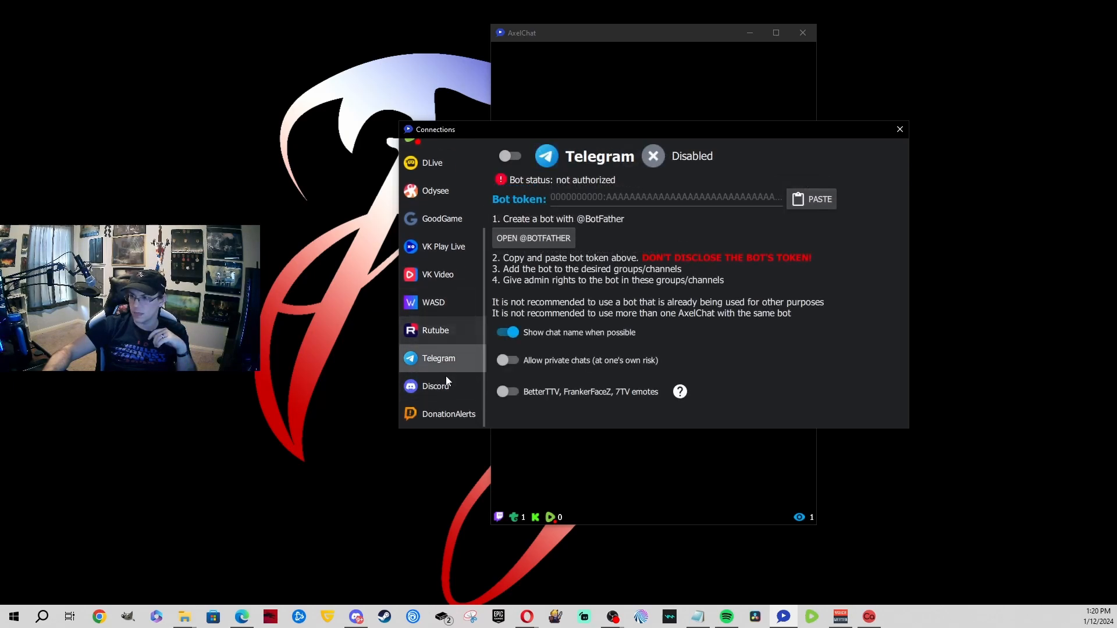
{"action": "left_click", "coordinate": [459, 383]}
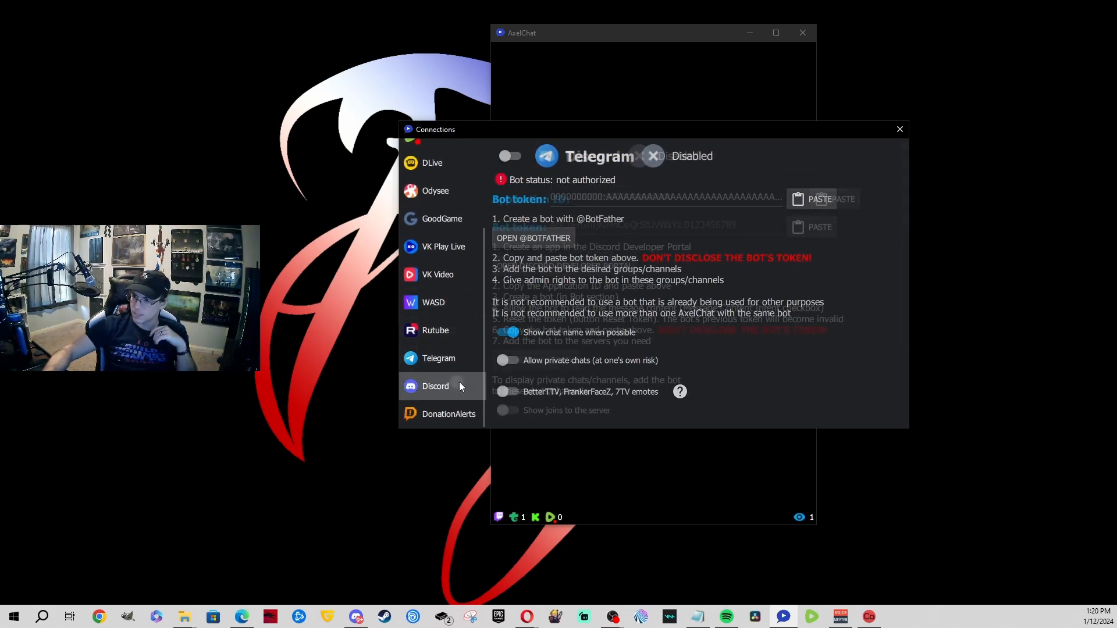
{"action": "scroll", "coordinate": [455, 277], "scroll_direction": "up", "scroll_amount": 2}
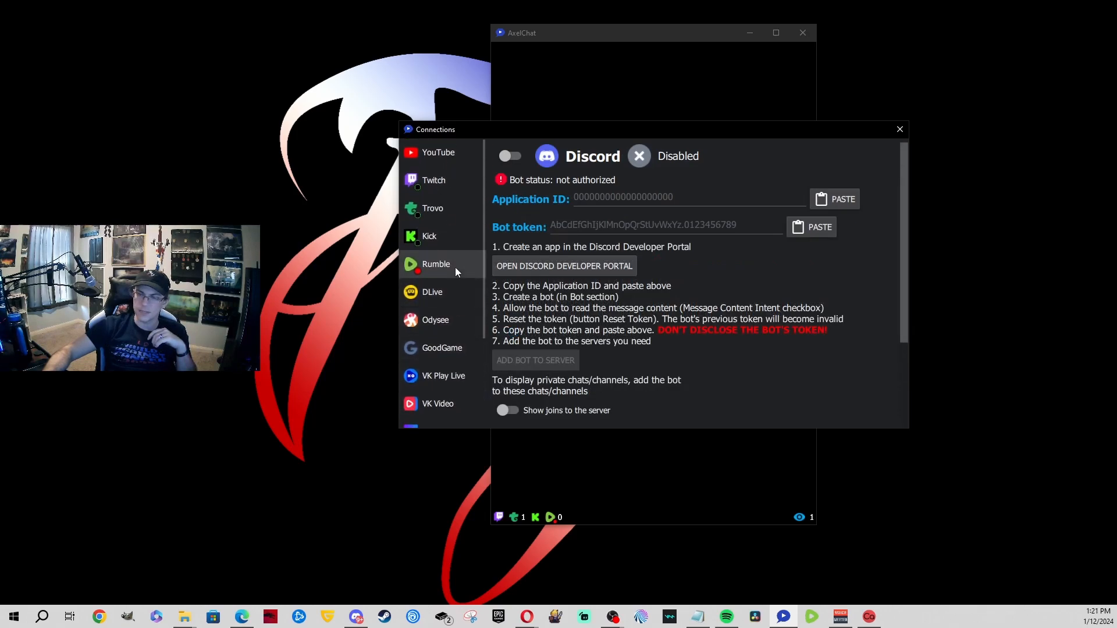
{"action": "left_click", "coordinate": [445, 159]}
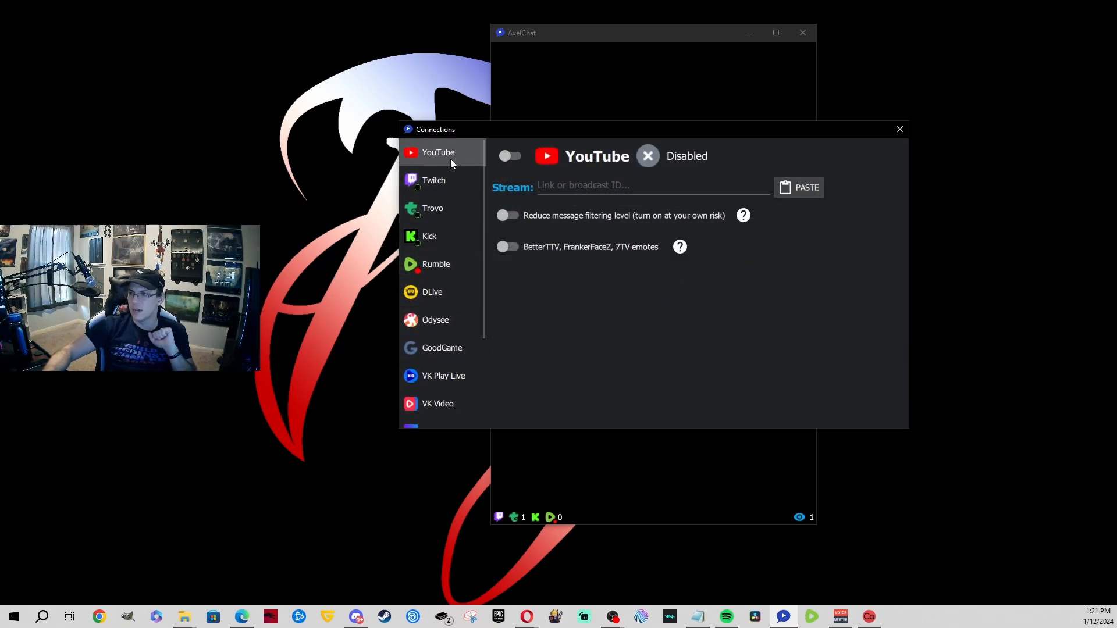
{"action": "left_click", "coordinate": [442, 270]}
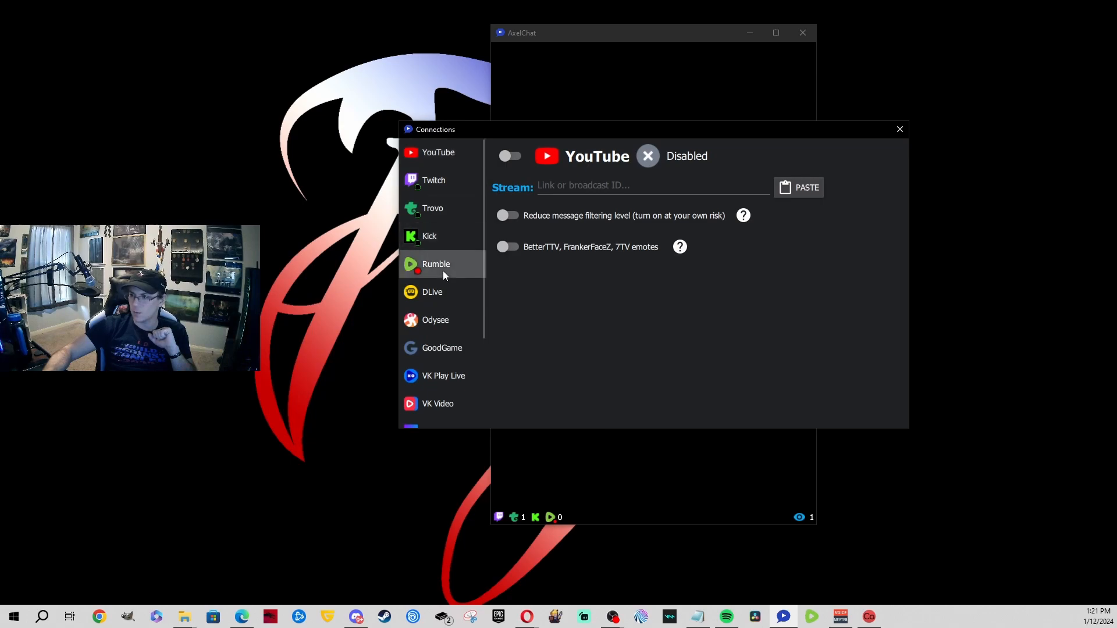
{"action": "left_click", "coordinate": [459, 150]}
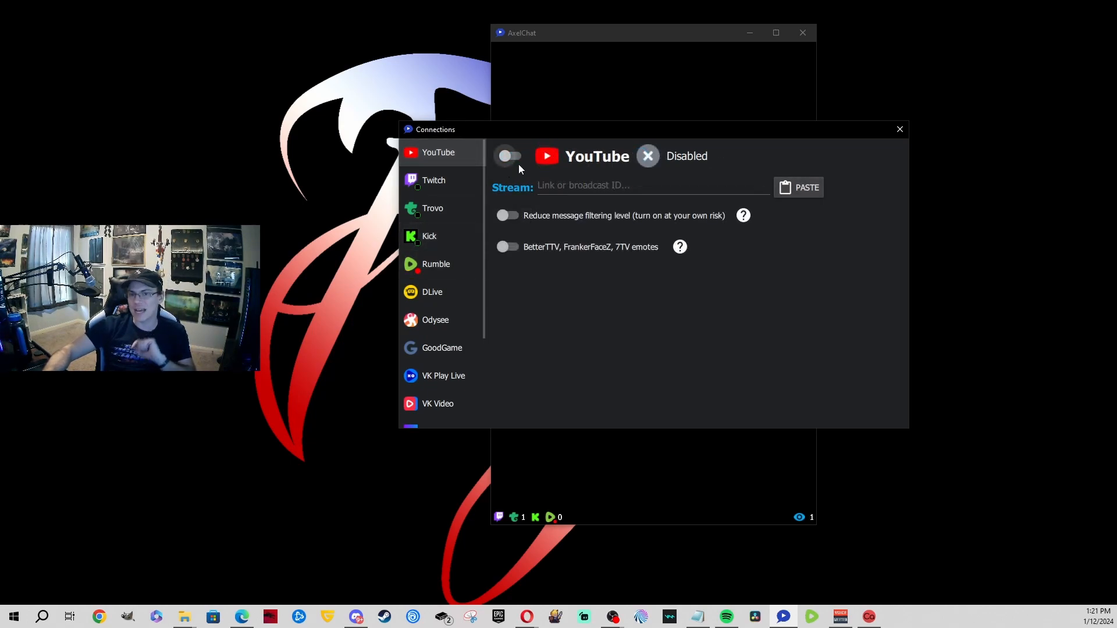
{"action": "left_click", "coordinate": [900, 129]}
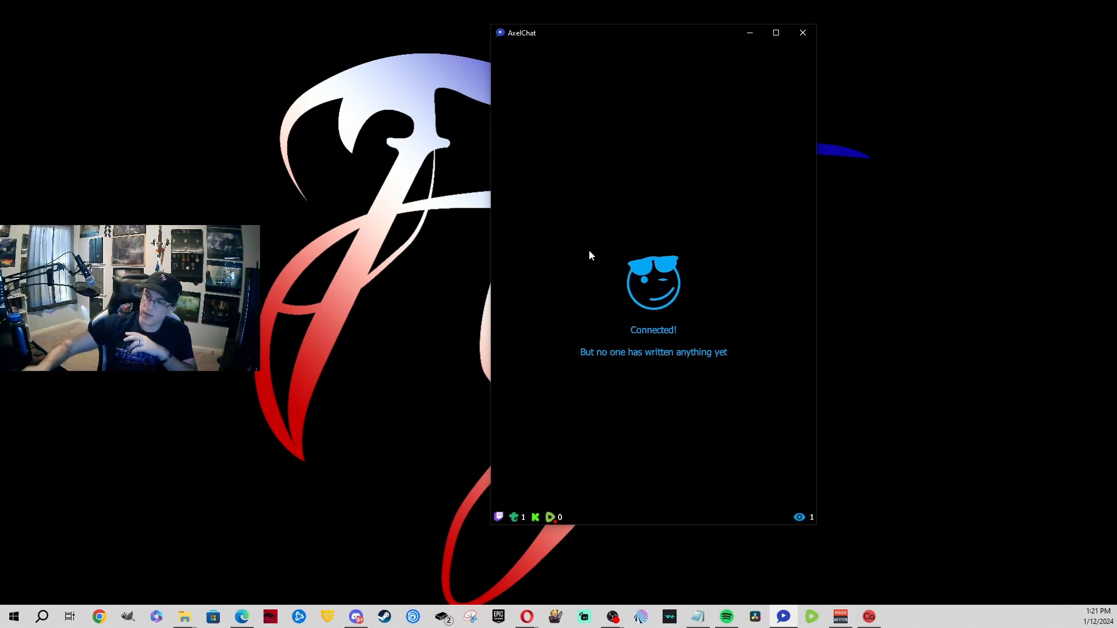
Step: Close the Caffeinated app from the taskbar, then close the AxelChat window
{"action": "left_click", "coordinate": [871, 618]}
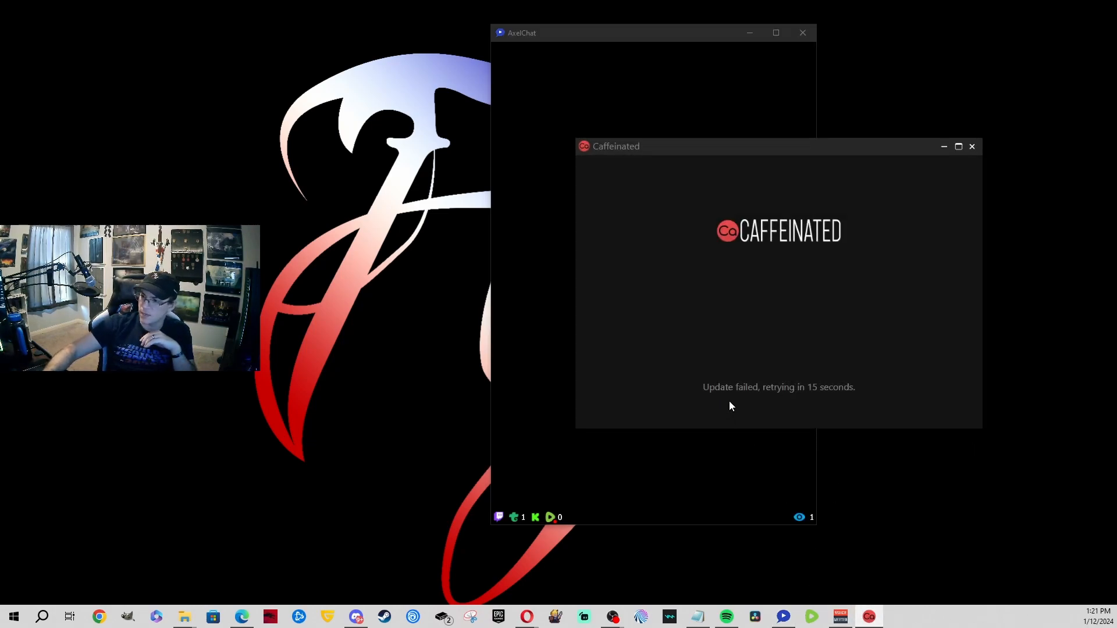
{"action": "left_click", "coordinate": [972, 147]}
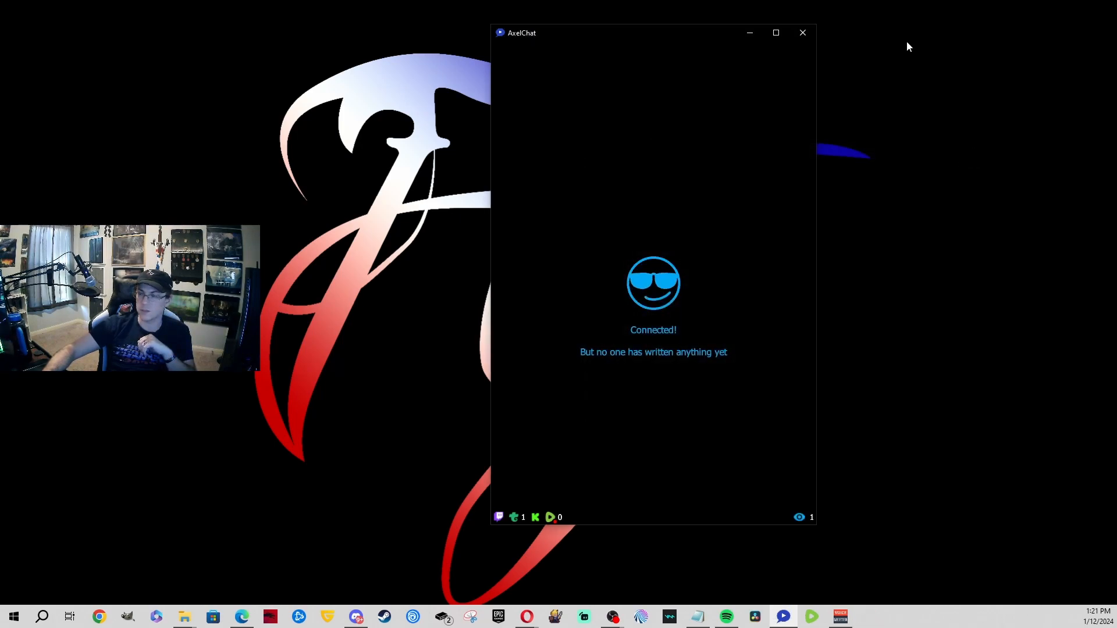
{"action": "left_click", "coordinate": [802, 32]}
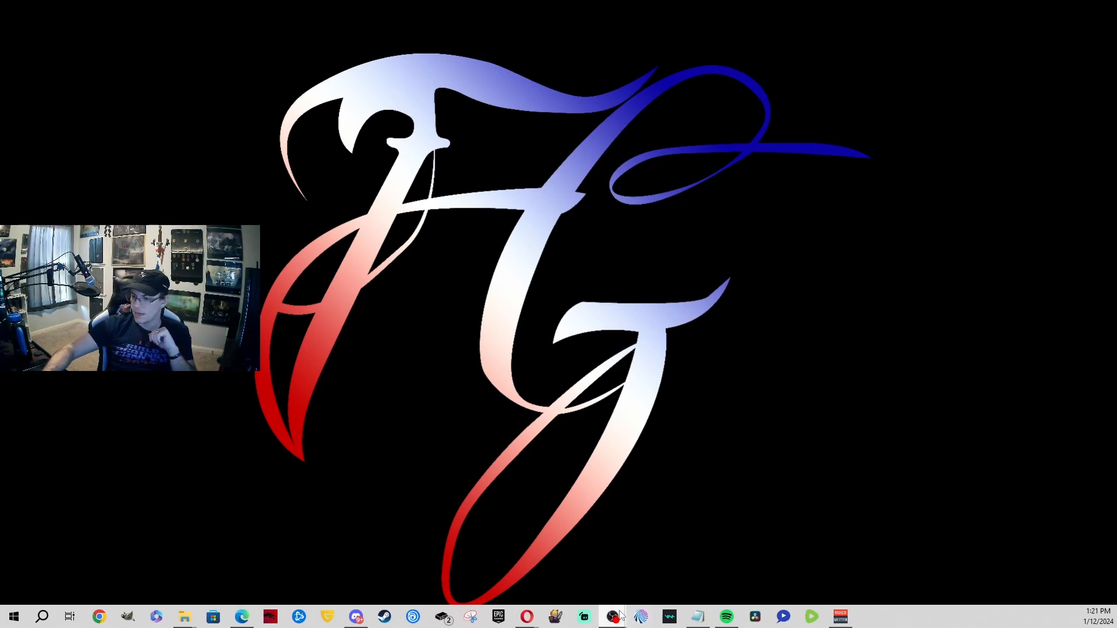
Step: Return to OBS, select the 'Scene' scene, and open the Add Source type list
{"action": "mouse_move", "coordinate": [613, 617]}
{"action": "left_click", "coordinate": [718, 564]}
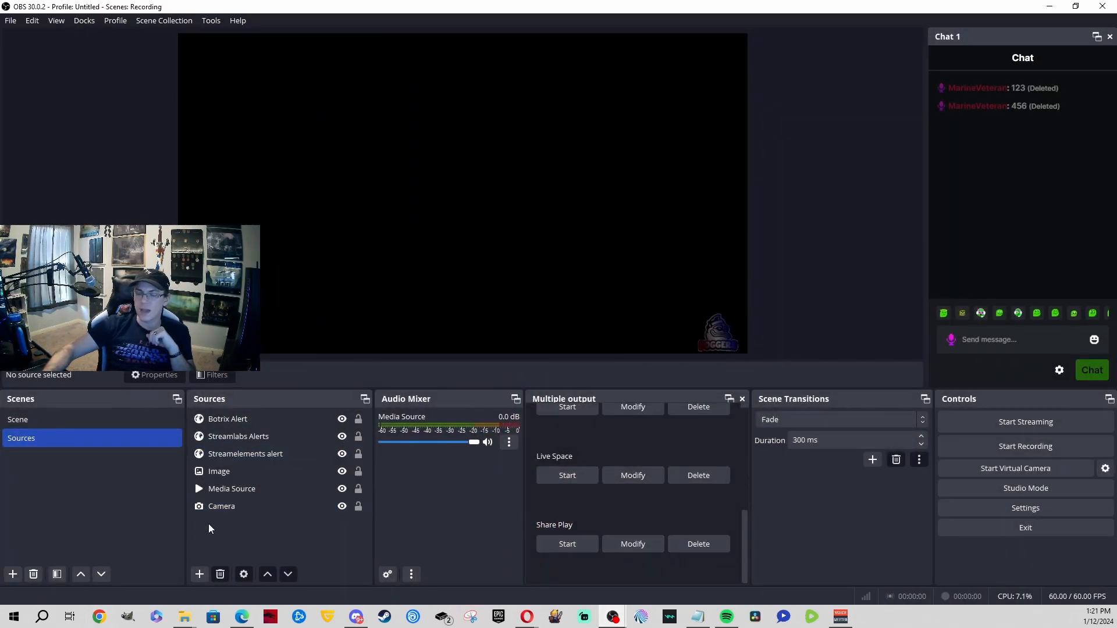
{"action": "left_click", "coordinate": [83, 421]}
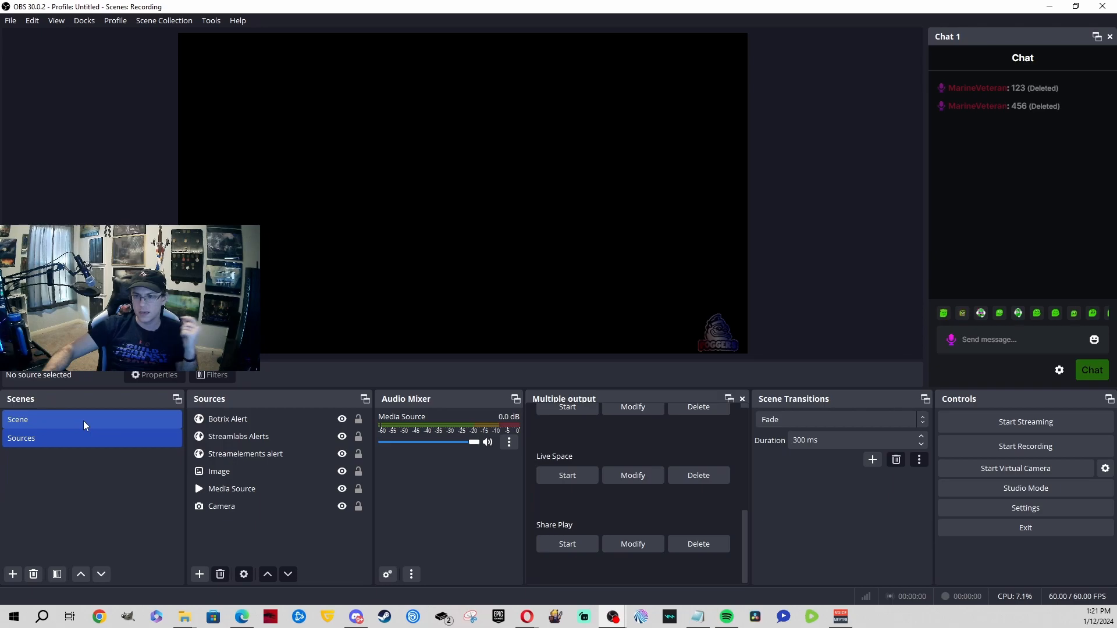
{"action": "right_click", "coordinate": [235, 539]}
{"action": "mouse_move", "coordinate": [265, 432]}
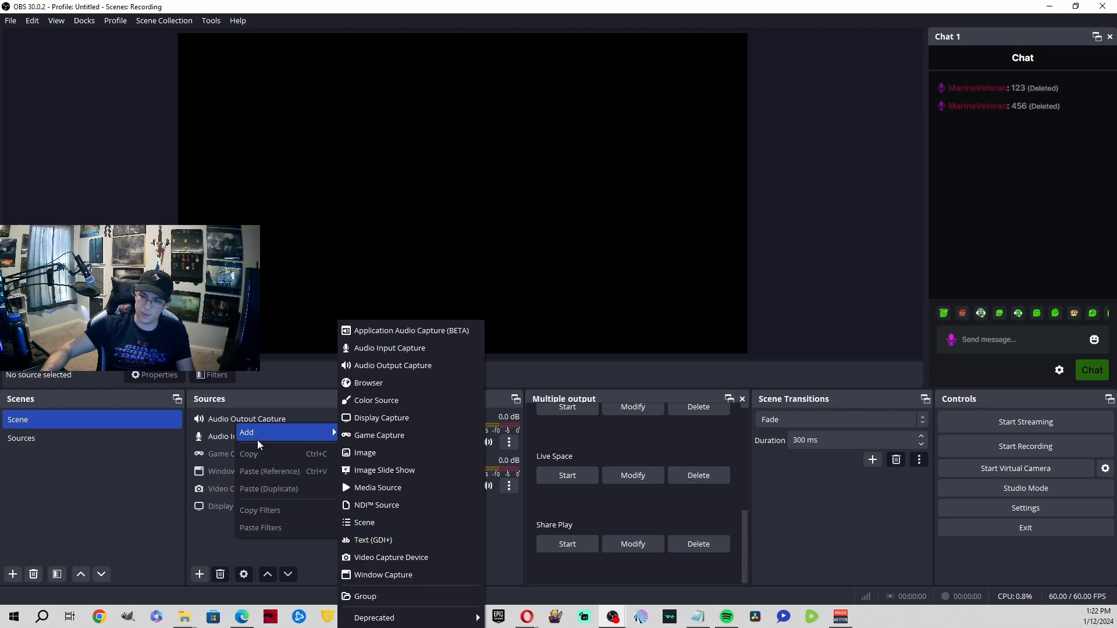
{"action": "left_click", "coordinate": [74, 494]}
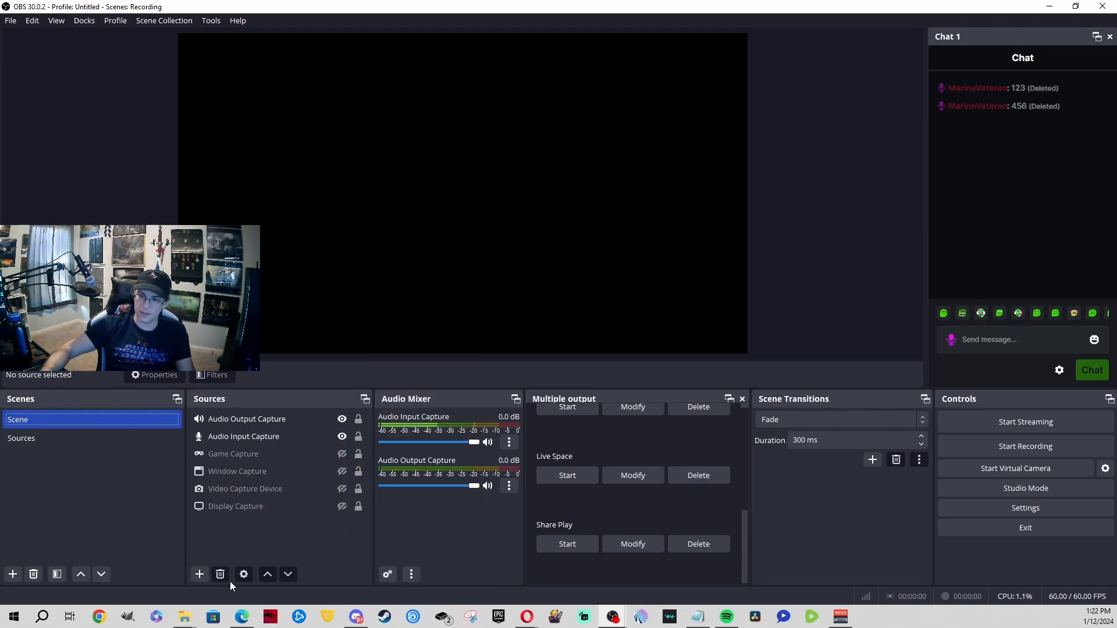
{"action": "left_click", "coordinate": [200, 574]}
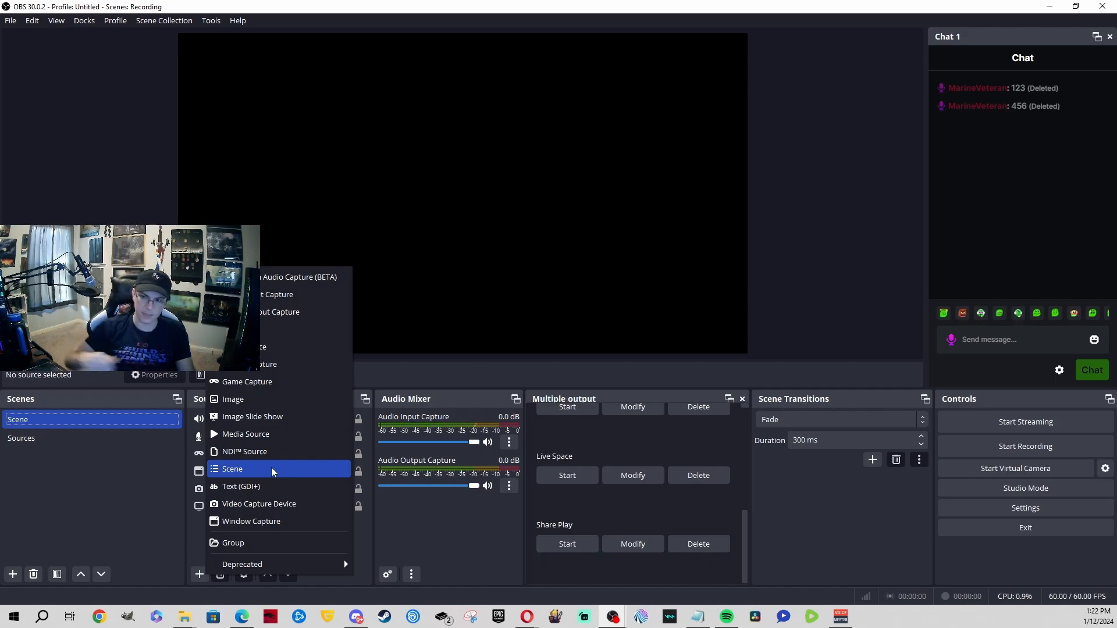
Step: Add the existing 'Sources' scene as a Scene source inside 'Scene', then deselect it
{"action": "left_click", "coordinate": [272, 469]}
{"action": "left_click", "coordinate": [487, 286]}
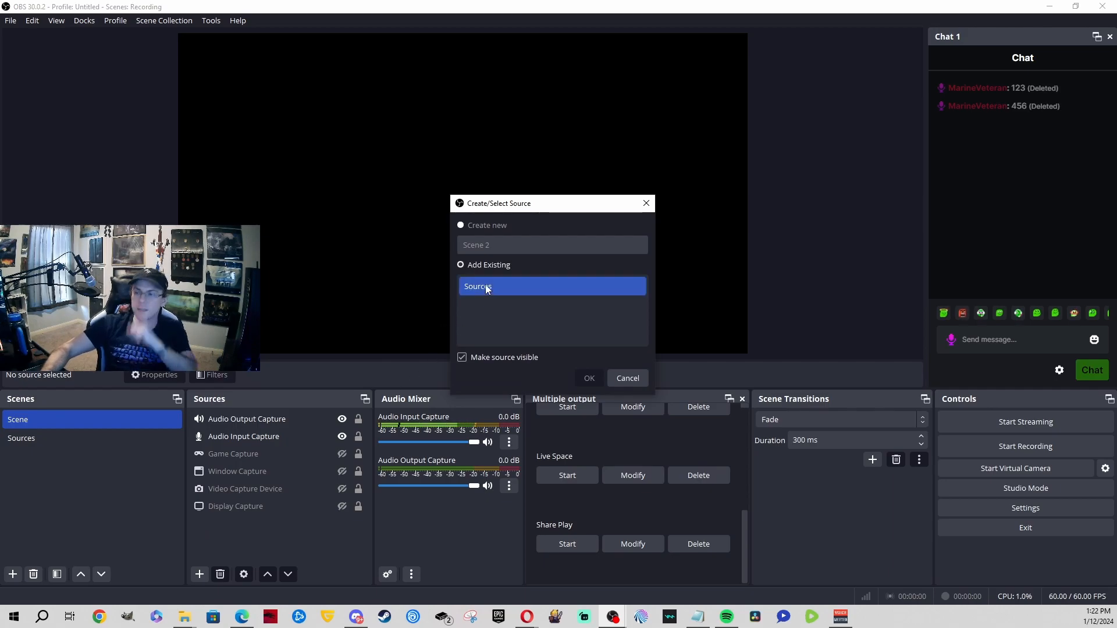
{"action": "left_click", "coordinate": [521, 286]}
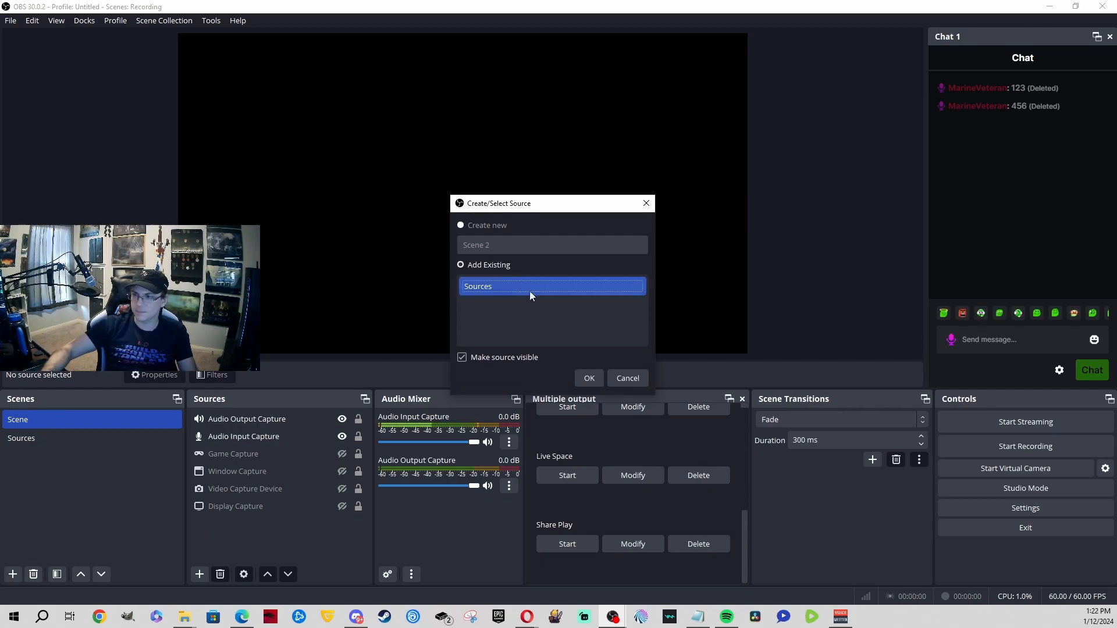
{"action": "left_click", "coordinate": [586, 380]}
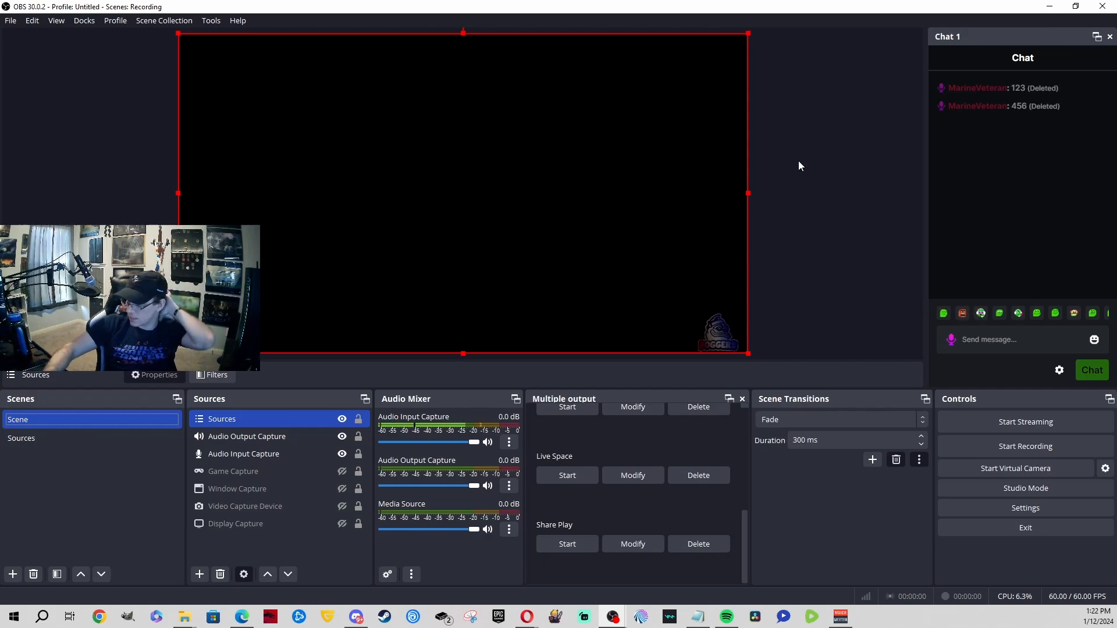
{"action": "left_click", "coordinate": [820, 157]}
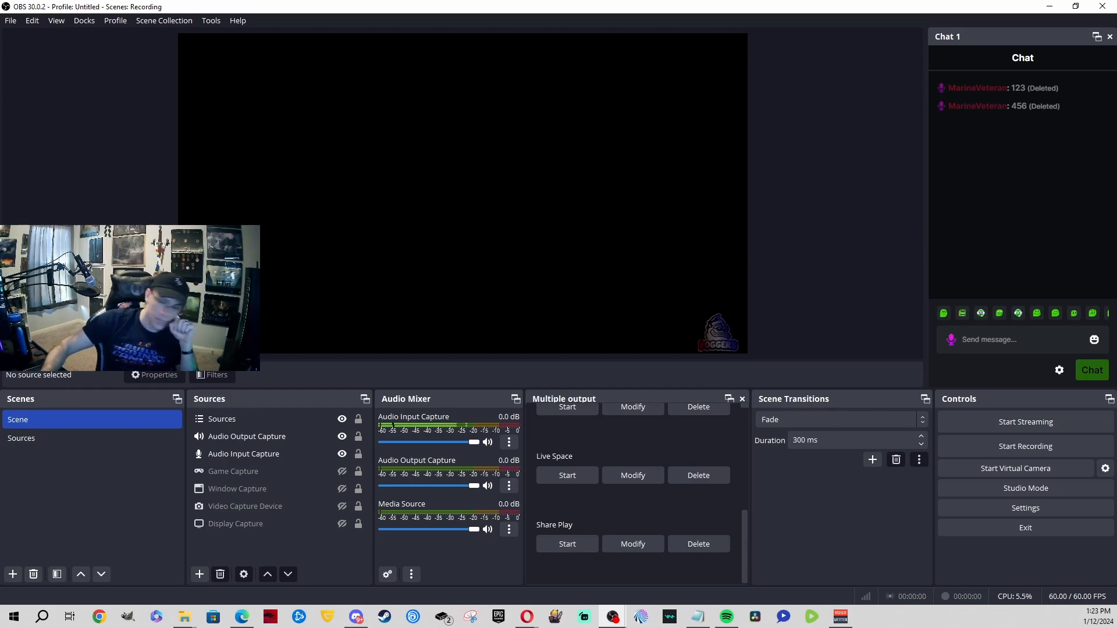
Step: Set Audio Input Capture's colour label to green
{"action": "right_click", "coordinate": [258, 455]}
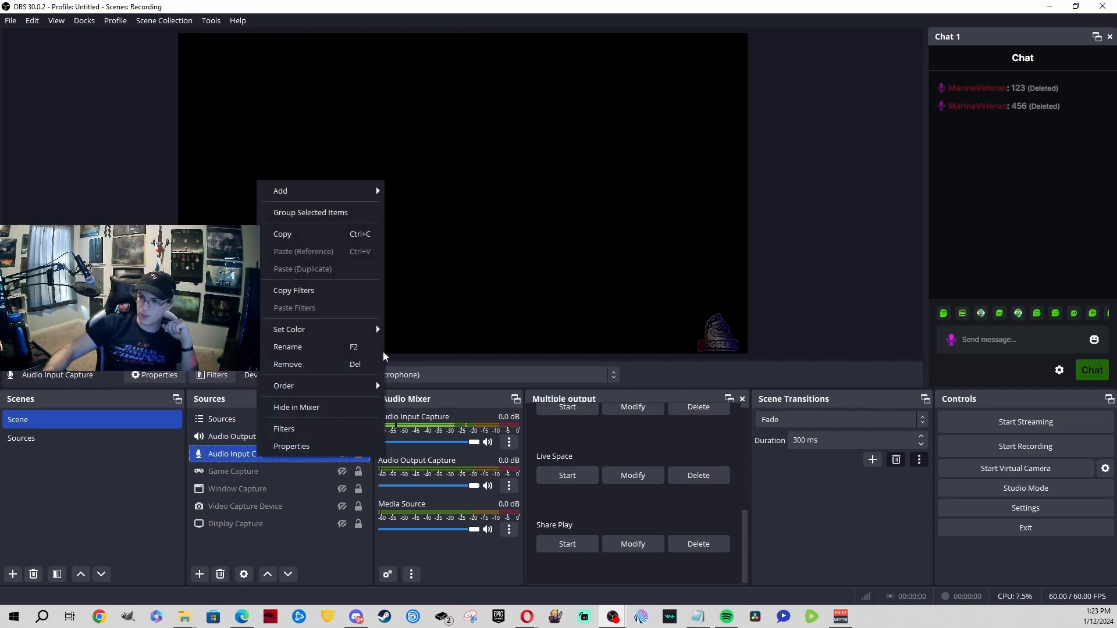
{"action": "mouse_move", "coordinate": [367, 332]}
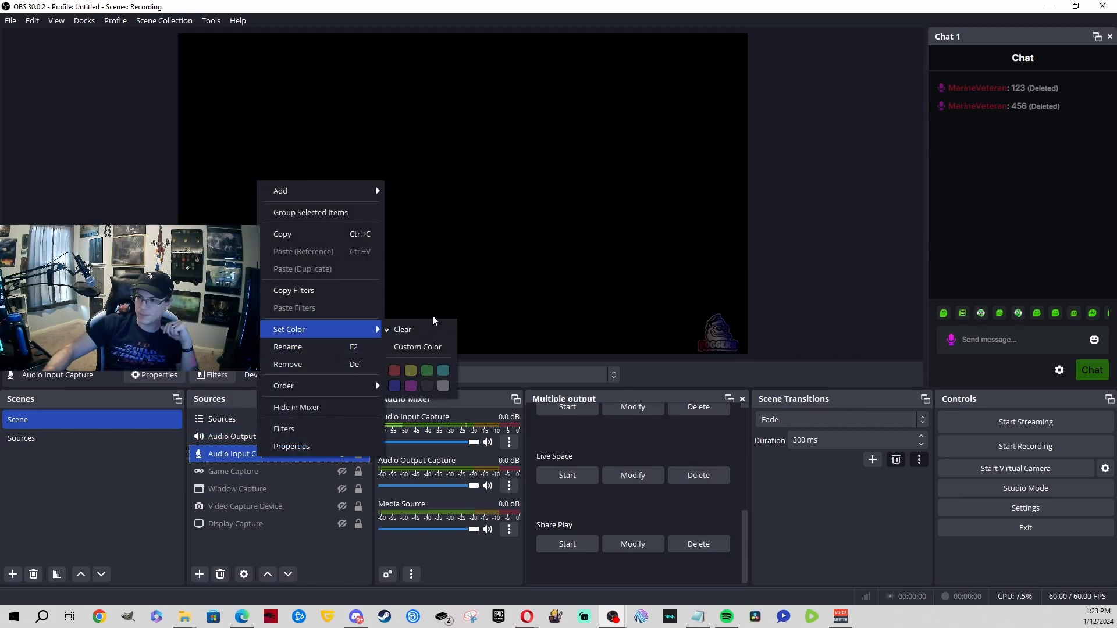
{"action": "left_click", "coordinate": [427, 370]}
Step: Set Display Capture's colour label to red
{"action": "right_click", "coordinate": [253, 523]}
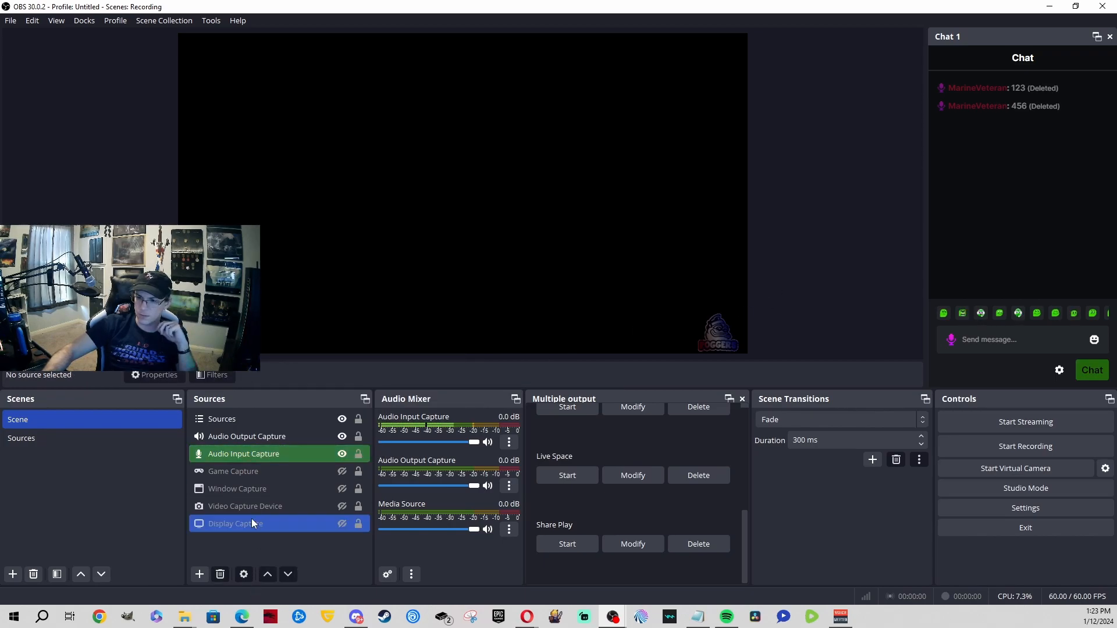
{"action": "mouse_move", "coordinate": [356, 284]}
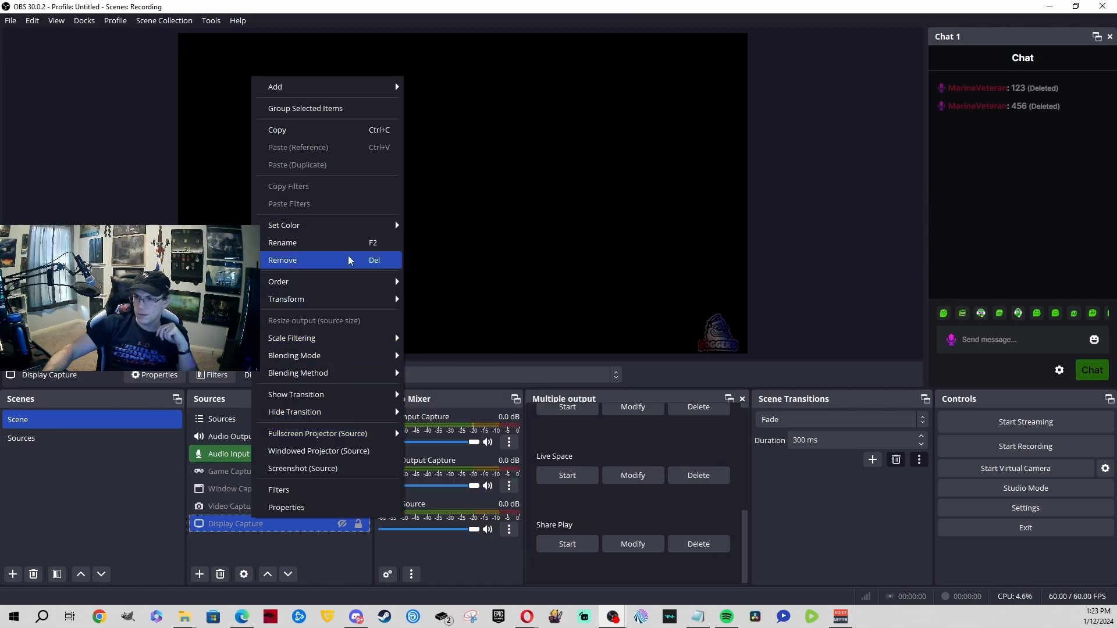
{"action": "mouse_move", "coordinate": [394, 230]}
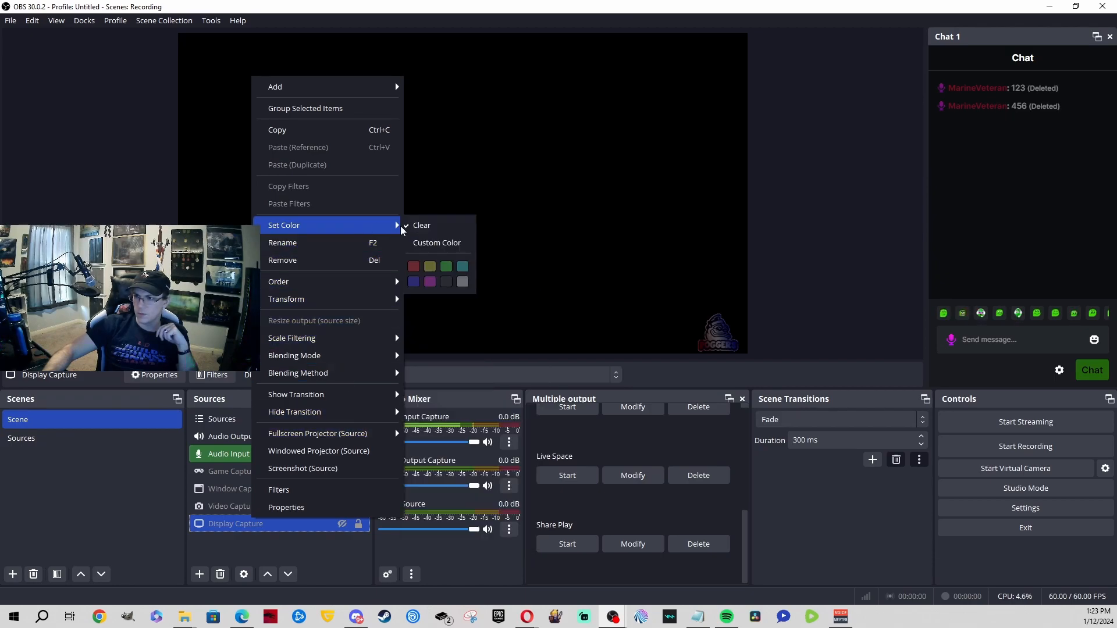
{"action": "left_click", "coordinate": [413, 267]}
{"action": "left_click", "coordinate": [870, 203]}
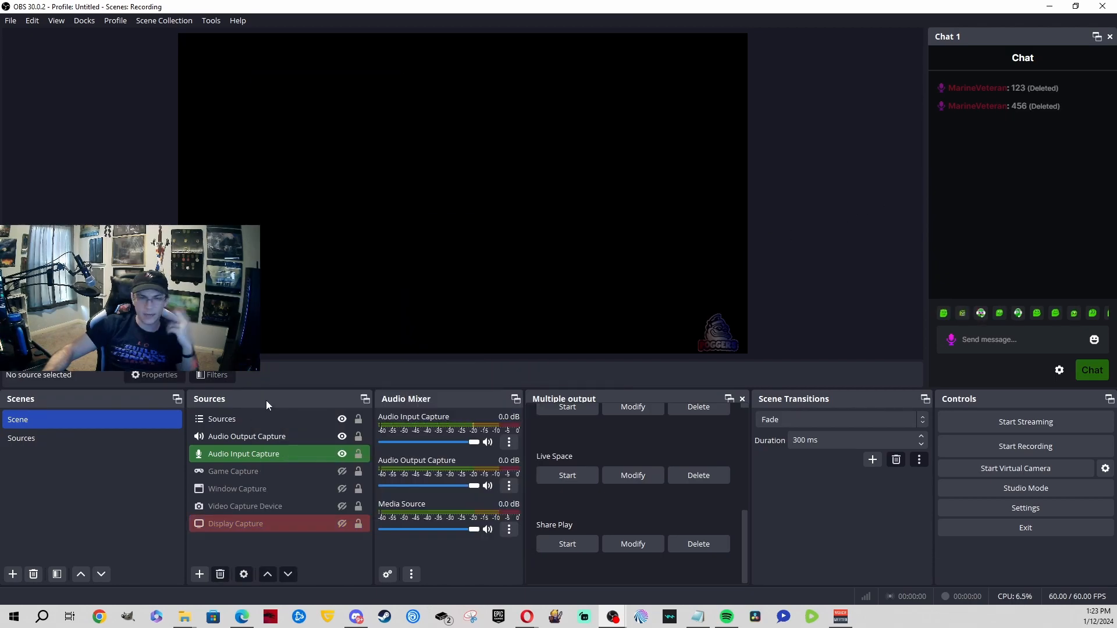
{"action": "right_click", "coordinate": [277, 455]}
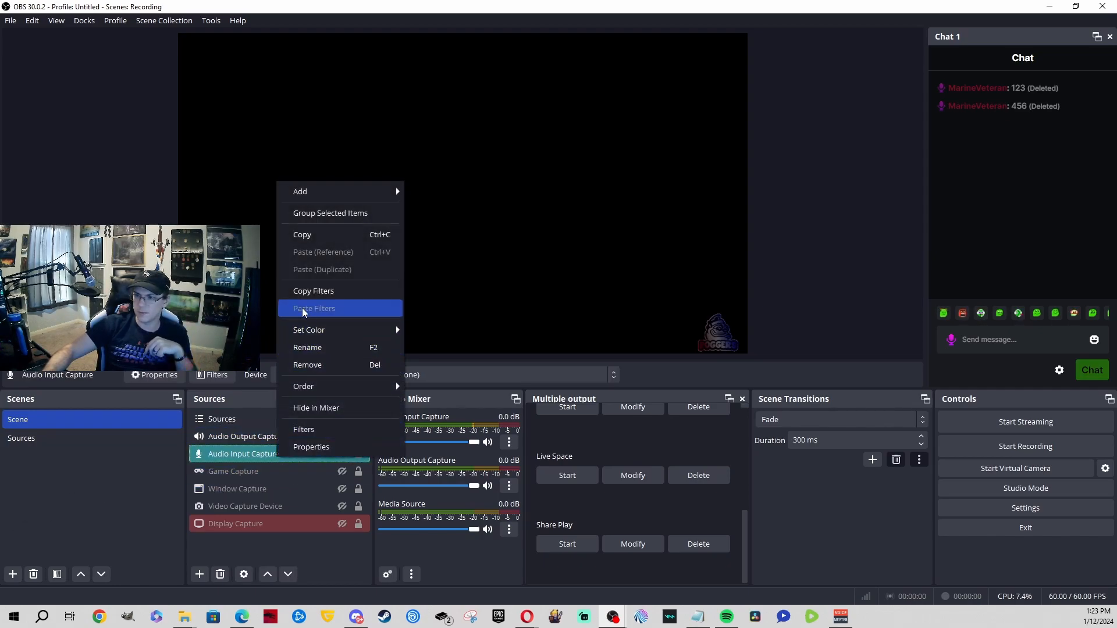
{"action": "left_click", "coordinate": [801, 235]}
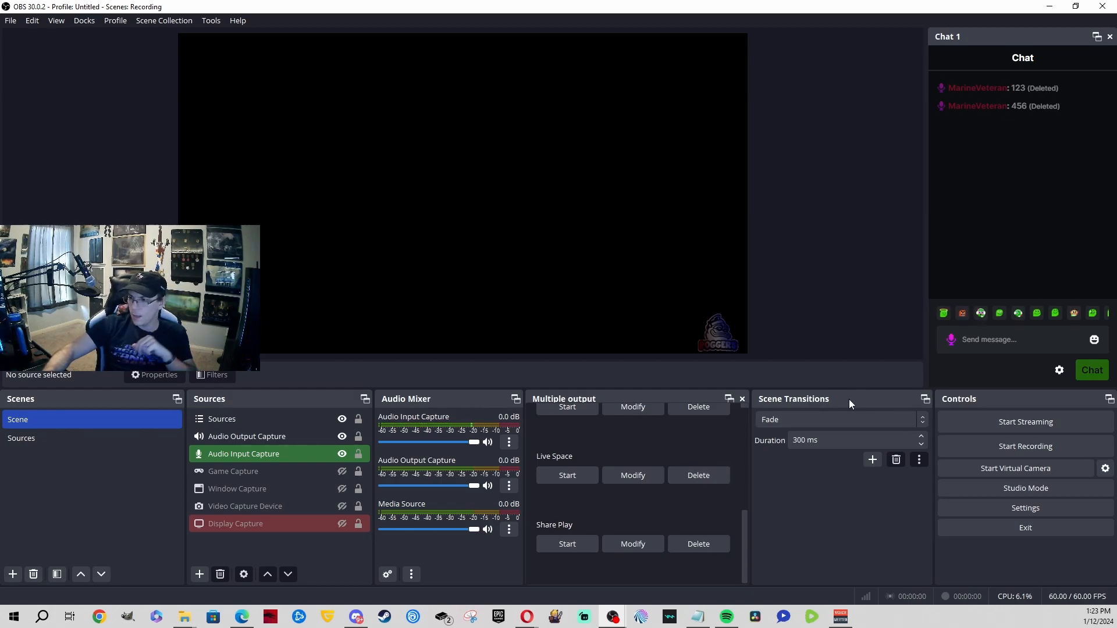
Step: Check the transition dropdown still shows Fade, then add a Stinger transition from the + list
{"action": "left_click", "coordinate": [846, 420]}
{"action": "left_click", "coordinate": [845, 420]}
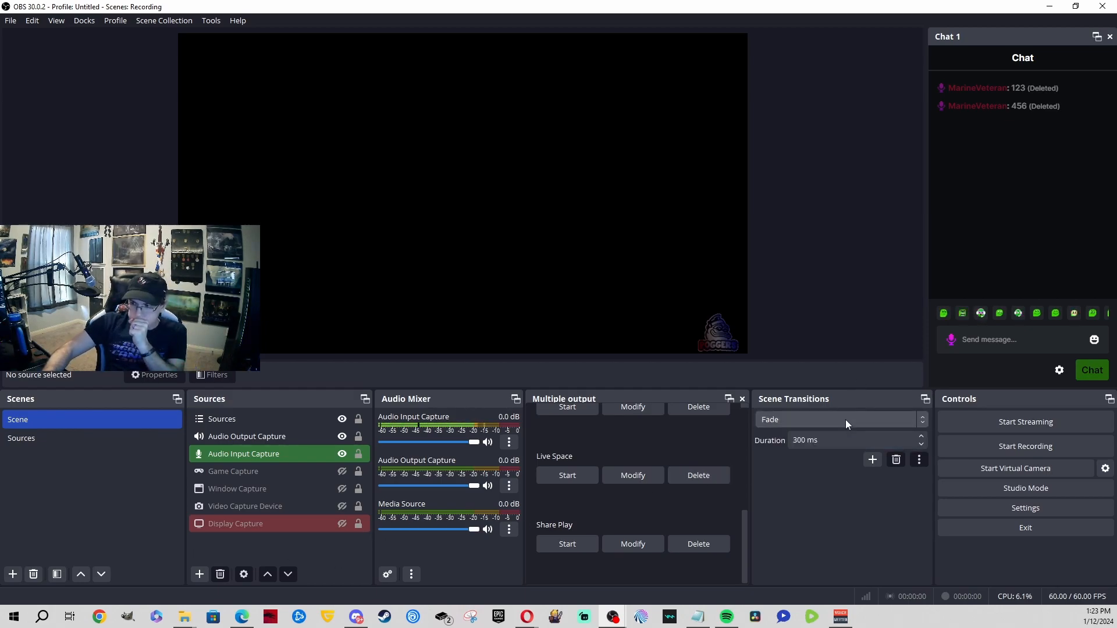
{"action": "left_click", "coordinate": [869, 455]}
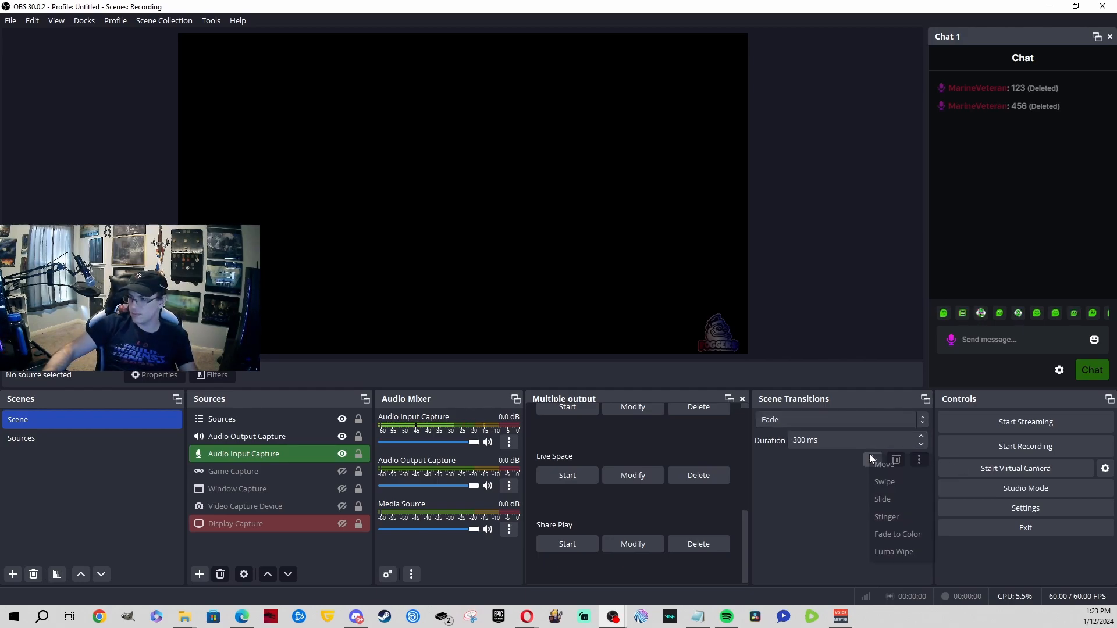
{"action": "left_click", "coordinate": [791, 503]}
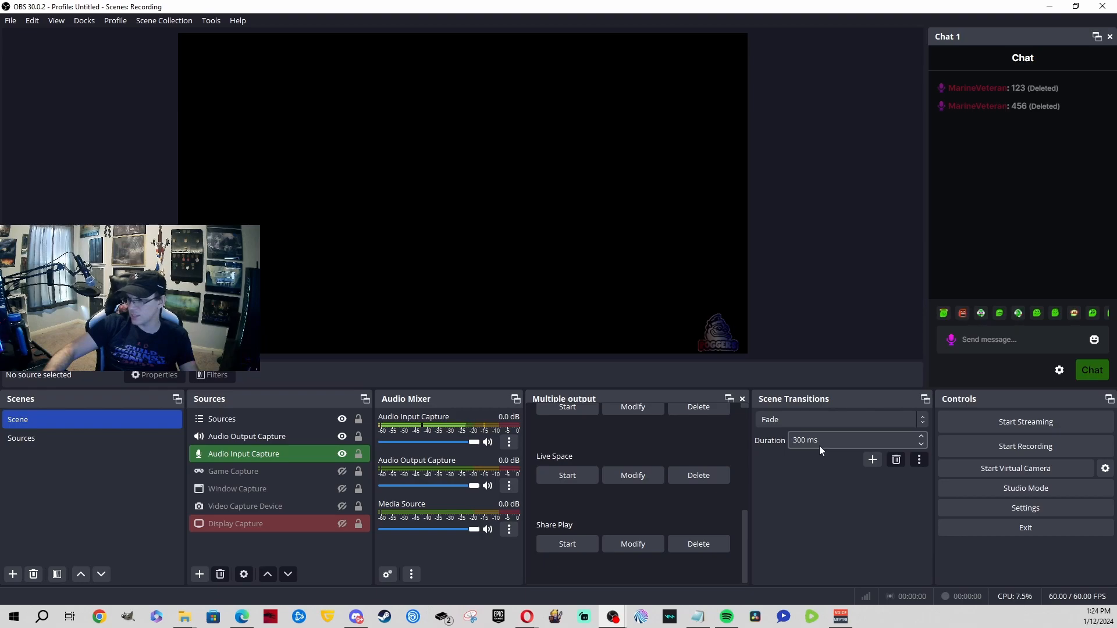
{"action": "left_click", "coordinate": [873, 460]}
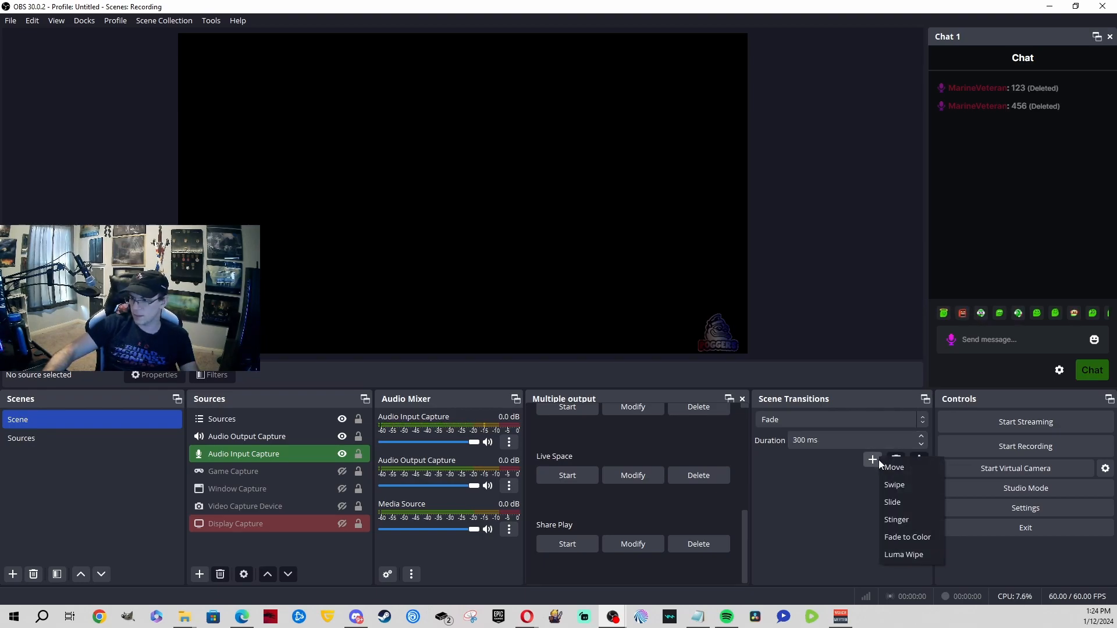
{"action": "left_click", "coordinate": [910, 526]}
Step: Keep the default Stinger name, set its video to Comp 1.avi, then show the Sources scene
{"action": "left_click", "coordinate": [536, 326]}
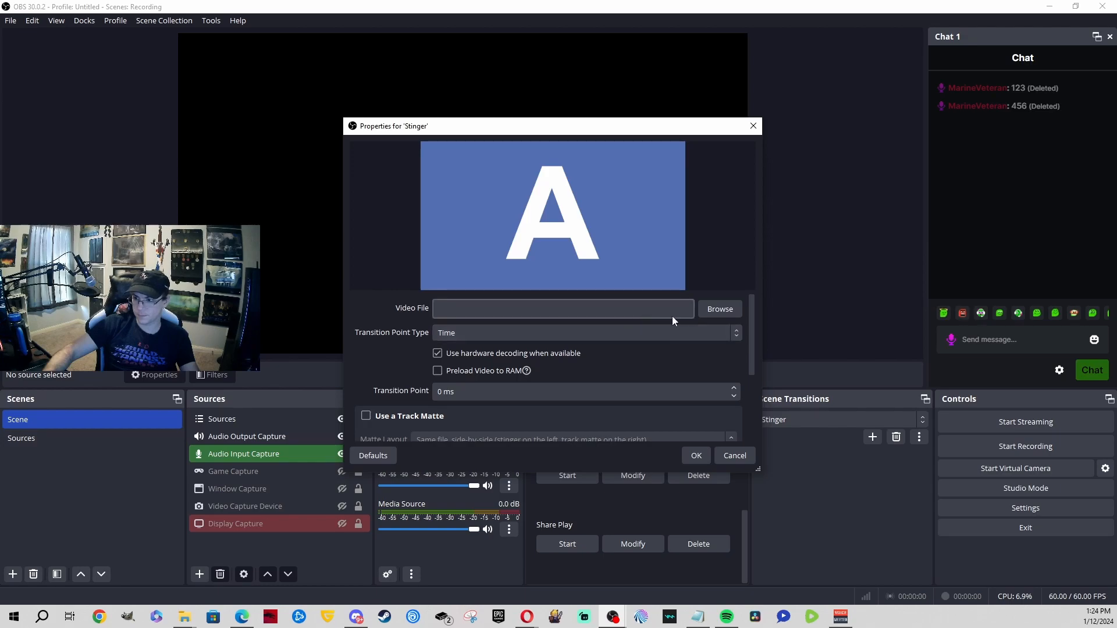
{"action": "left_click", "coordinate": [720, 309]}
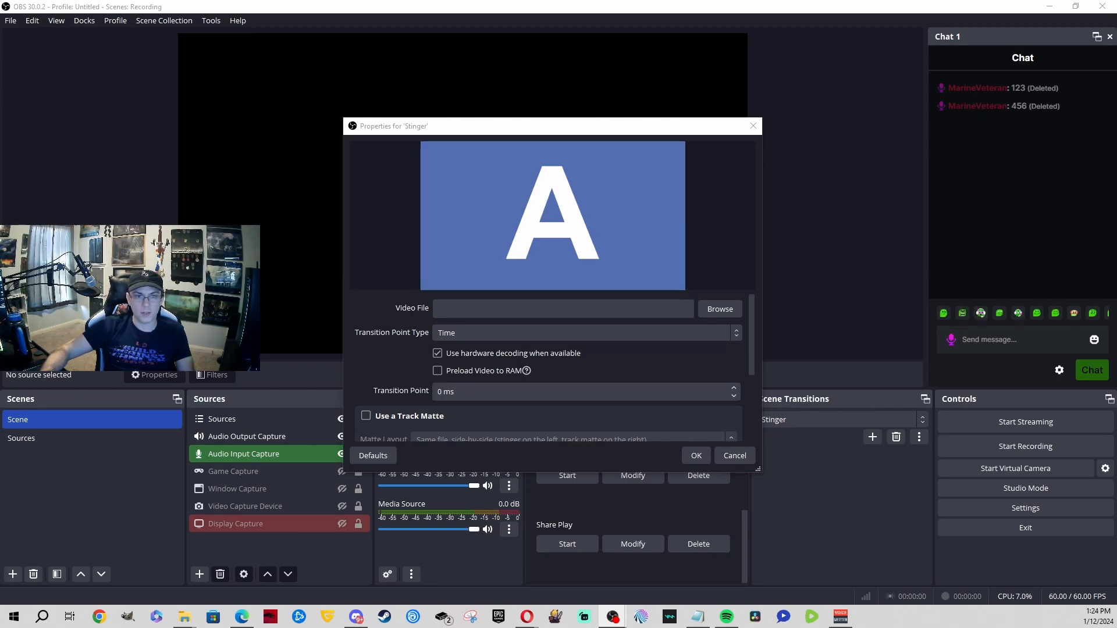
{"action": "key", "text": "Return"}
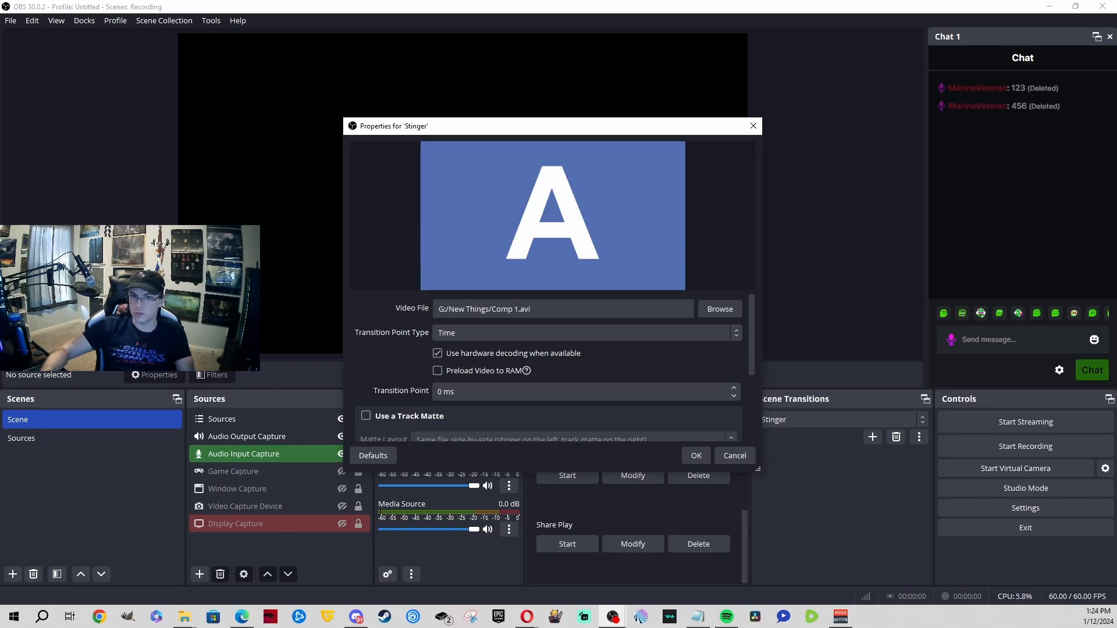
{"action": "left_click", "coordinate": [695, 457]}
{"action": "left_click", "coordinate": [48, 439]}
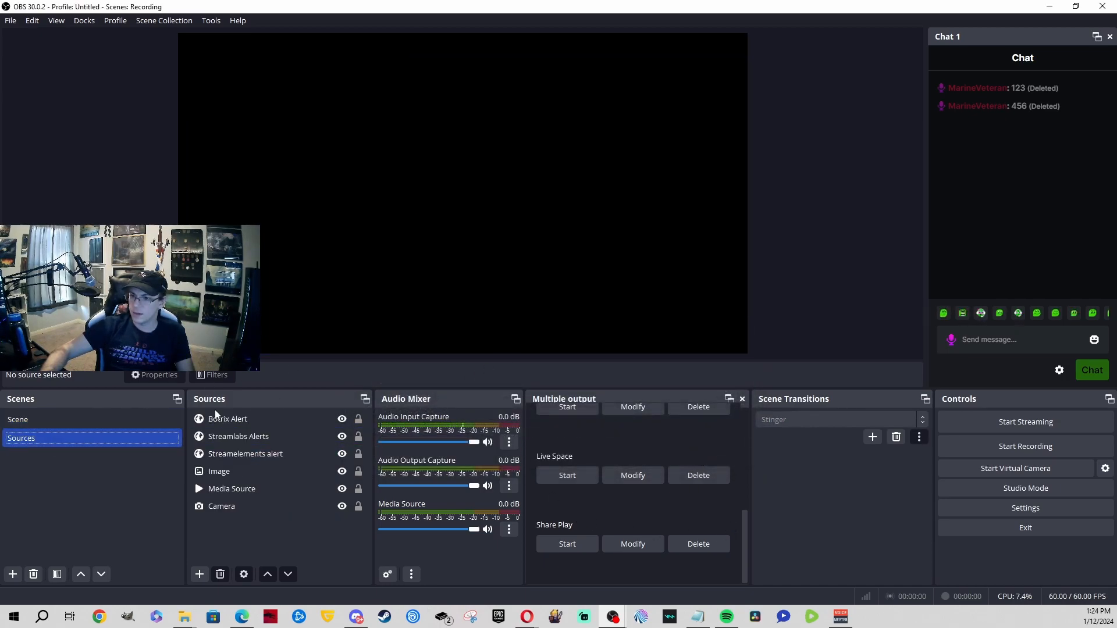
Step: Switch between the Scene and Sources scenes, ending on Scene, to see the Stinger play
{"action": "left_click", "coordinate": [120, 423]}
{"action": "left_click", "coordinate": [116, 436]}
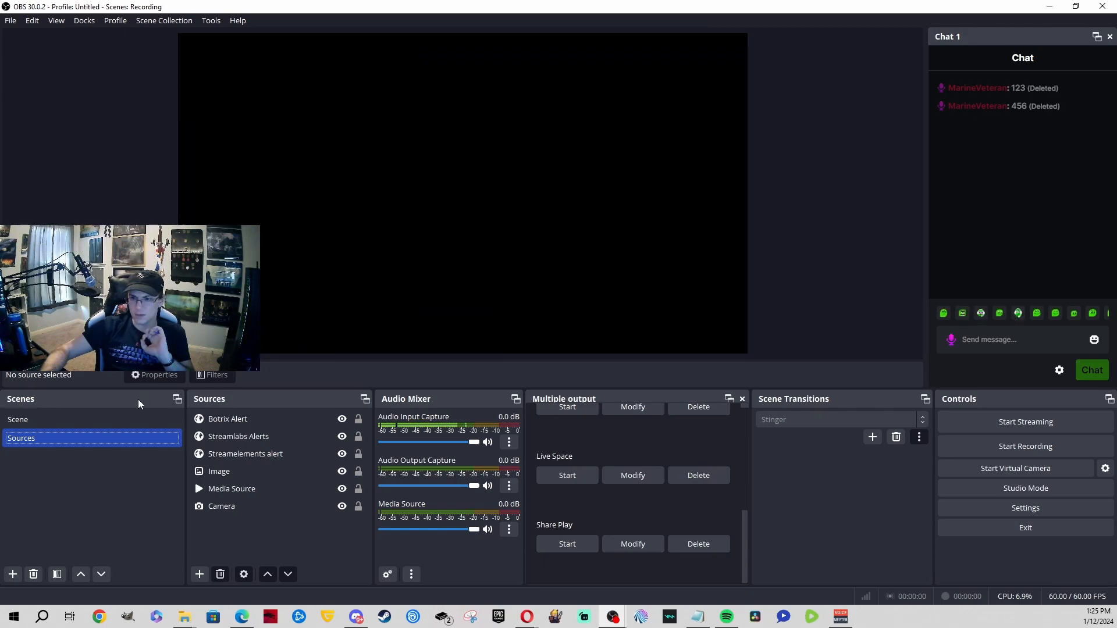
{"action": "left_click", "coordinate": [142, 421]}
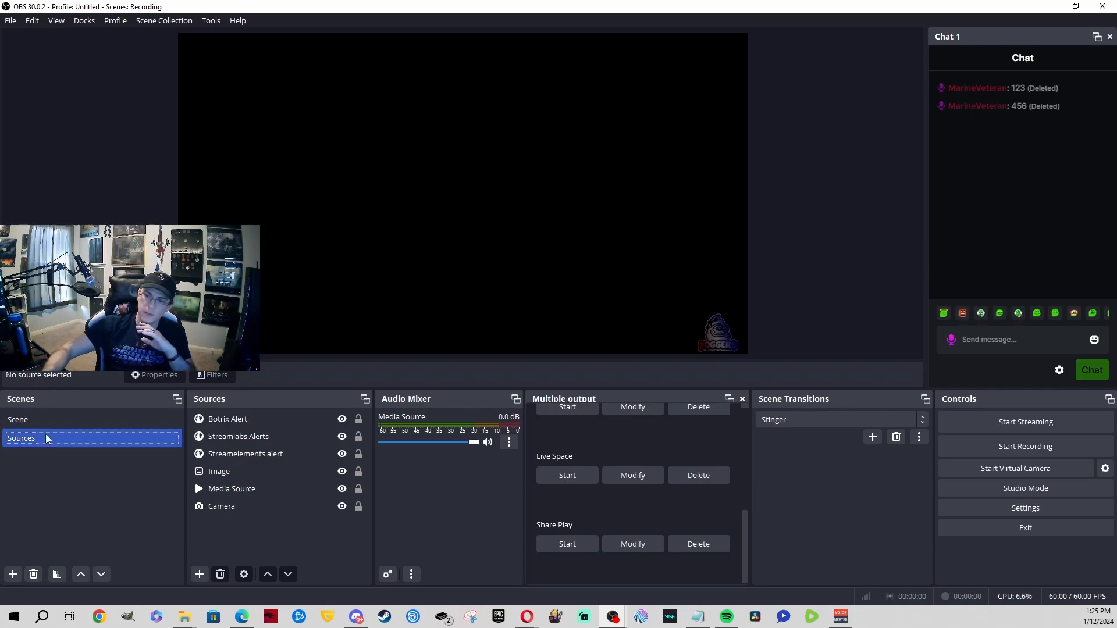
{"action": "left_click", "coordinate": [55, 419]}
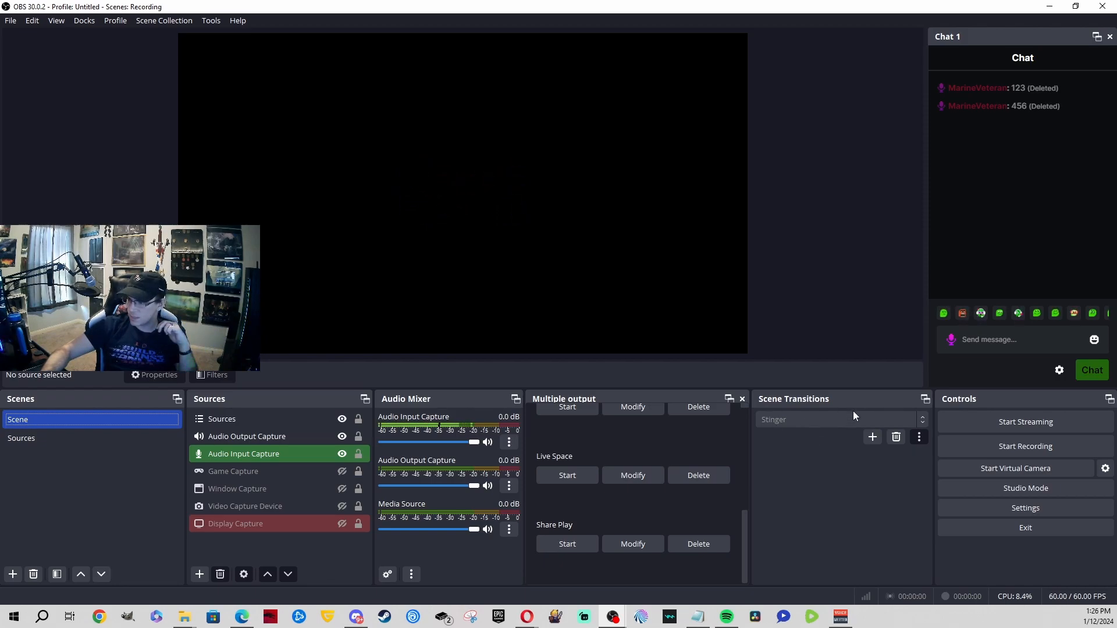
Step: Set the scene transition back to Fade and test it between Sources and Scene
{"action": "left_click", "coordinate": [868, 417]}
{"action": "left_click", "coordinate": [814, 444]}
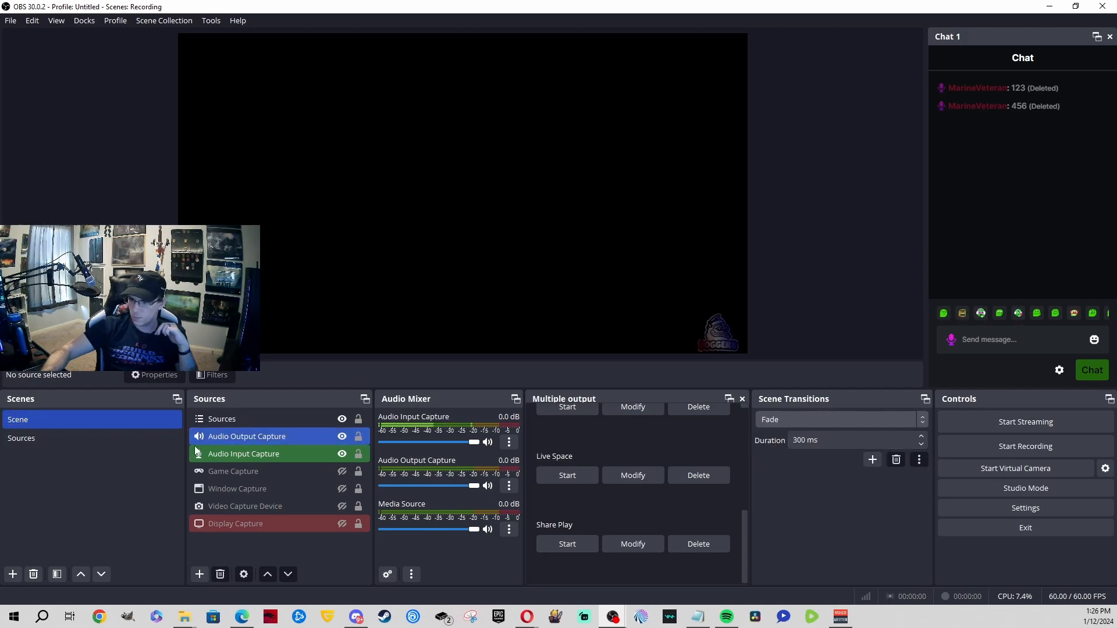
{"action": "left_click", "coordinate": [96, 436]}
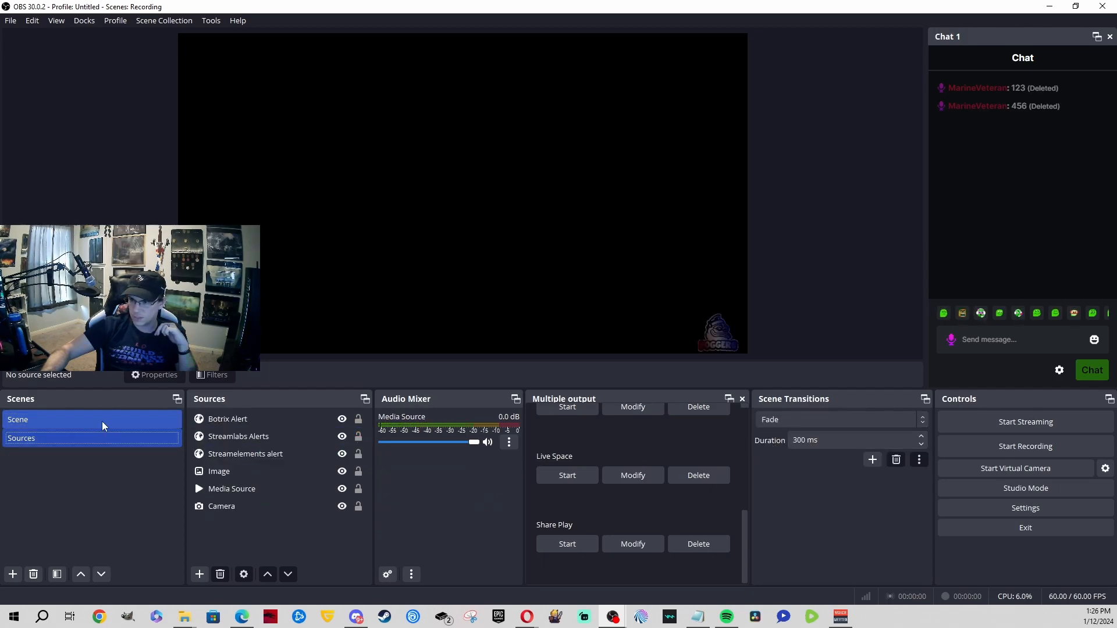
{"action": "left_click", "coordinate": [91, 418]}
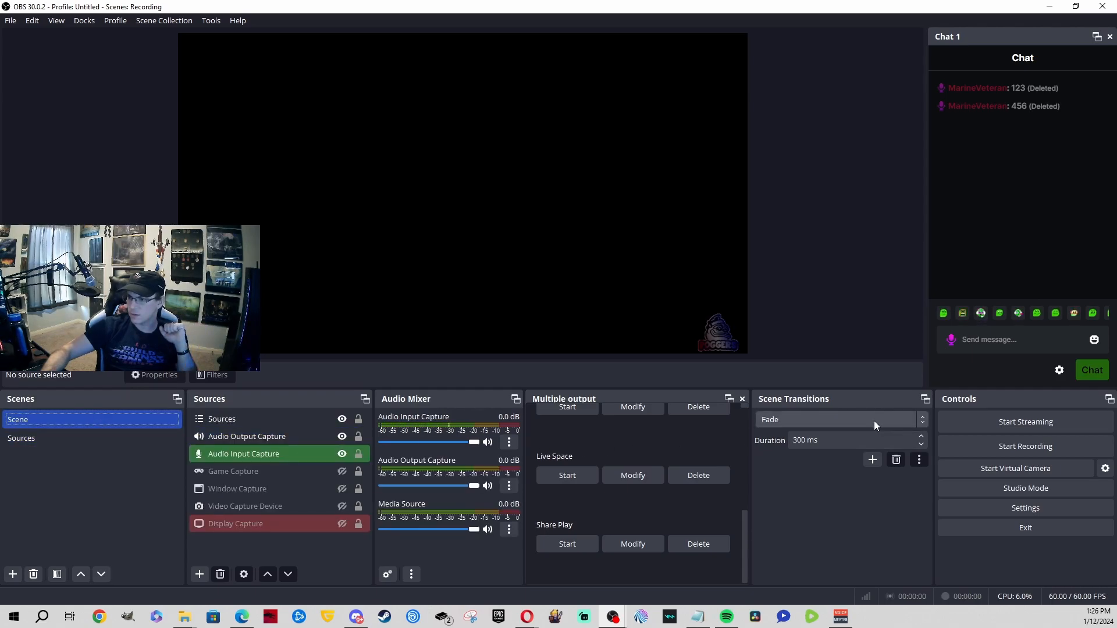
Step: Make the Display Capture source visible in the Scene scene and check it
{"action": "left_click", "coordinate": [342, 523]}
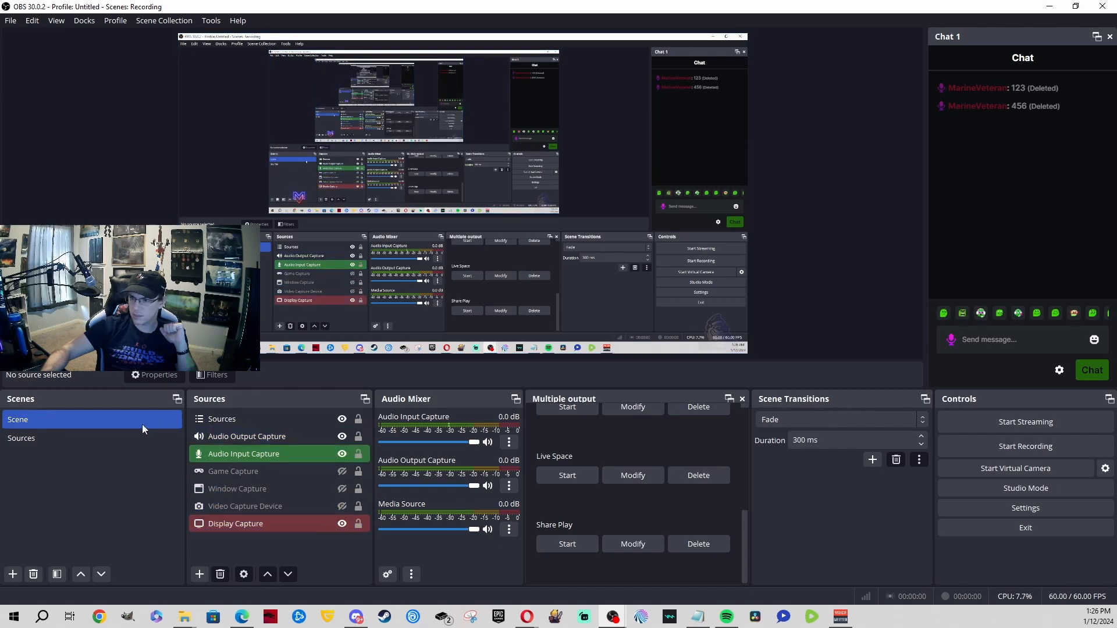
{"action": "left_click", "coordinate": [121, 438]}
{"action": "left_click", "coordinate": [114, 424]}
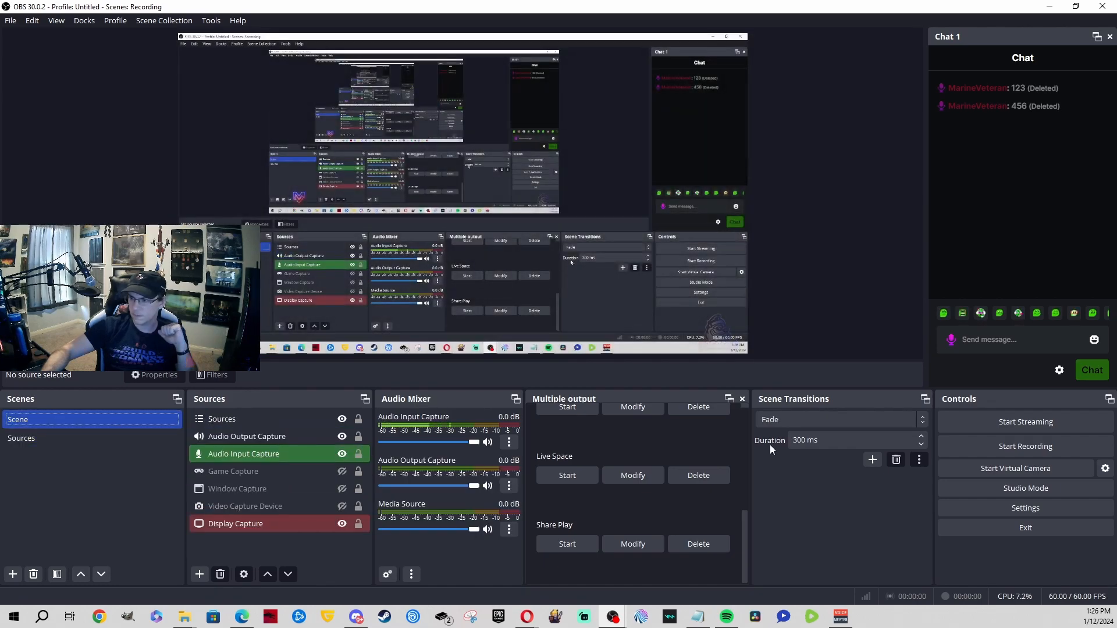
Step: Switch the scene transition to Cut and test it between Sources and Scene
{"action": "left_click", "coordinate": [836, 420]}
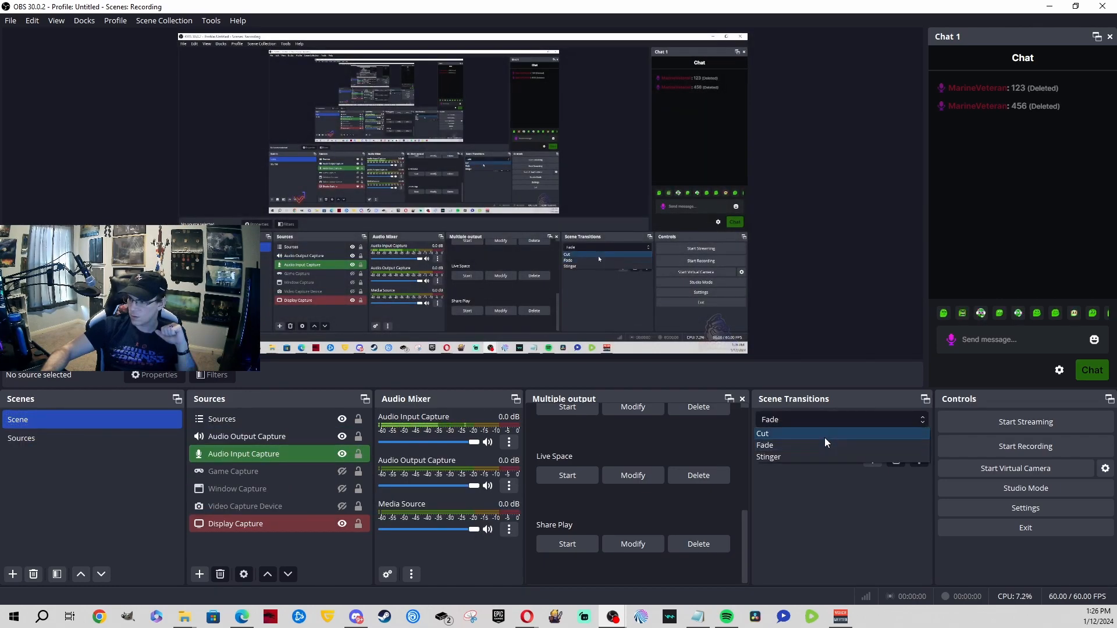
{"action": "left_click", "coordinate": [825, 445]}
{"action": "left_click", "coordinate": [51, 441]}
{"action": "left_click", "coordinate": [52, 428]}
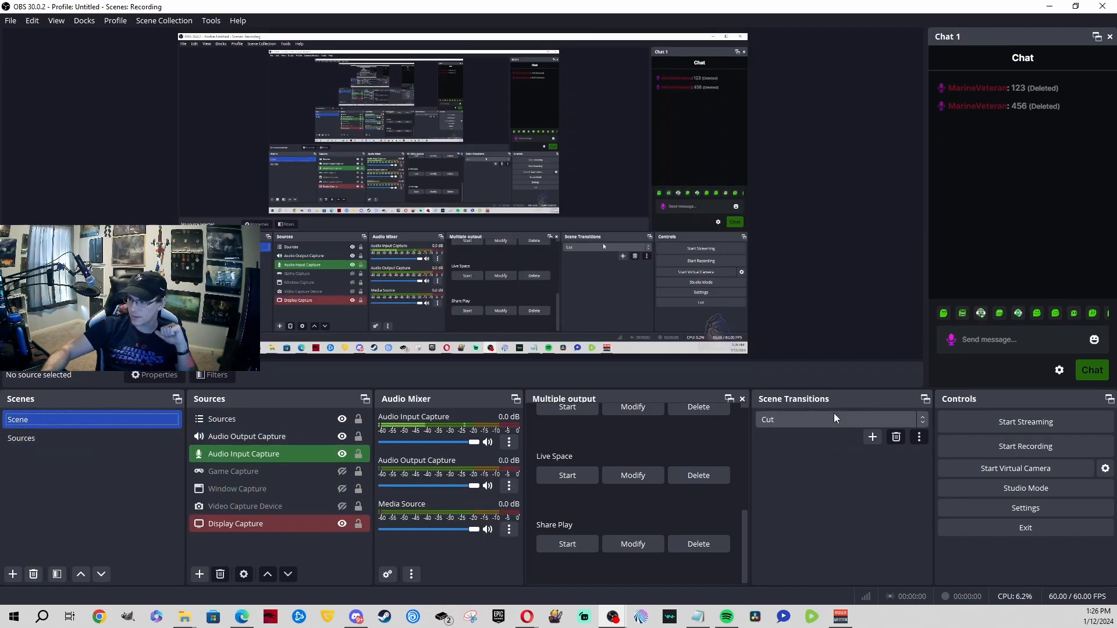
{"action": "left_click", "coordinate": [833, 413]}
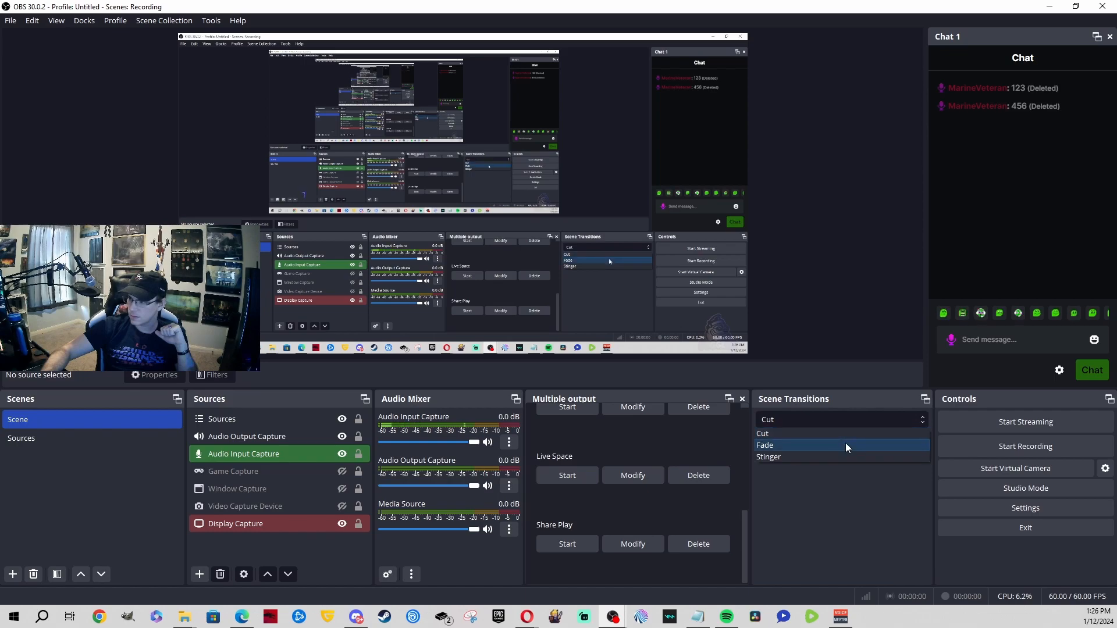
{"action": "left_click", "coordinate": [876, 474]}
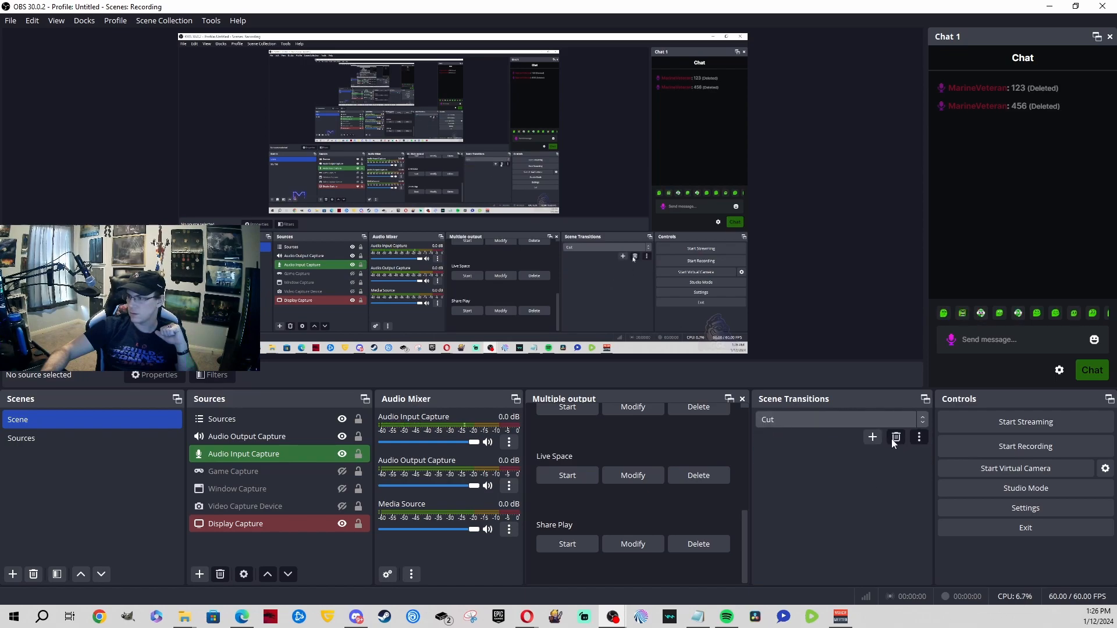
Step: Delete the Stinger transition, leaving Fade as the active transition
{"action": "left_click", "coordinate": [846, 418]}
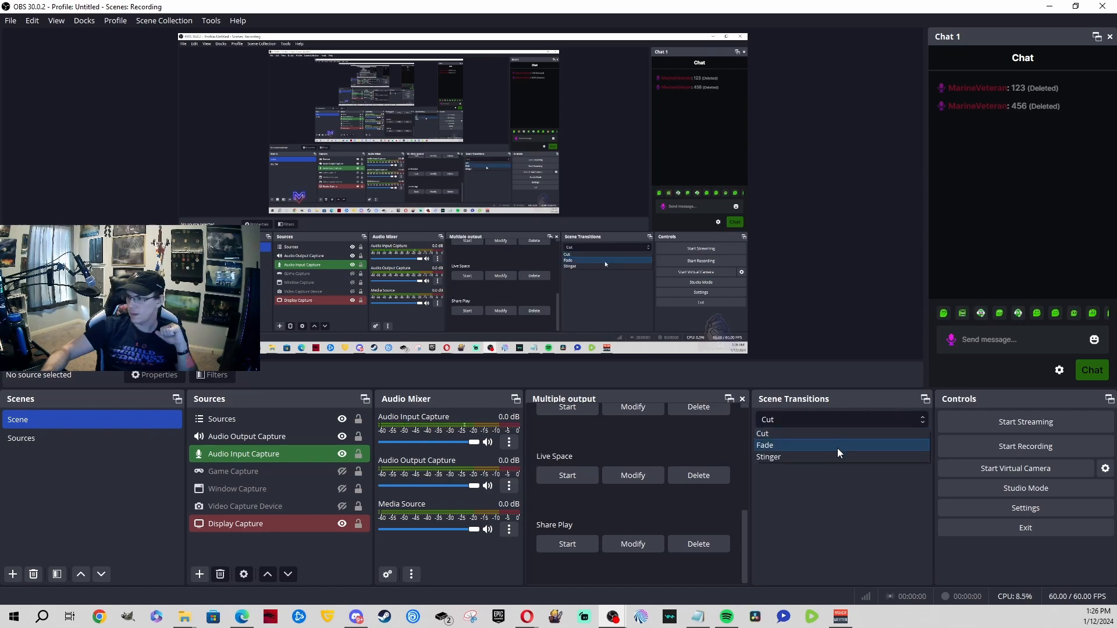
{"action": "left_click", "coordinate": [838, 456]}
{"action": "left_click", "coordinate": [896, 436]}
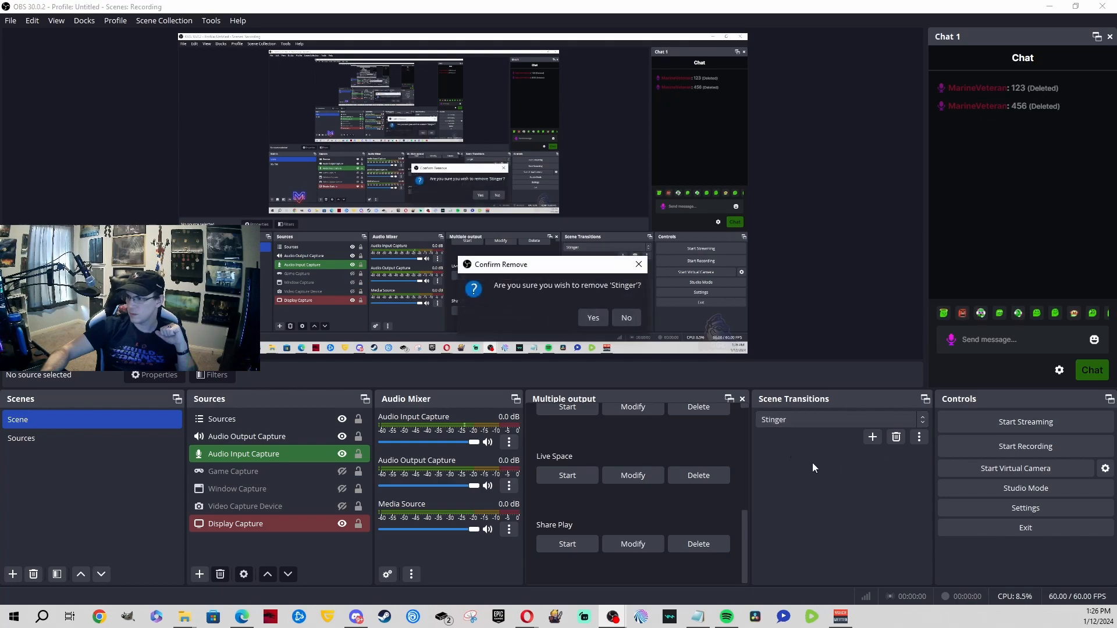
{"action": "left_click", "coordinate": [593, 318]}
{"action": "left_click", "coordinate": [829, 419]}
{"action": "left_click", "coordinate": [830, 420]}
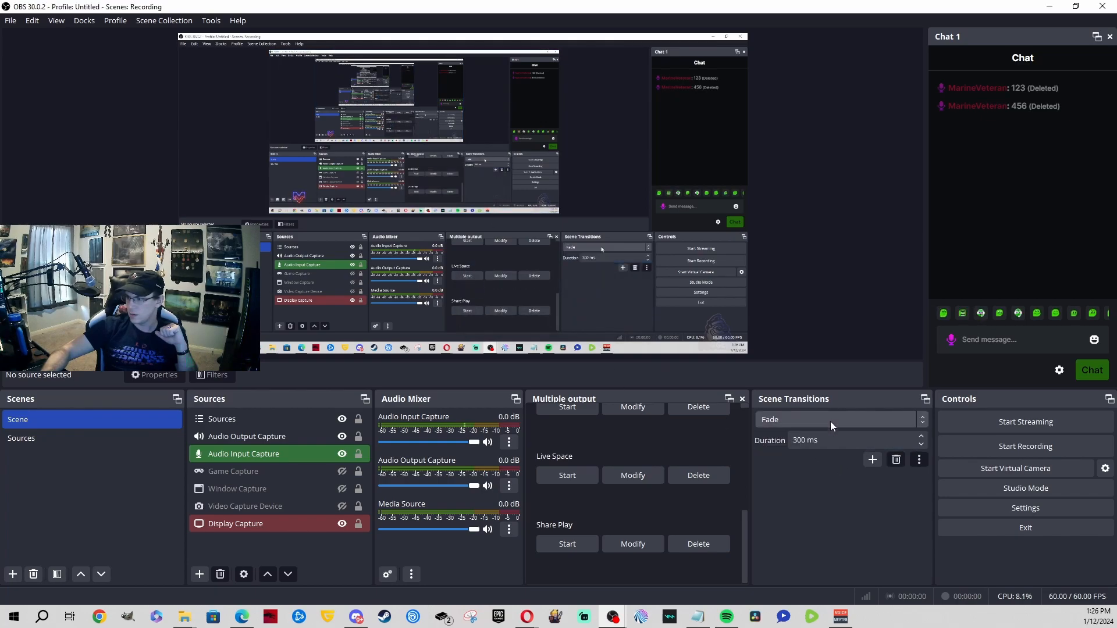
Step: Change the Fade duration from 300 ms to 500 ms and test it on Sources
{"action": "left_click", "coordinate": [816, 440]}
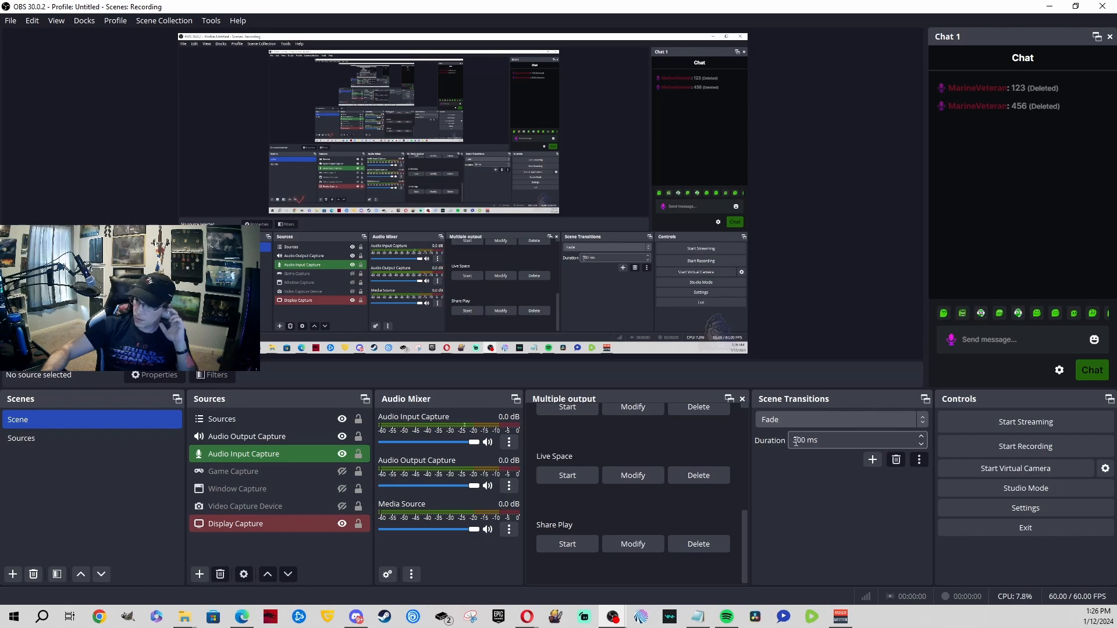
{"action": "left_click", "coordinate": [793, 440]}
{"action": "key", "text": "Delete"}
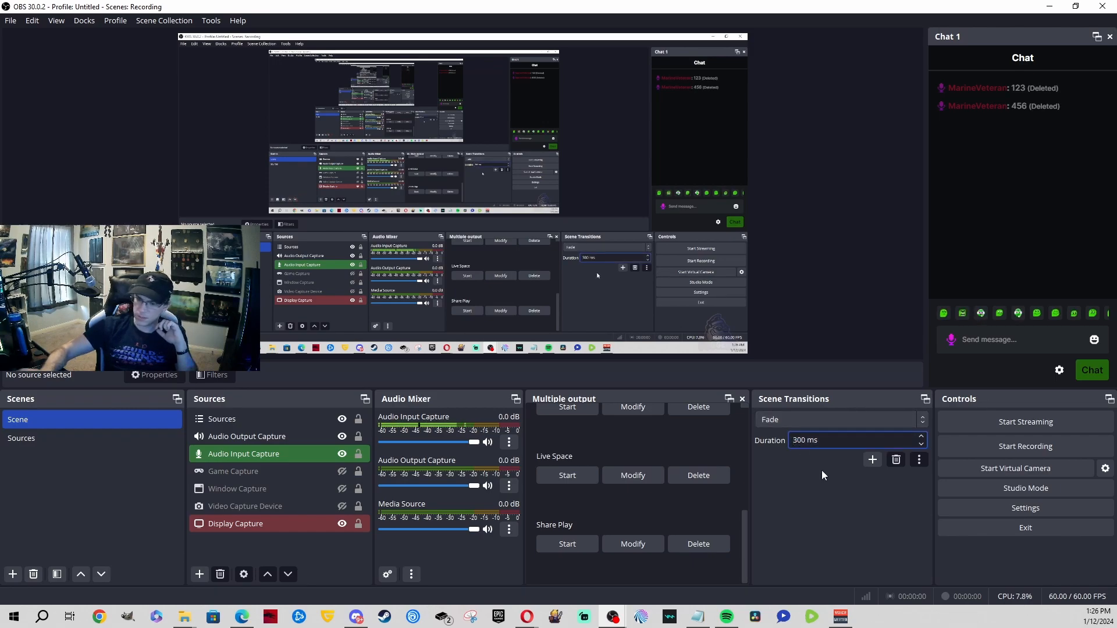
{"action": "type", "text": "5"}
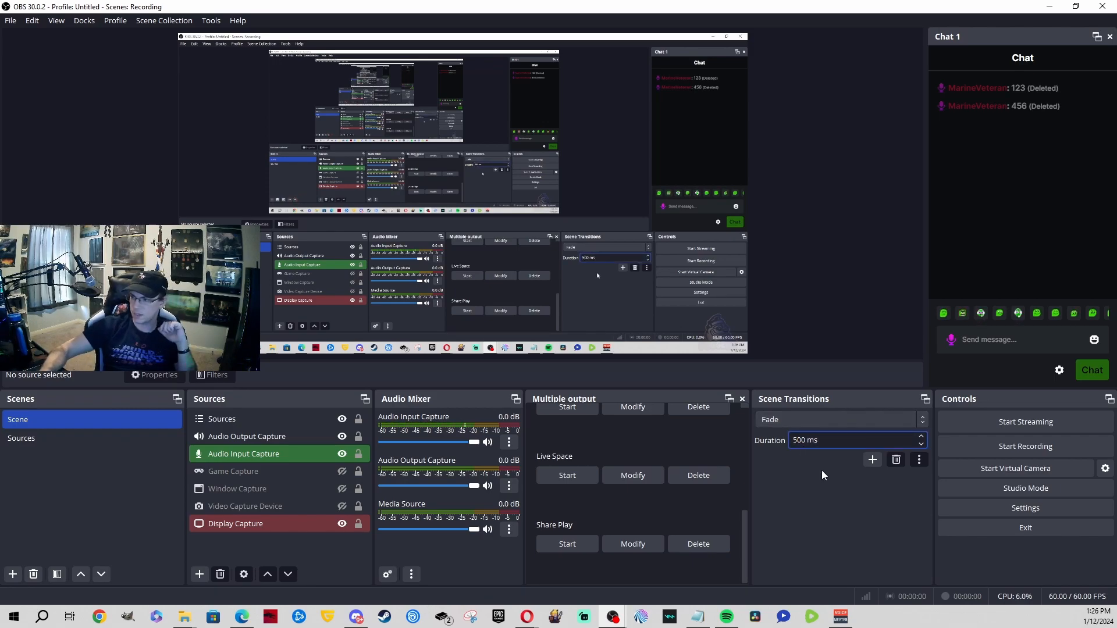
{"action": "left_click", "coordinate": [43, 446]}
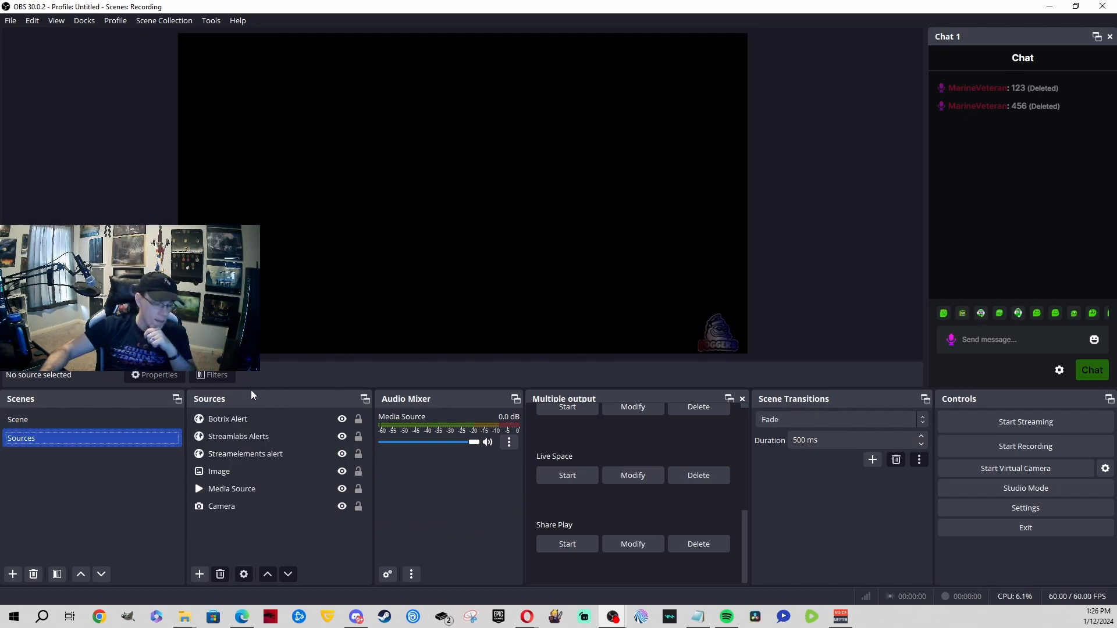
Step: Add a Move transition with its default name and settings, then test it between scenes
{"action": "left_click", "coordinate": [805, 418]}
{"action": "left_click", "coordinate": [826, 500]}
{"action": "left_click", "coordinate": [871, 465]}
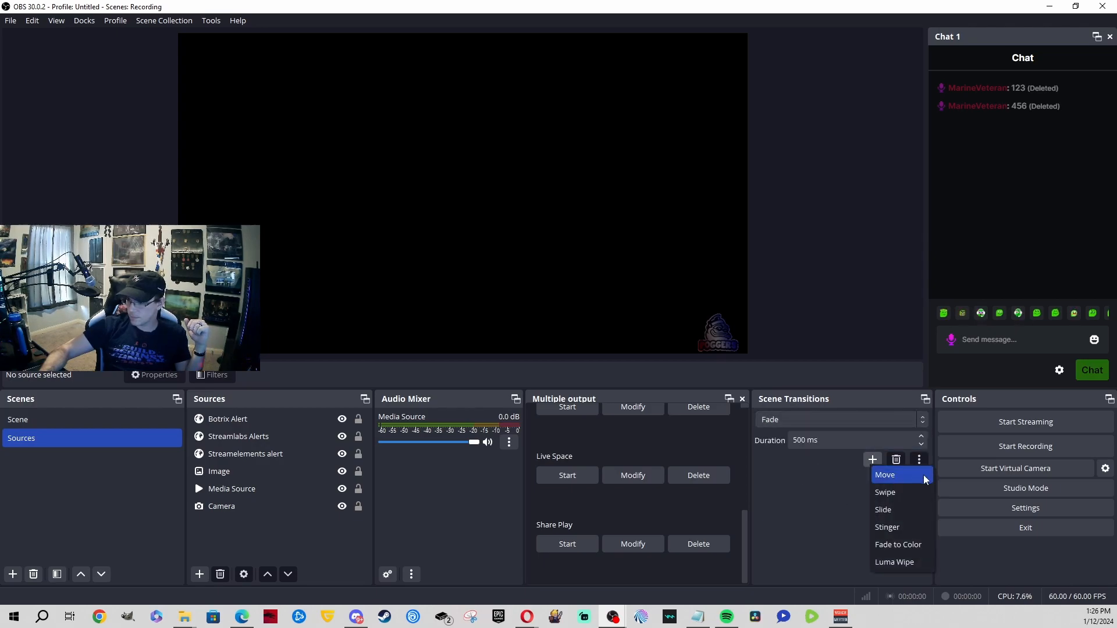
{"action": "left_click", "coordinate": [885, 475]}
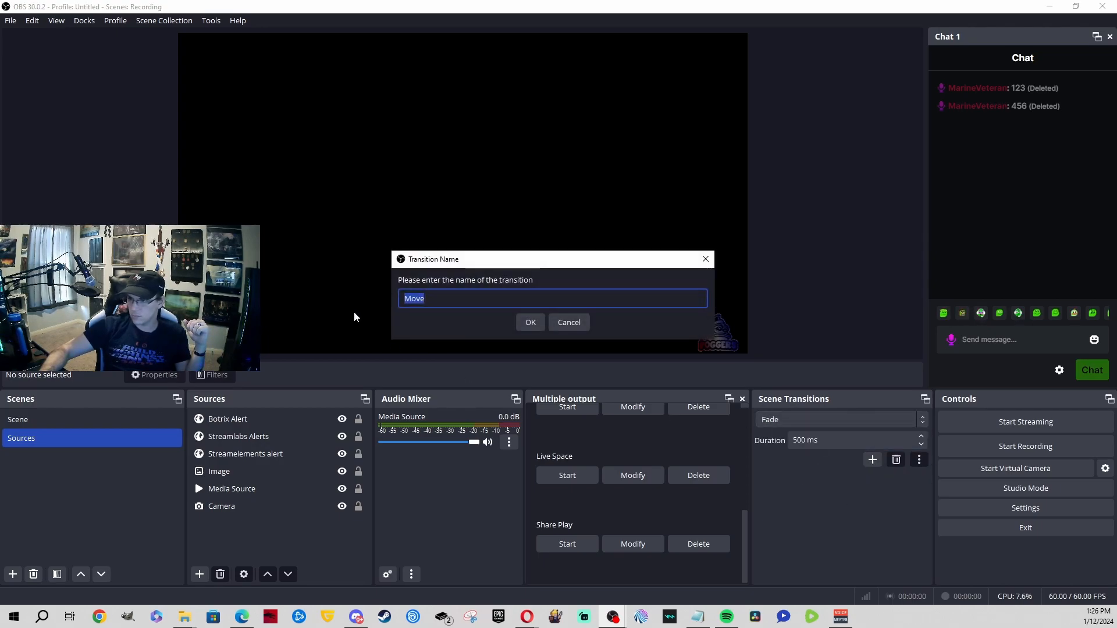
{"action": "left_click", "coordinate": [525, 319]}
{"action": "left_click", "coordinate": [696, 456]}
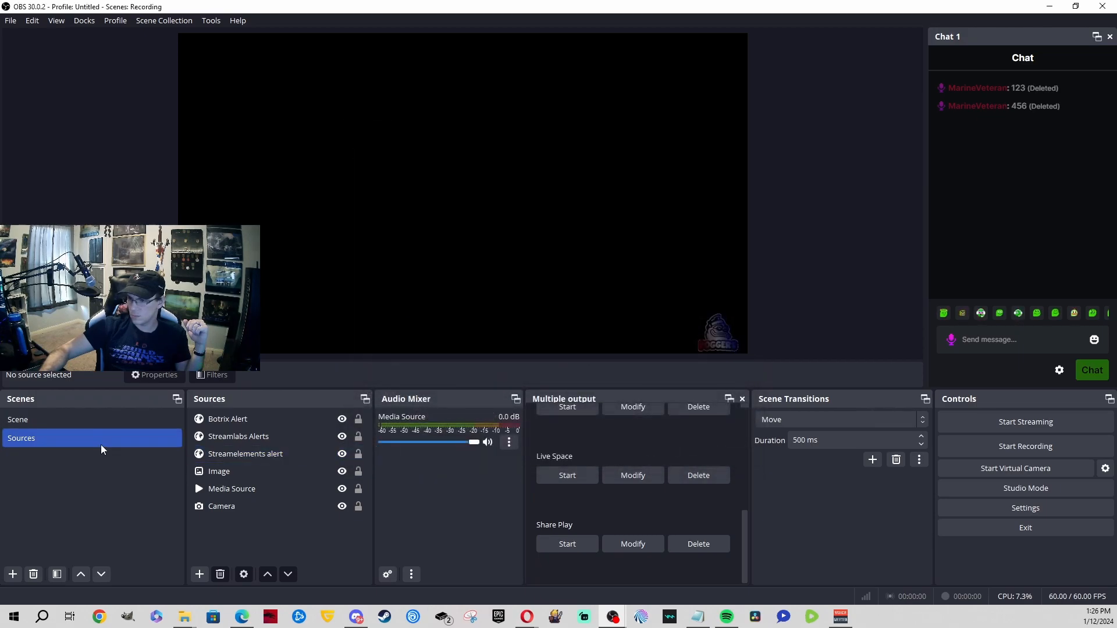
{"action": "left_click", "coordinate": [84, 427]}
{"action": "left_click", "coordinate": [84, 435]}
{"action": "left_click", "coordinate": [85, 425]}
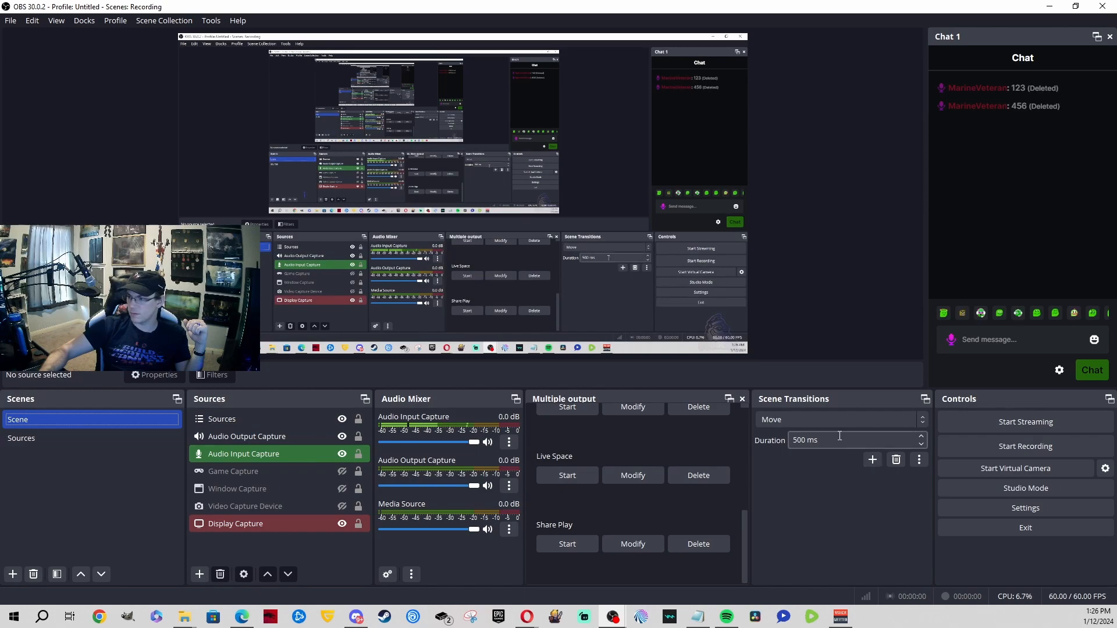
Step: Add a Swipe transition with default settings and test it between Sources and Scene
{"action": "left_click", "coordinate": [871, 460]}
{"action": "left_click", "coordinate": [885, 488]}
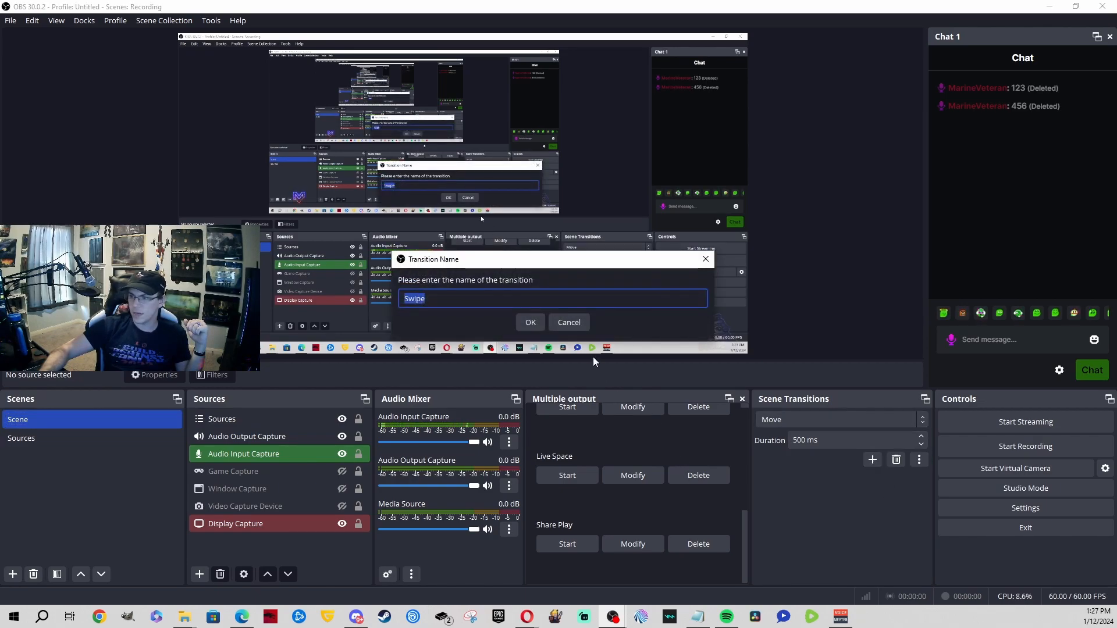
{"action": "left_click", "coordinate": [530, 320]}
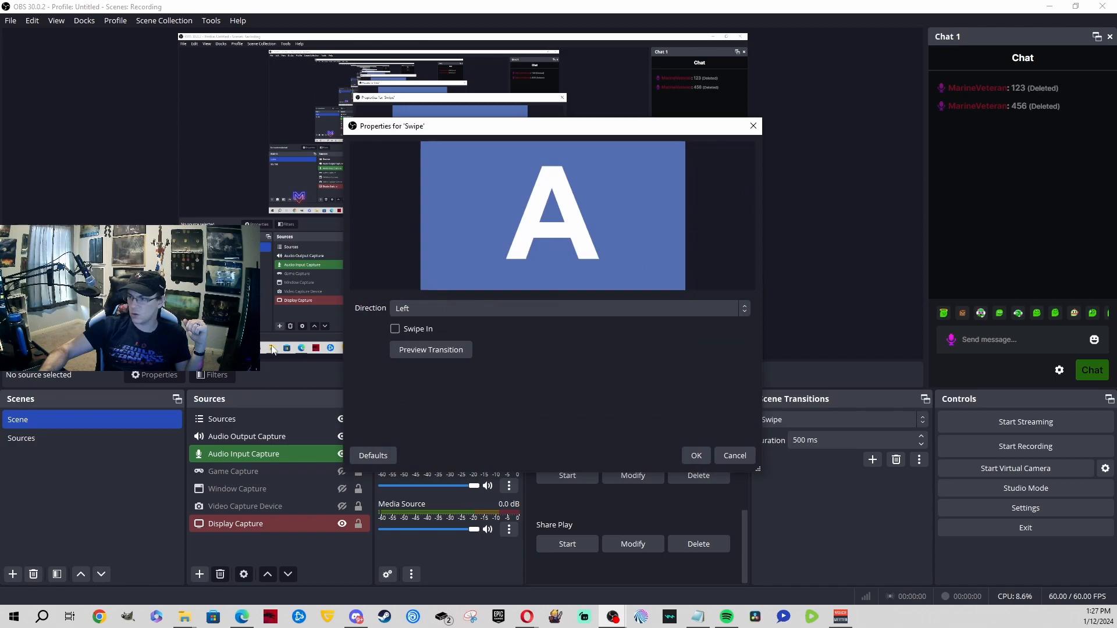
{"action": "left_click", "coordinate": [703, 457]}
{"action": "left_click", "coordinate": [34, 438]}
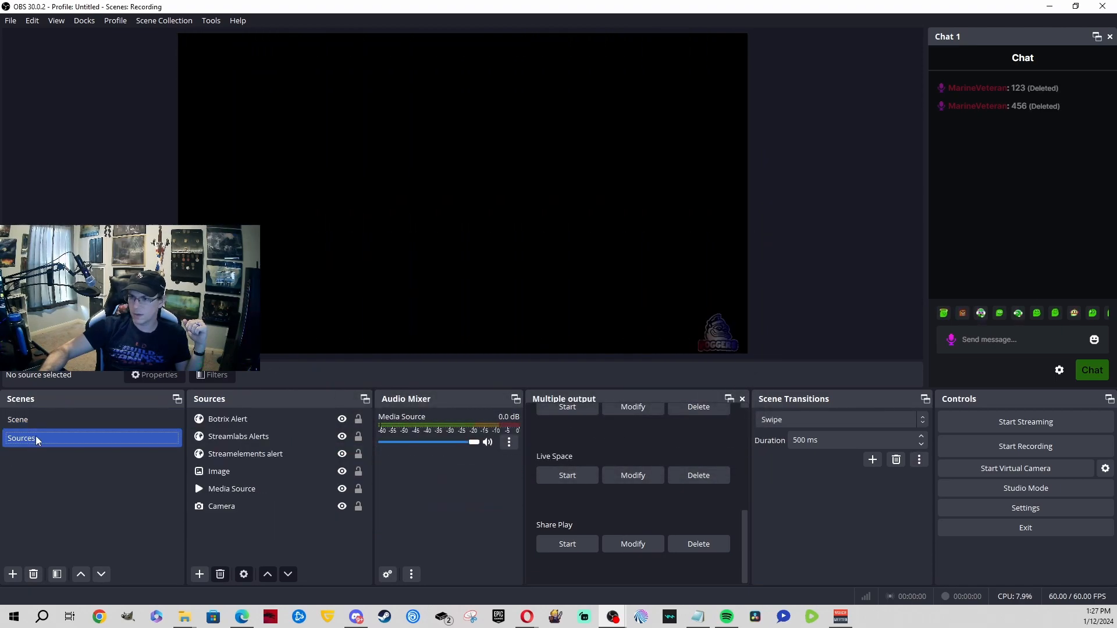
{"action": "left_click", "coordinate": [40, 424]}
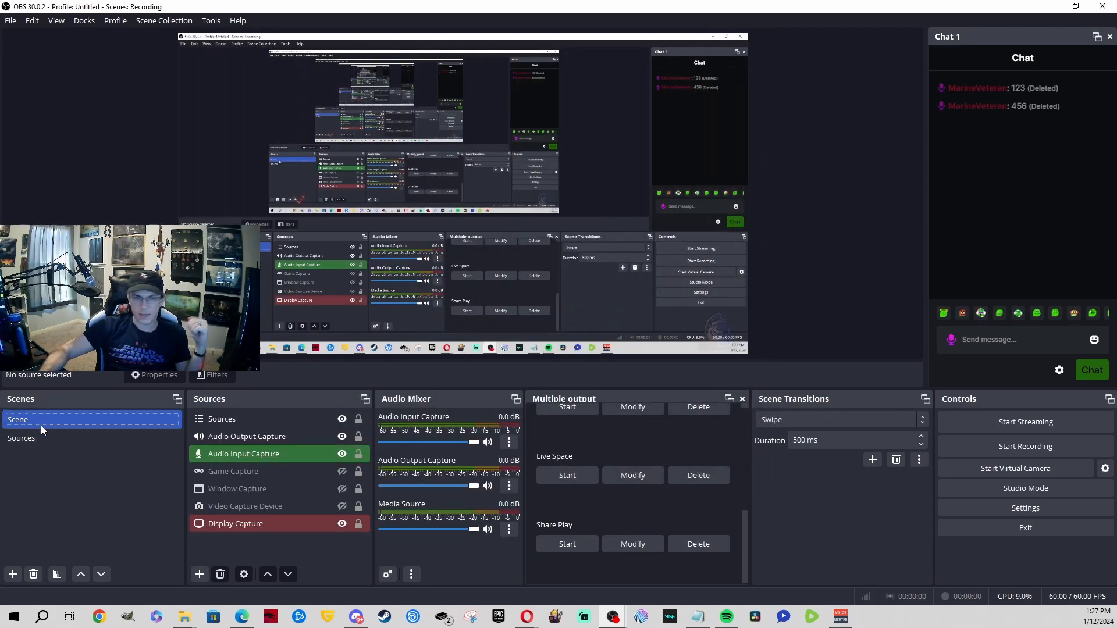